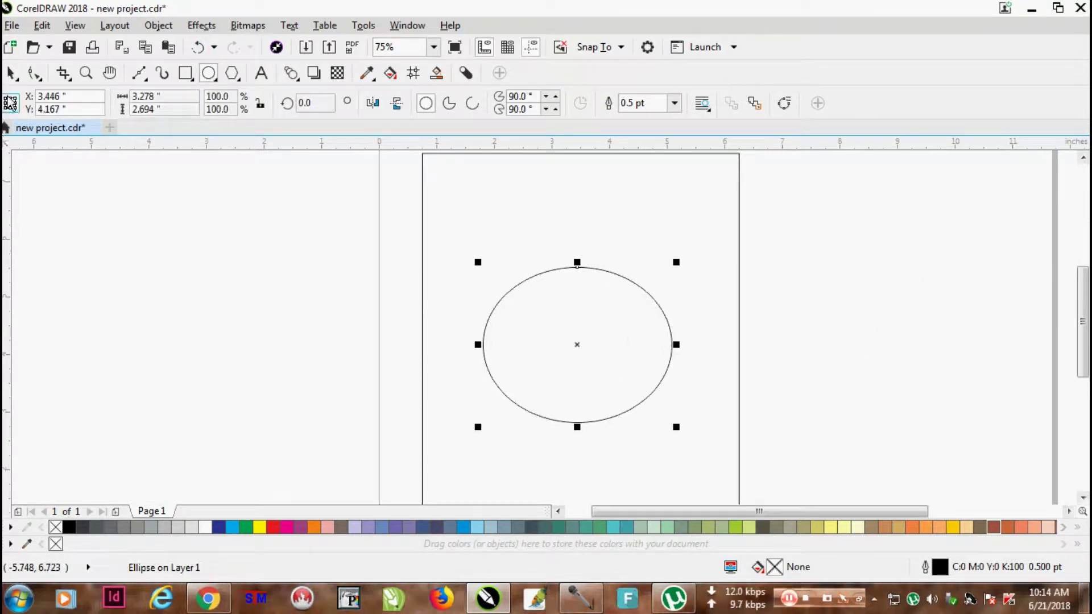
# - Move the ellipse off the page onto the empty area at its right
pyautogui.click(12, 73)
pyautogui.moveTo(602, 353); pyautogui.dragTo(857, 338)
pyautogui.scroll(2, 882, 327)
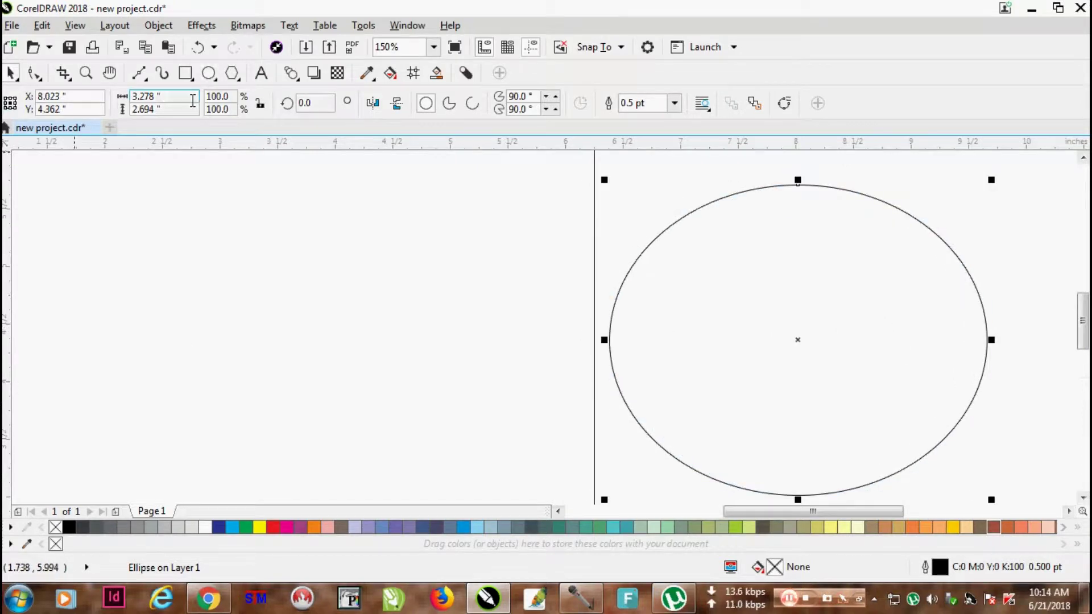
# - Add artistic text inside the ellipse reading "Super" on the first line and "Wash" on the second
pyautogui.click(261, 73)
pyautogui.click(730, 266)
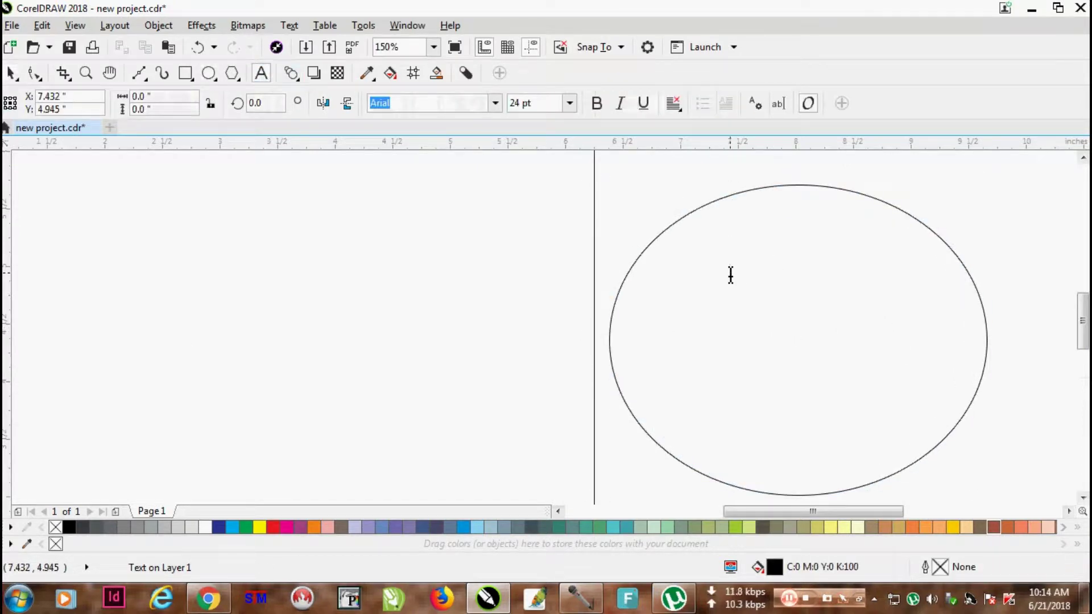
pyautogui.write('Super')
pyautogui.press('Return')
pyautogui.write('W')
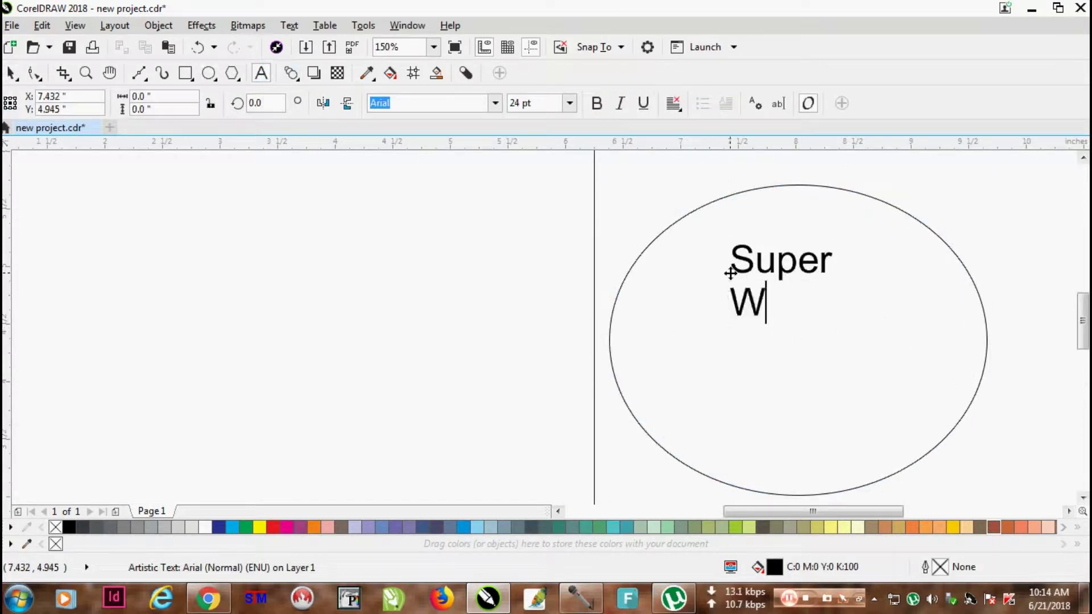
pyautogui.write('ash')
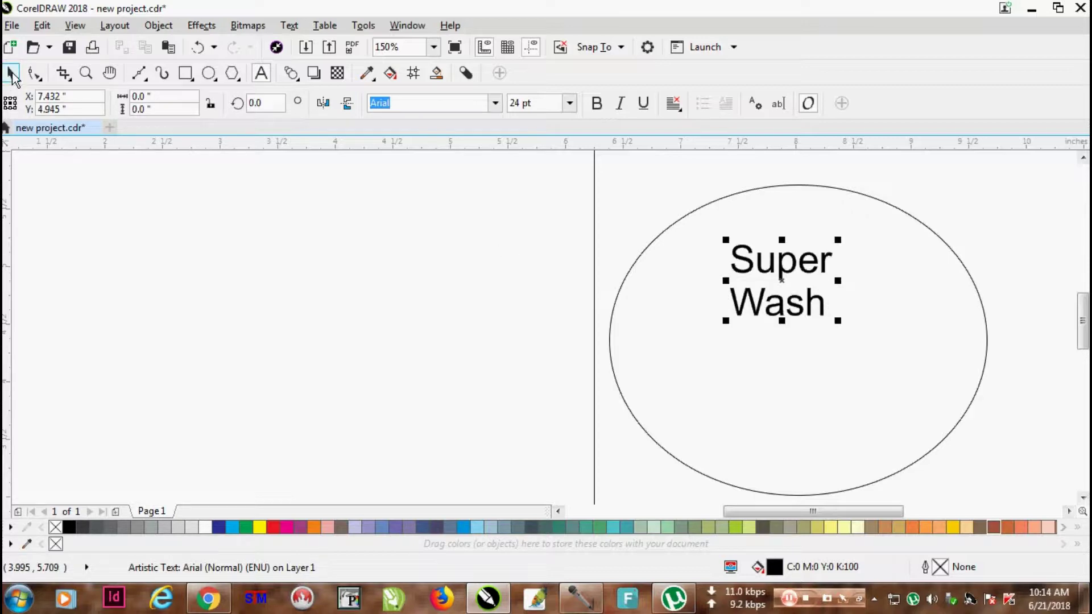
# - Move the text toward the ellipse's left side and set its font to Arial MT Black
pyautogui.click(11, 74)
pyautogui.moveTo(785, 260); pyautogui.dragTo(723, 285)
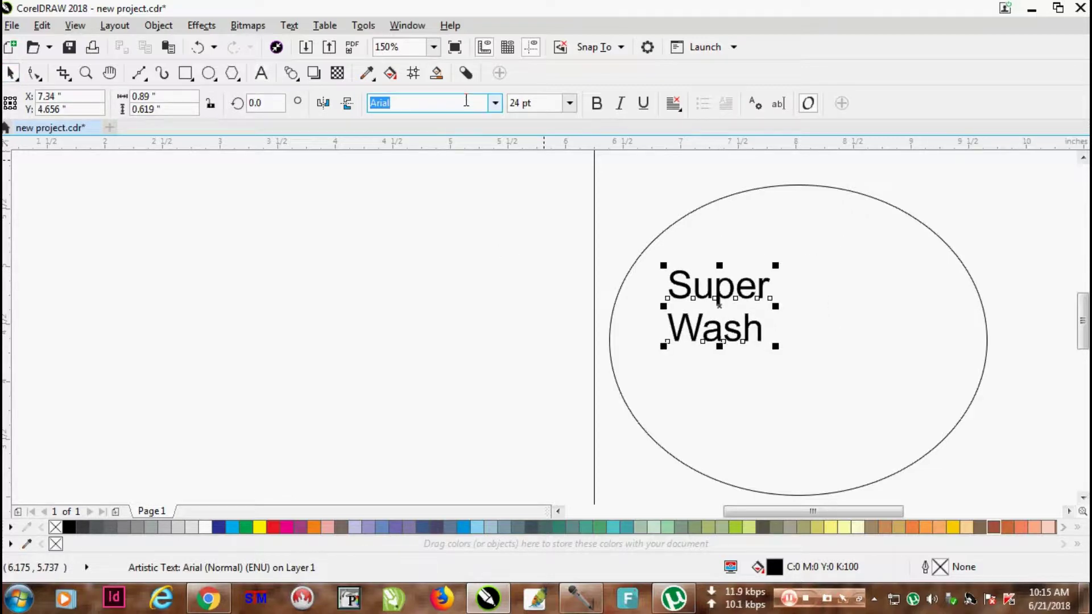
pyautogui.click(496, 104)
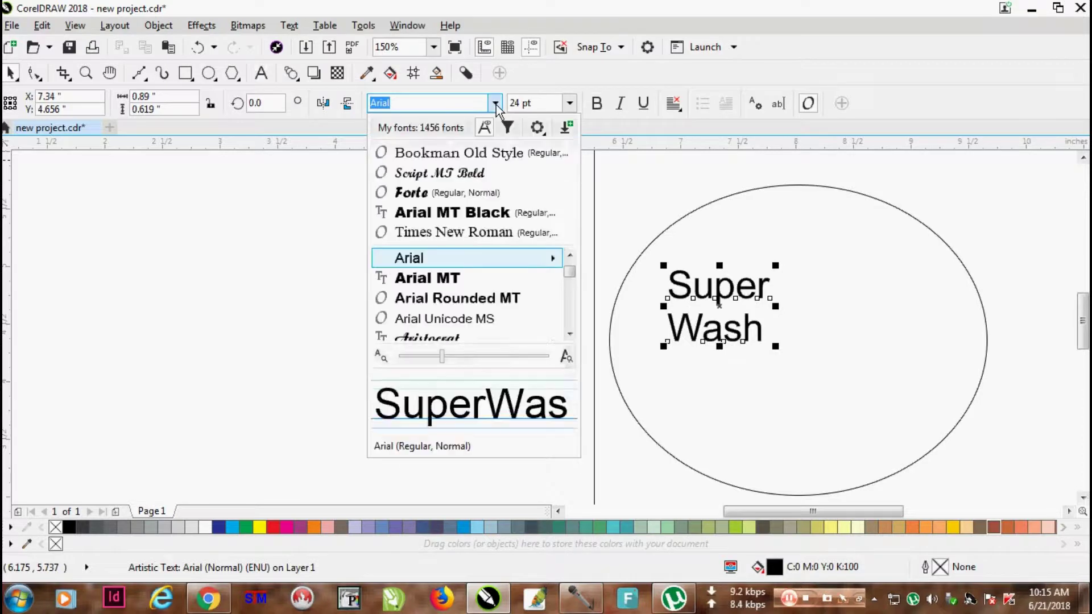
pyautogui.click(457, 221)
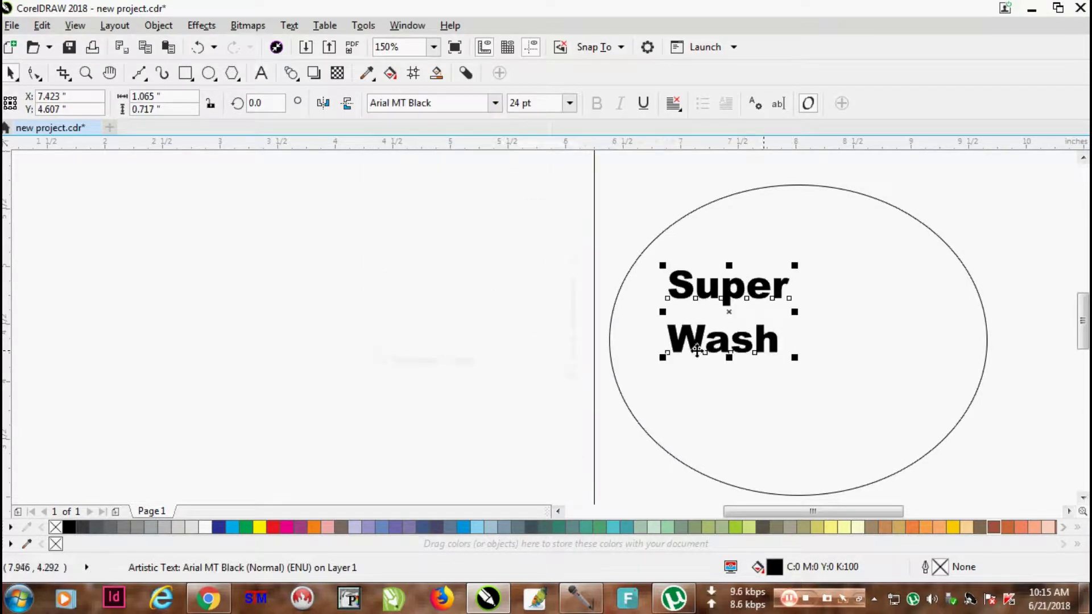
# - Tighten the line spacing between "Super" and "Wash" slightly with the Shape tool
pyautogui.click(34, 72)
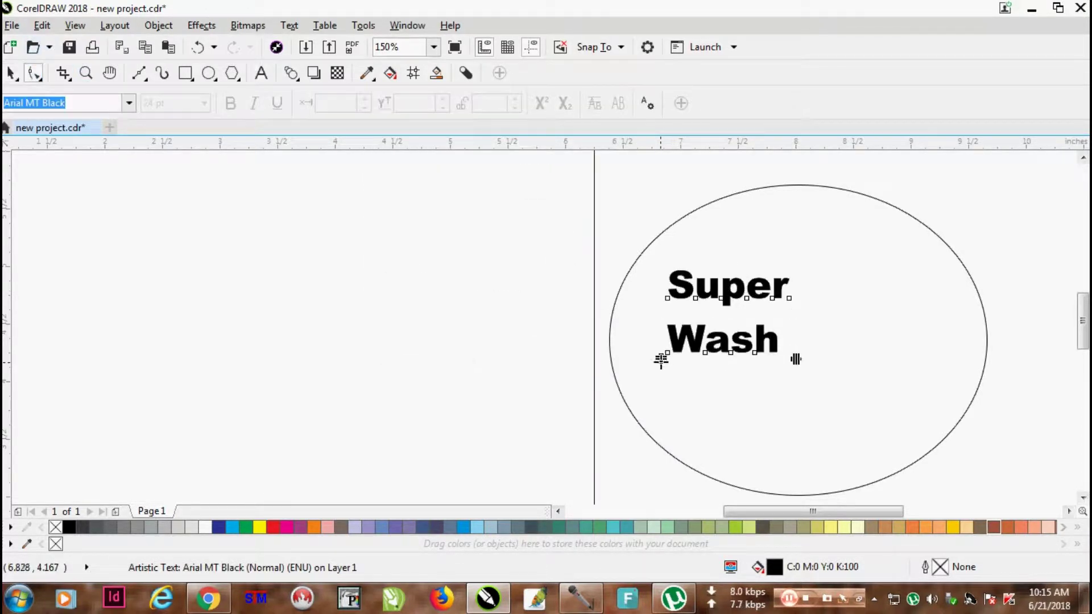
pyautogui.moveTo(661, 359); pyautogui.dragTo(663, 349)
pyautogui.click(11, 73)
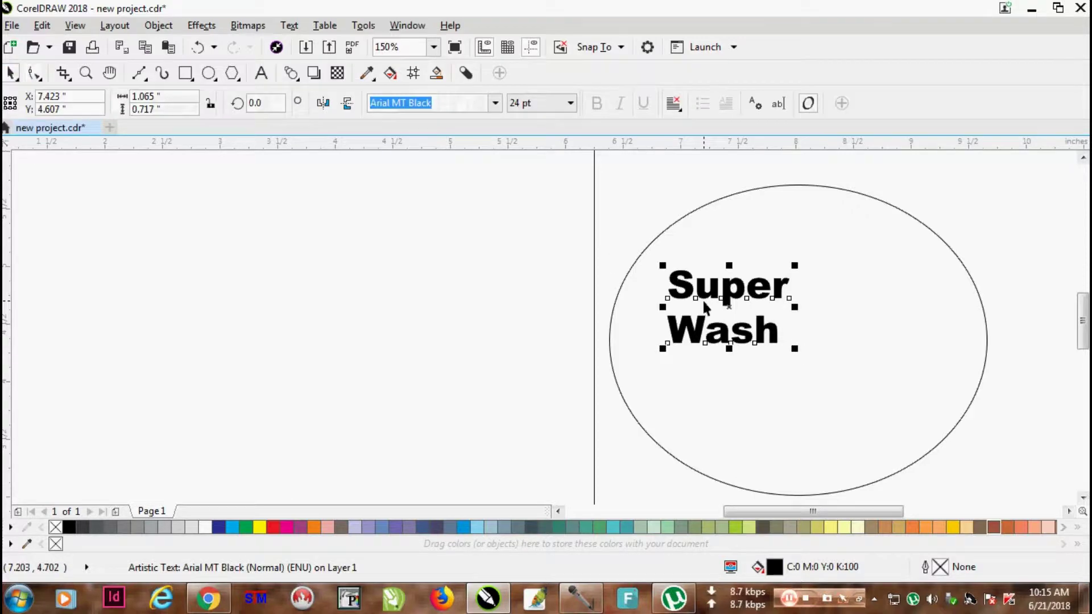
# - Enlarge the two-line text proportionally to about 40 pt and position it near the middle of the ellipse
pyautogui.moveTo(794, 360); pyautogui.dragTo(875, 407)
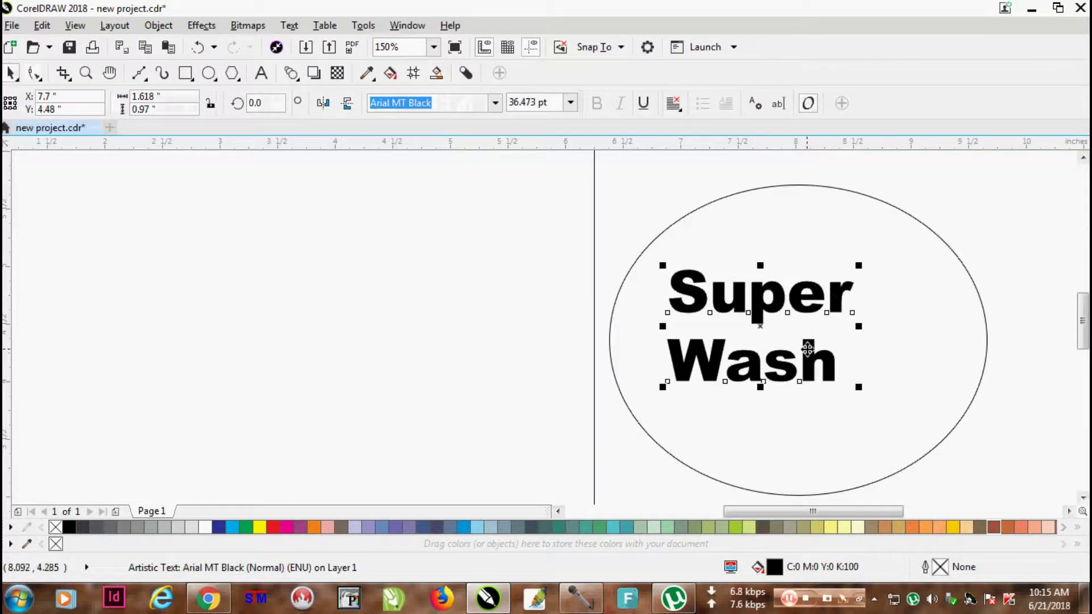
pyautogui.click(866, 397)
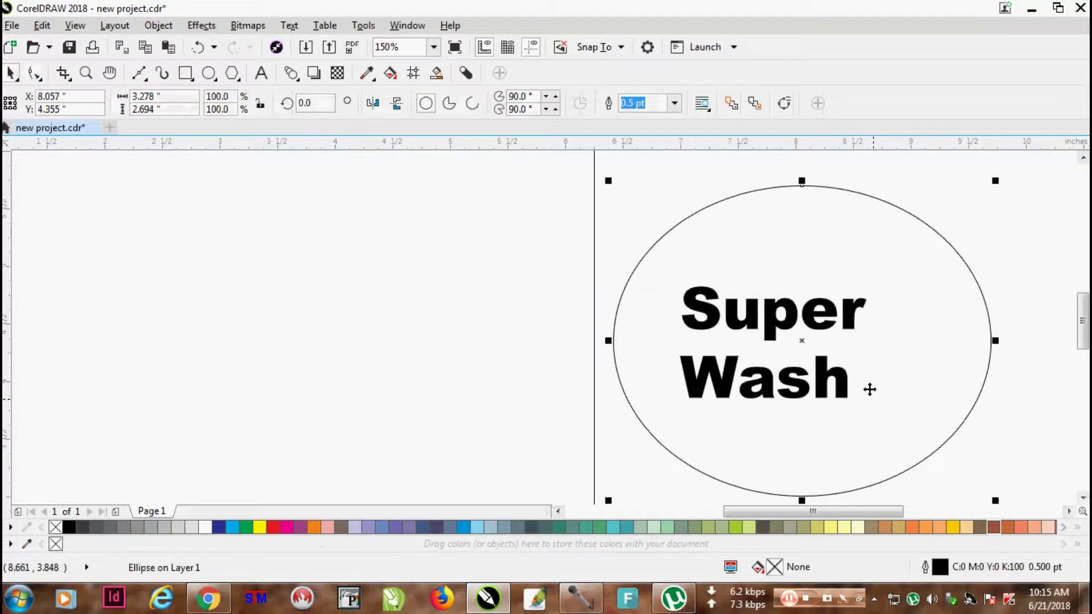
pyautogui.click(836, 317)
pyautogui.moveTo(871, 402); pyautogui.dragTo(892, 415)
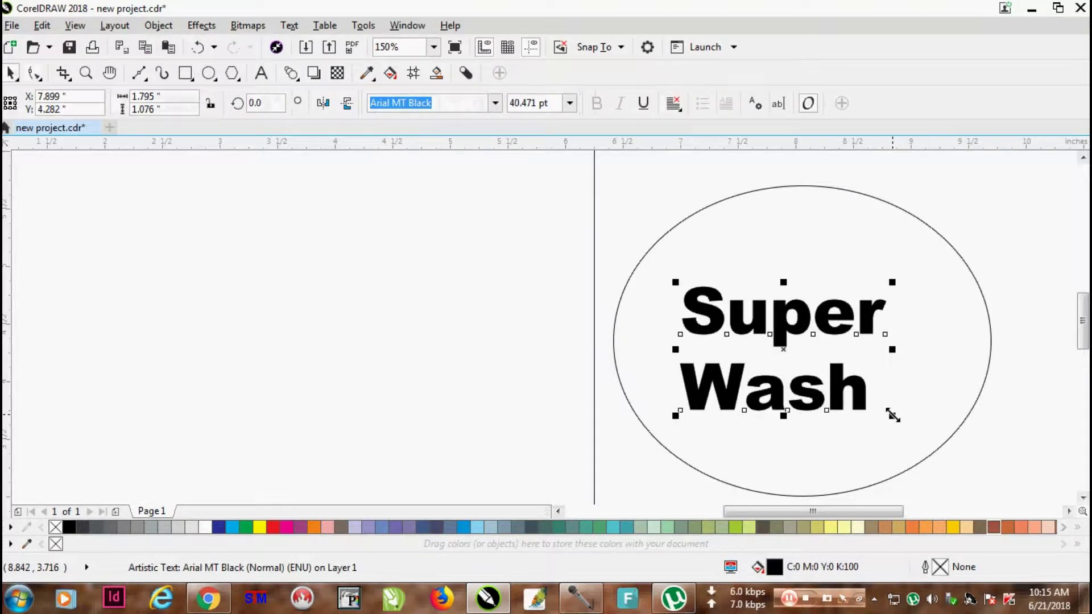
pyautogui.moveTo(804, 306); pyautogui.dragTo(803, 300)
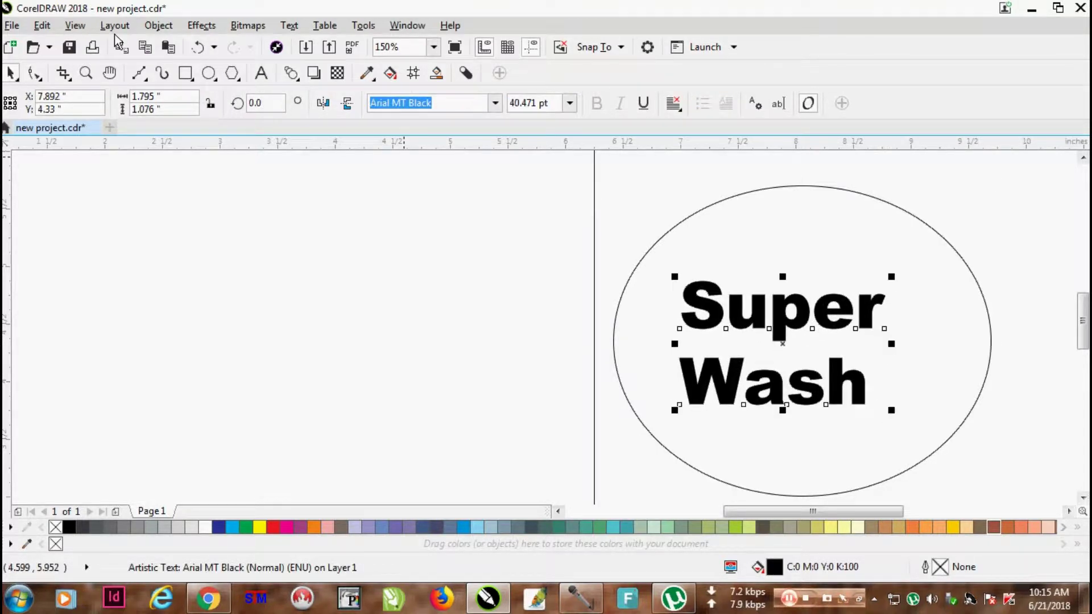
# - Break the artistic text apart into separate "Super" and "Wash" lines
pyautogui.click(158, 25)
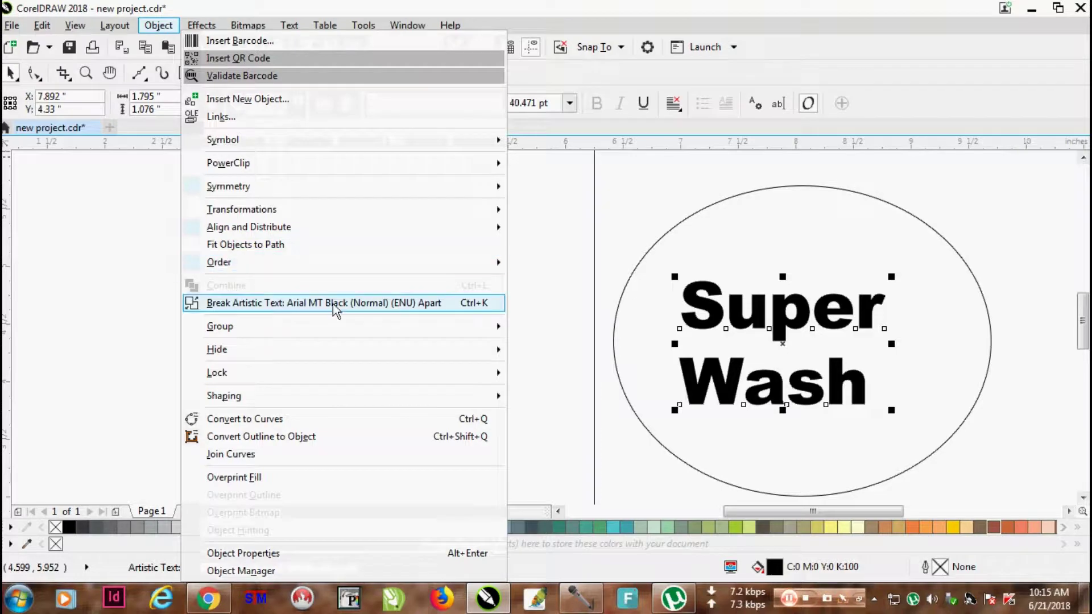
pyautogui.click(400, 307)
pyautogui.click(758, 305)
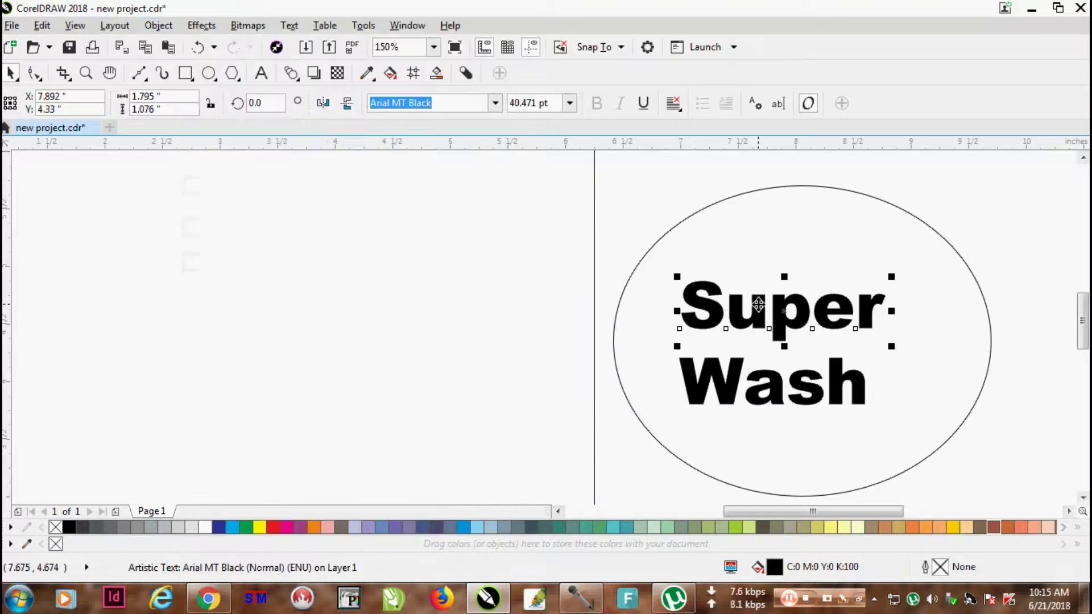
# - Enlarge the word "Wash" proportionally to about 63 pt so it nearly spans the ellipse's width
pyautogui.click(860, 381)
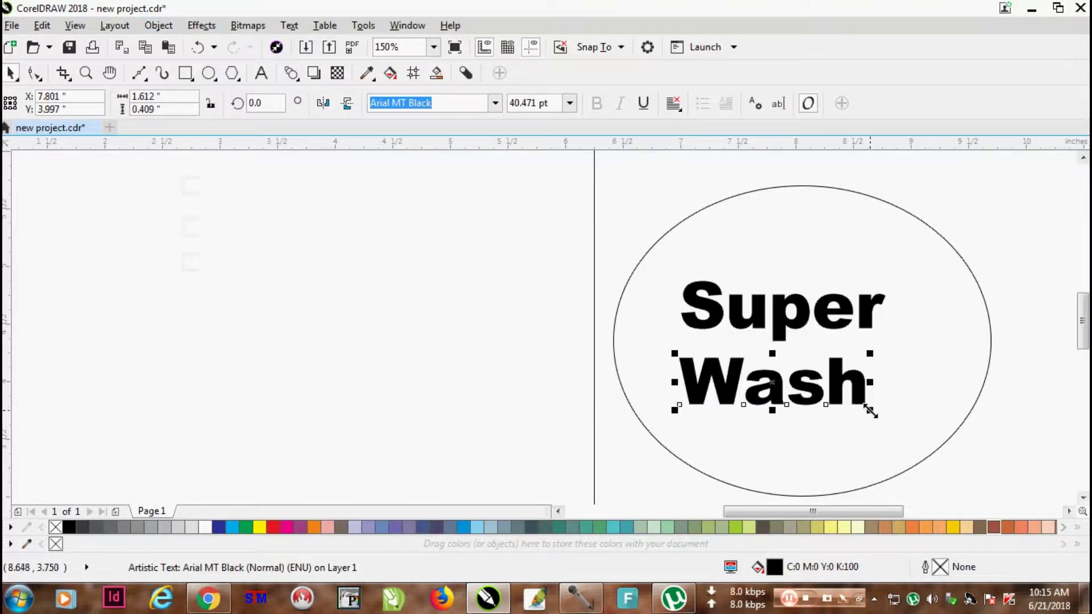
pyautogui.moveTo(870, 411); pyautogui.dragTo(892, 415)
pyautogui.click(795, 302)
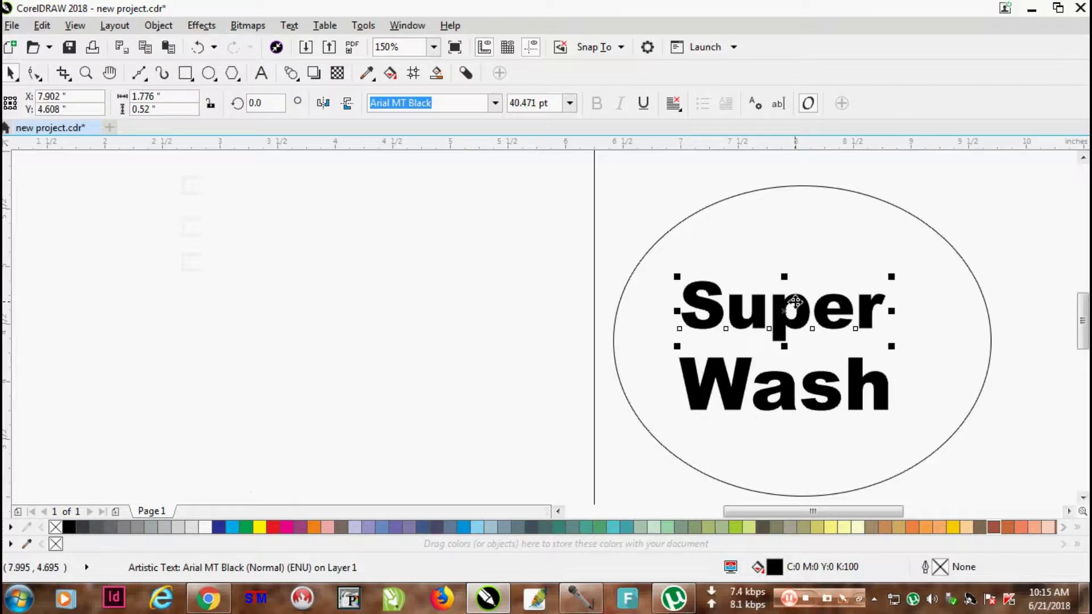
pyautogui.click(883, 378)
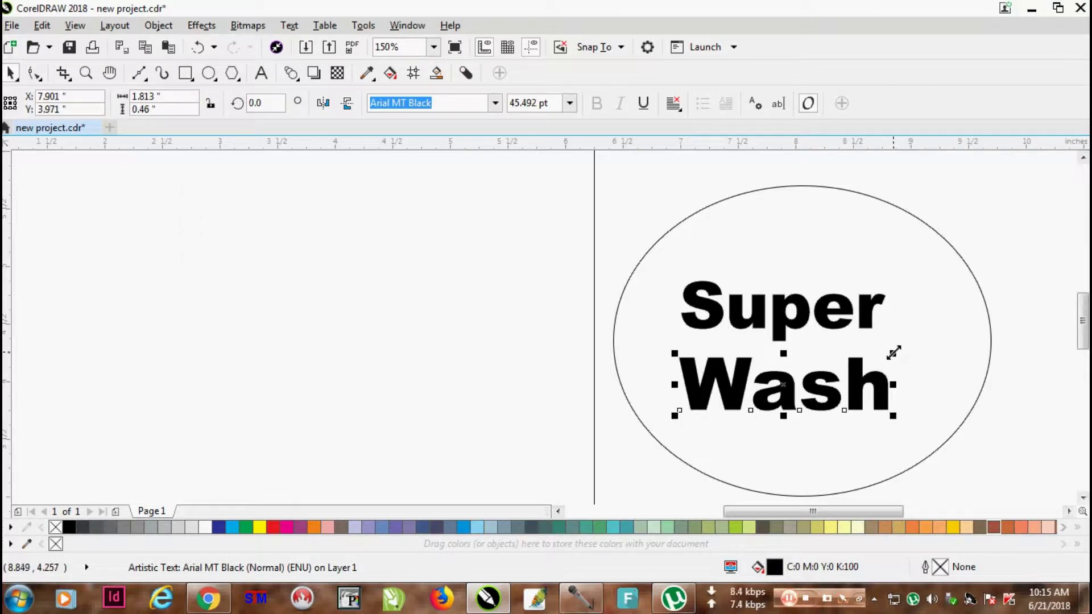
pyautogui.moveTo(894, 353); pyautogui.dragTo(954, 320)
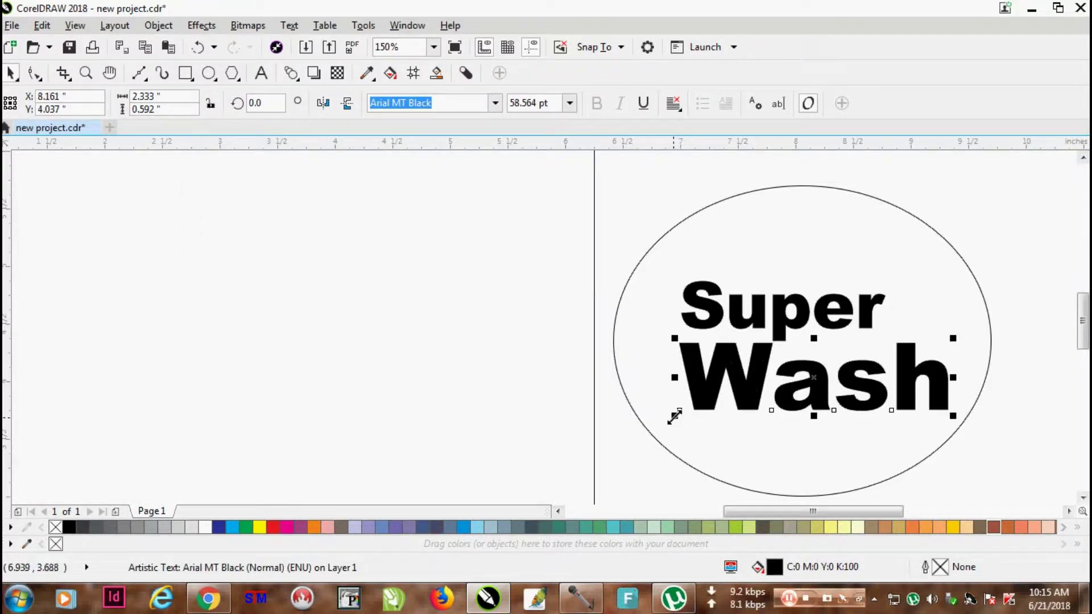
pyautogui.moveTo(674, 415); pyautogui.dragTo(652, 421)
# - Move "Super" over the middle of "Wash" and align the two words on their vertical centres
pyautogui.moveTo(800, 310); pyautogui.dragTo(825, 312)
pyautogui.keyDown('shift'); pyautogui.click(809, 372); pyautogui.keyUp('shift')
pyautogui.press('c')
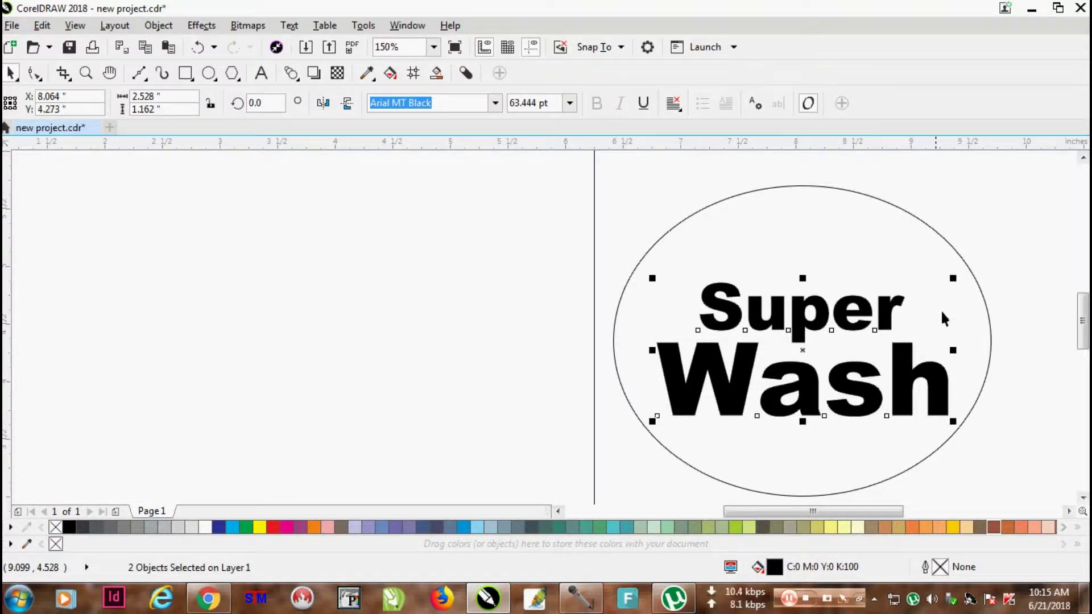
# - Move both words together slightly upward within the ellipse
pyautogui.click(1010, 232)
pyautogui.moveTo(924, 352); pyautogui.dragTo(615, 442)
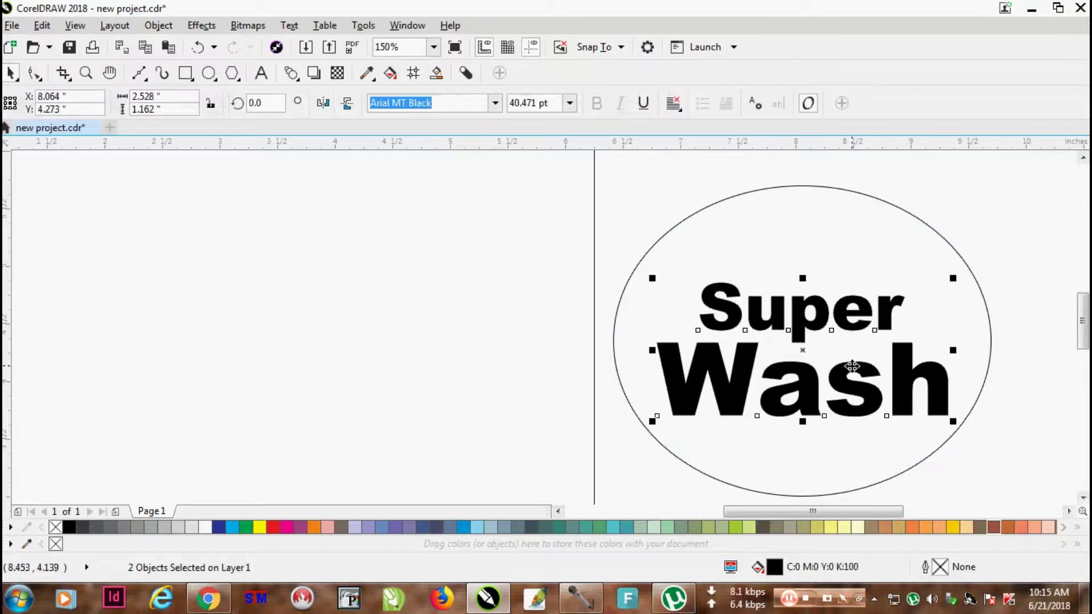
pyautogui.moveTo(802, 339); pyautogui.dragTo(800, 323)
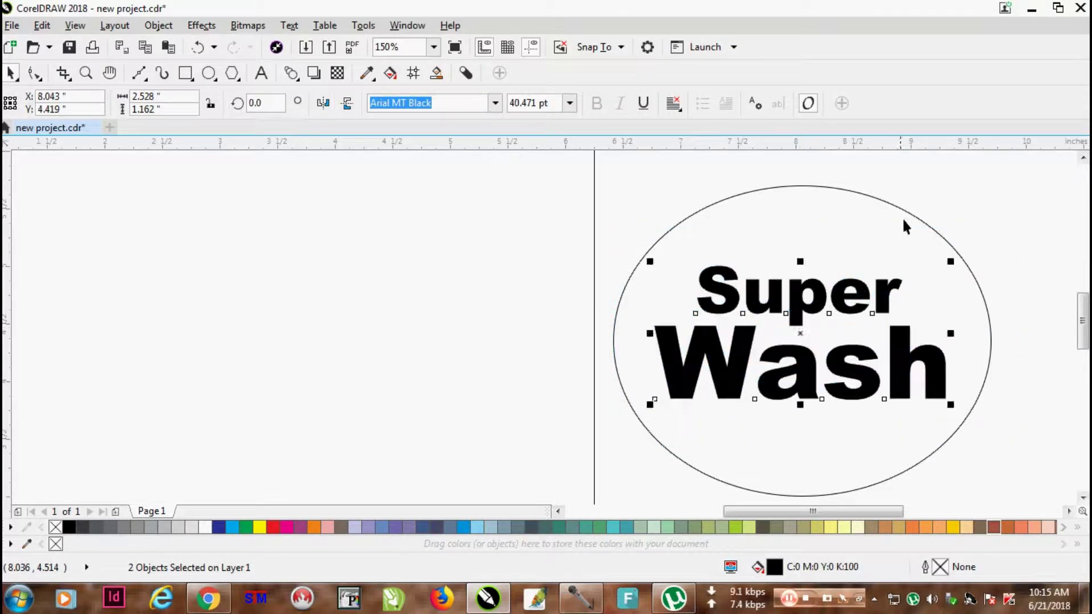
# - Add a block shadow to "Super" with a depth of about 0.035 inch and a direction of about 233 degrees
pyautogui.click(902, 216)
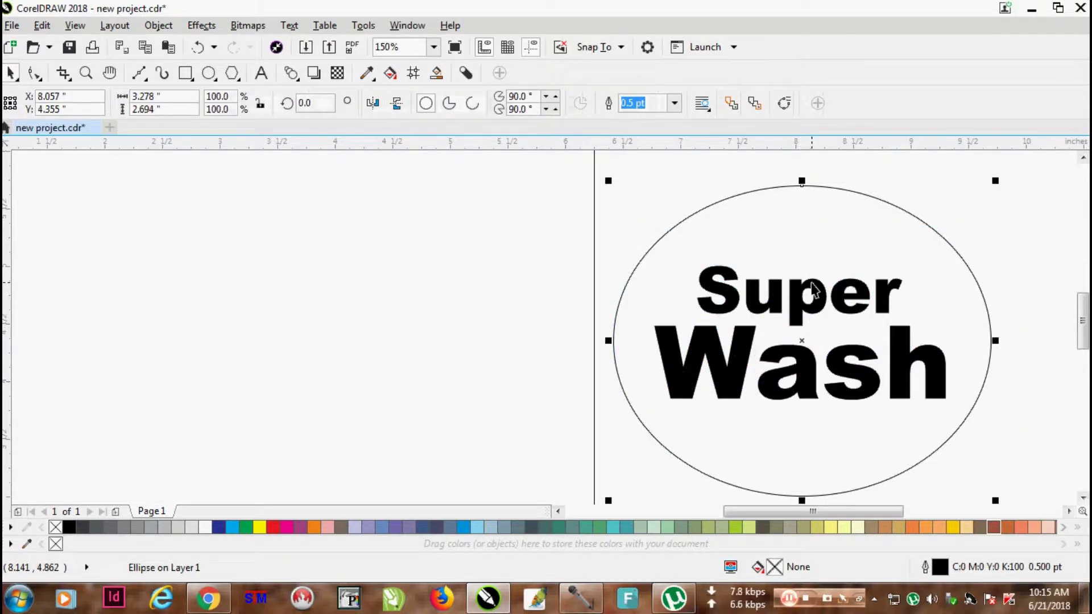
pyautogui.click(814, 290)
pyautogui.scroll(1, 840, 305)
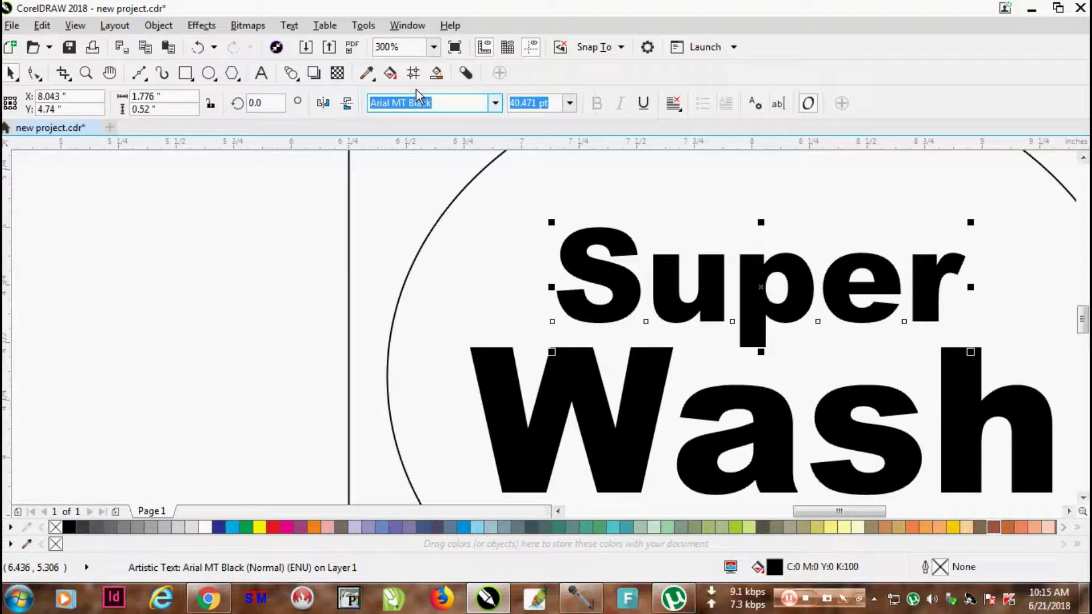
pyautogui.click(462, 77)
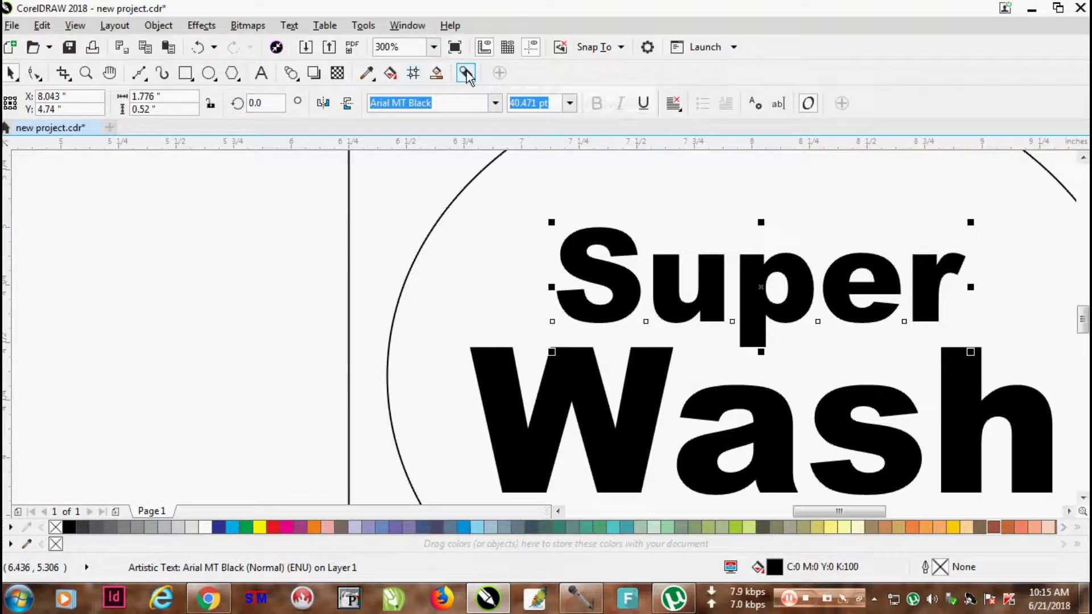
pyautogui.moveTo(973, 228); pyautogui.dragTo(761, 293)
pyautogui.click(12, 72)
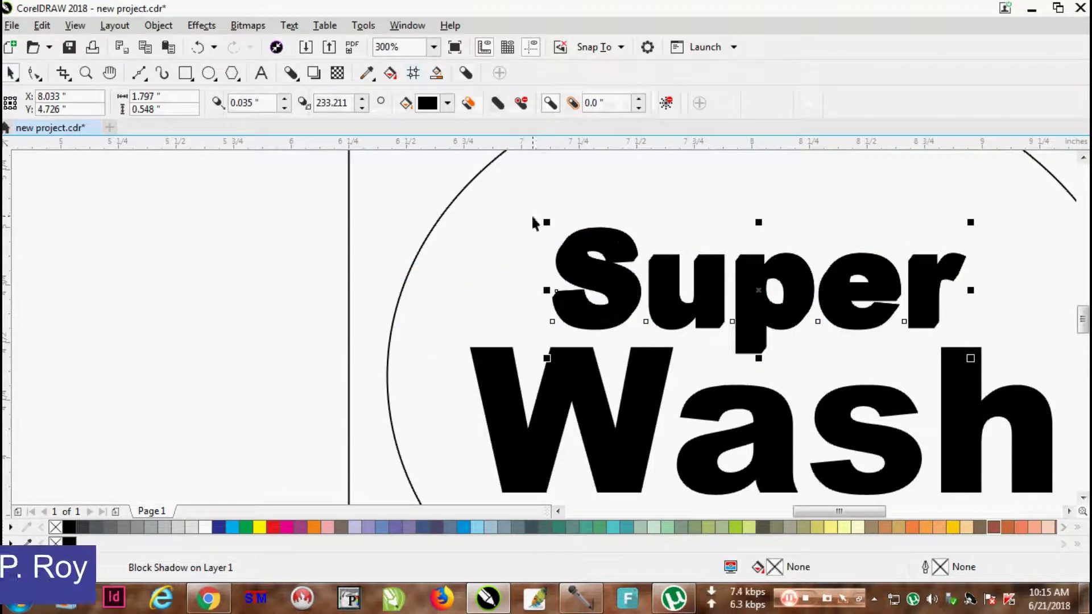
# - Fill the words "Super" and "Wash" with blue (C100 M100 Y0 K0)
pyautogui.click(380, 475)
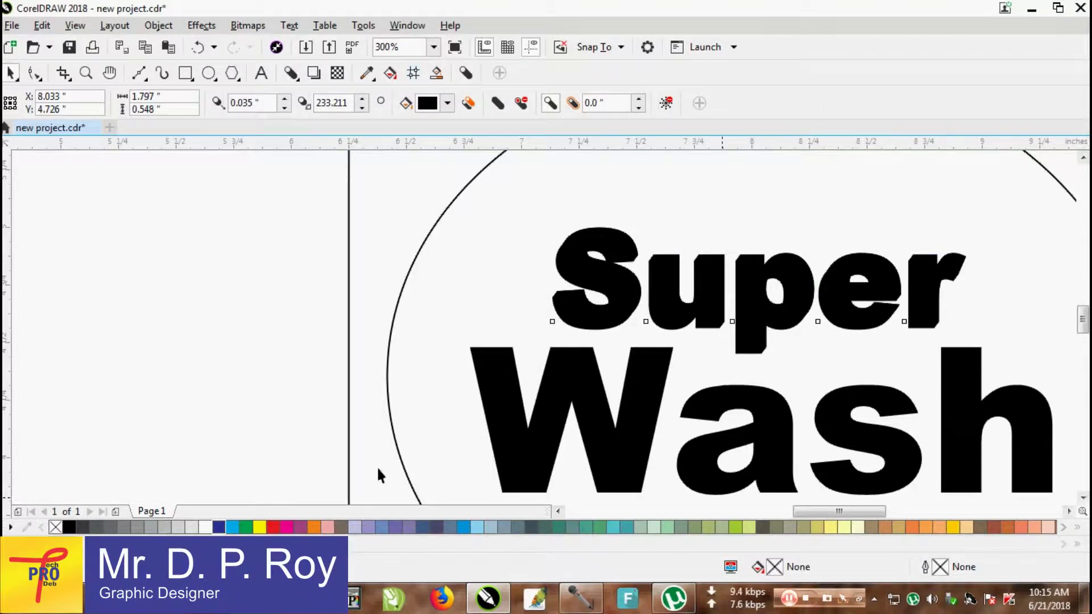
pyautogui.click(219, 527)
pyautogui.click(526, 444)
pyautogui.click(218, 527)
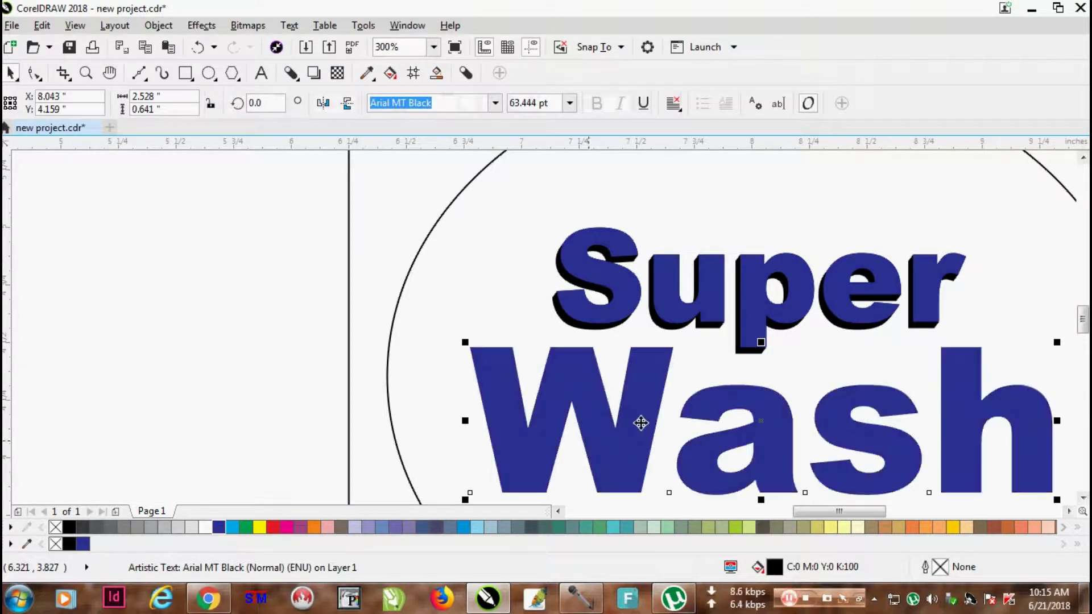
# - Give the word "Super" a white outline 1 point wide
pyautogui.click(630, 287)
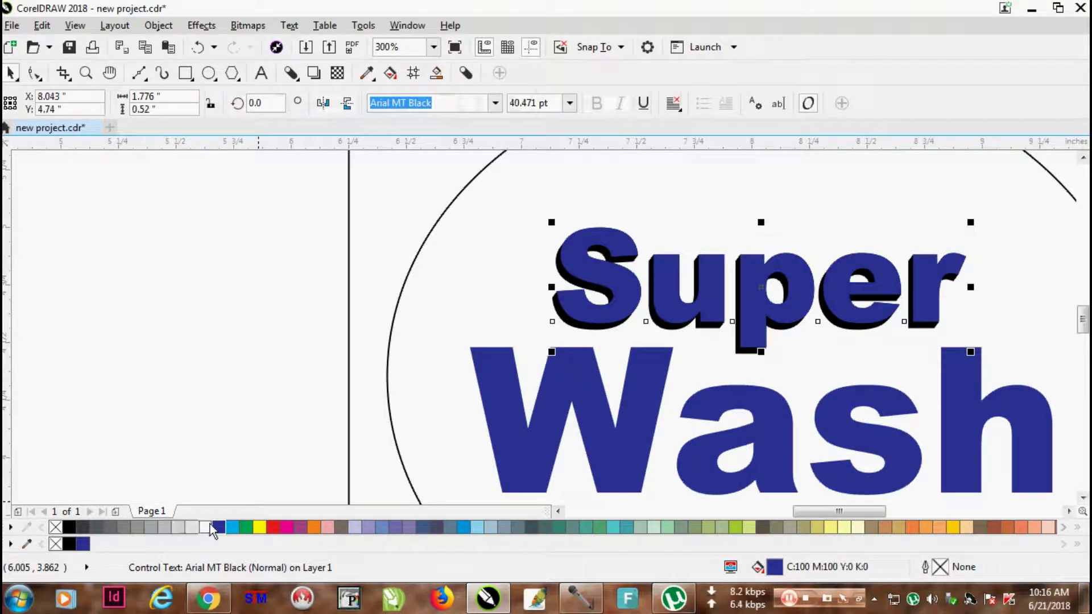
pyautogui.rightClick(206, 527)
pyautogui.press('F12')
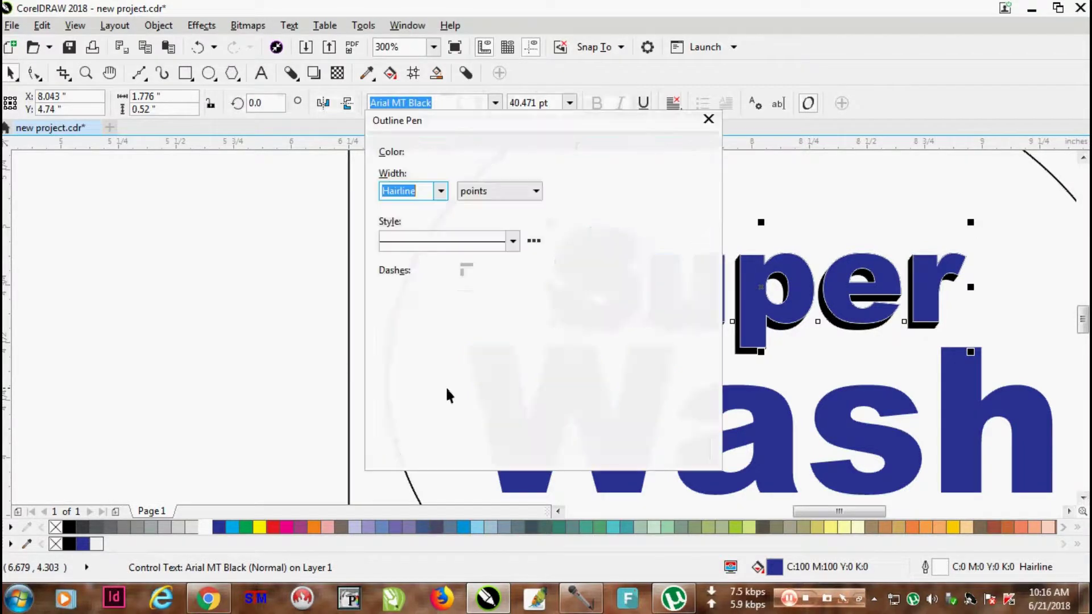
pyautogui.write('1')
pyautogui.press('Return')
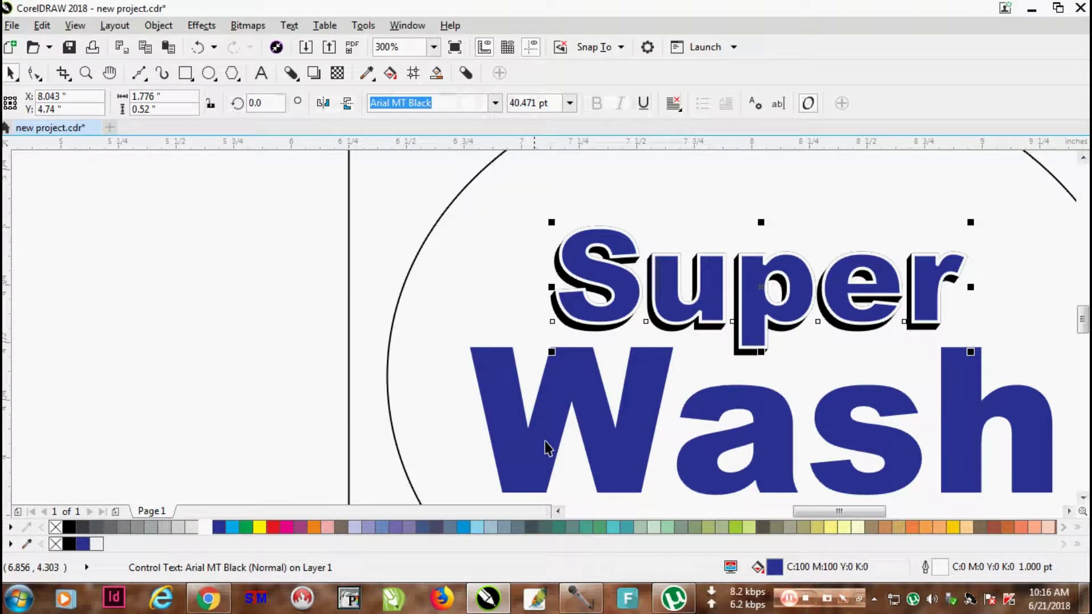
# - Add a block shadow to "Wash" with a depth of about 0.046 inch and a direction of about 233 degrees
pyautogui.click(630, 410)
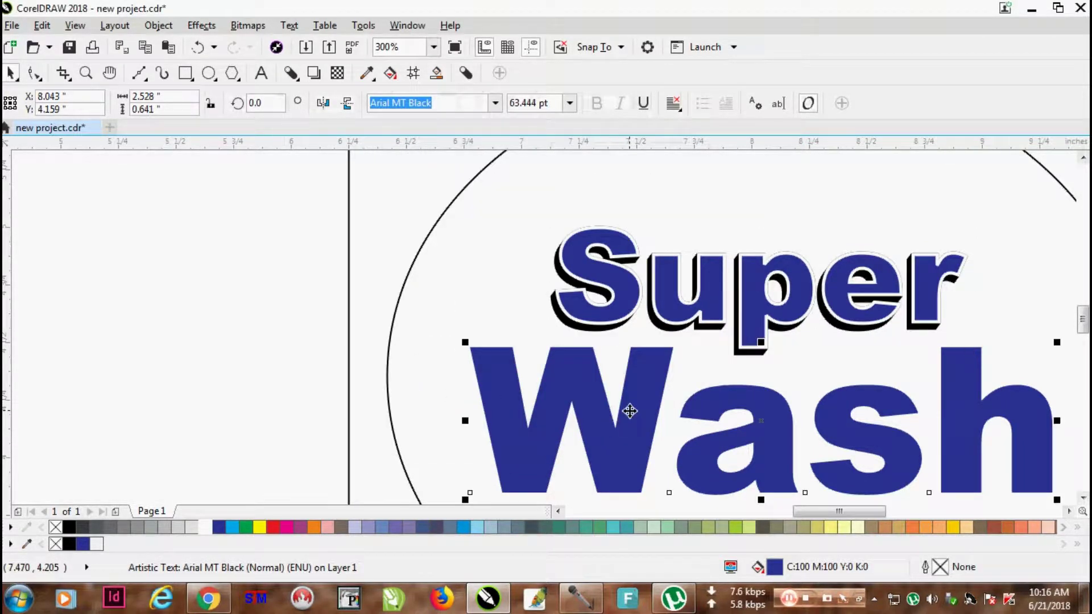
pyautogui.click(465, 74)
pyautogui.scroll(-1, 621, 365)
pyautogui.scroll(1, 694, 419)
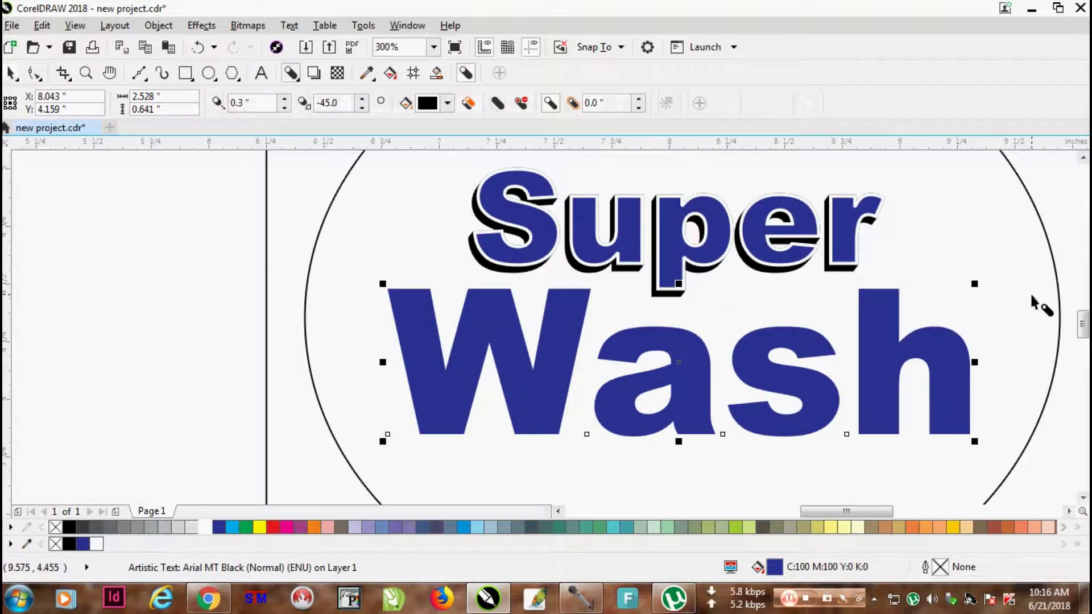
pyautogui.moveTo(976, 288); pyautogui.dragTo(671, 371)
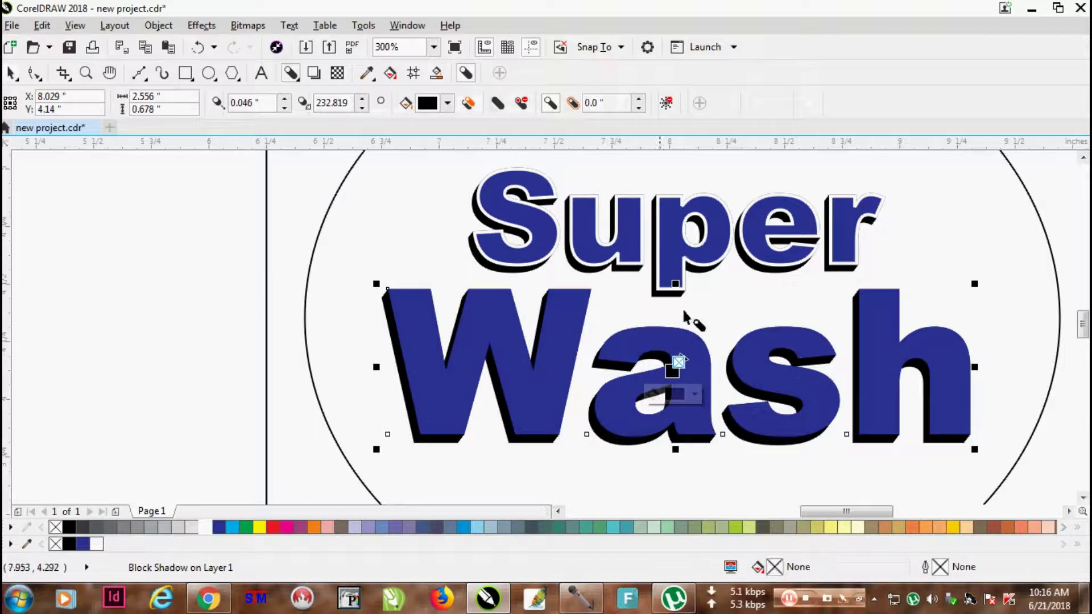
# - Give the word "Wash" a white outline 1 point wide
pyautogui.rightClick(204, 529)
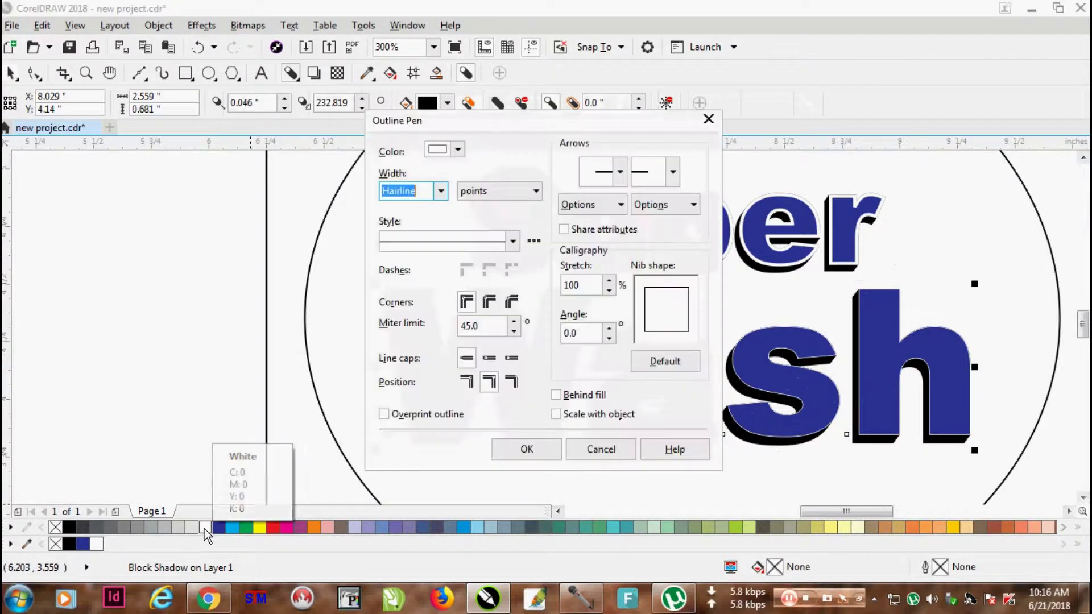
pyautogui.press('Return')
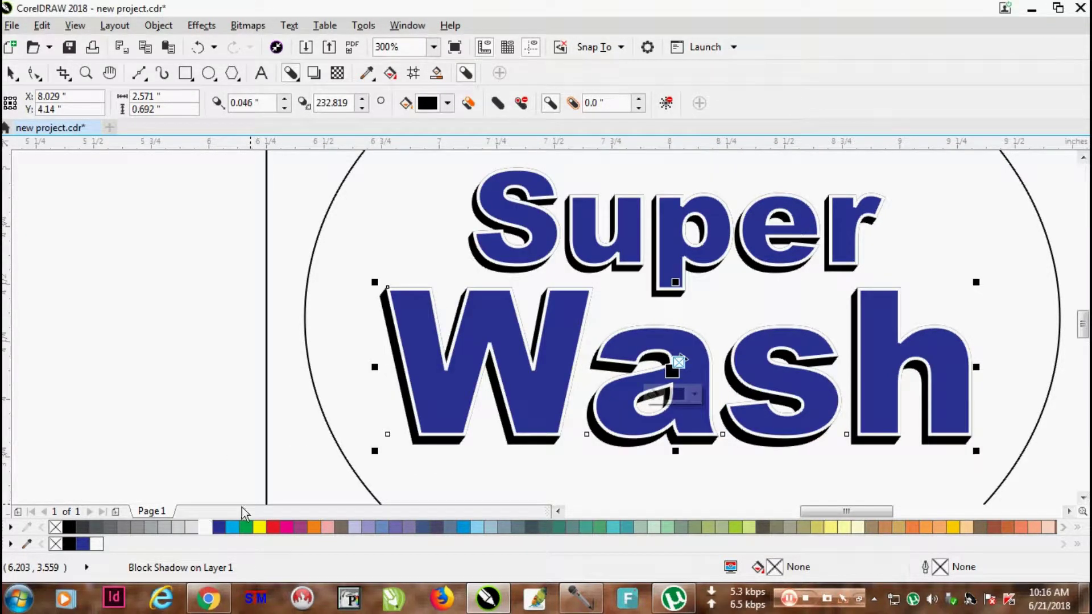
pyautogui.scroll(-2, 241, 507)
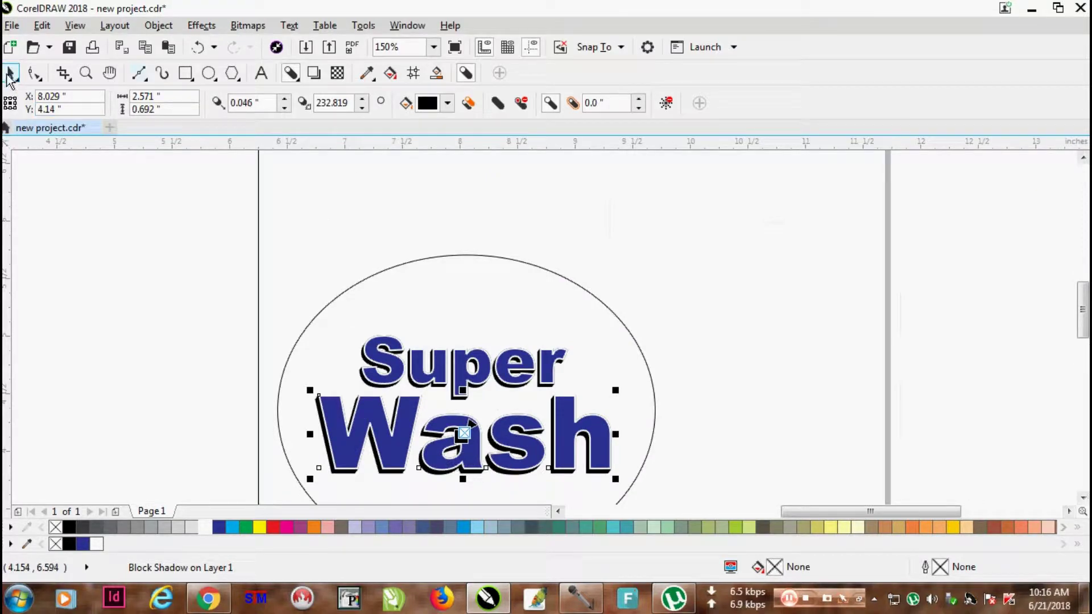
# - Fill the ellipse behind the text with yellow and remove its outline
pyautogui.click(526, 309)
pyautogui.scroll(-1, 527, 309)
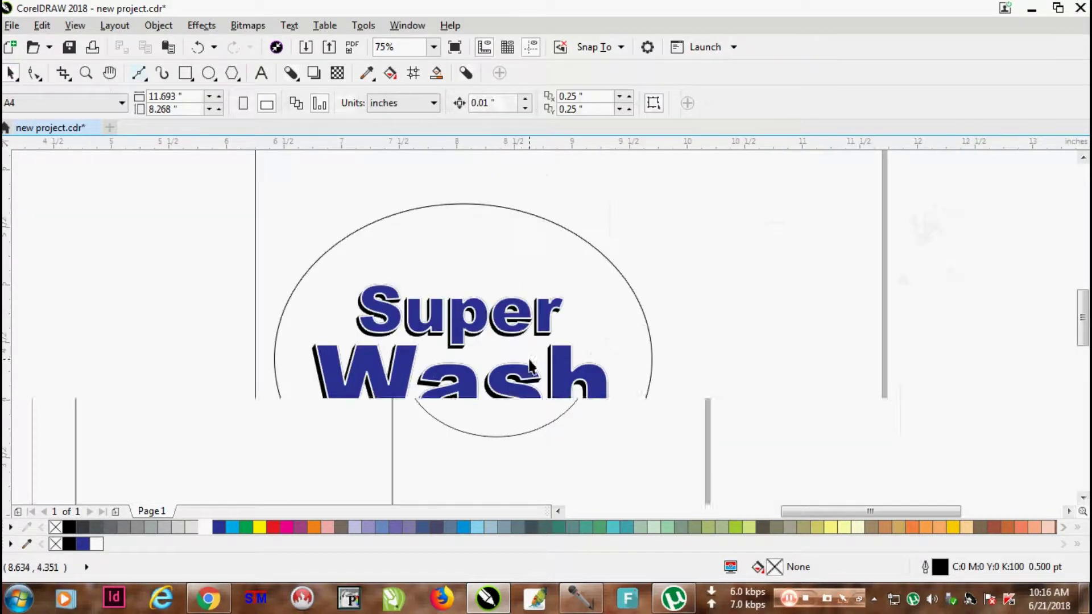
pyautogui.click(548, 218)
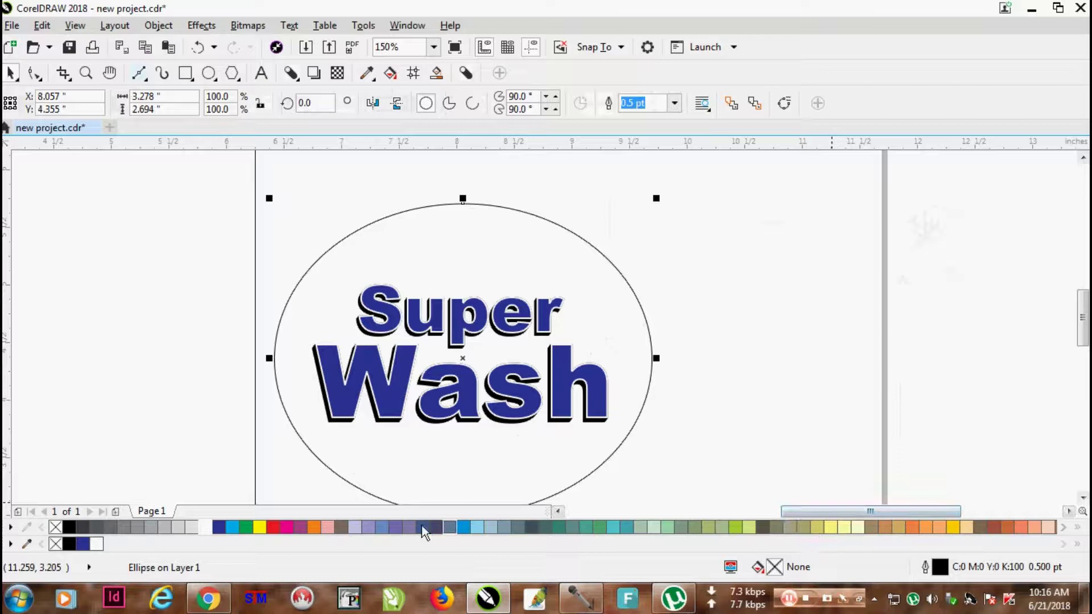
pyautogui.click(260, 527)
pyautogui.scroll(-3, 329, 389)
pyautogui.click(328, 389)
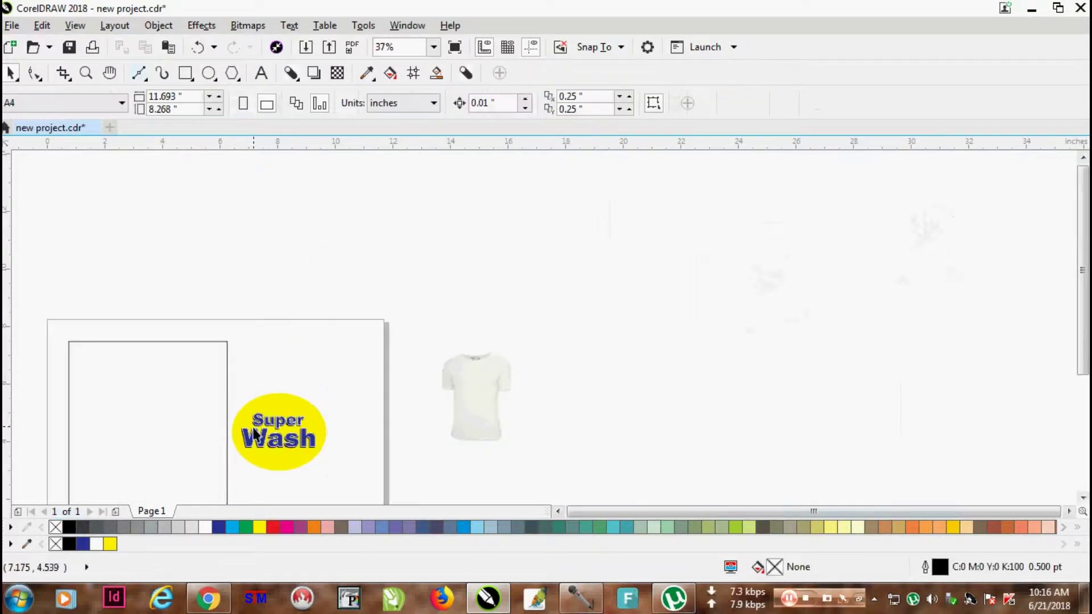
pyautogui.scroll(-1, 263, 446)
pyautogui.scroll(3, 264, 448)
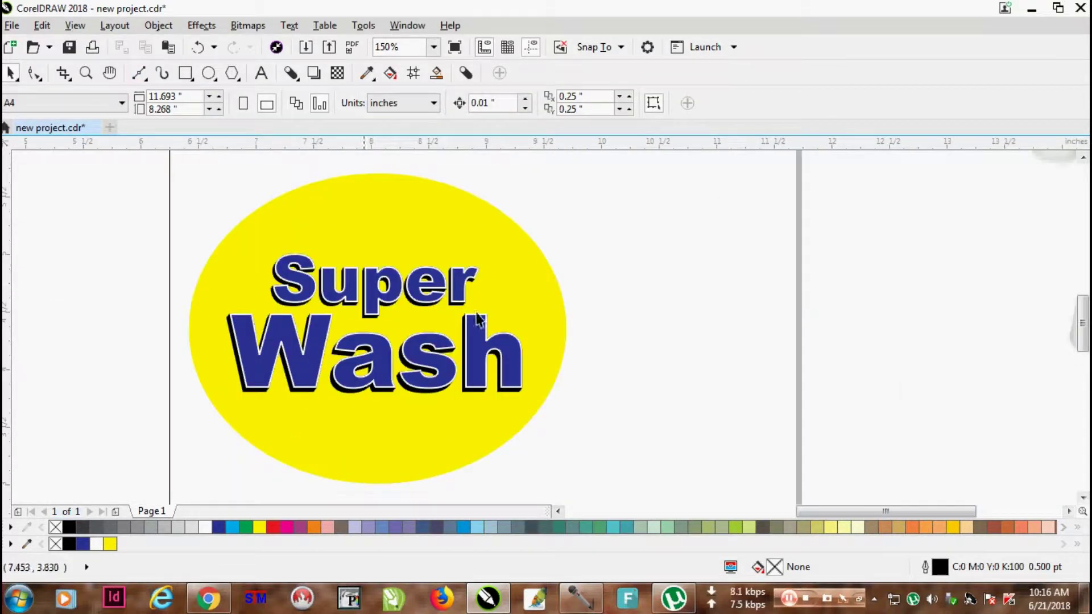
# - Group the words "Super" and "Wash" together with their block shadows, leaving the ellipse out
pyautogui.scroll(-2, 585, 332)
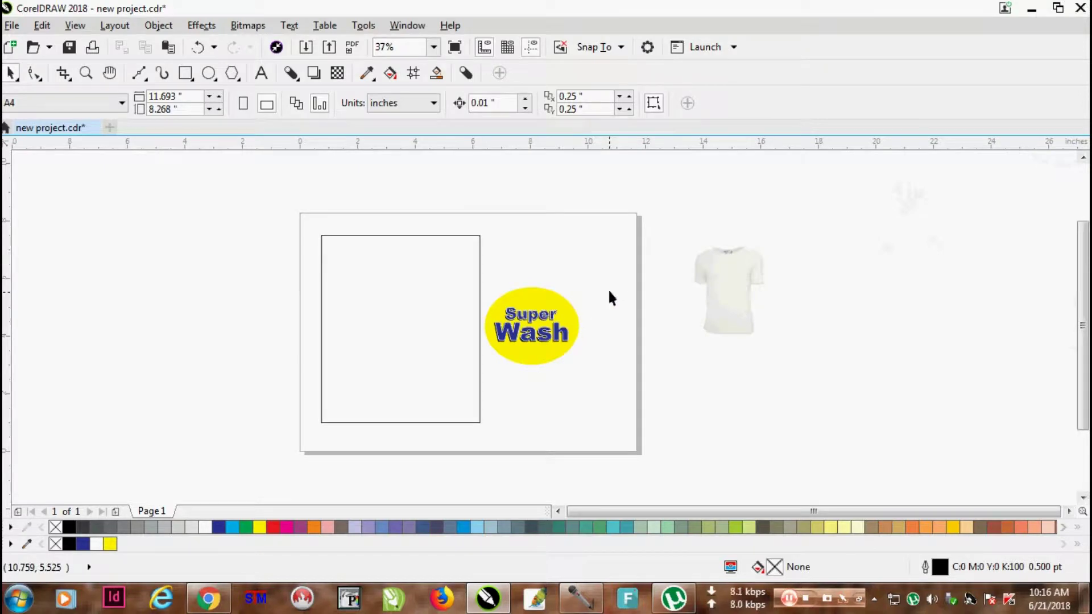
pyautogui.moveTo(472, 352); pyautogui.dragTo(473, 354)
pyautogui.scroll(2, 533, 325)
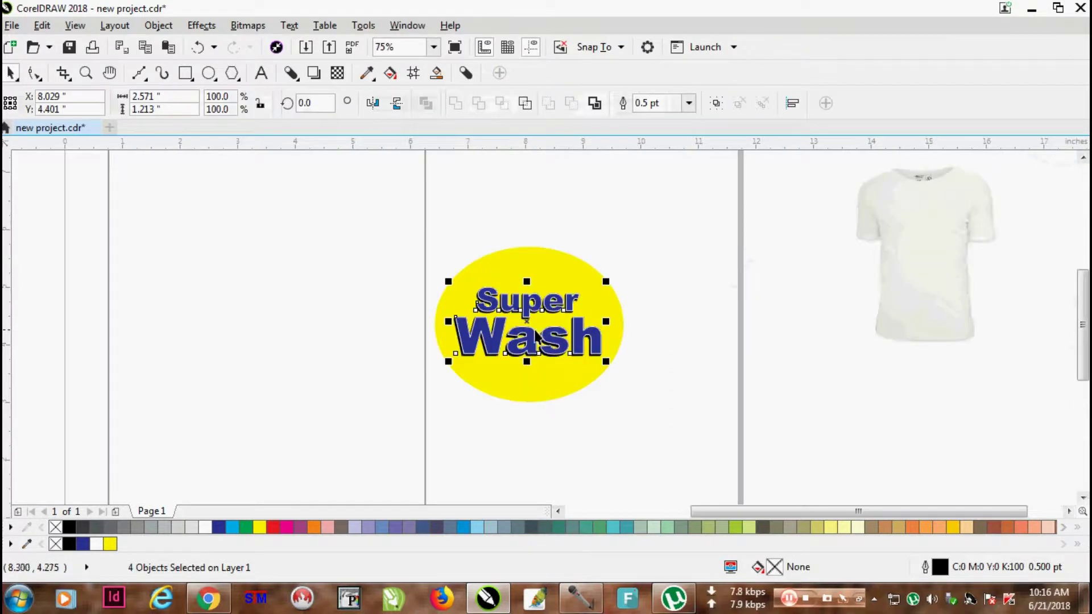
pyautogui.moveTo(813, 228); pyautogui.dragTo(638, 307)
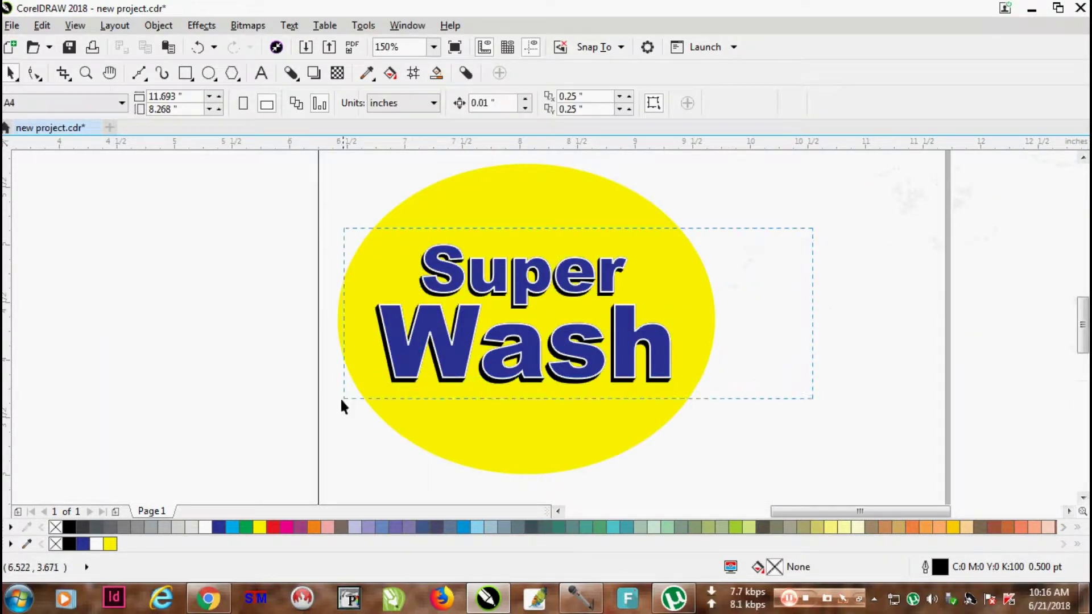
pyautogui.moveTo(341, 400); pyautogui.dragTo(341, 402)
pyautogui.hotkey('ctrl', 'g')
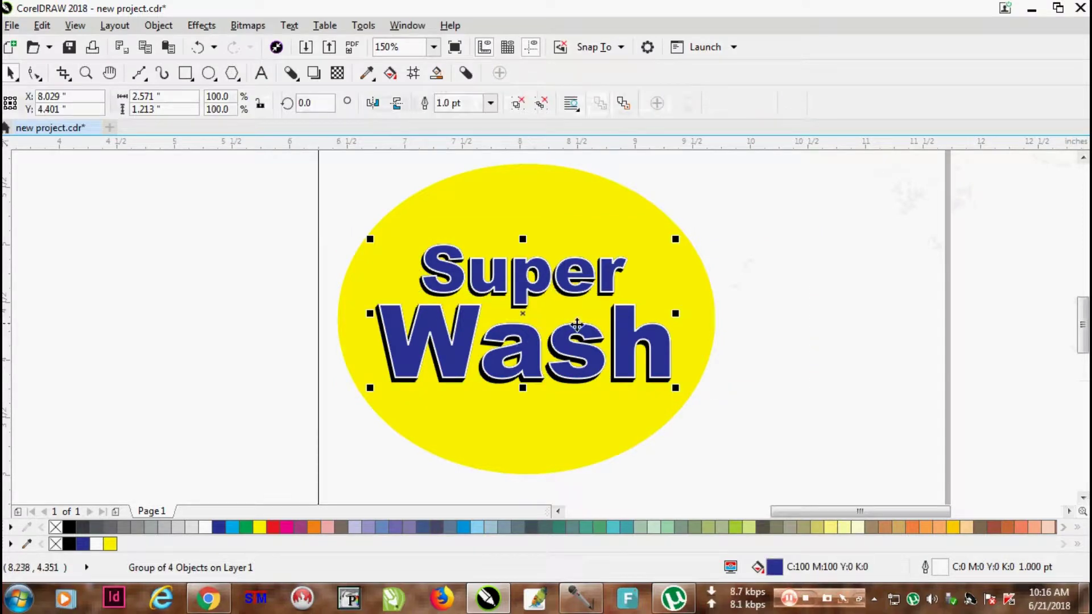
# - Rotate the grouped "Super Wash" text counterclockwise so it slopes upward to the right, and reposition it in the ellipse's upper part
pyautogui.moveTo(628, 337); pyautogui.dragTo(633, 333)
pyautogui.click(634, 333)
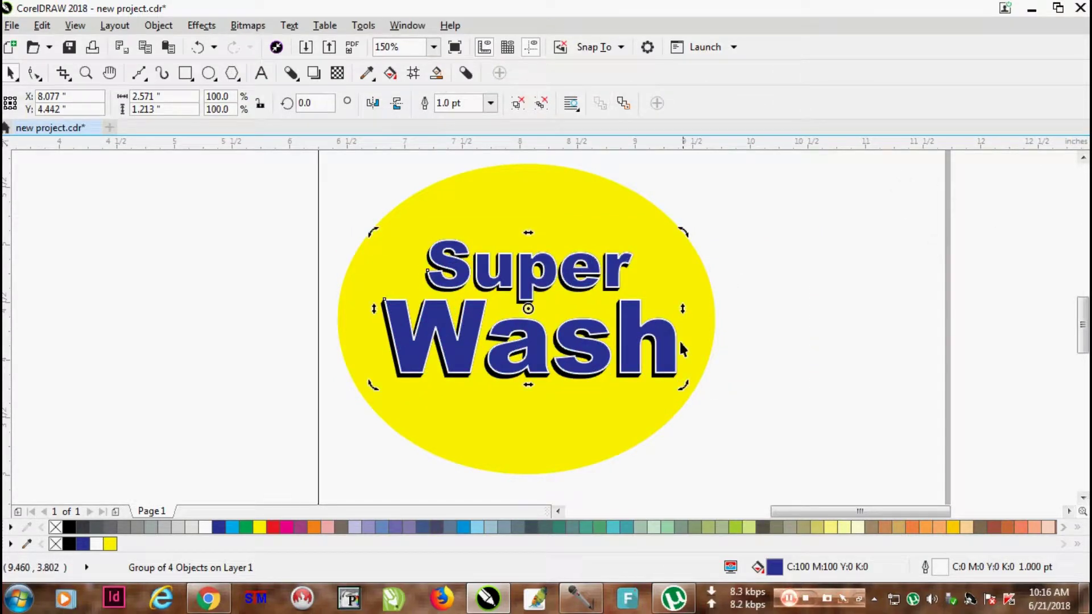
pyautogui.click(819, 257)
pyautogui.click(640, 330)
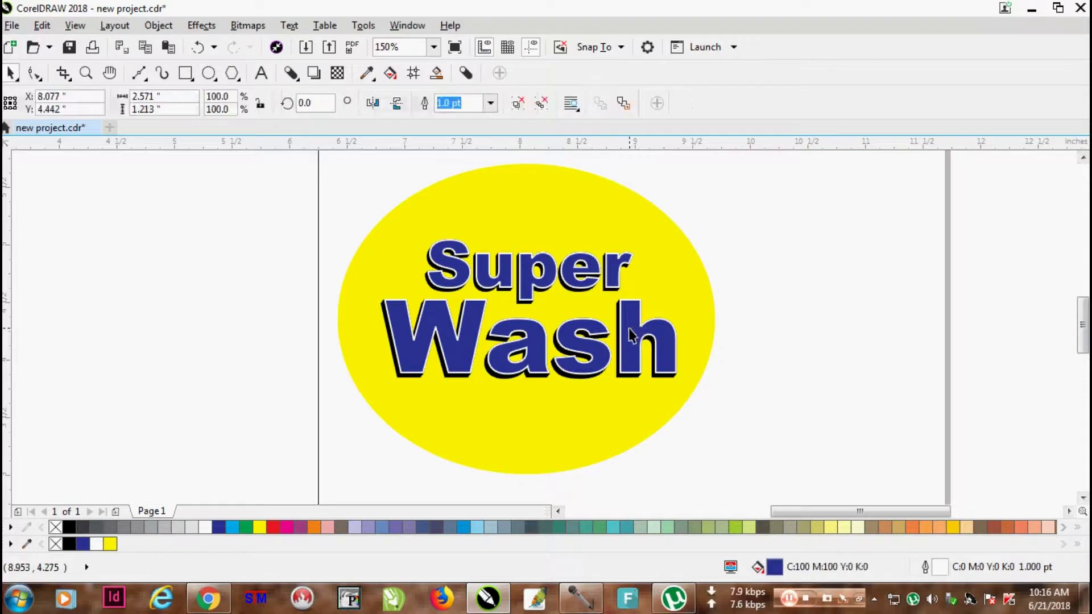
pyautogui.click(629, 330)
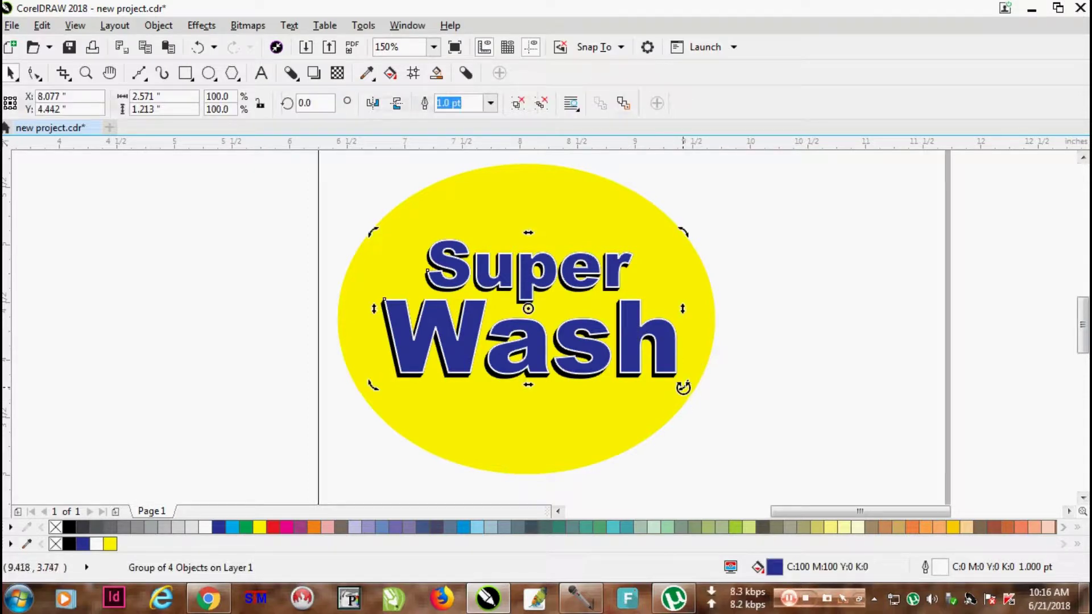
pyautogui.moveTo(683, 387); pyautogui.dragTo(712, 340)
pyautogui.click(749, 259)
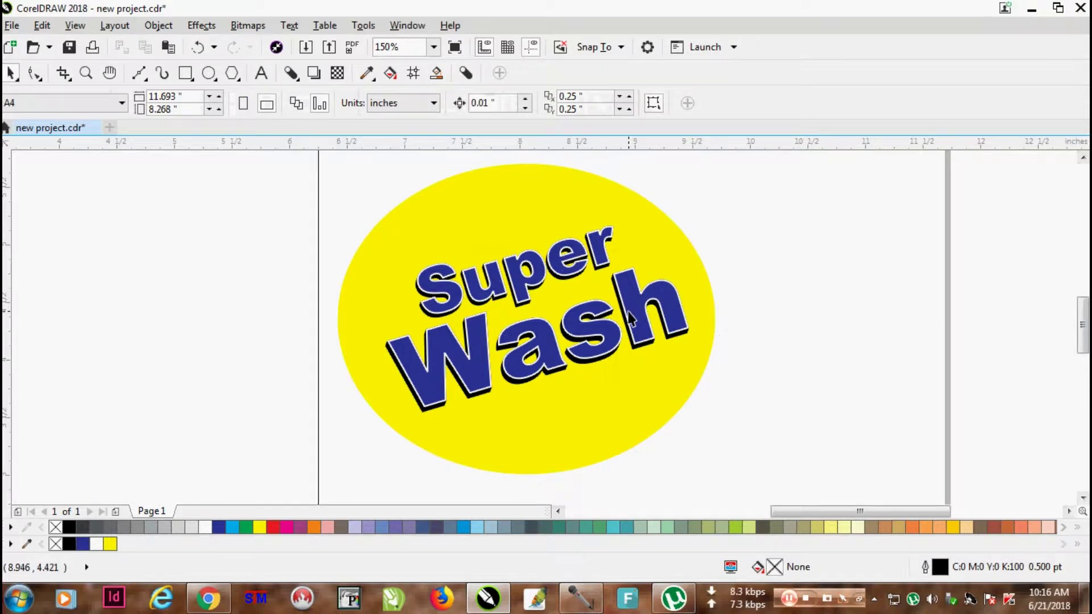
pyautogui.moveTo(630, 317); pyautogui.dragTo(618, 295)
pyautogui.click(731, 251)
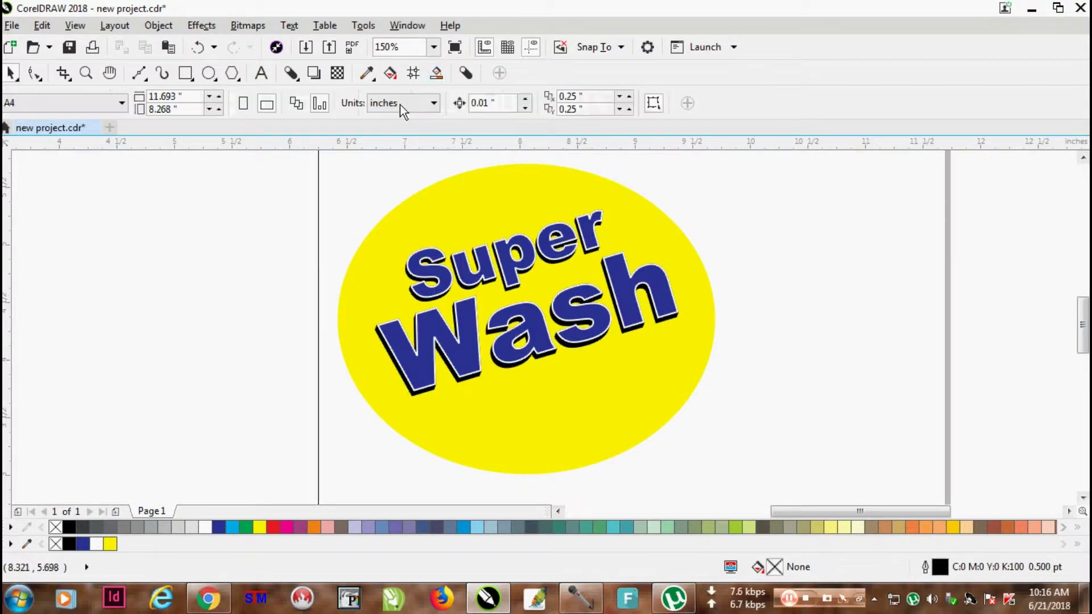
# - Add the text "Easty Wash" in Arial 24 pt below "Wash" and fill it with blue (C100 M100 Y0 K0)
pyautogui.click(261, 73)
pyautogui.click(533, 413)
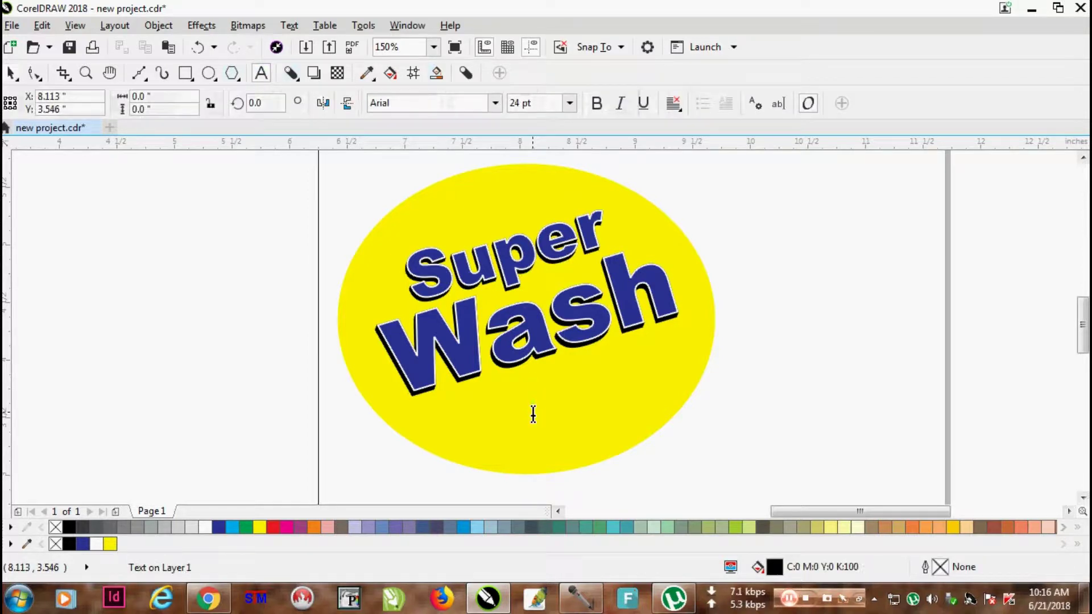
pyautogui.write('Easty Was')
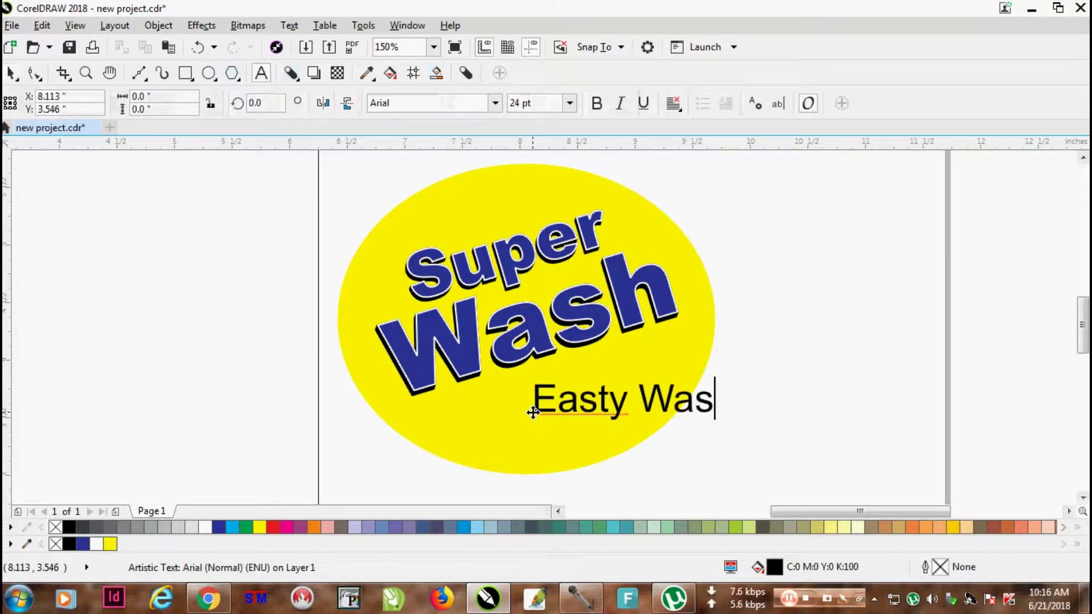
pyautogui.write('h')
pyautogui.click(9, 74)
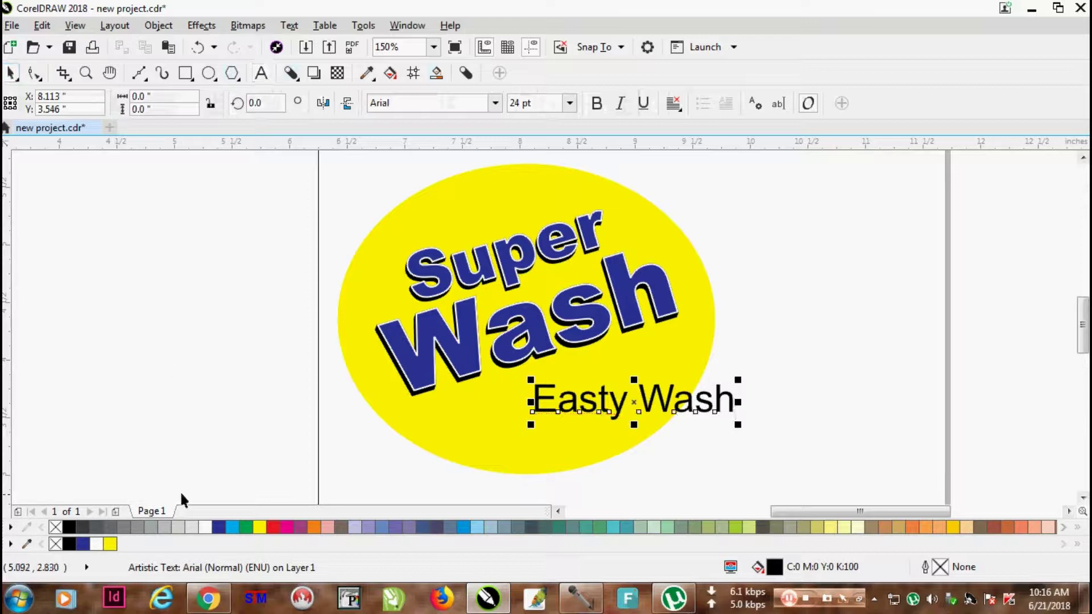
pyautogui.click(218, 527)
# - Move "Easty Wash" inside the ellipse beneath "Wash" and rotate it about 17.5 degrees to match the slope of the logo text
pyautogui.moveTo(625, 401); pyautogui.dragTo(594, 415)
pyautogui.click(594, 415)
pyautogui.moveTo(711, 440); pyautogui.dragTo(649, 364)
pyautogui.click(705, 387)
# - Set the font size of "Easty Wash" to 18 pt and move it up closer beneath "Wash"
pyautogui.doubleClick(686, 391)
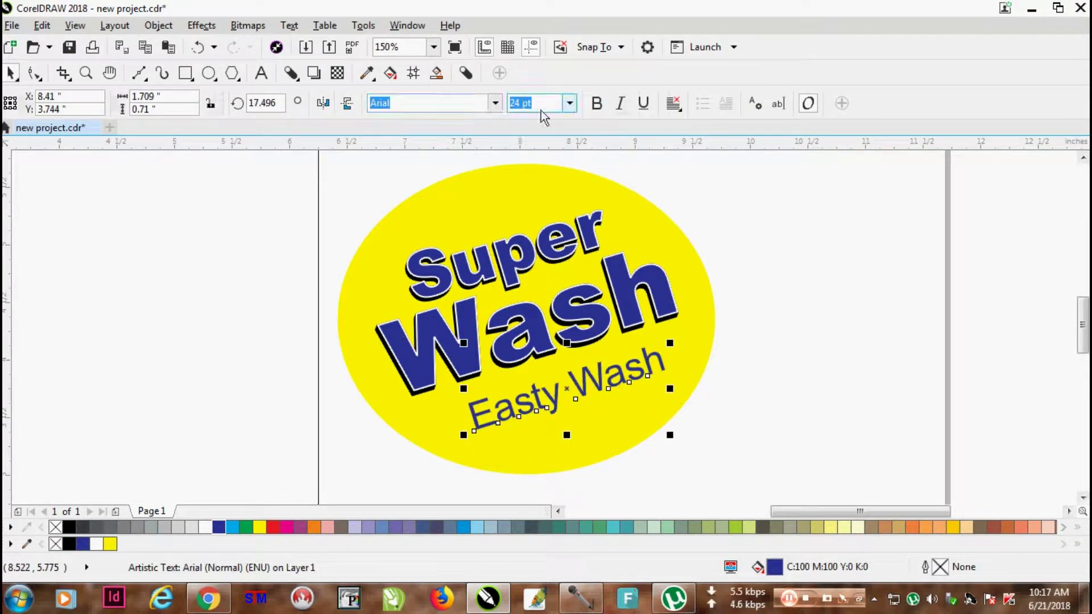
pyautogui.write('18')
pyautogui.press('Return')
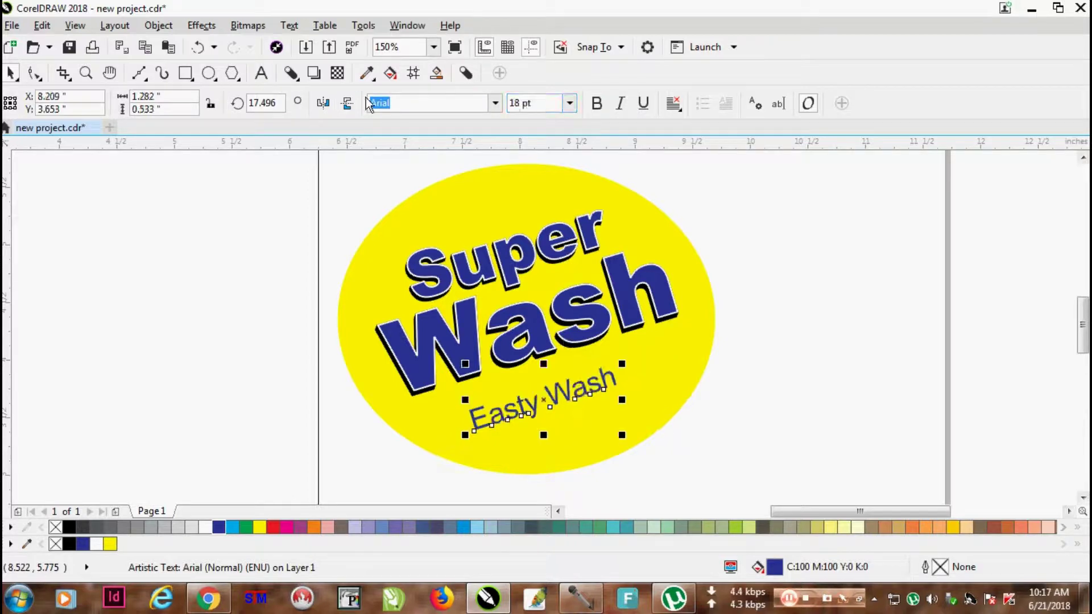
pyautogui.moveTo(566, 392)
pyautogui.mouseDown()
pyautogui.moveTo(573, 377)
pyautogui.moveTo(597, 382)
pyautogui.moveTo(571, 378)
pyautogui.mouseUp()
pyautogui.hotkey('ctrl', 'z')
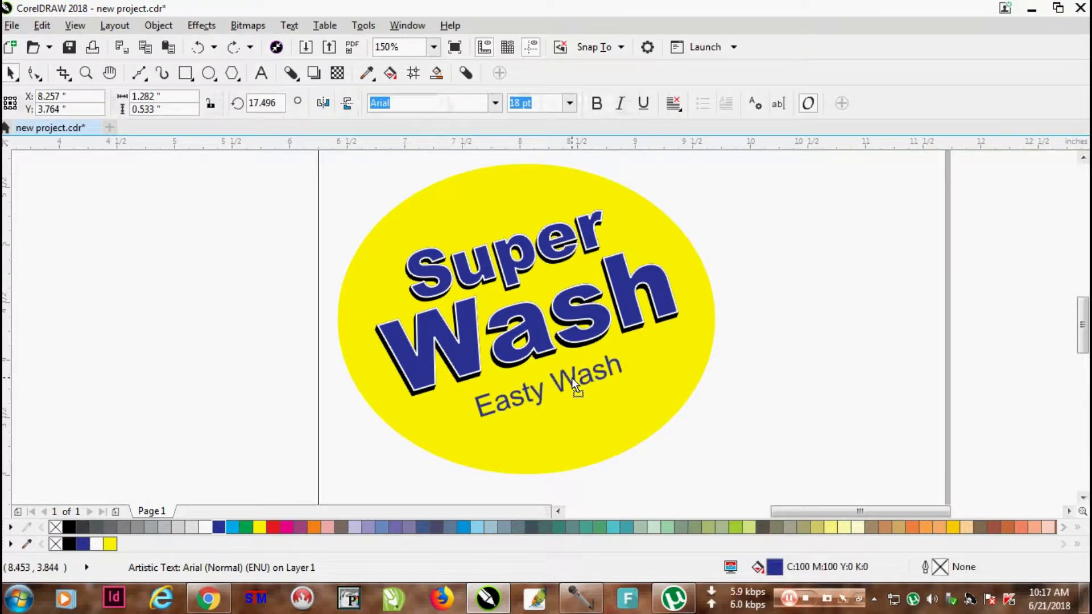
pyautogui.click(763, 275)
# - Move the ellipse and all its text slightly right, away from the large rectangle, and group them as one logo
pyautogui.scroll(-2, 781, 318)
pyautogui.scroll(1, 742, 315)
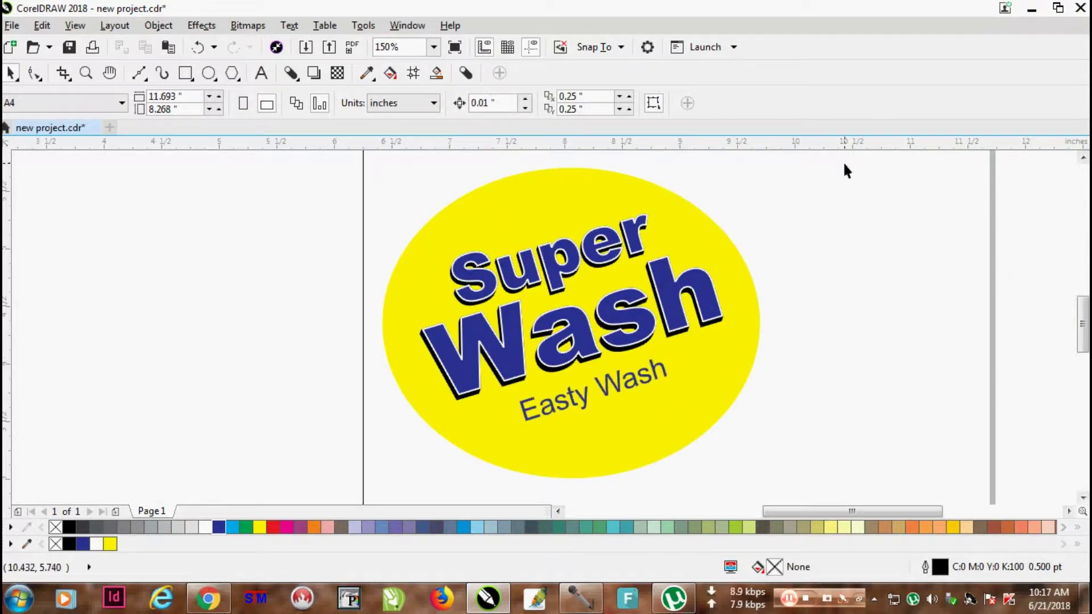
pyautogui.scroll(-1, 821, 230)
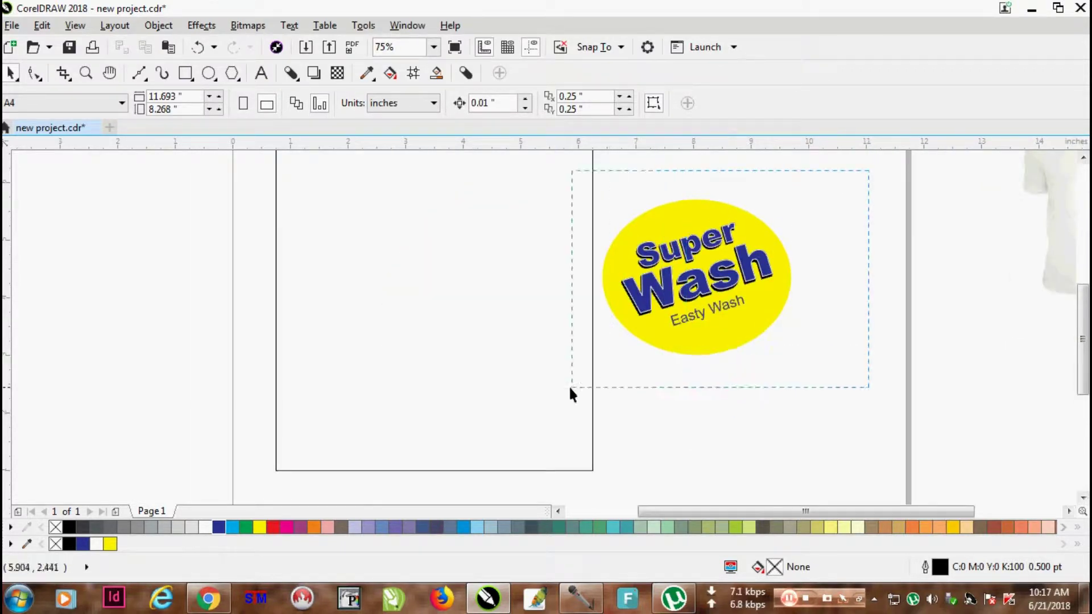
pyautogui.moveTo(570, 392); pyautogui.dragTo(571, 389)
pyautogui.moveTo(690, 254); pyautogui.dragTo(717, 281)
pyautogui.hotkey('ctrl', 'g')
pyautogui.scroll(-1, 706, 264)
pyautogui.press('Escape')
pyautogui.scroll(2, 715, 275)
pyautogui.scroll(-1, 718, 281)
# - Fill the large rectangle with red (C0 M100 Y100 K0) and remove its outline
pyautogui.click(582, 209)
pyautogui.scroll(-2, 582, 199)
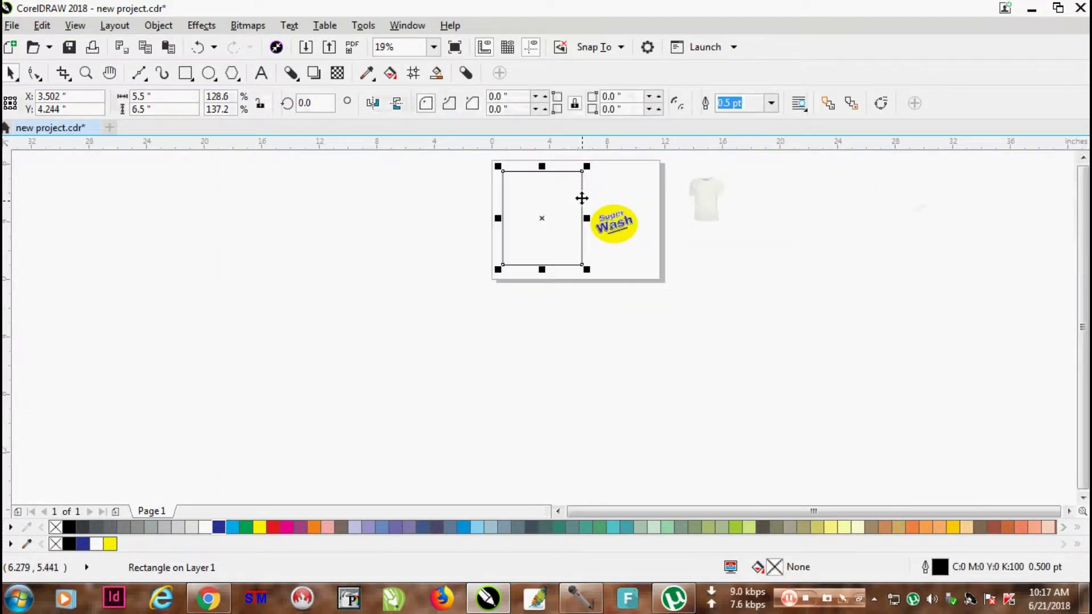
pyautogui.scroll(1, 569, 172)
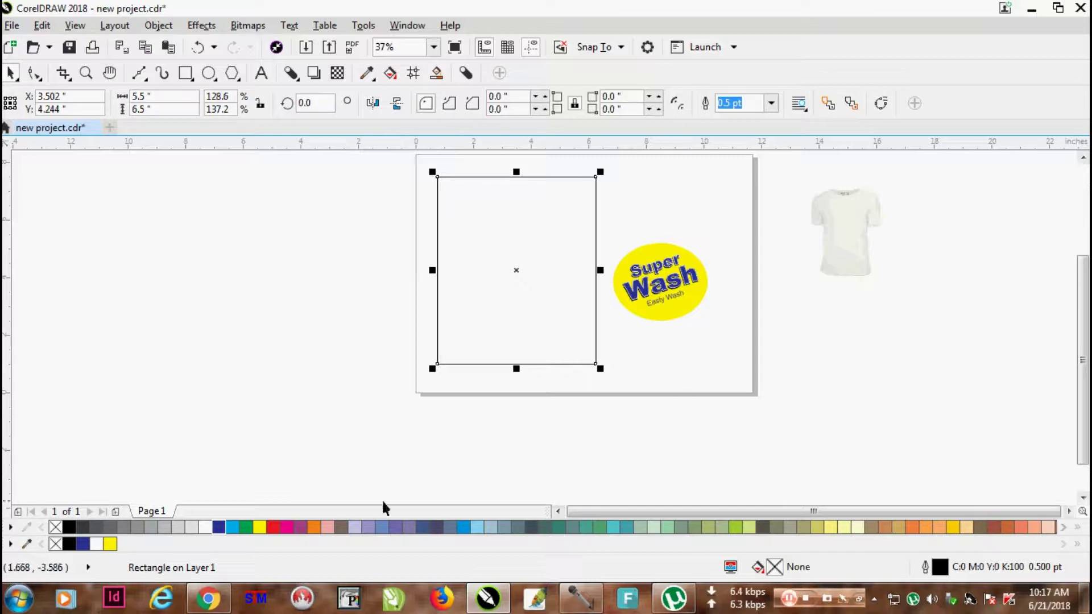
pyautogui.click(273, 527)
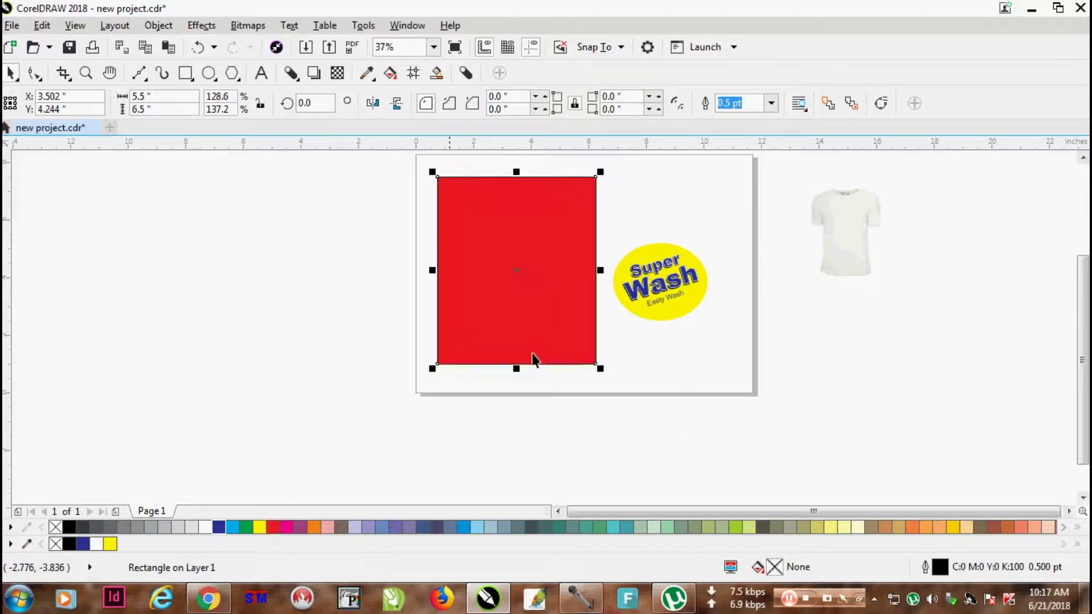
pyautogui.rightClick(55, 527)
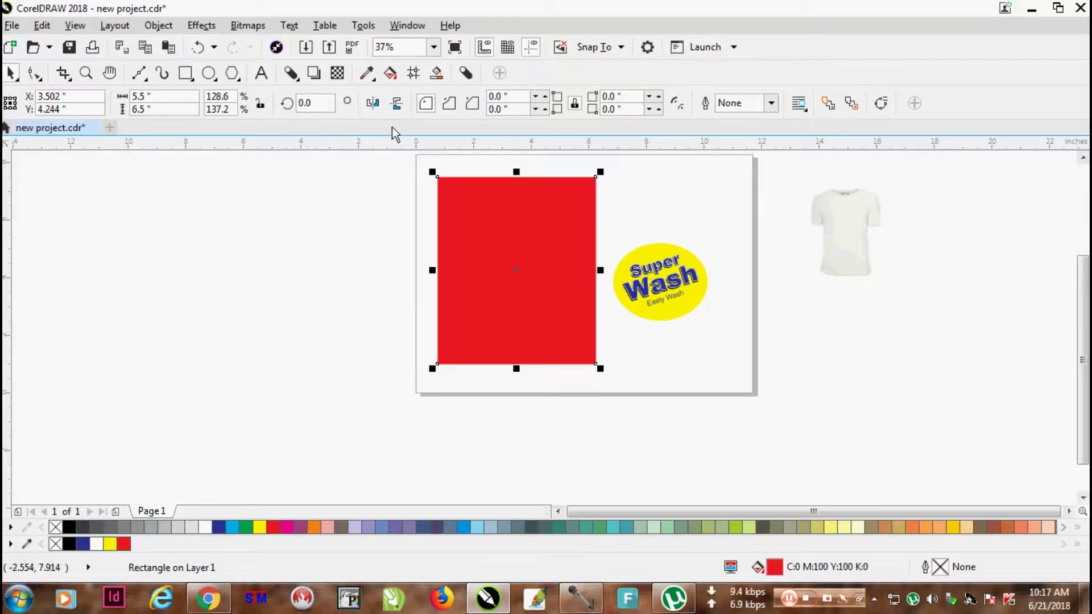
# - Apply a diagonal linear fountain fill to the rectangle, from red at upper left to dark red (C25 M100 Y100 K32) at lower right
pyautogui.click(390, 74)
pyautogui.moveTo(467, 180); pyautogui.dragTo(592, 388)
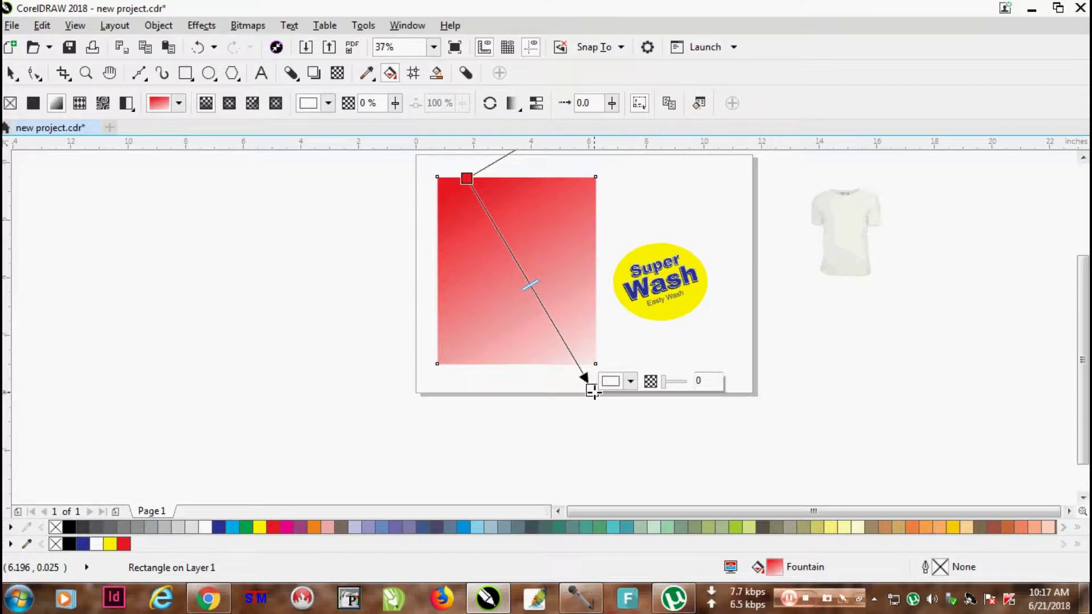
pyautogui.click(123, 544)
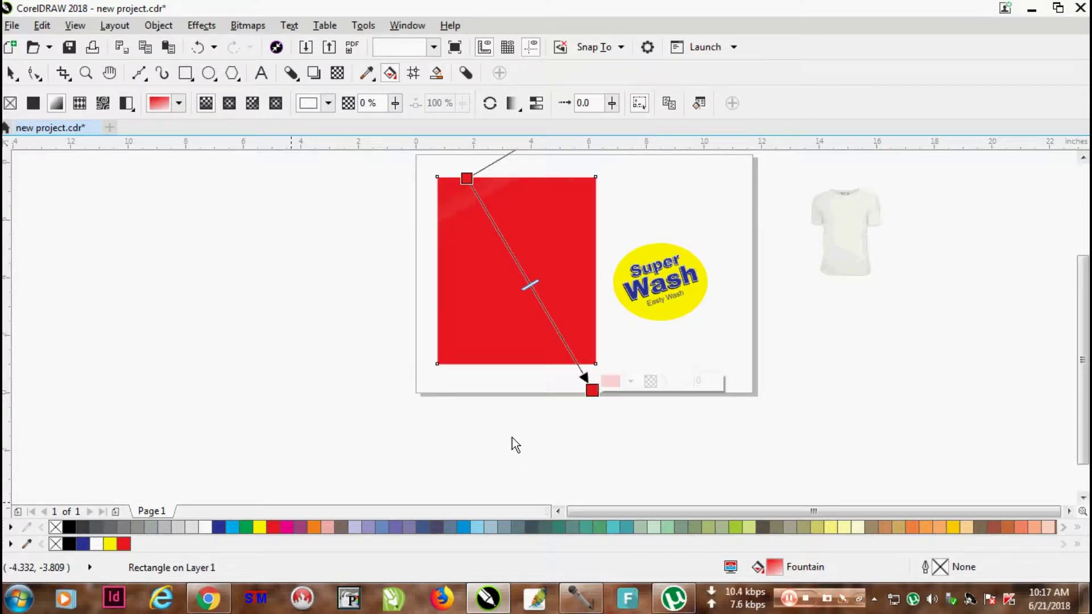
pyautogui.click(631, 382)
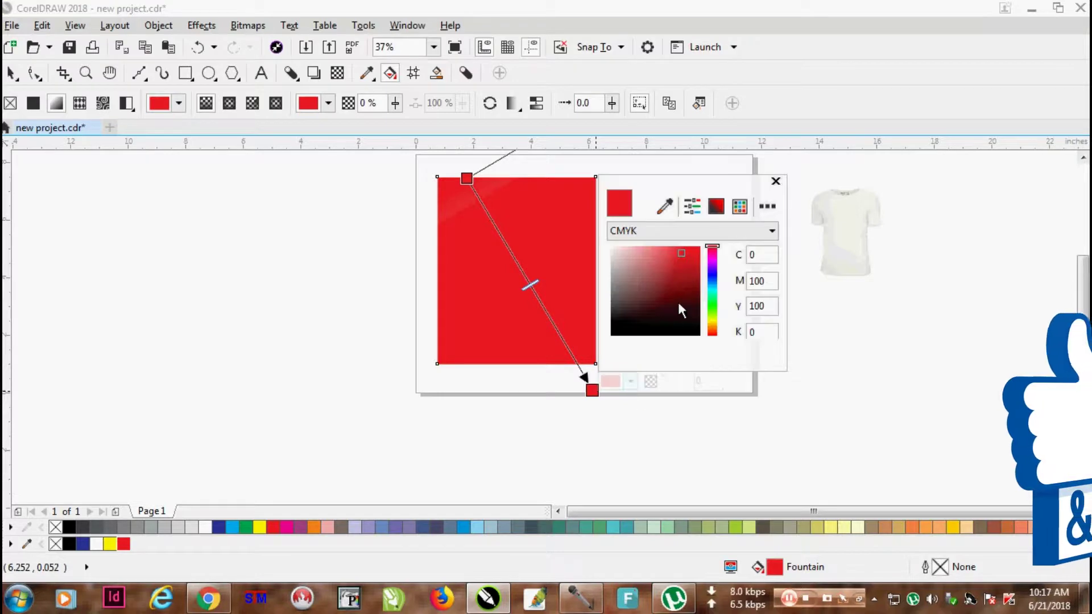
pyautogui.moveTo(691, 260); pyautogui.dragTo(687, 290)
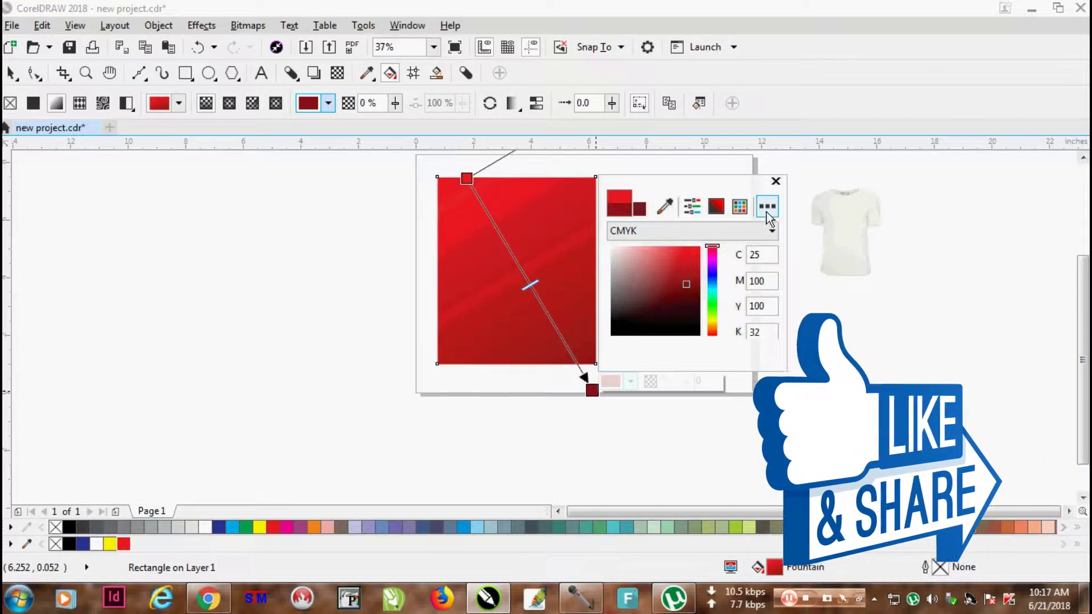
pyautogui.click(775, 181)
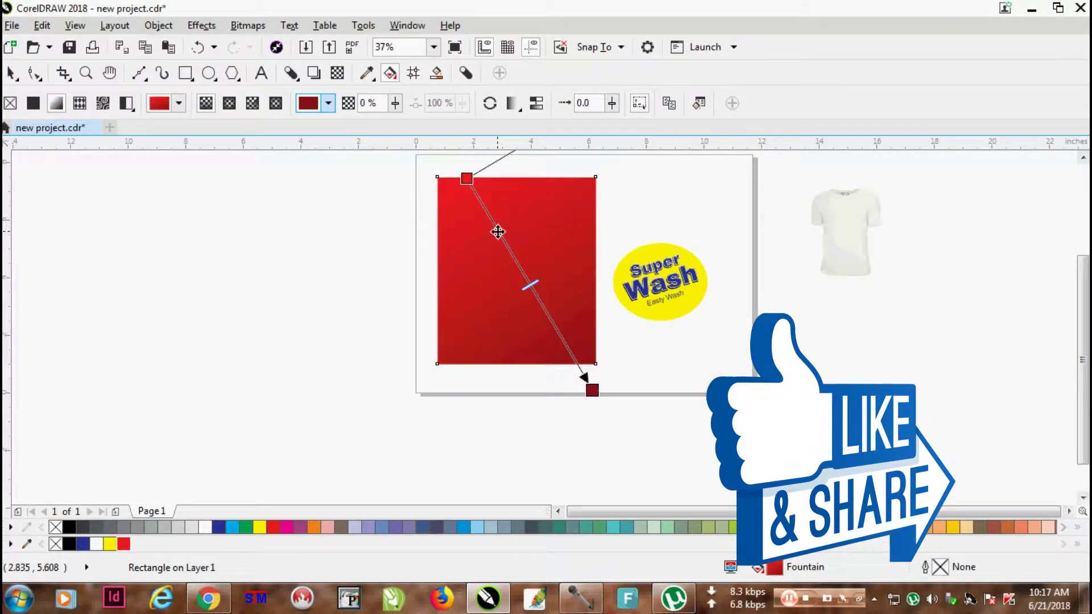
# - Add an intermediate color node at 25% of the rectangle's gradient and color it C19 M100 Y100 K14
pyautogui.doubleClick(498, 232)
pyautogui.click(536, 221)
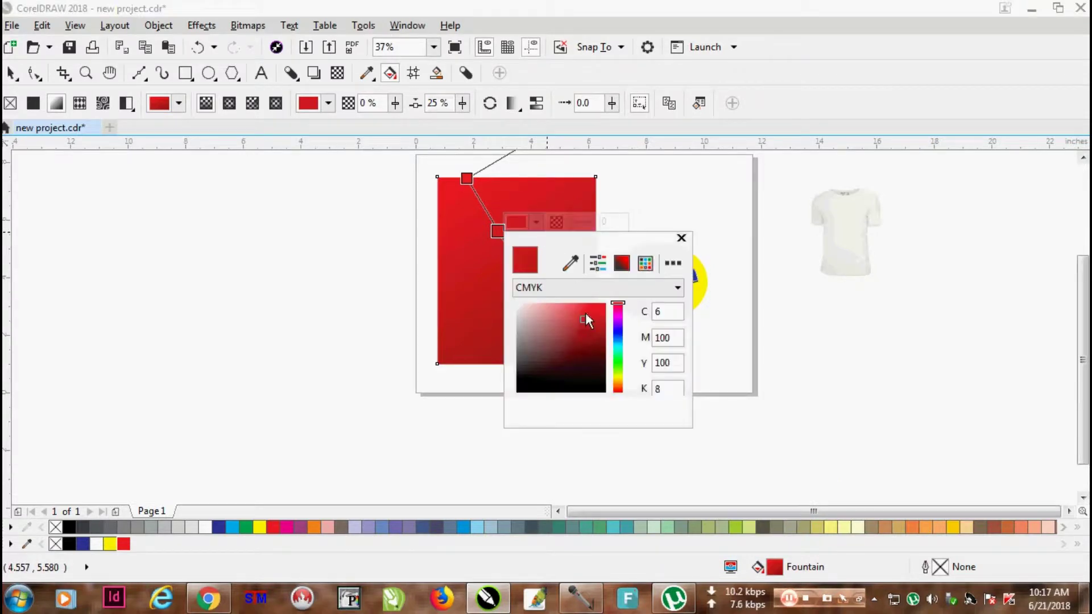
pyautogui.moveTo(586, 320)
pyautogui.mouseDown()
pyautogui.moveTo(593, 351)
pyautogui.moveTo(592, 326)
pyautogui.mouseUp()
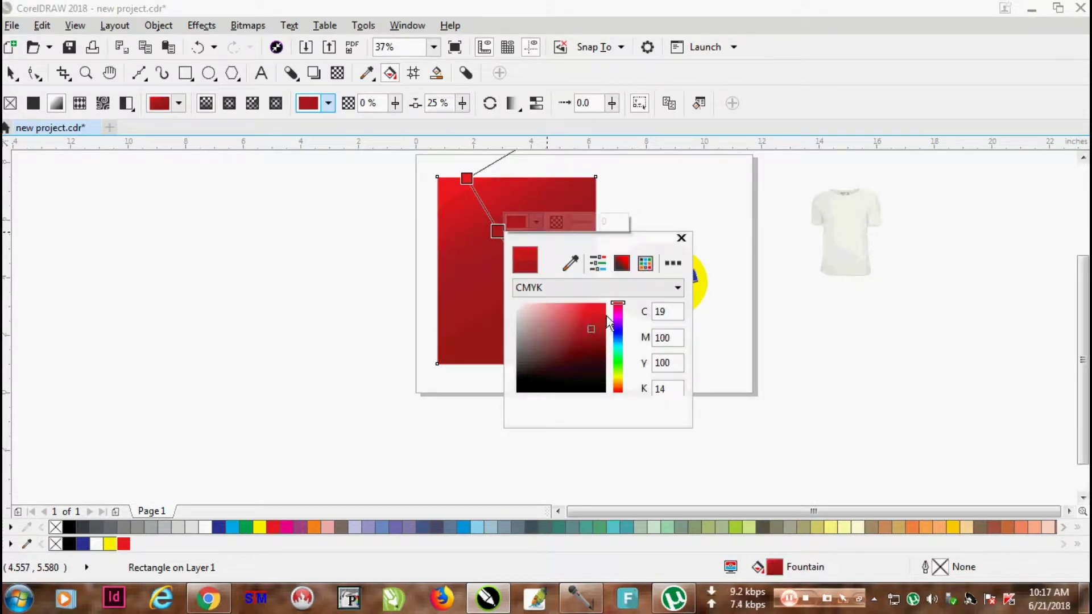
# - Change the rectangle's intermediate gradient color to C16 M100 Y100 K13 and finish by deselecting the rectangle
pyautogui.moveTo(592, 315)
pyautogui.mouseDown()
pyautogui.moveTo(600, 322)
pyautogui.moveTo(557, 316)
pyautogui.moveTo(600, 328)
pyautogui.mouseUp()
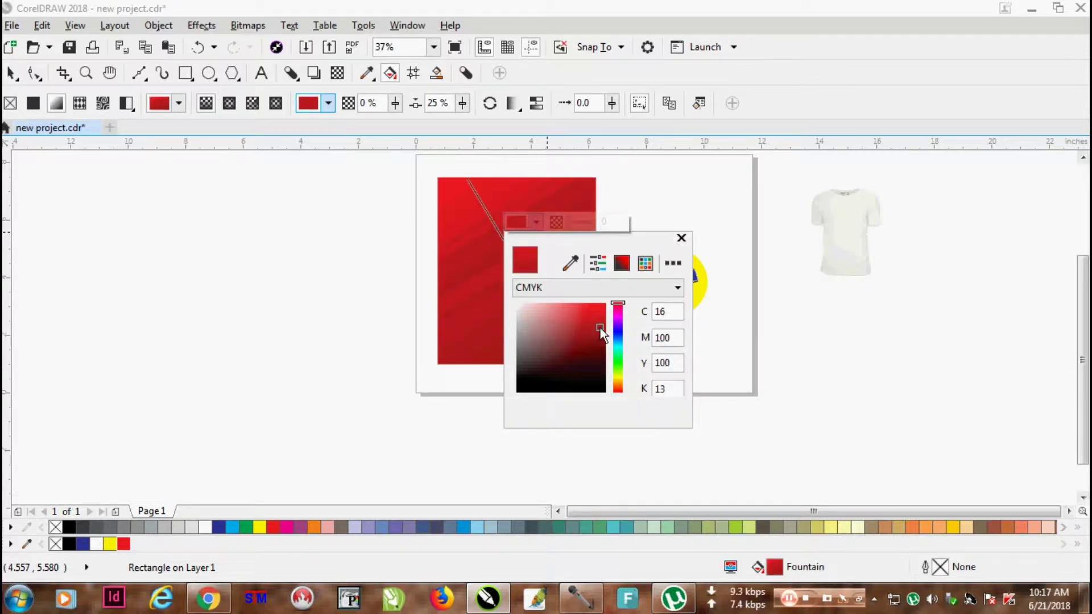
pyautogui.click(682, 239)
pyautogui.press('space')
pyautogui.press('Escape')
pyautogui.scroll(-2, 466, 195)
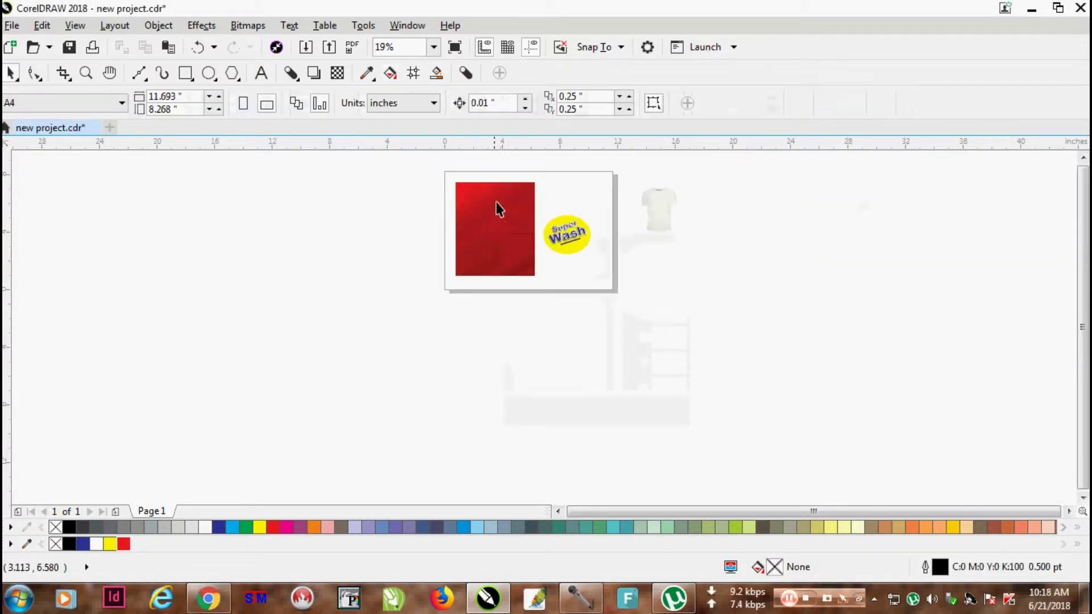
pyautogui.scroll(4, 499, 209)
pyautogui.click(504, 273)
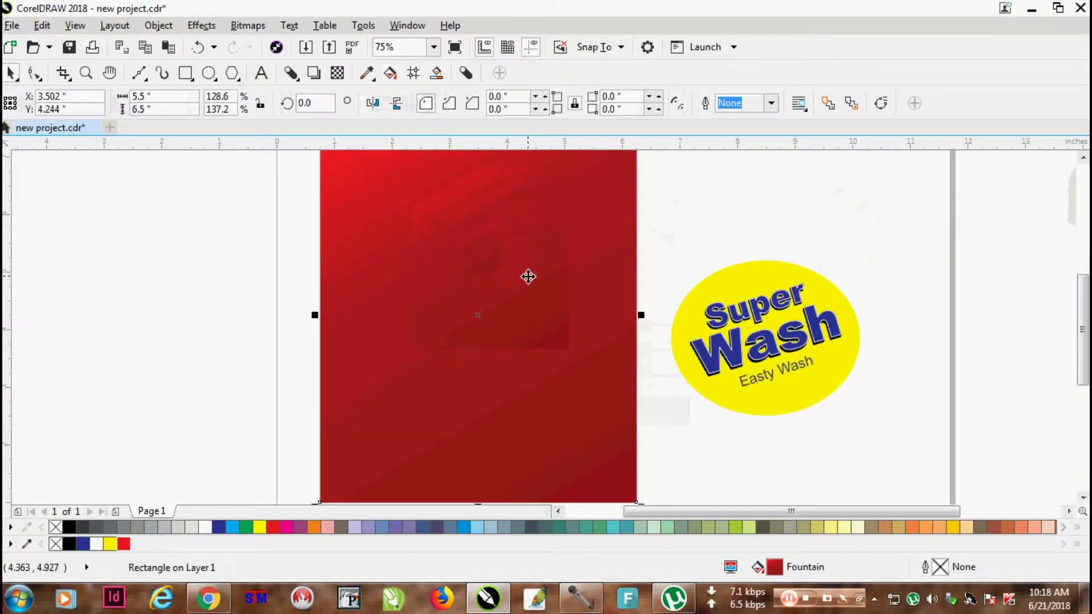
pyautogui.scroll(-2, 528, 276)
pyautogui.press('Escape')
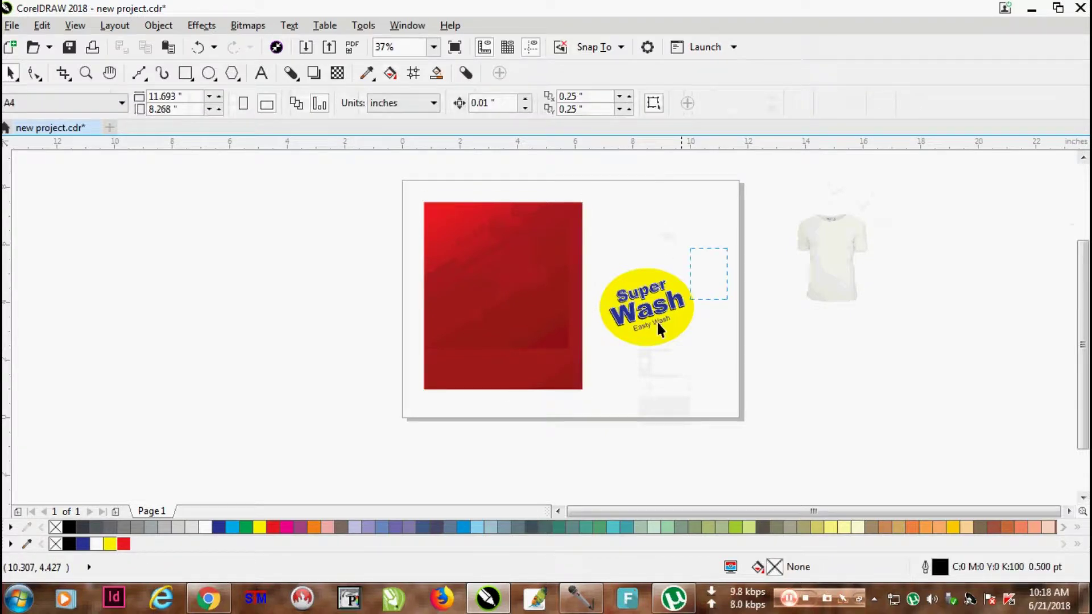
# - Align the Super Wash logo group to the horizontal and vertical center of the red rectangle
pyautogui.moveTo(658, 321); pyautogui.dragTo(547, 366)
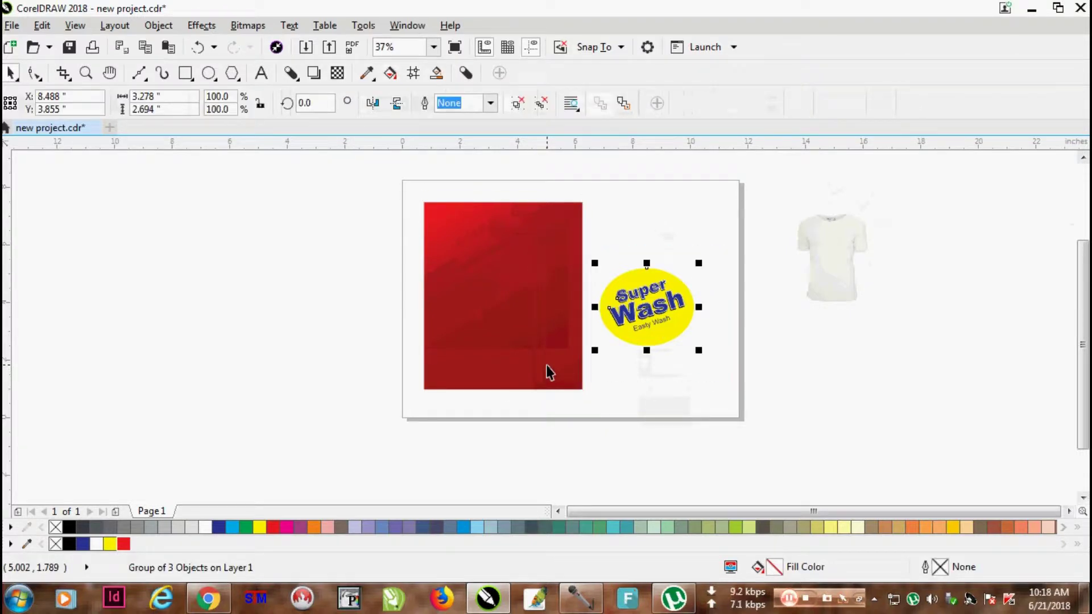
pyautogui.scroll(2, 519, 228)
pyautogui.keyDown('shift'); pyautogui.click(529, 236); pyautogui.keyUp('shift')
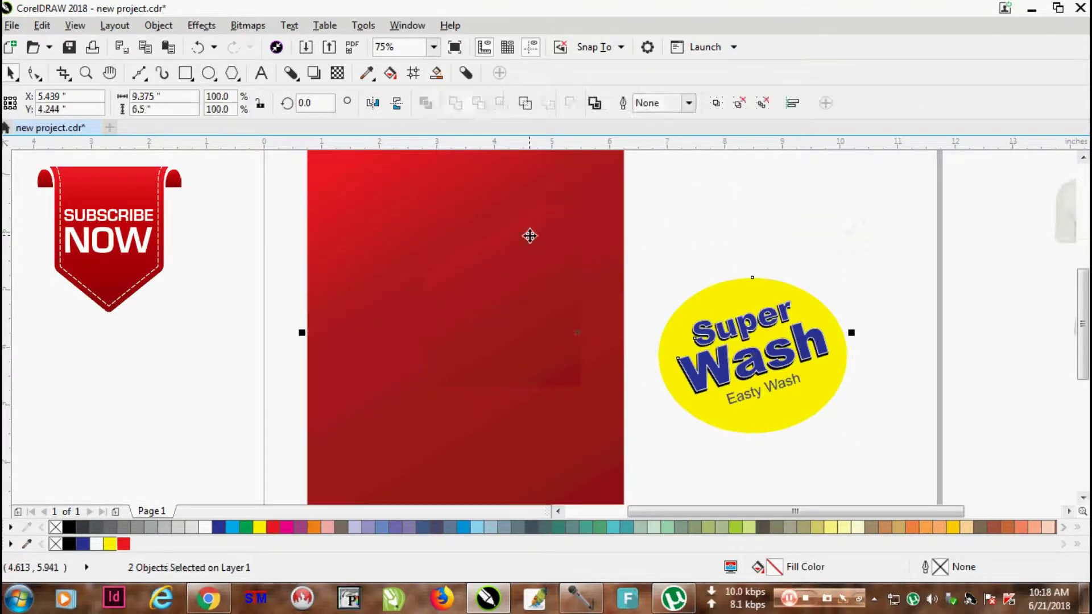
pyautogui.press('c')
pyautogui.press('e')
# - Enlarge the logo group slightly from its center so it fills more of the red rectangle's width
pyautogui.moveTo(717, 202); pyautogui.dragTo(280, 458)
pyautogui.keyDown('shift'); pyautogui.click(565, 254); pyautogui.keyUp('shift')
pyautogui.moveTo(698, 215); pyautogui.dragTo(268, 450)
pyautogui.moveTo(561, 251); pyautogui.dragTo(612, 246)
pyautogui.click(676, 369)
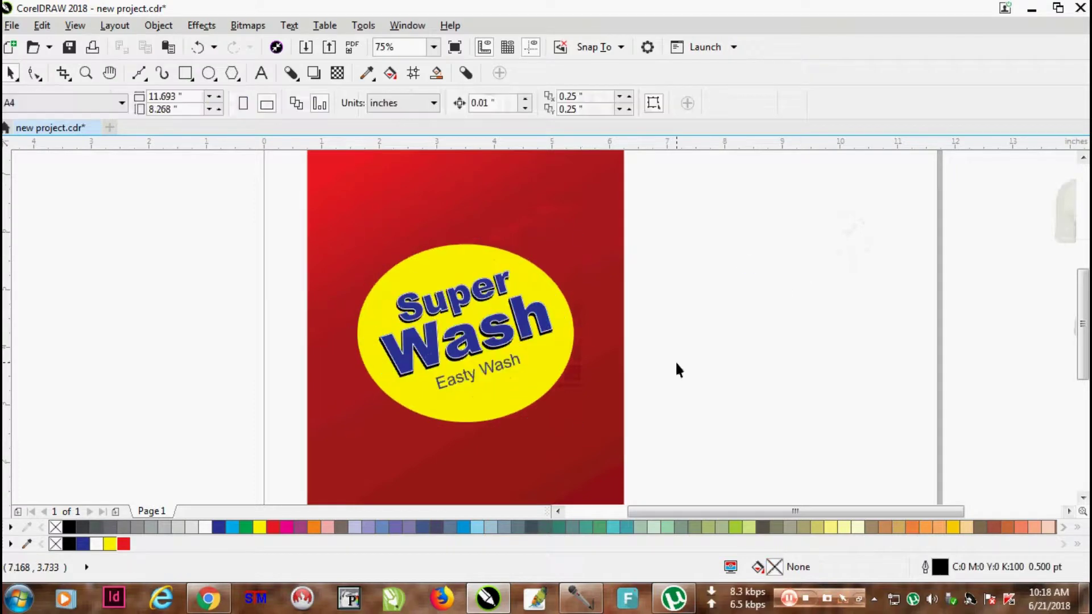
# - Draw a circle about 0.43 inches in diameter on the lower-left edge of the yellow ellipse
pyautogui.scroll(-1, 676, 370)
pyautogui.scroll(2, 589, 390)
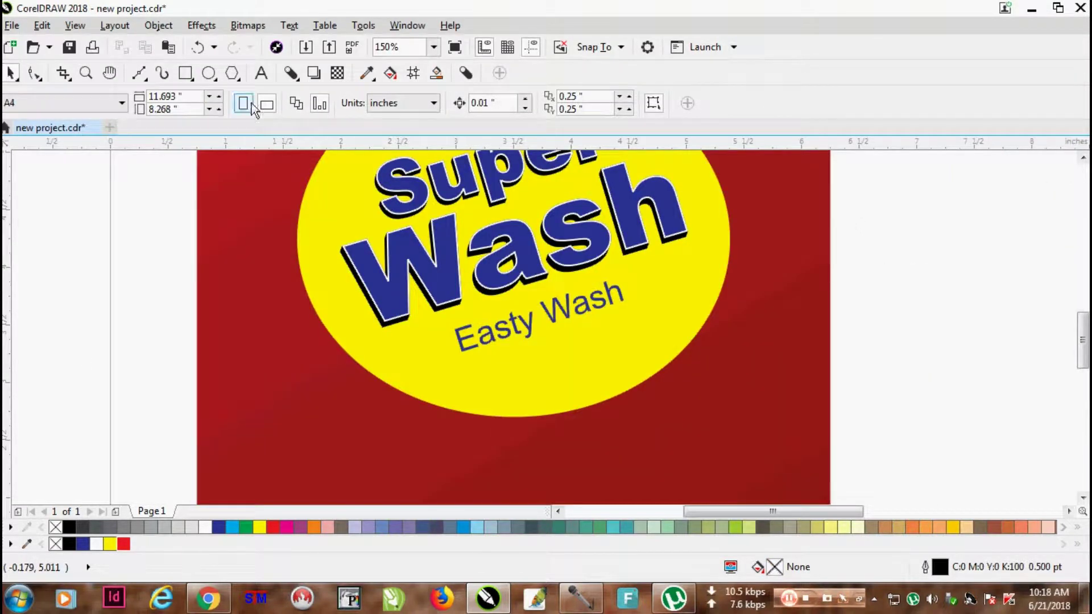
pyautogui.click(209, 73)
pyautogui.scroll(-1, 459, 307)
pyautogui.scroll(1, 470, 353)
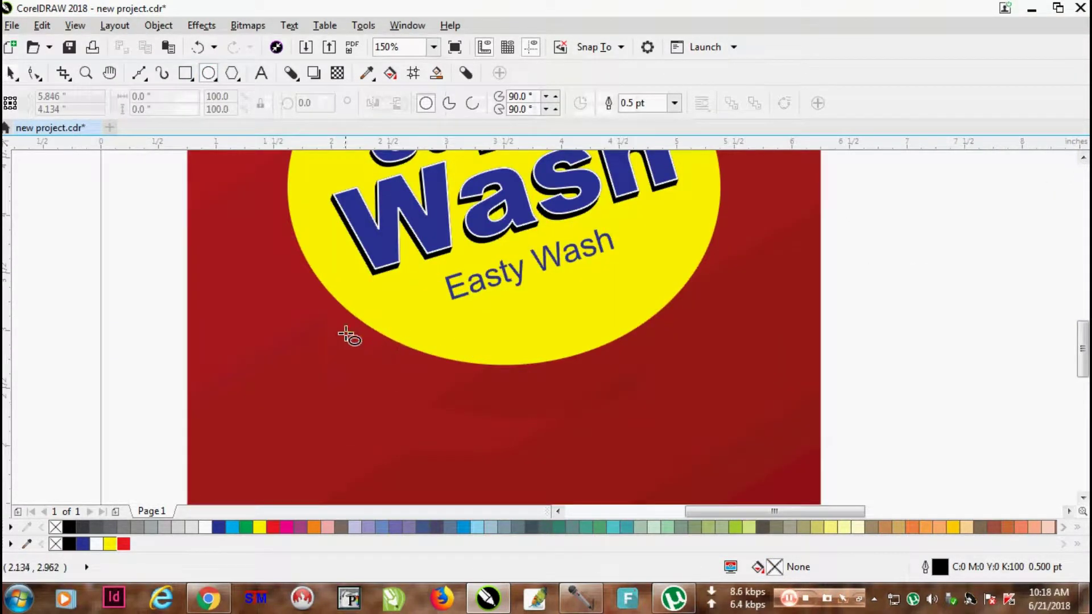
pyautogui.moveTo(364, 321); pyautogui.dragTo(415, 370)
pyautogui.scroll(1, 402, 342)
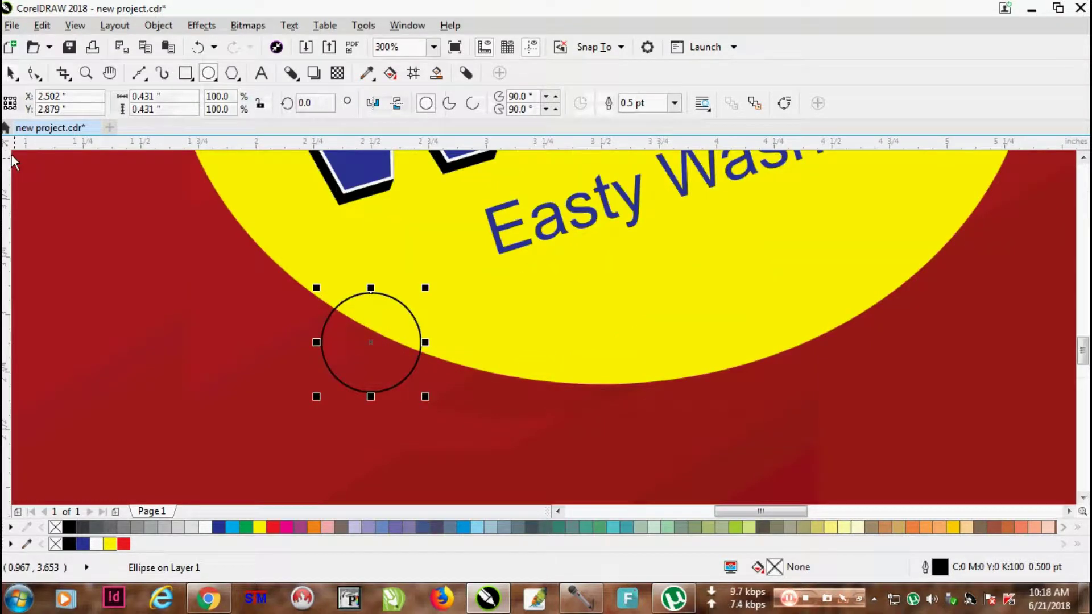
# - Fill the small circle with purple (C20 M80 Y0 K20) and remove its outline
pyautogui.click(12, 74)
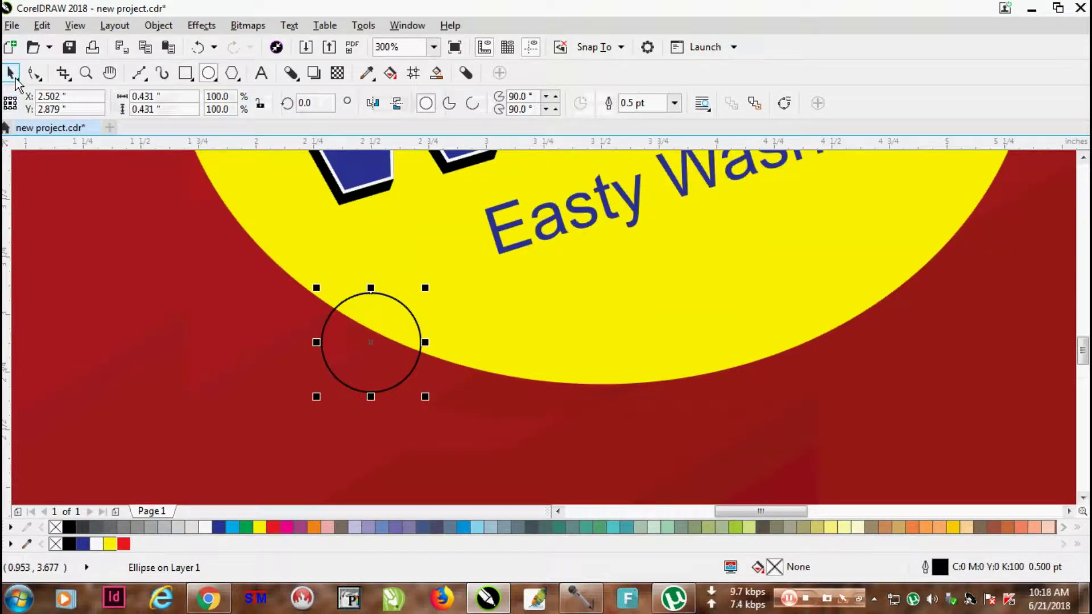
pyautogui.click(300, 528)
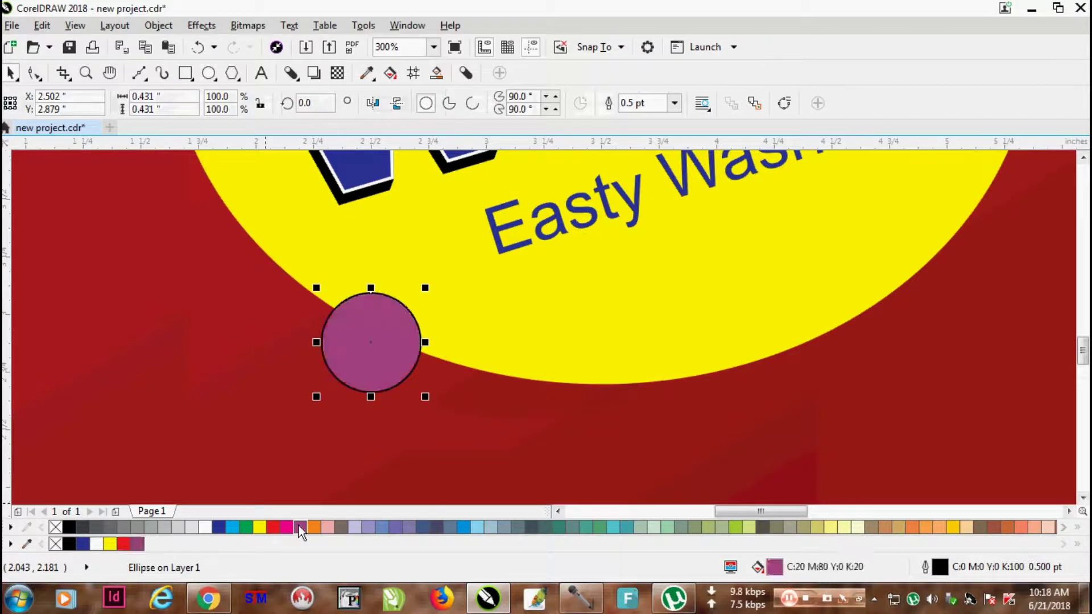
pyautogui.rightClick(56, 528)
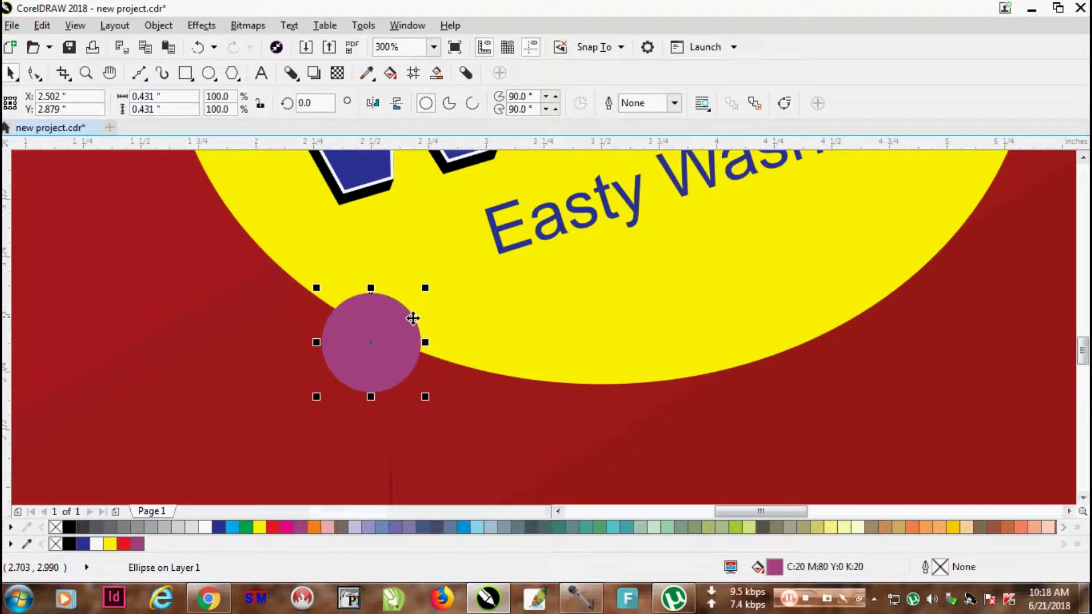
# - Apply an elliptical fountain fill to the small circle, from a white center to purple outside
pyautogui.click(382, 325)
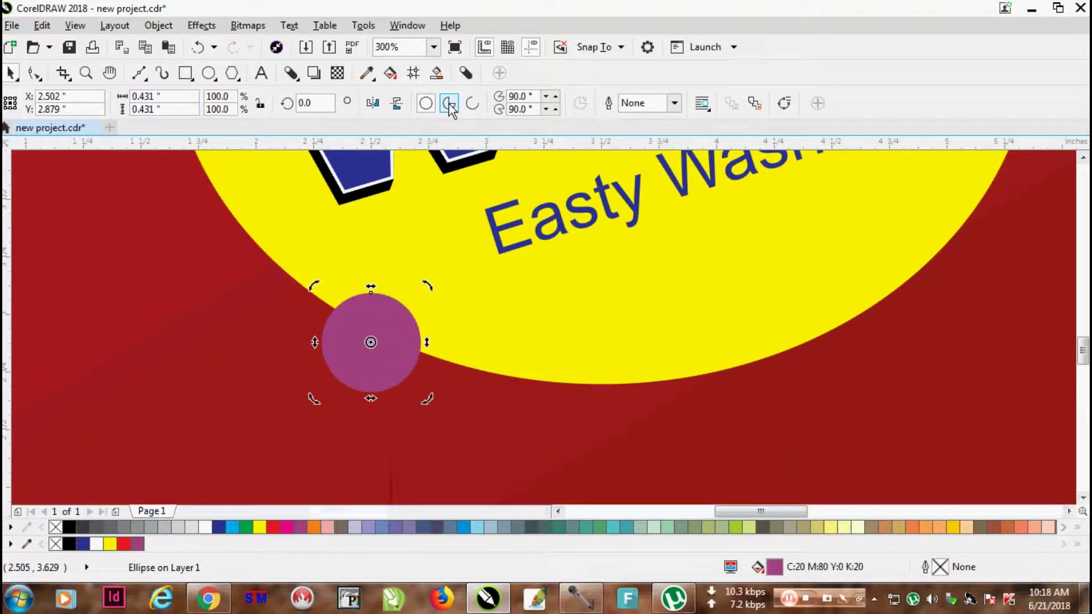
pyautogui.click(389, 73)
pyautogui.moveTo(369, 288); pyautogui.dragTo(369, 352)
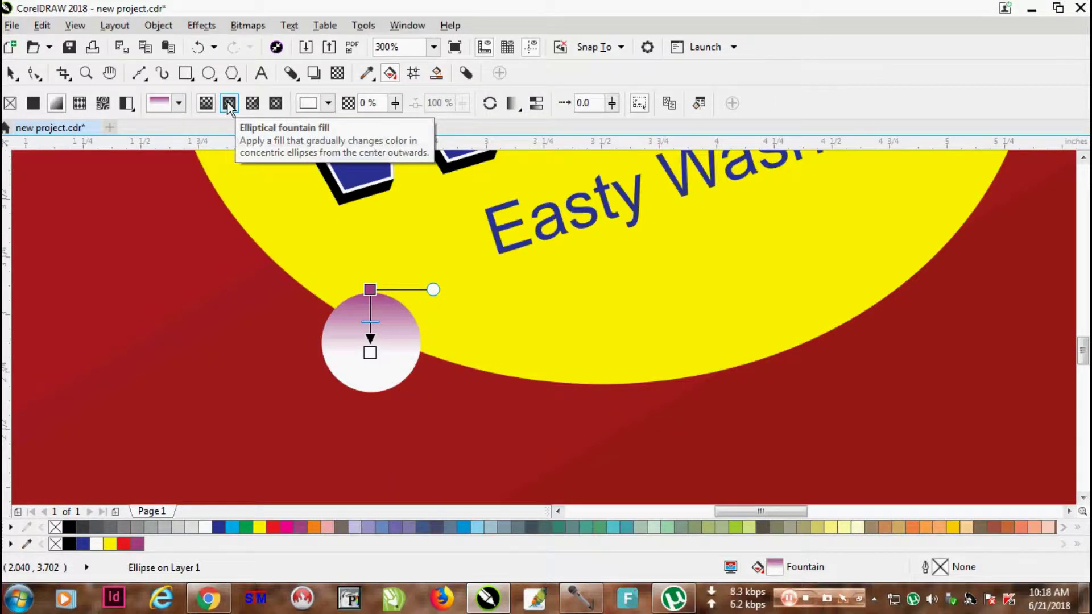
pyautogui.click(229, 104)
pyautogui.scroll(2, 378, 353)
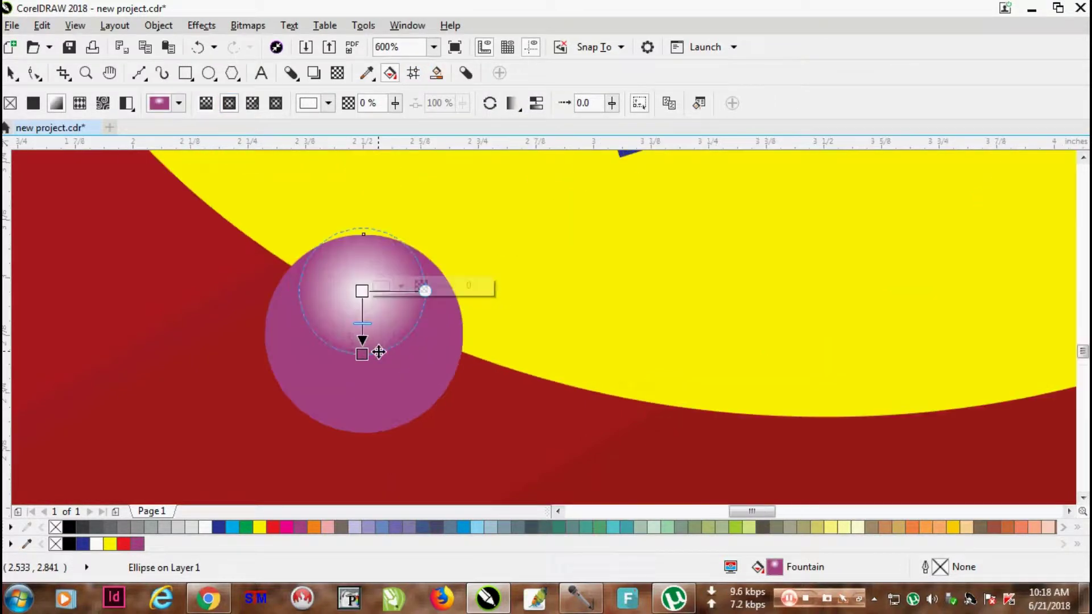
# - Widen the purple ball's white highlight and position it above the ball's center
pyautogui.moveTo(360, 291); pyautogui.dragTo(359, 307)
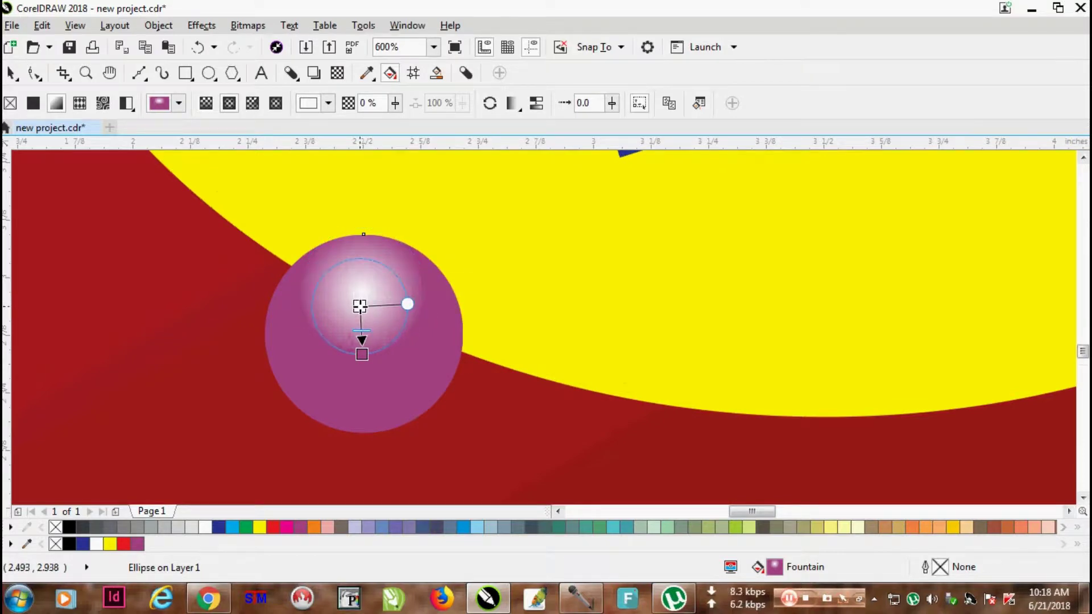
pyautogui.moveTo(361, 352); pyautogui.dragTo(359, 374)
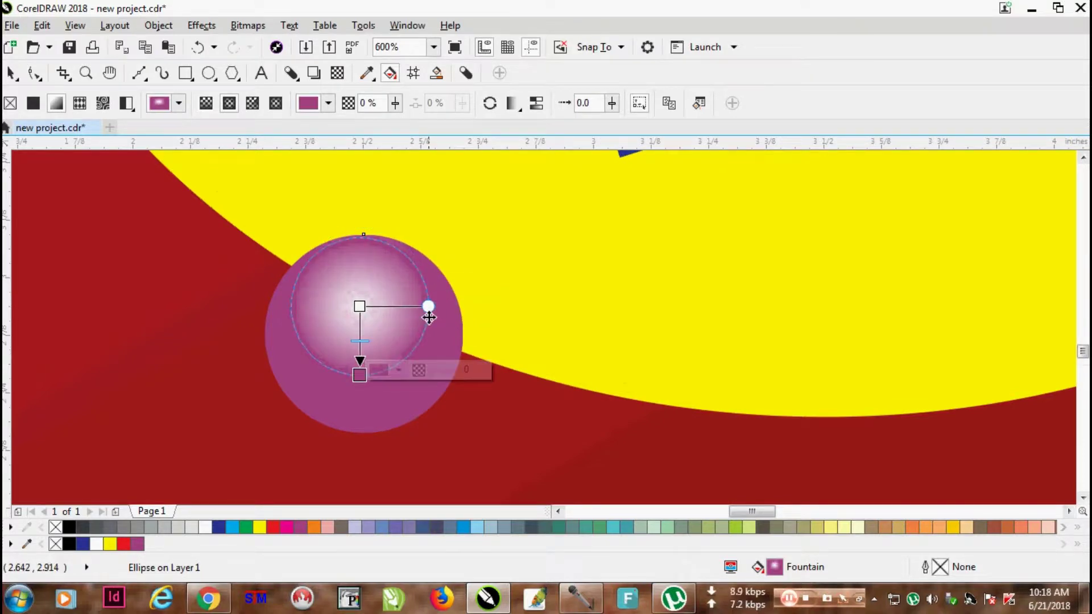
pyautogui.moveTo(429, 307); pyautogui.dragTo(433, 307)
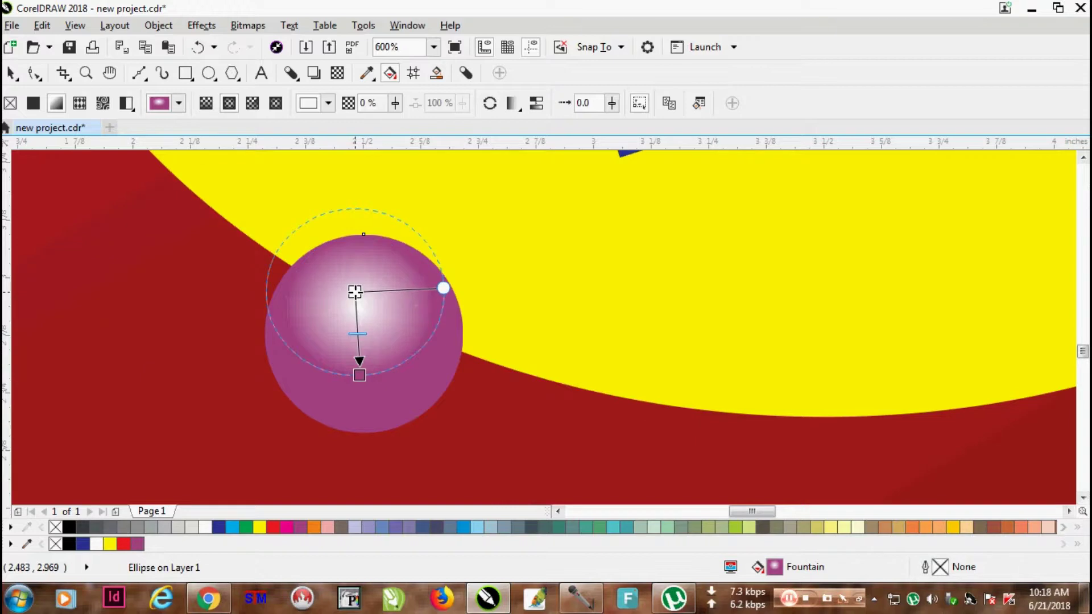
pyautogui.scroll(-2, 358, 306)
pyautogui.click(13, 73)
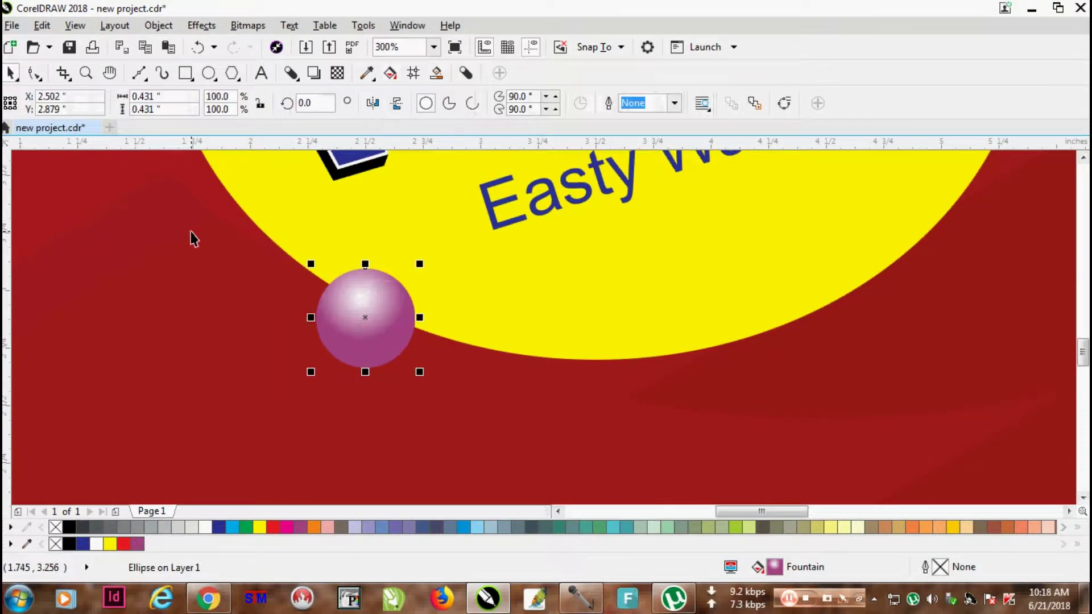
# - Place three copies of the purple ball, spaced along the yellow ellipse's lower edge toward its right side
pyautogui.scroll(-1, 340, 276)
pyautogui.scroll(1, 316, 278)
pyautogui.scroll(-1, 317, 284)
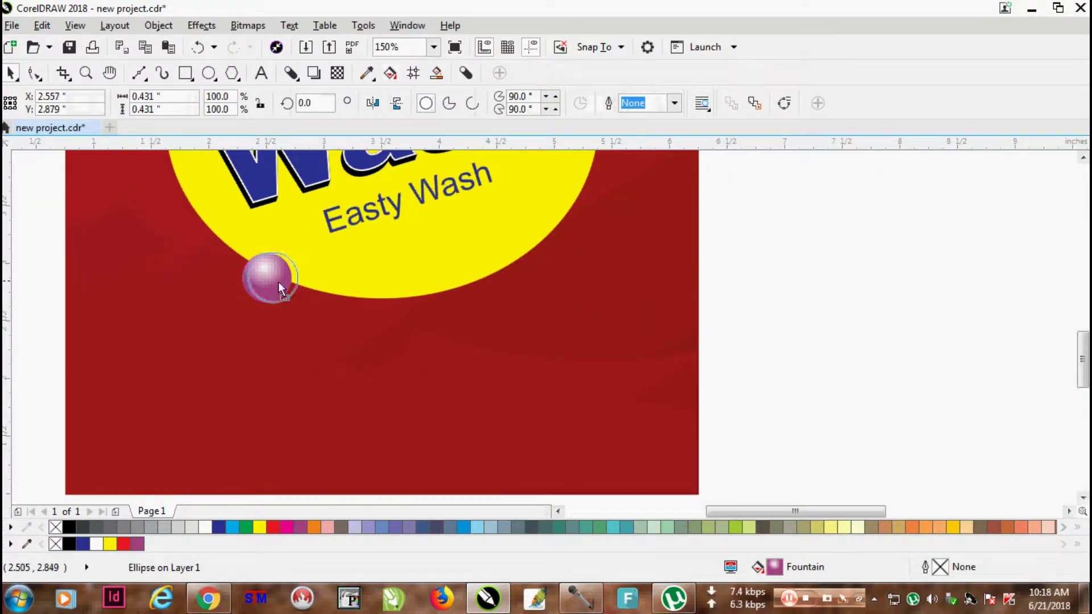
pyautogui.moveTo(375, 300); pyautogui.dragTo(576, 209)
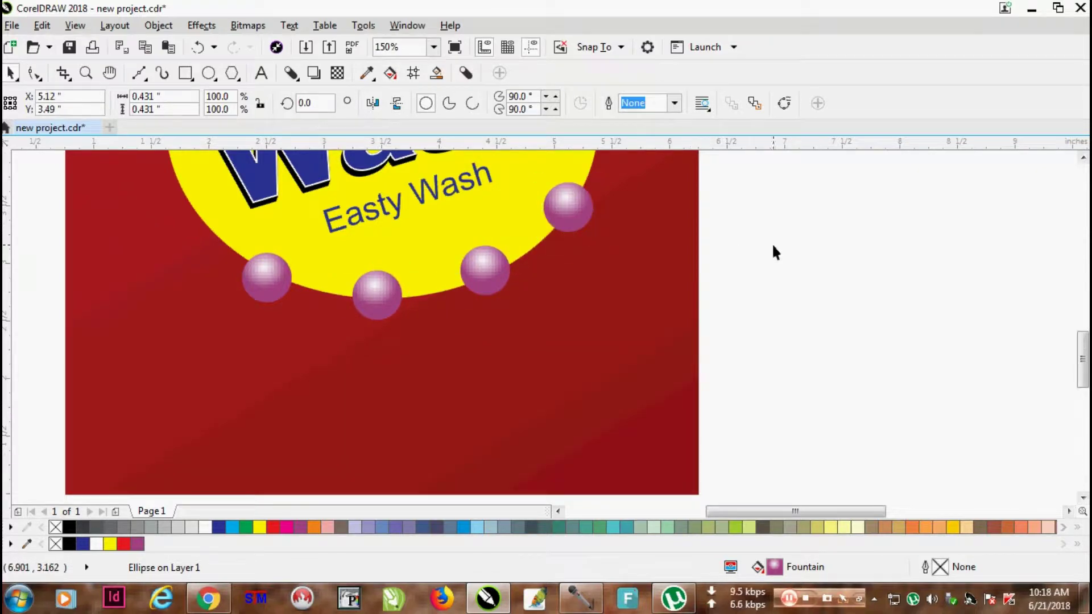
pyautogui.click(772, 244)
# - Fill the second ball from the left with blue (C100 M20 Y0 K0)
pyautogui.click(387, 297)
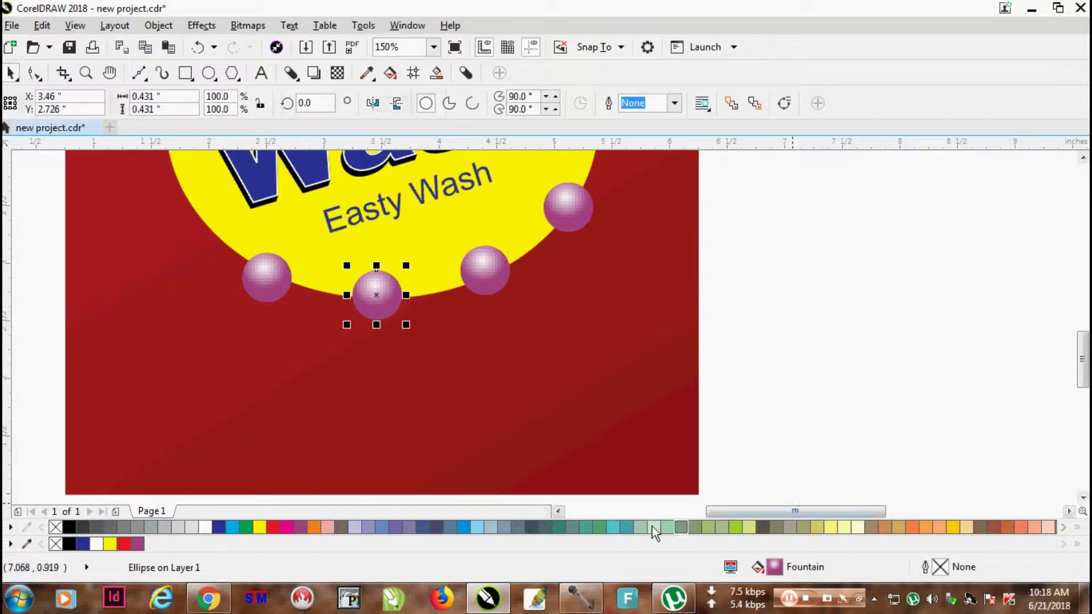
pyautogui.click(462, 526)
pyautogui.scroll(3, 394, 284)
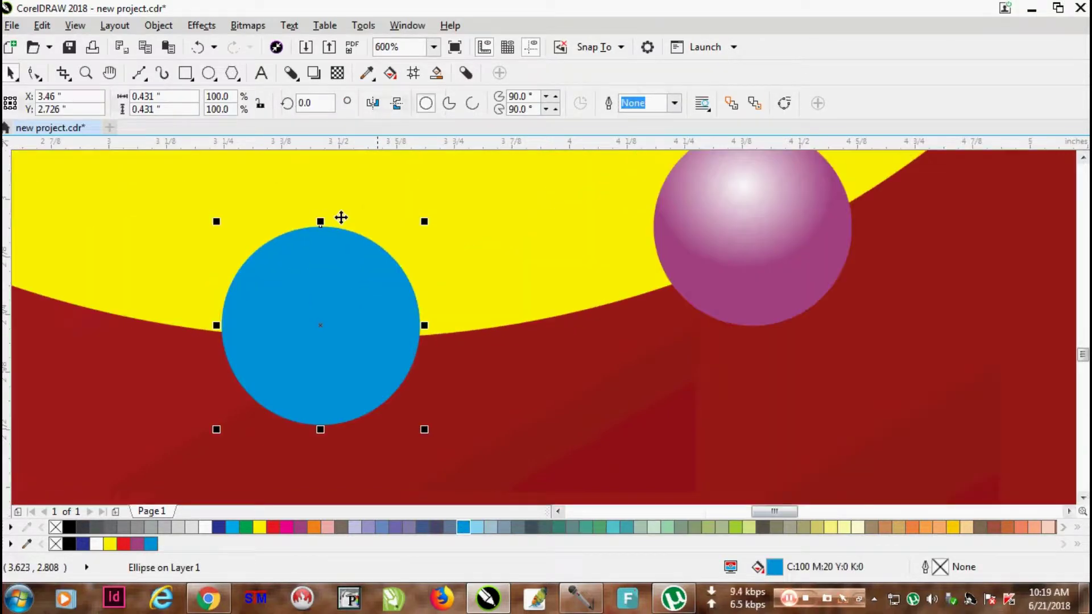
# - Apply an elliptical fountain fill to the blue ball, from a white center to blue outside
pyautogui.click(390, 72)
pyautogui.moveTo(321, 229); pyautogui.dragTo(319, 333)
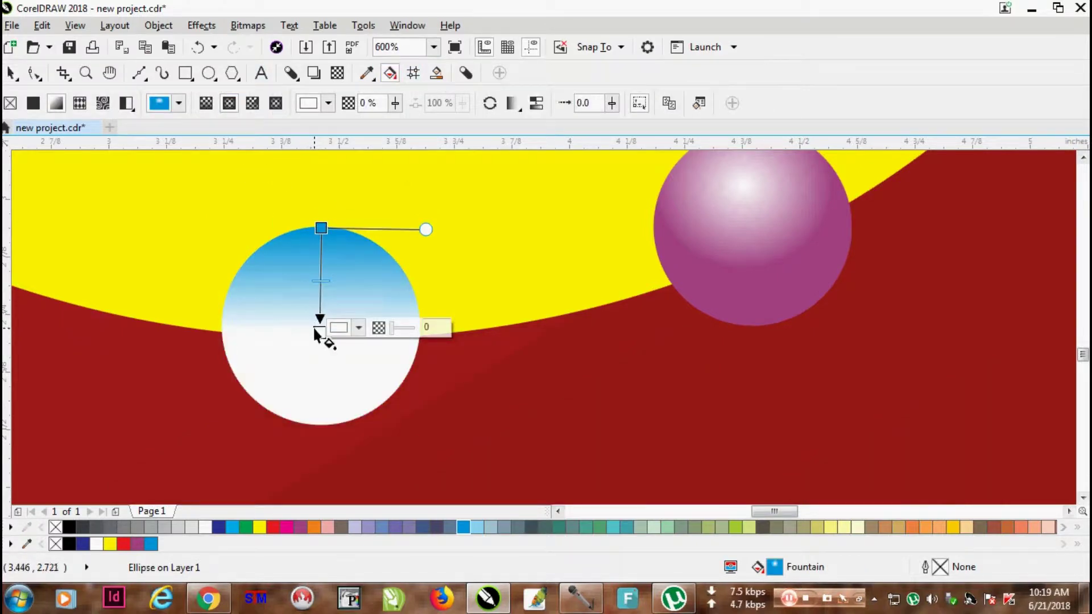
pyautogui.moveTo(312, 326); pyautogui.dragTo(355, 243)
pyautogui.hotkey('ctrl', 'z')
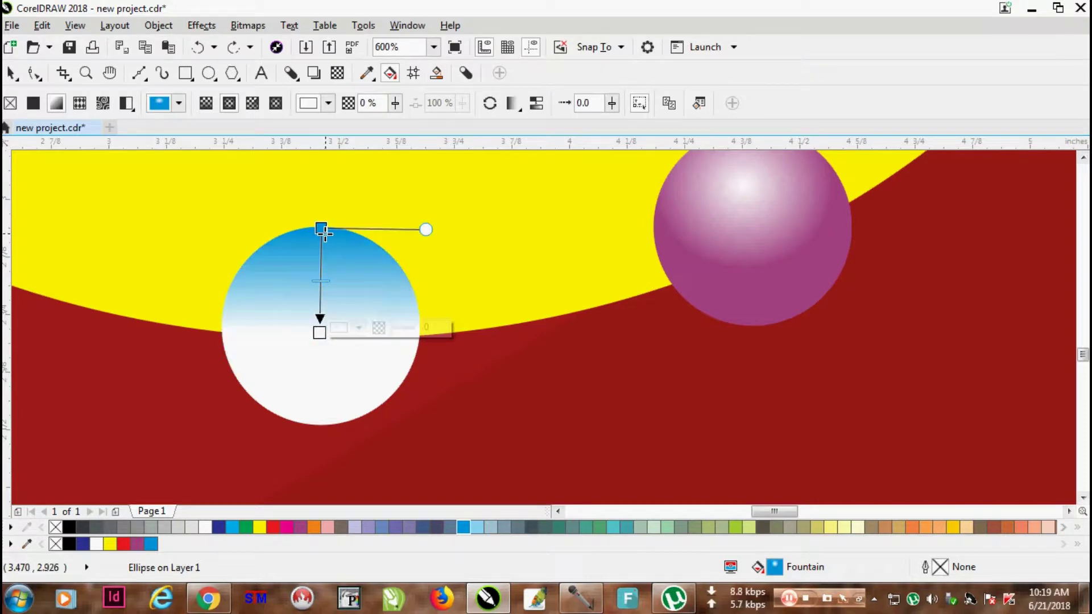
pyautogui.click(321, 228)
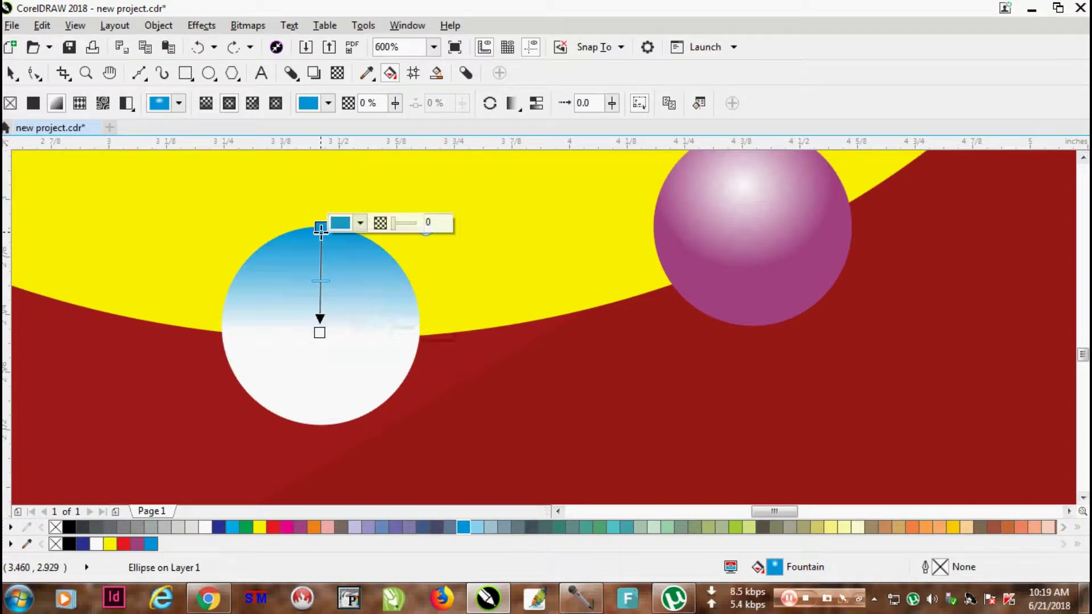
pyautogui.click(230, 103)
# - Extend the blue ball's gradient outward toward its lower edge and shift the white highlight slightly down
pyautogui.moveTo(320, 329)
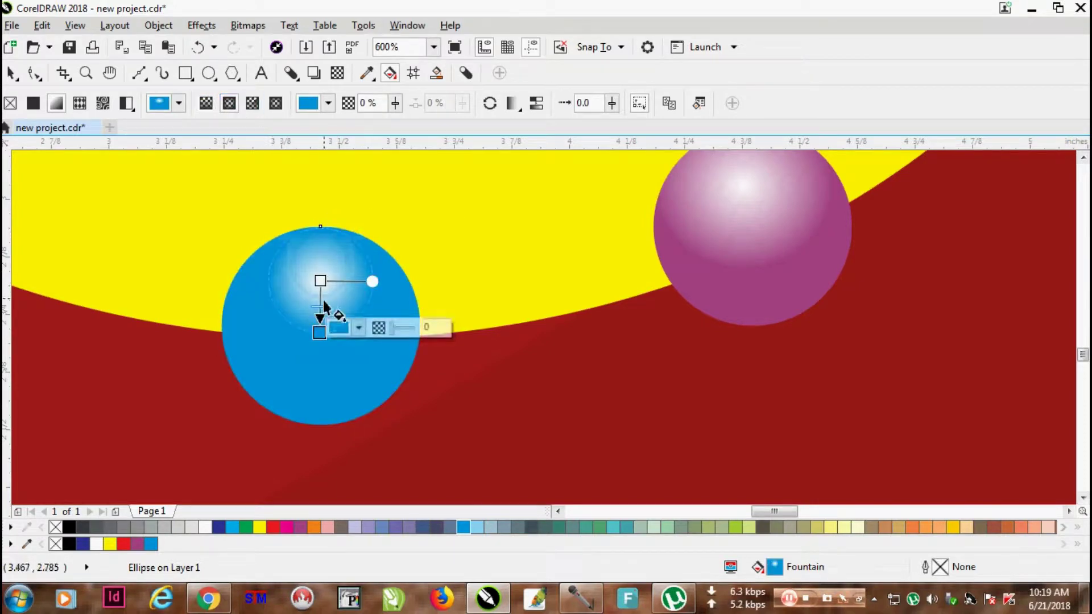
pyautogui.moveTo(319, 332); pyautogui.dragTo(317, 377)
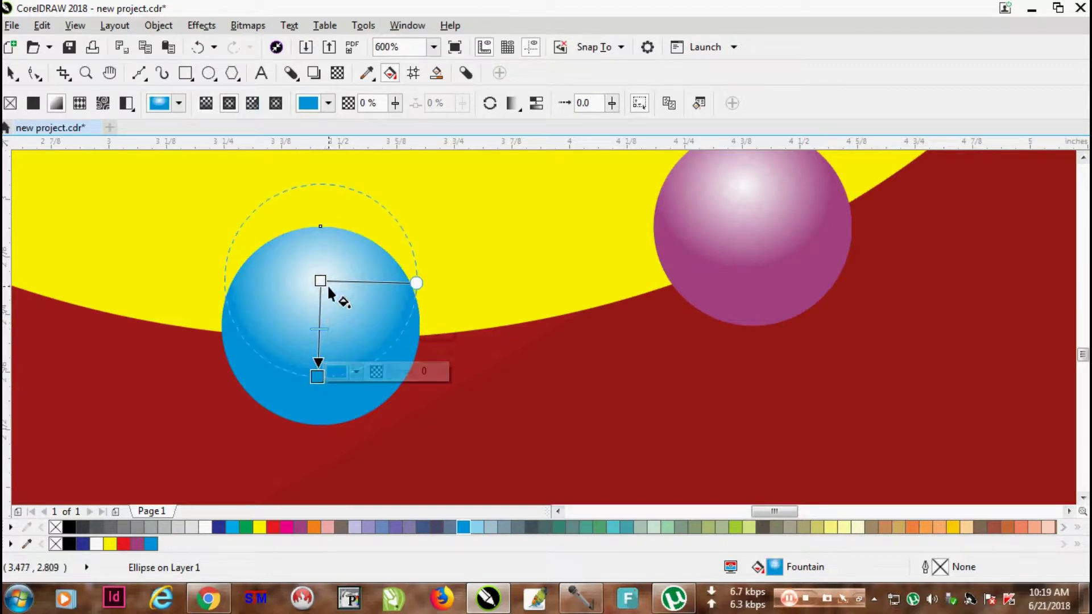
pyautogui.moveTo(321, 280); pyautogui.dragTo(321, 295)
pyautogui.scroll(-2, 320, 295)
# - Fill the third ball from the left with lime green (C40 M0 Y100 K0)
pyautogui.click(441, 274)
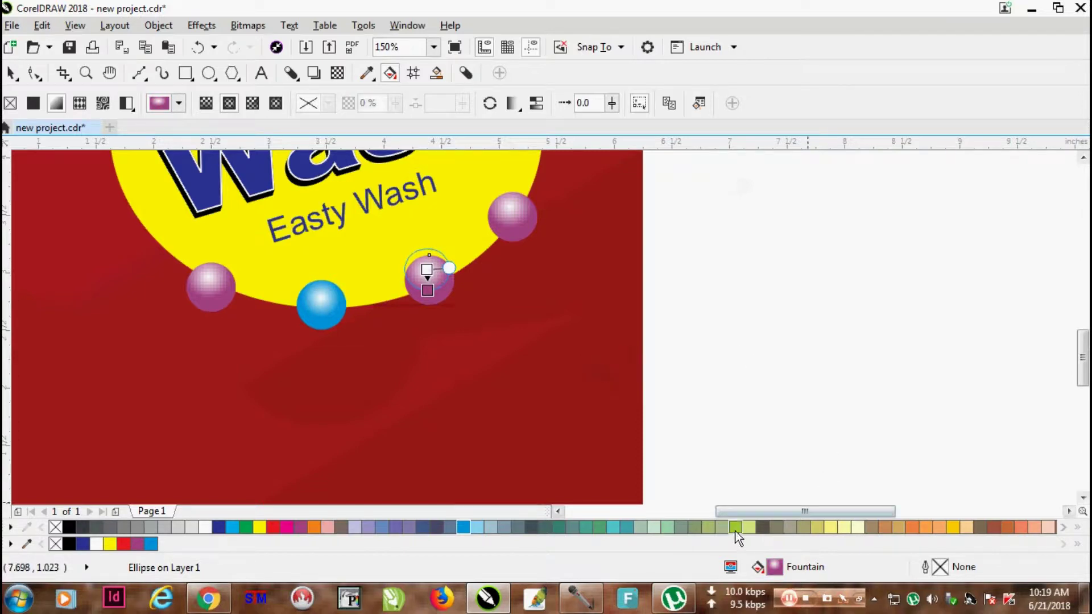
pyautogui.press('space')
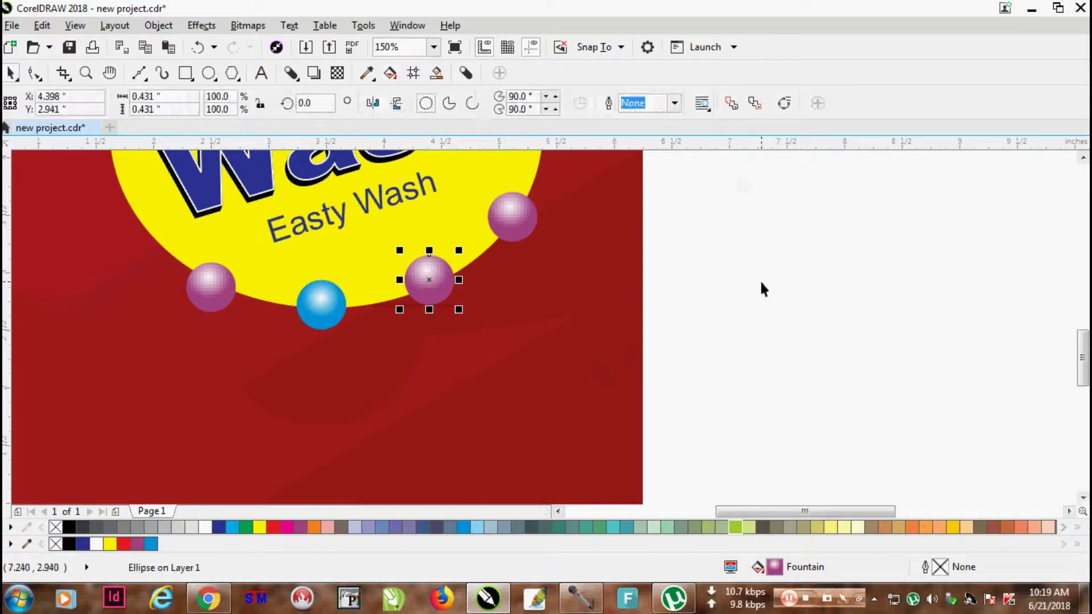
pyautogui.click(760, 287)
pyautogui.click(410, 285)
pyautogui.click(742, 527)
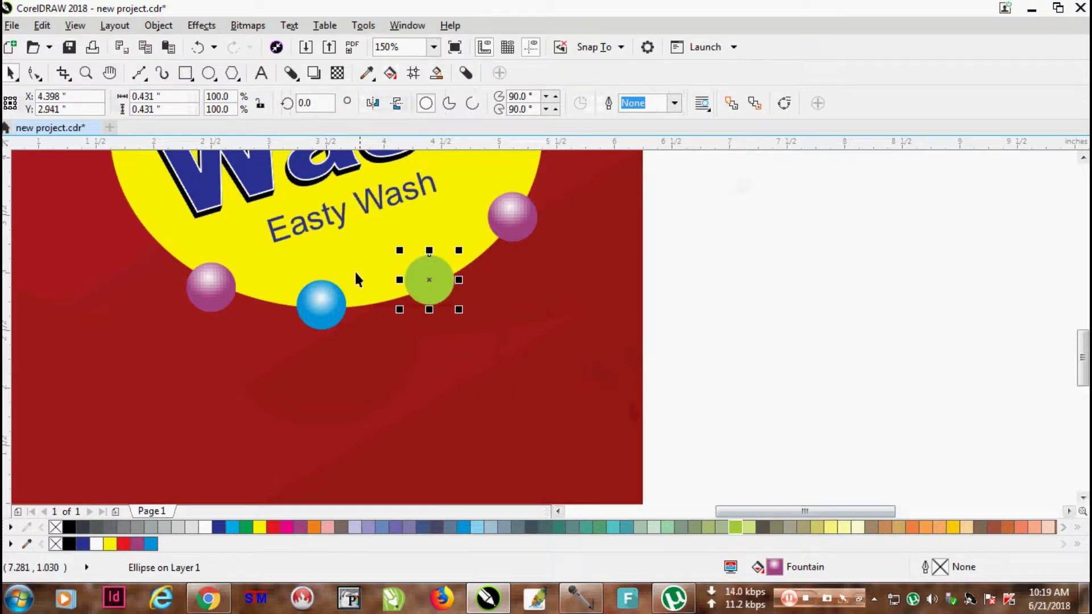
# - Apply an elliptical fountain fill from white center to lime green to the third ball and extend it toward the lower edge
pyautogui.scroll(2, 427, 263)
pyautogui.click(391, 79)
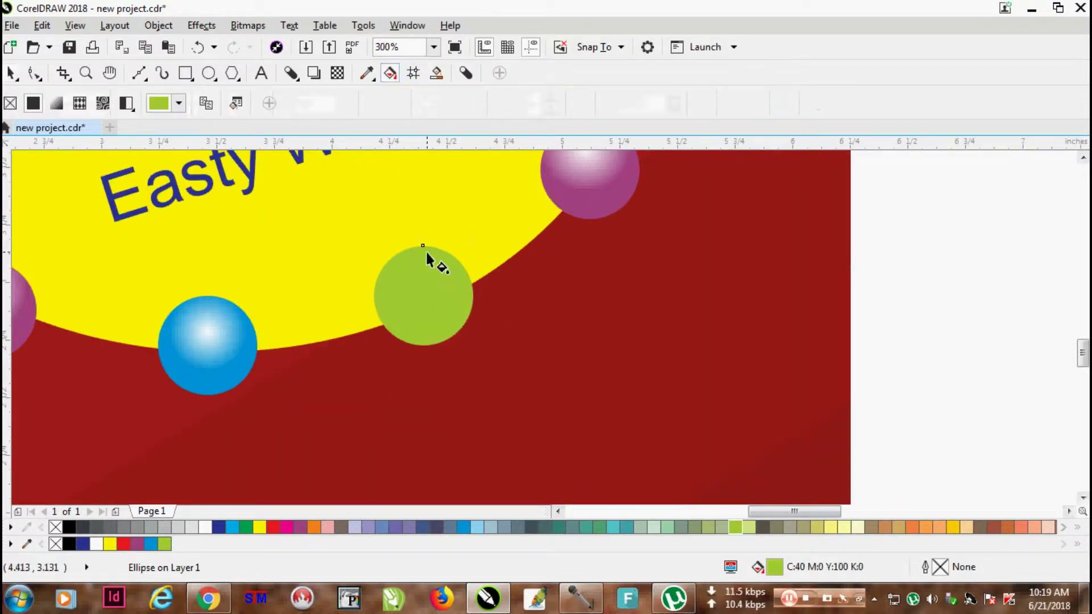
pyautogui.moveTo(424, 247); pyautogui.dragTo(420, 309)
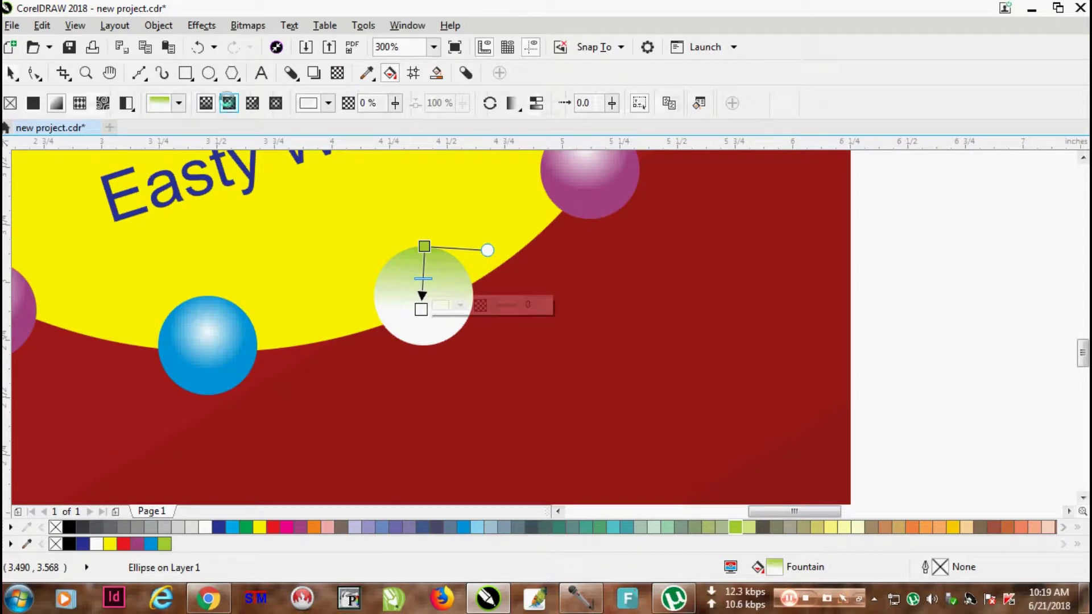
pyautogui.click(228, 103)
pyautogui.scroll(2, 435, 311)
pyautogui.moveTo(405, 303); pyautogui.dragTo(408, 337)
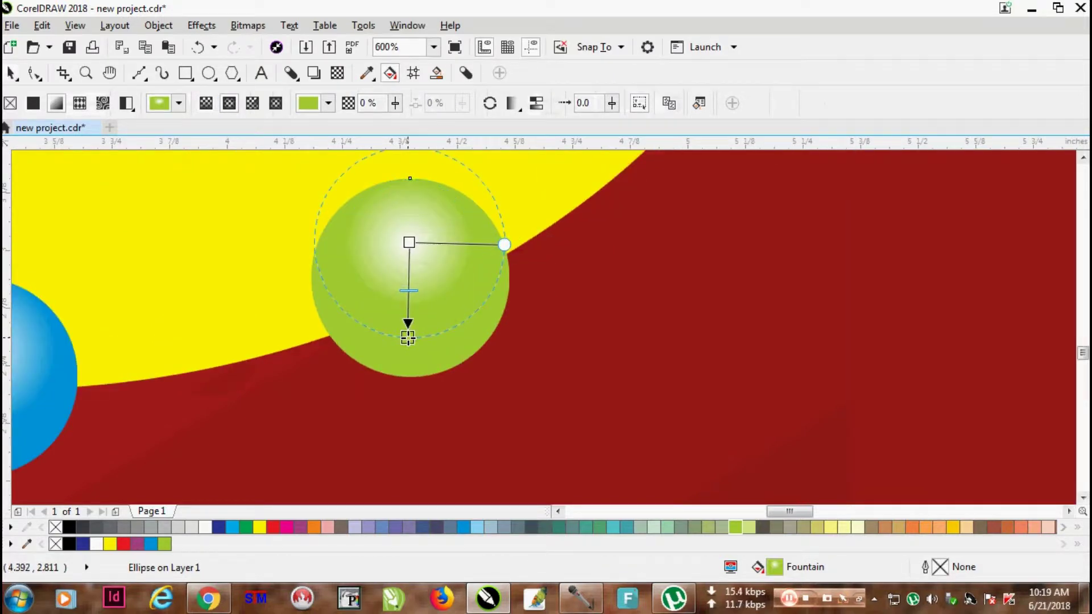
# - Fill the fourth ball, at the ellipse's right edge, with orange (C0 M60 Y100 K0)
pyautogui.scroll(-2, 424, 235)
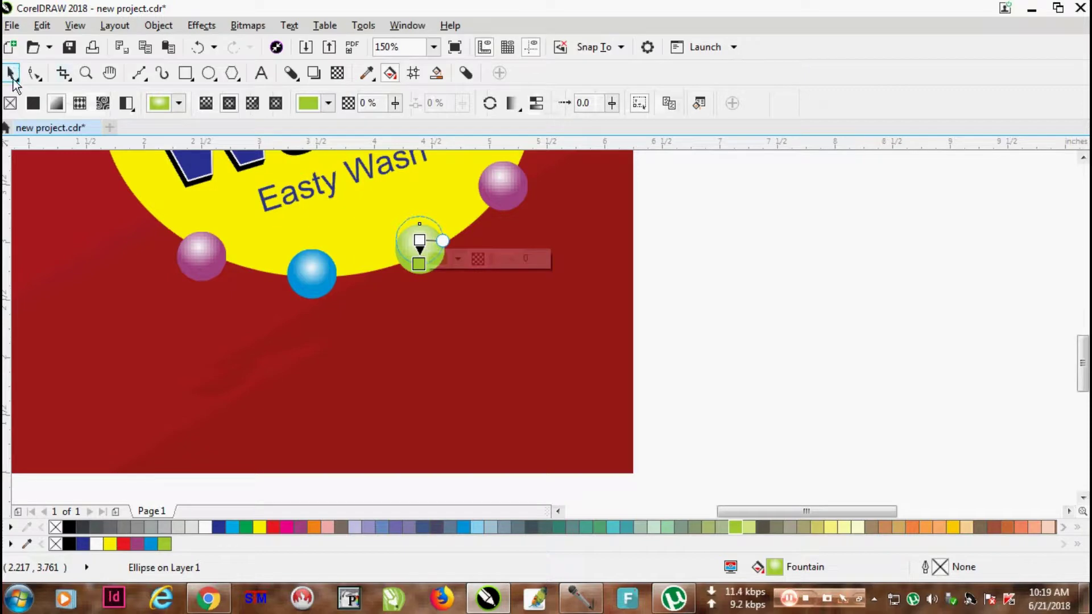
pyautogui.click(12, 74)
pyautogui.click(503, 174)
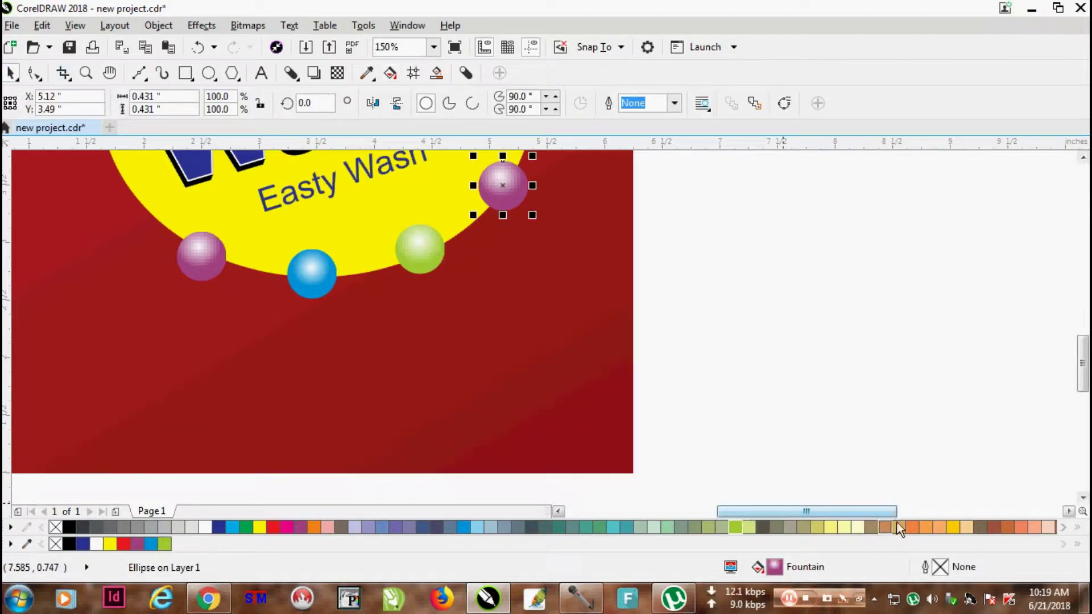
pyautogui.click(953, 528)
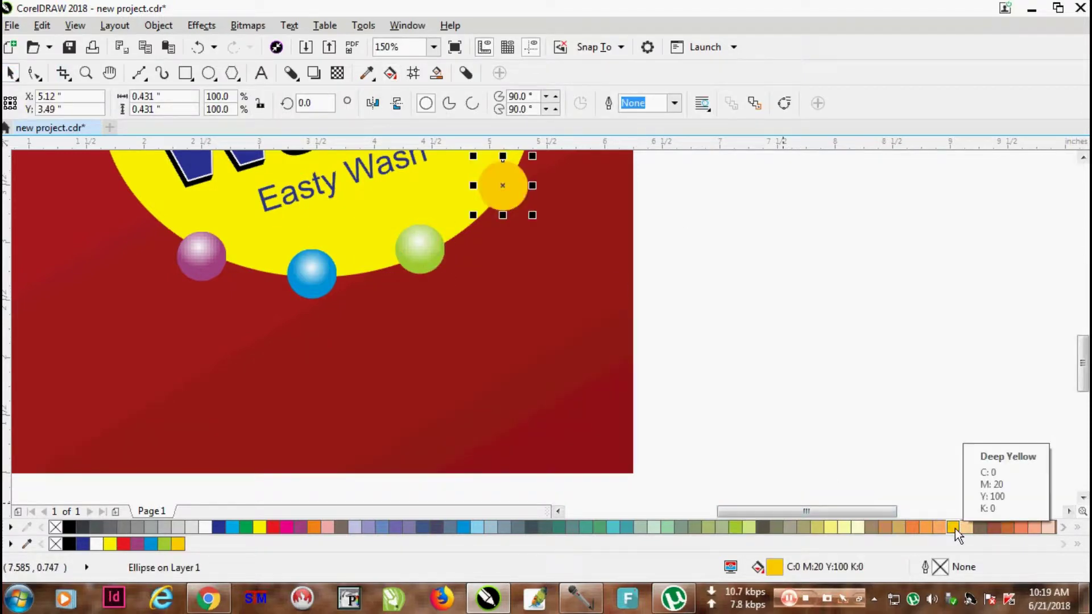
pyautogui.click(314, 527)
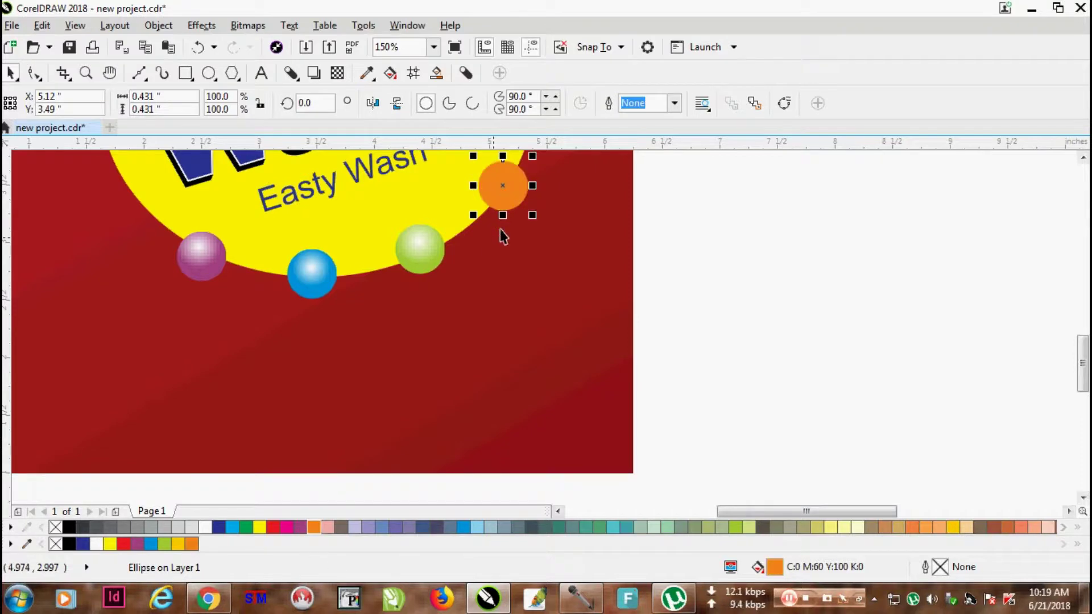
# - Apply an elliptical fountain fill from white center to orange to the fourth ball, extend it toward the lower edge and deselect the ball
pyautogui.scroll(4, 517, 175)
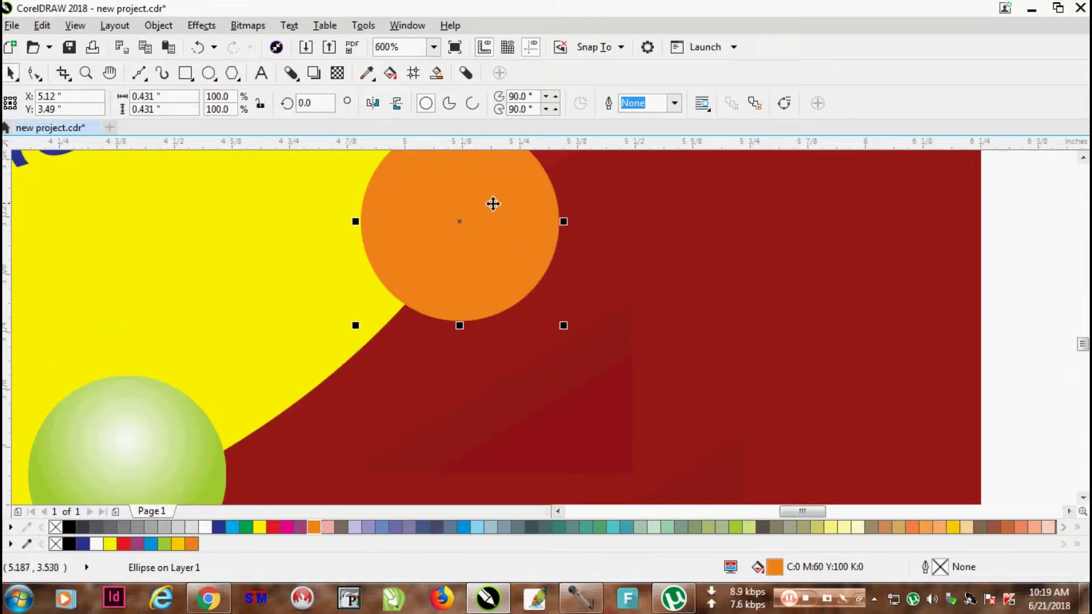
pyautogui.scroll(-4, 492, 204)
pyautogui.scroll(2, 524, 196)
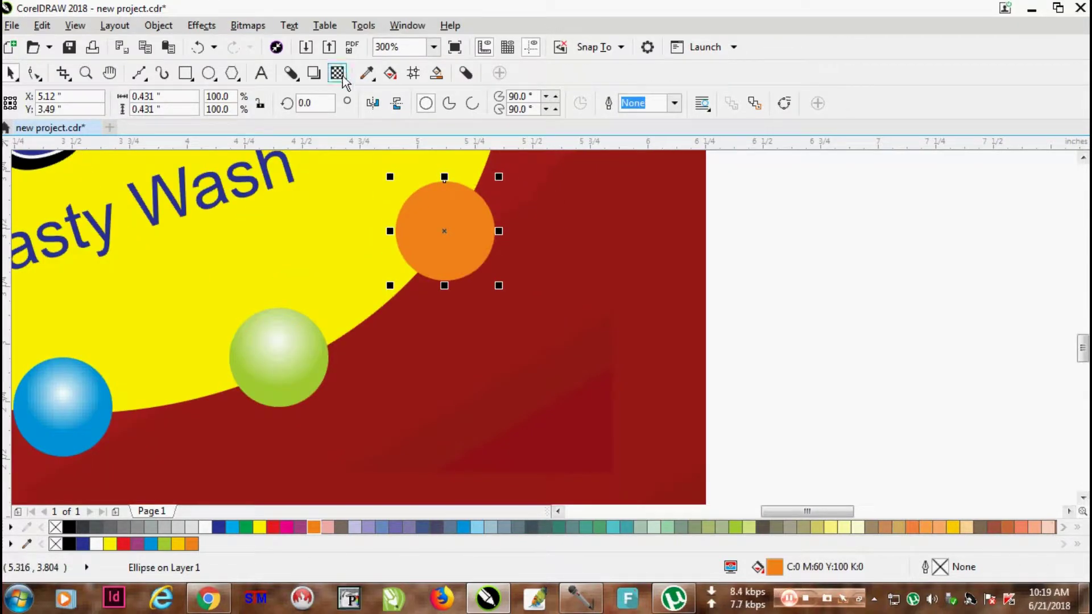
pyautogui.click(390, 73)
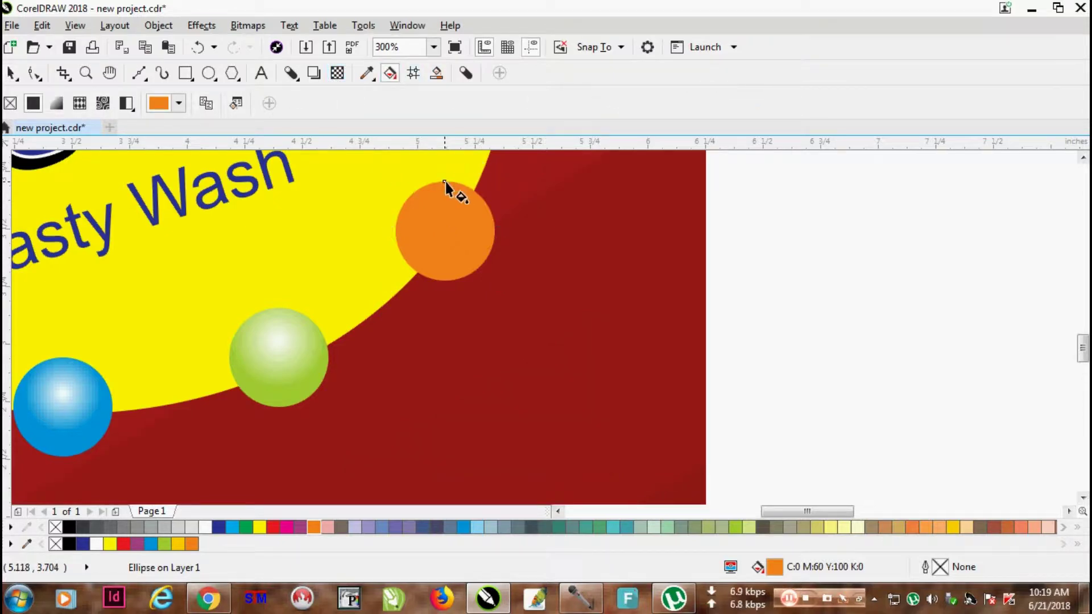
pyautogui.moveTo(445, 181); pyautogui.dragTo(448, 245)
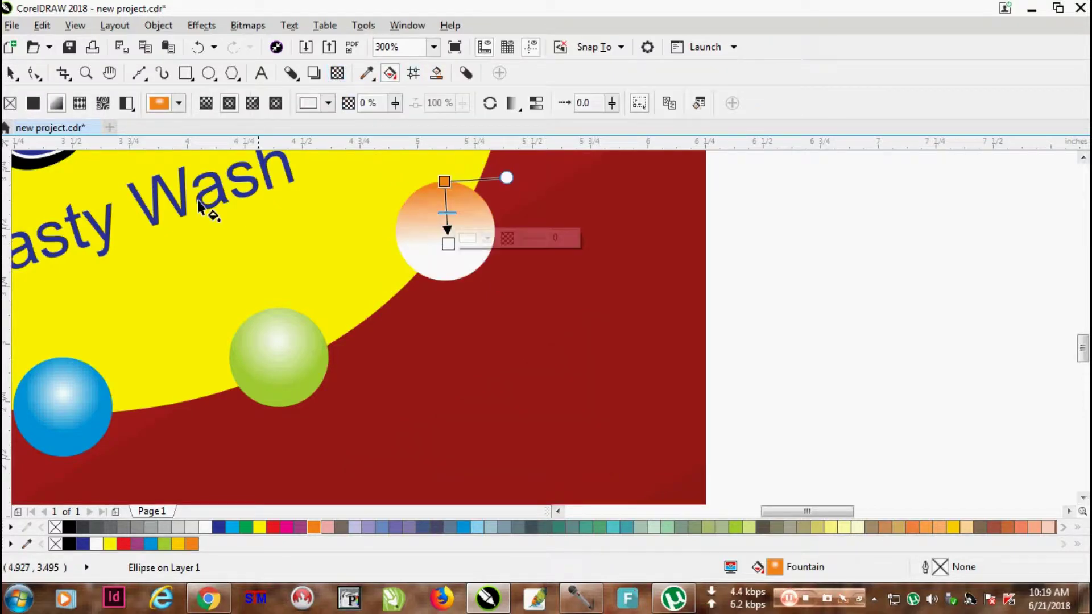
pyautogui.click(228, 103)
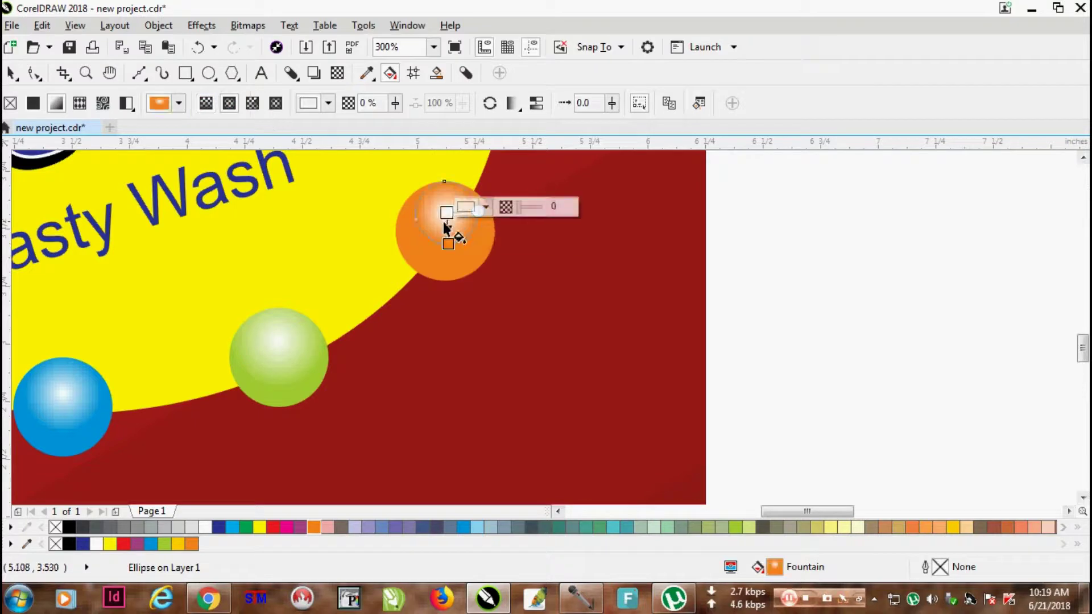
pyautogui.moveTo(449, 237); pyautogui.dragTo(455, 255)
pyautogui.press('F3')
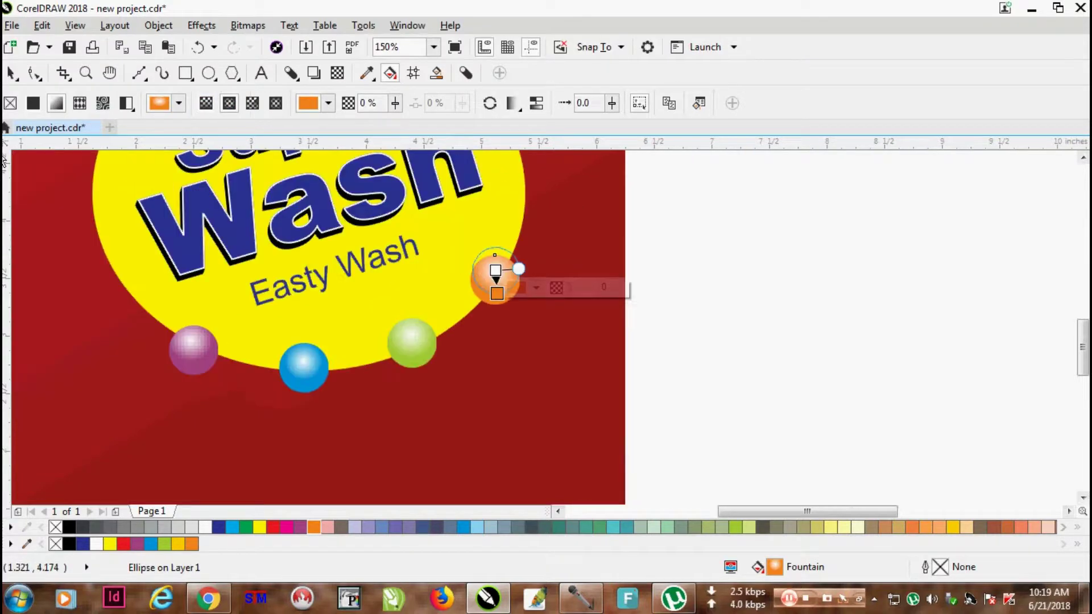
pyautogui.click(11, 73)
pyautogui.click(756, 250)
# - Add the artistic text "Bright" just below the purple ball and set its size to 12 pt
pyautogui.scroll(-3, 560, 295)
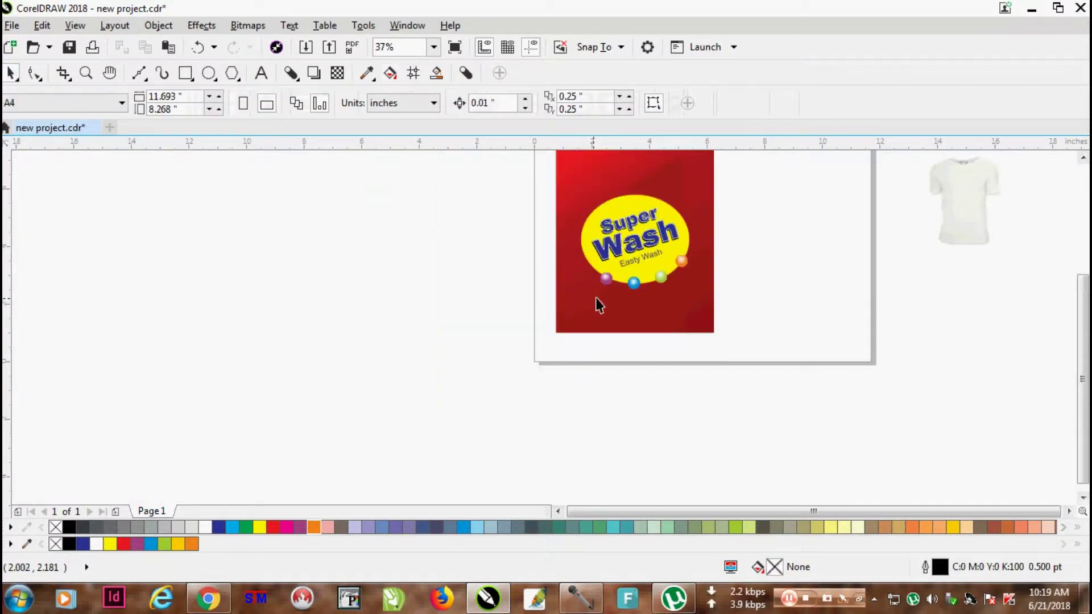
pyautogui.scroll(3, 629, 274)
pyautogui.scroll(-1, 630, 262)
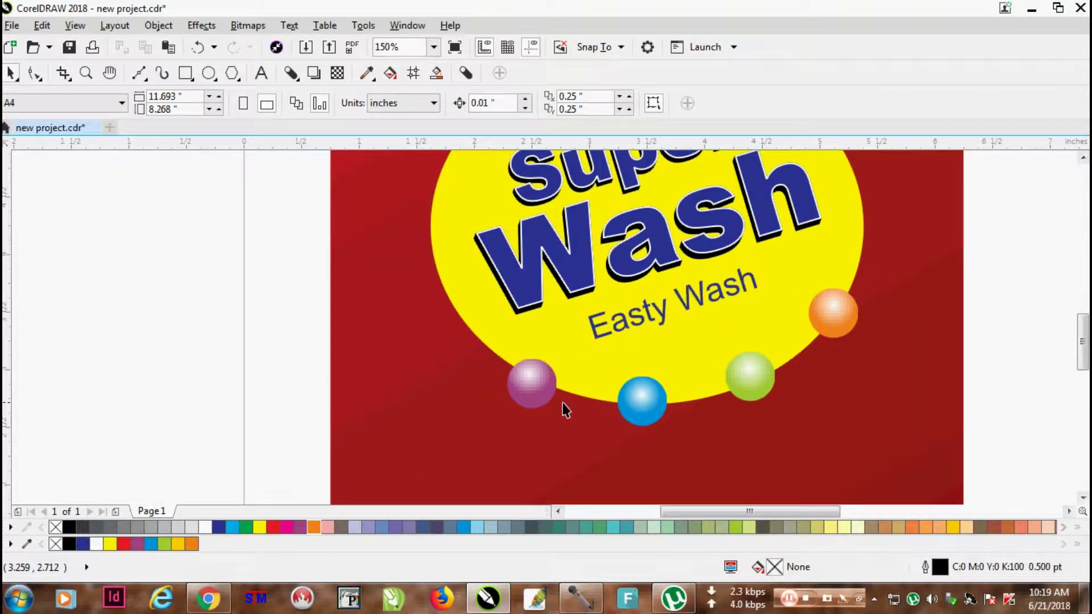
pyautogui.click(261, 72)
pyautogui.click(470, 428)
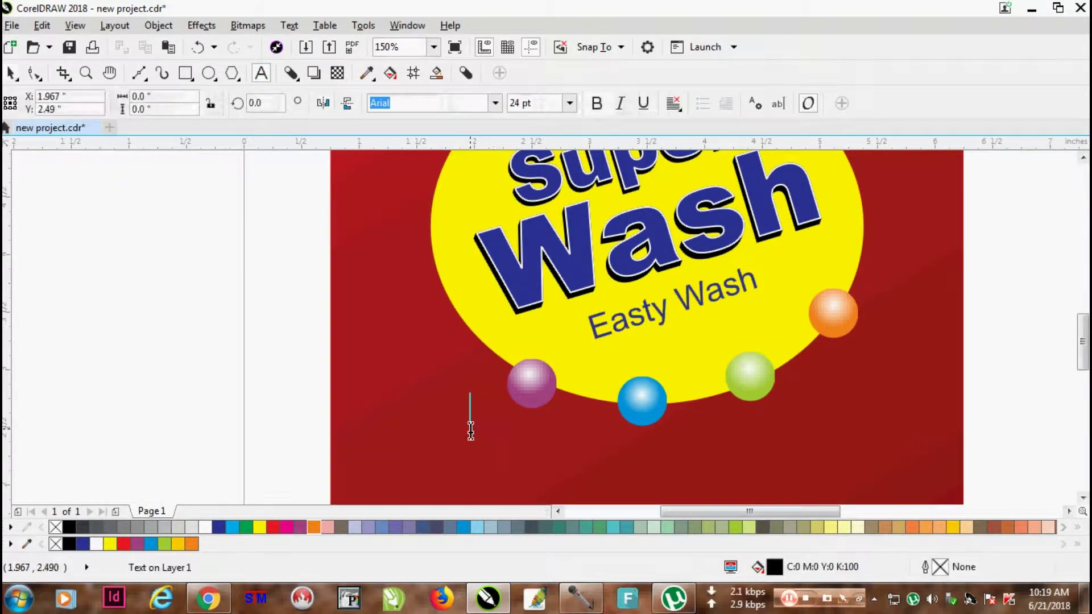
pyautogui.scroll(2, 471, 431)
pyautogui.write('Bright')
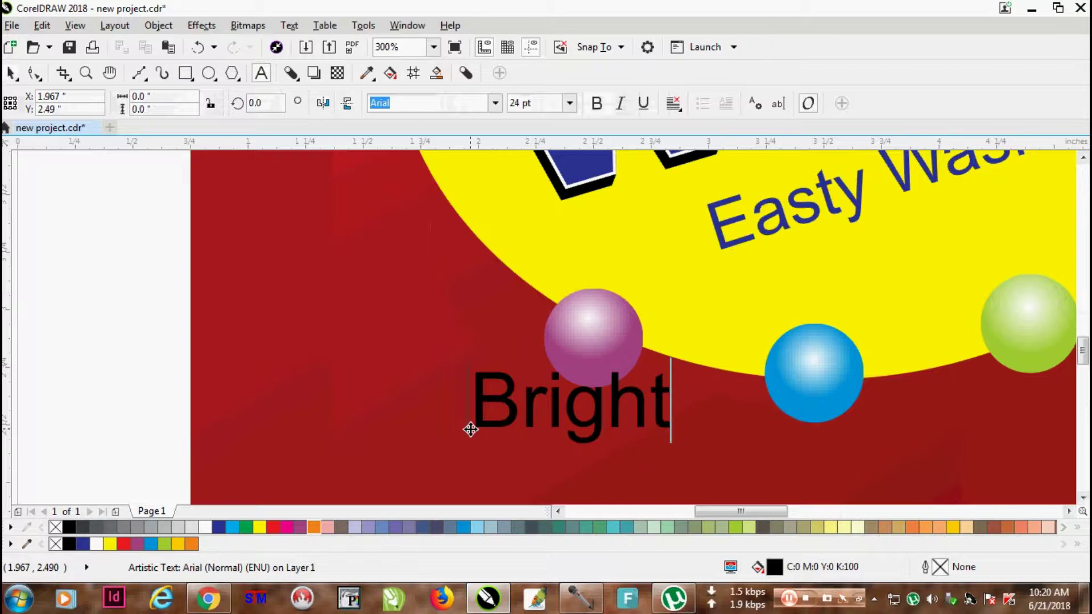
pyautogui.hotkey('ctrl', 'a')
pyautogui.click(535, 105)
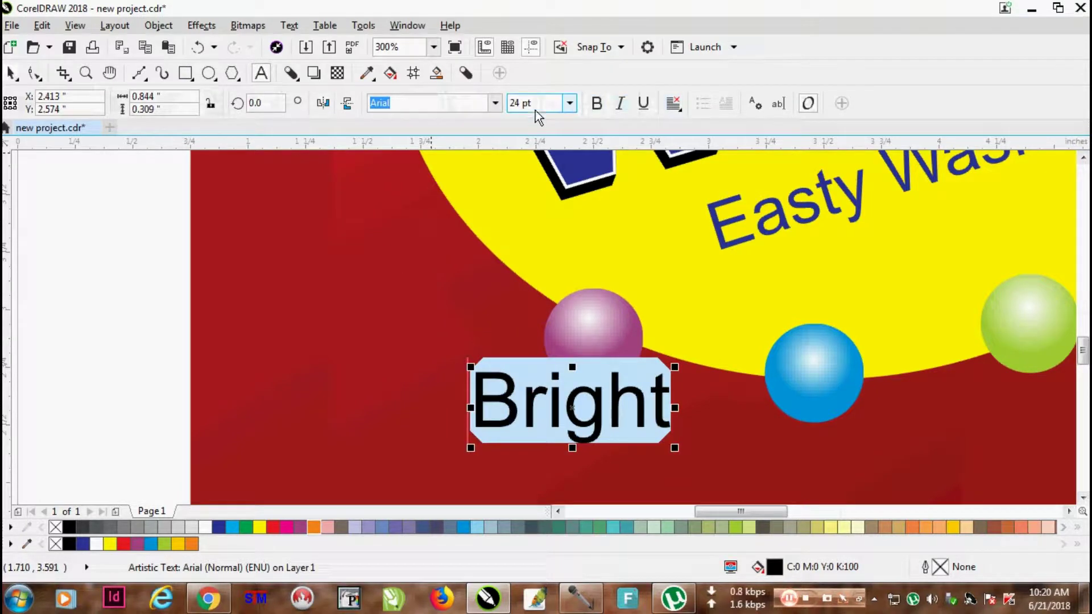
pyautogui.press('Return')
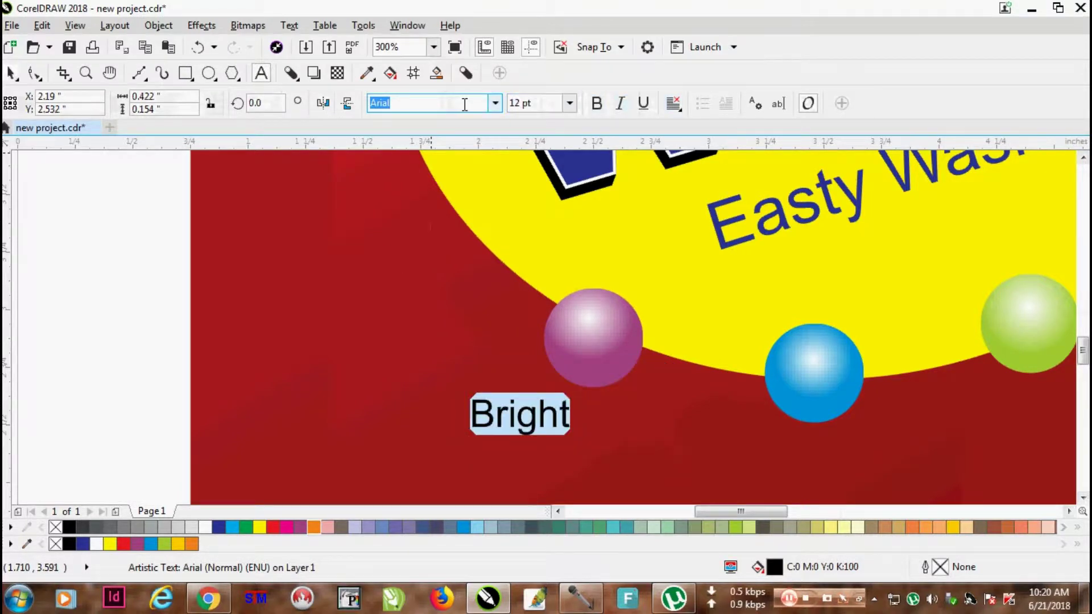
# - Move the word "Bright" onto the purple ball and set its size to 10 pt
pyautogui.click(11, 73)
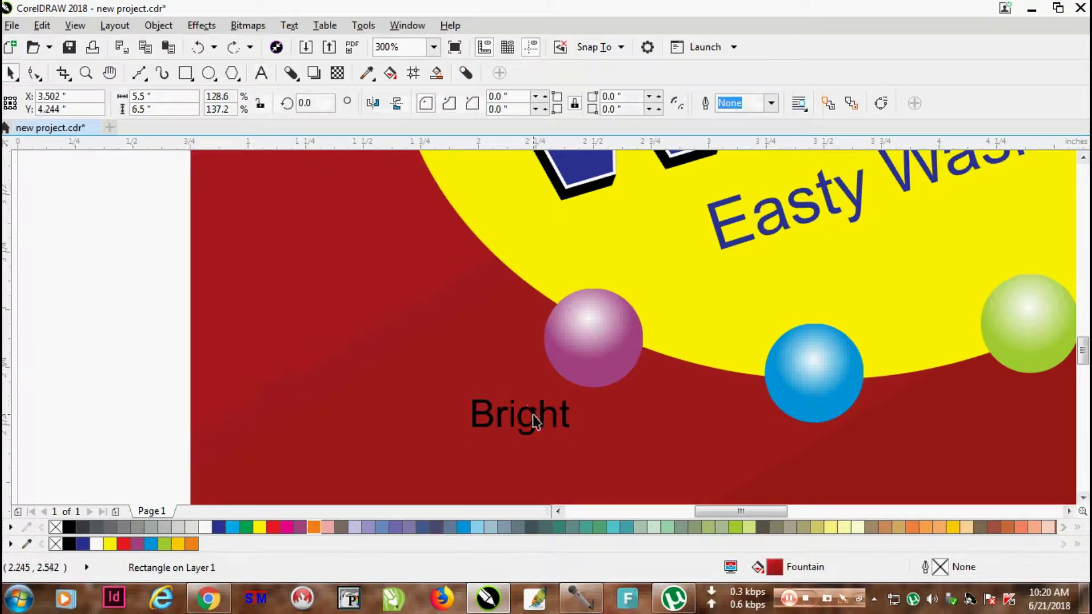
pyautogui.moveTo(531, 421); pyautogui.dragTo(611, 338)
pyautogui.scroll(1, 611, 338)
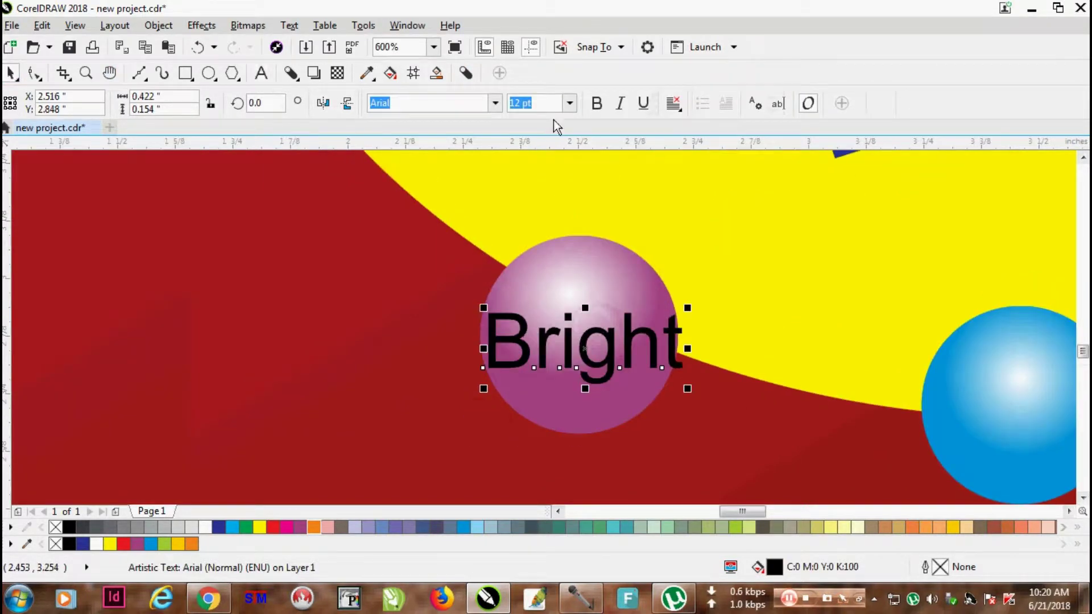
pyautogui.write('10')
pyautogui.press('Return')
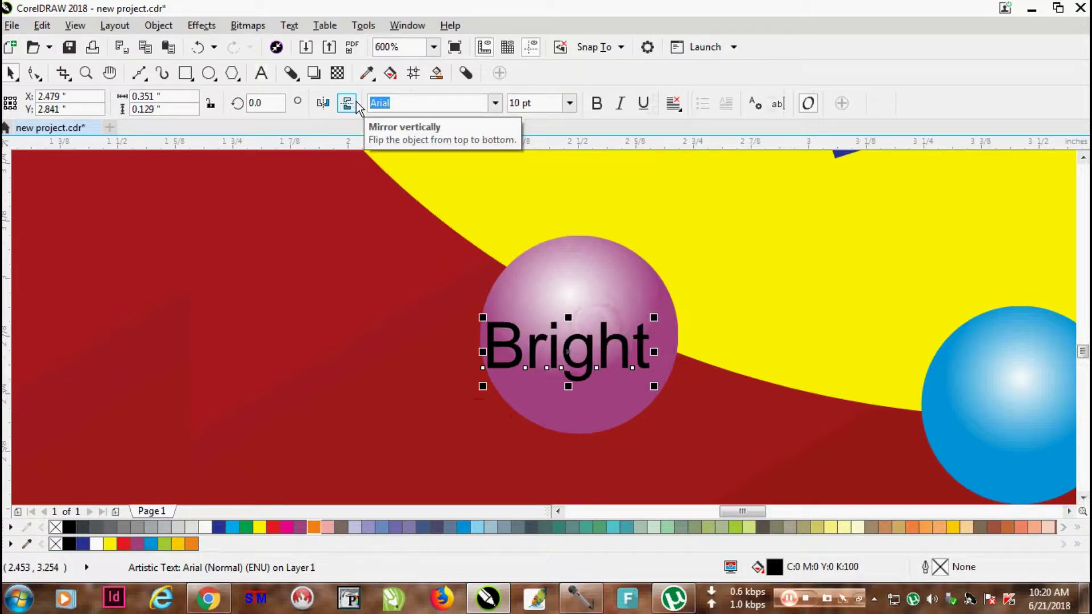
# - Preview different fonts on the word "Bright" and apply Franklin Gothic Book
pyautogui.click(495, 103)
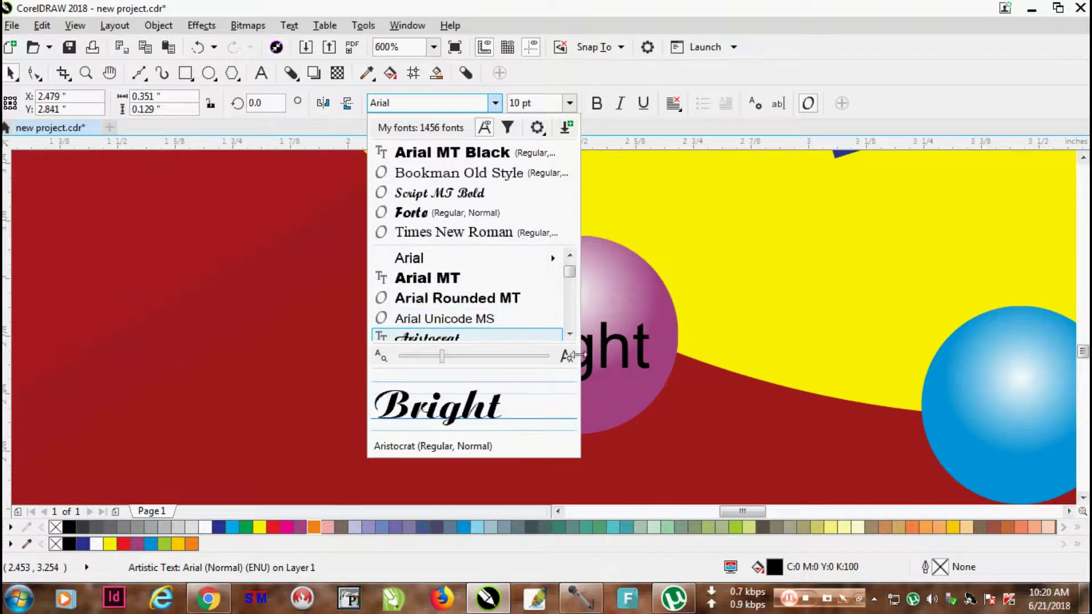
pyautogui.scroll(-3, 571, 335)
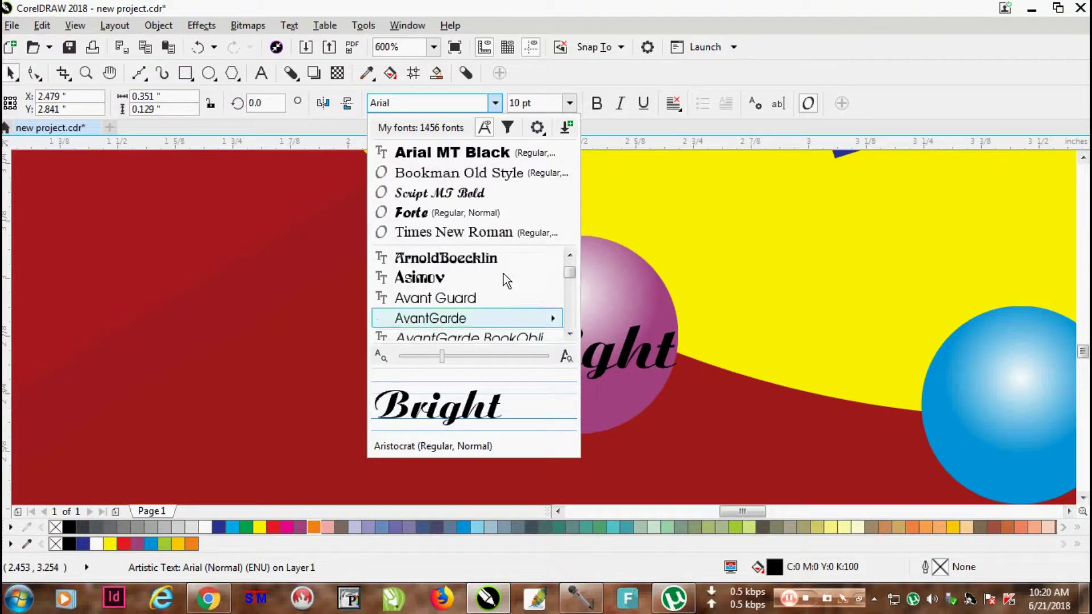
pyautogui.scroll(-10, 492, 268)
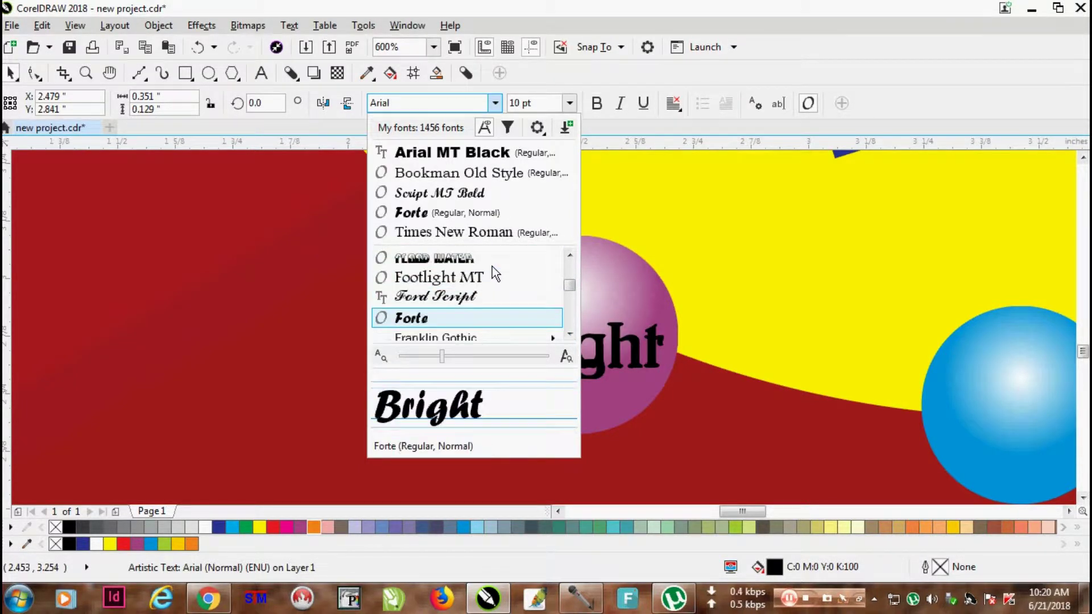
pyautogui.press('Down')
pyautogui.press('Down')
pyautogui.press('Down')
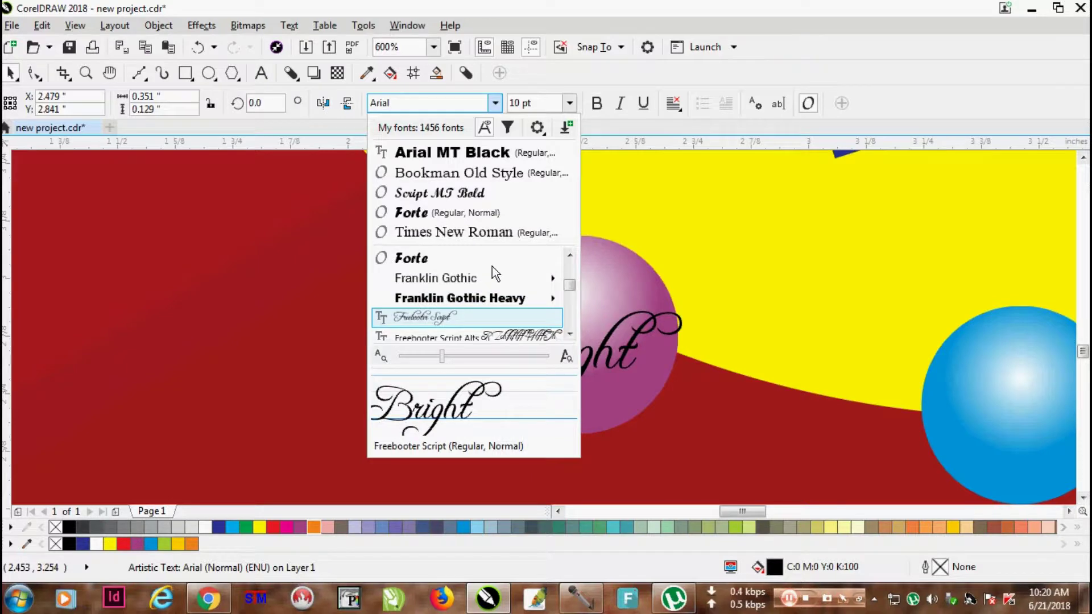
pyautogui.press('Down')
pyautogui.press('Down')
pyautogui.press('Up')
pyautogui.press('Up')
pyautogui.press('Up')
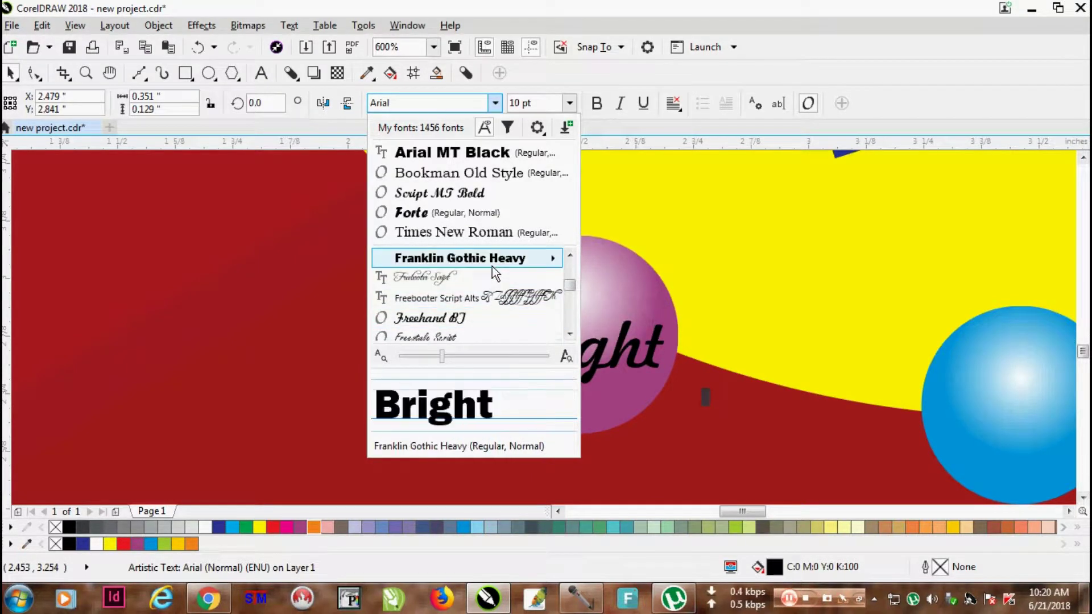
pyautogui.press('Up')
pyautogui.press('Up')
pyautogui.press('Up')
pyautogui.press('Up')
pyautogui.press('Up')
pyautogui.press('Up')
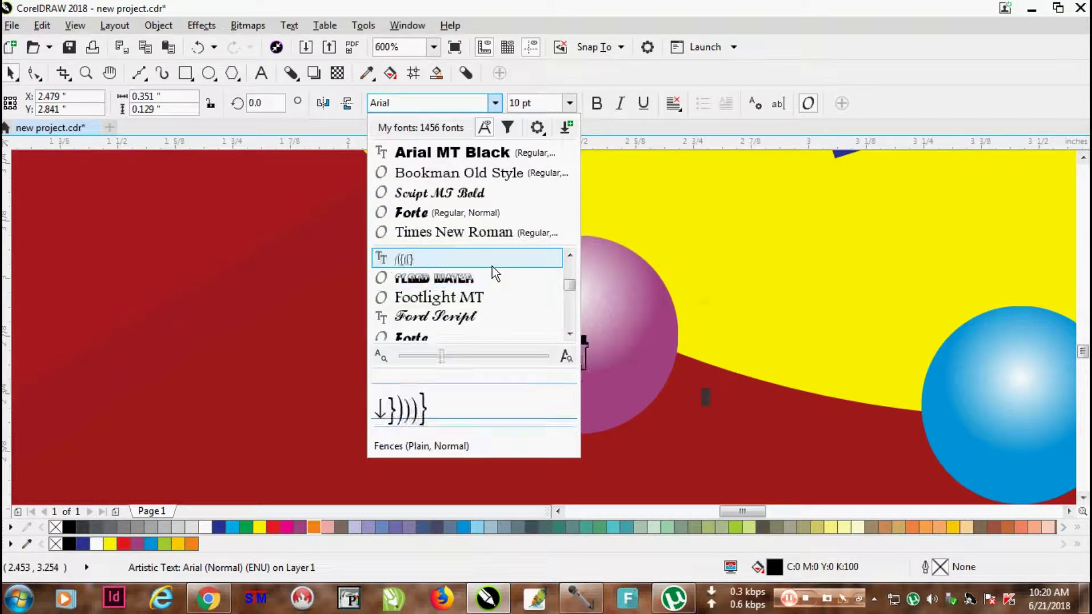
pyautogui.press('Up')
pyautogui.press('Up')
pyautogui.press('Up')
pyautogui.press('Up')
pyautogui.press('Up')
pyautogui.press('Down')
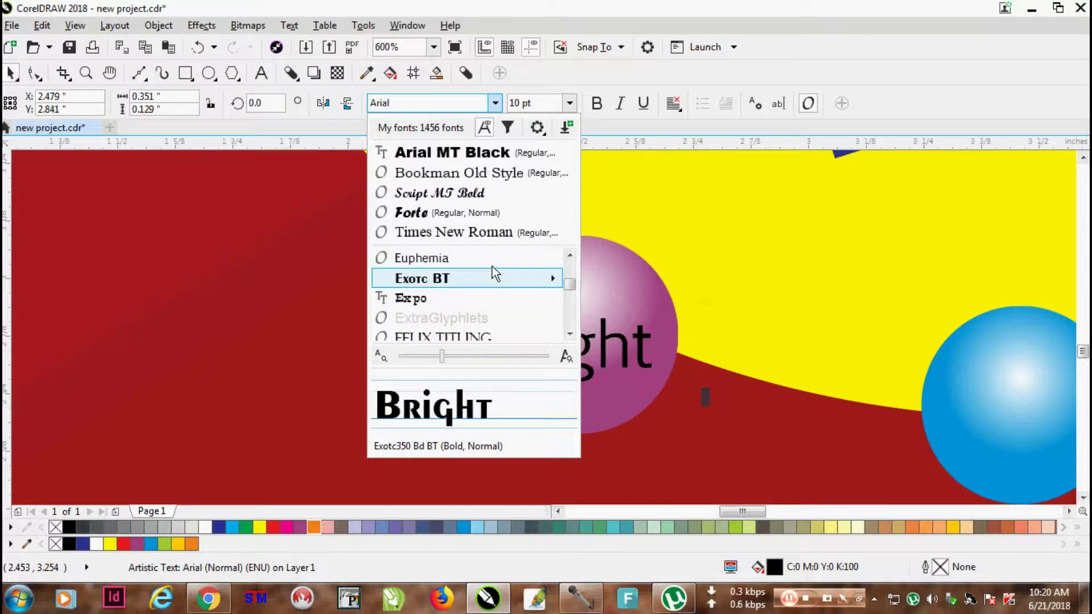
pyautogui.press('Down')
pyautogui.press('Down')
pyautogui.press('Down')
pyautogui.press('Down')
pyautogui.press('Down')
pyautogui.press('Down')
pyautogui.press('Down')
pyautogui.press('Down')
pyautogui.press('Down')
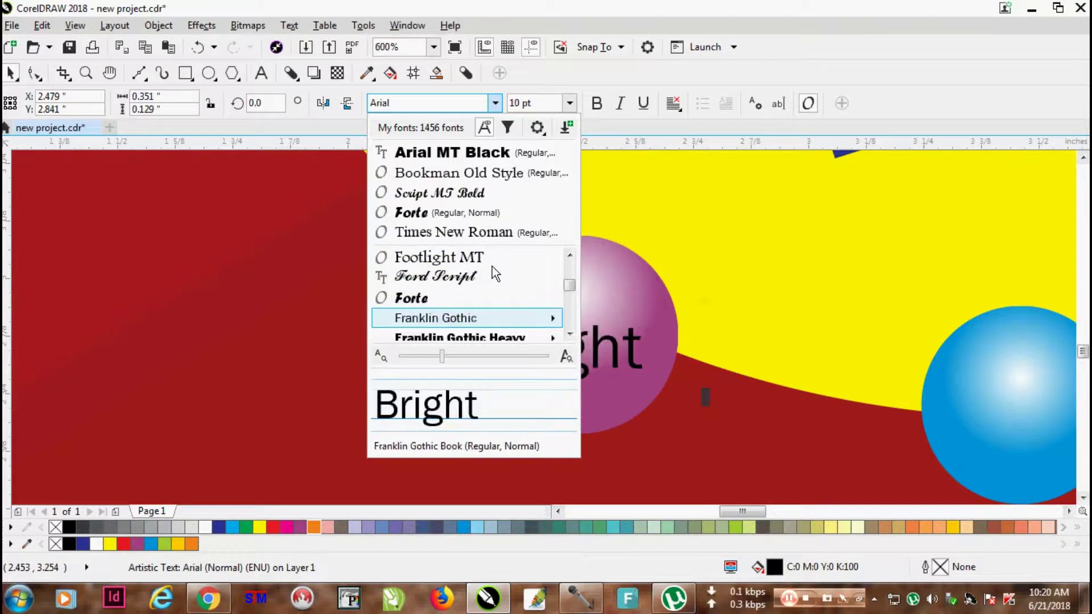
pyautogui.press('Down')
pyautogui.press('Up')
pyautogui.press('Down')
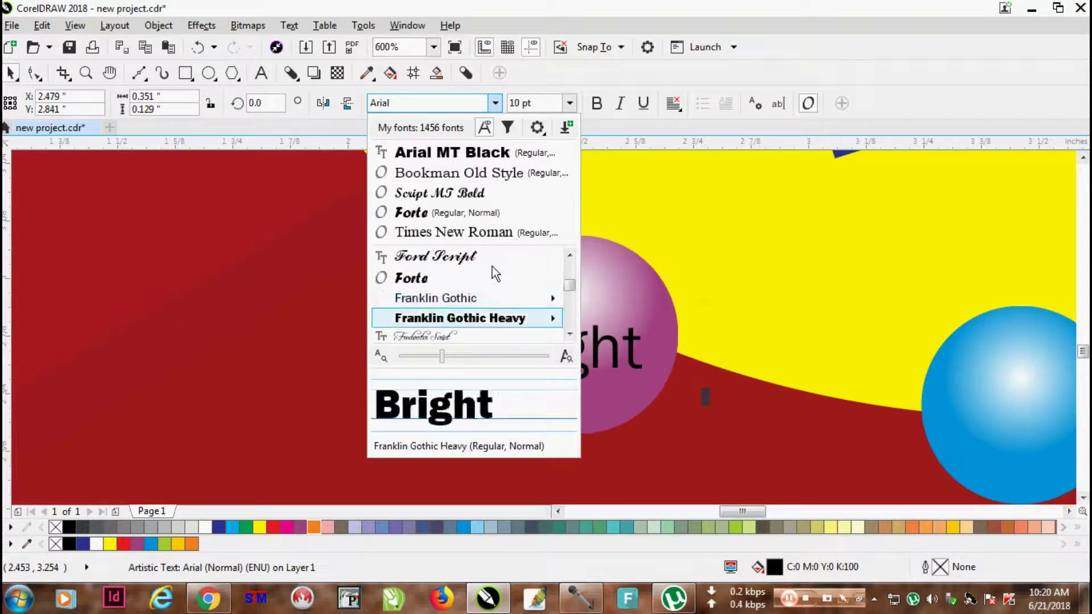
pyautogui.press('Down')
pyautogui.press('Down')
pyautogui.press('Down')
pyautogui.press('Down')
pyautogui.press('Down')
pyautogui.press('Down')
pyautogui.press('Down')
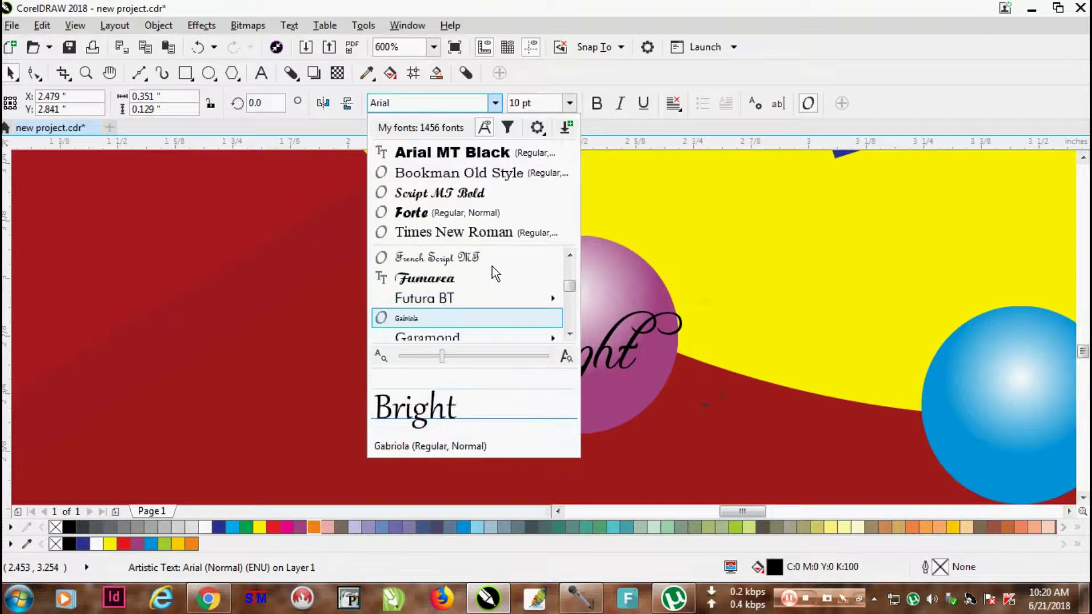
pyautogui.press('Down')
pyautogui.press('Down')
pyautogui.press('Down')
pyautogui.press('Down')
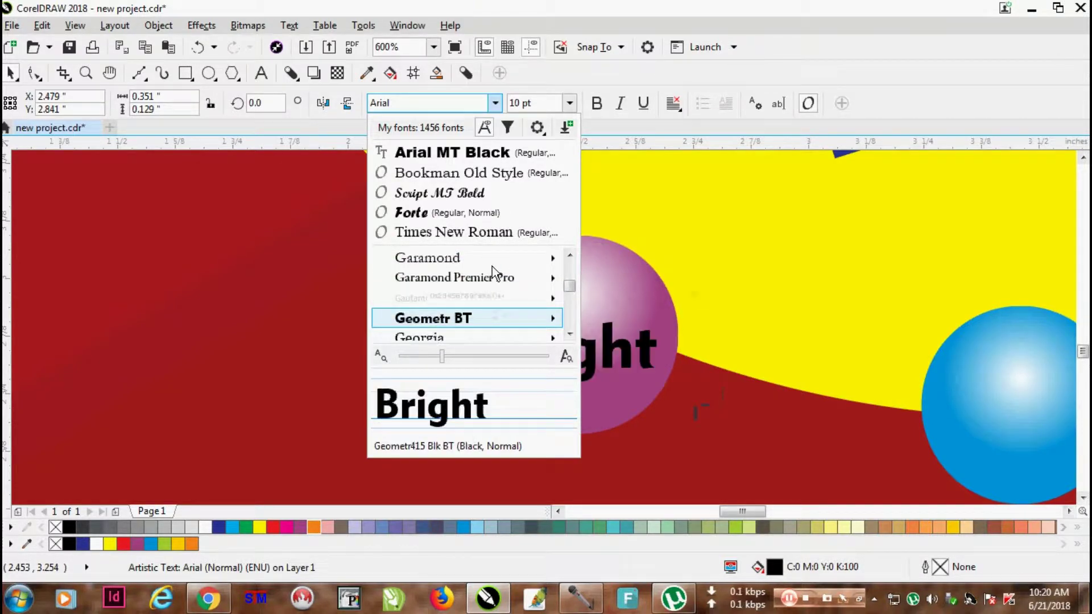
pyautogui.press('pageup')
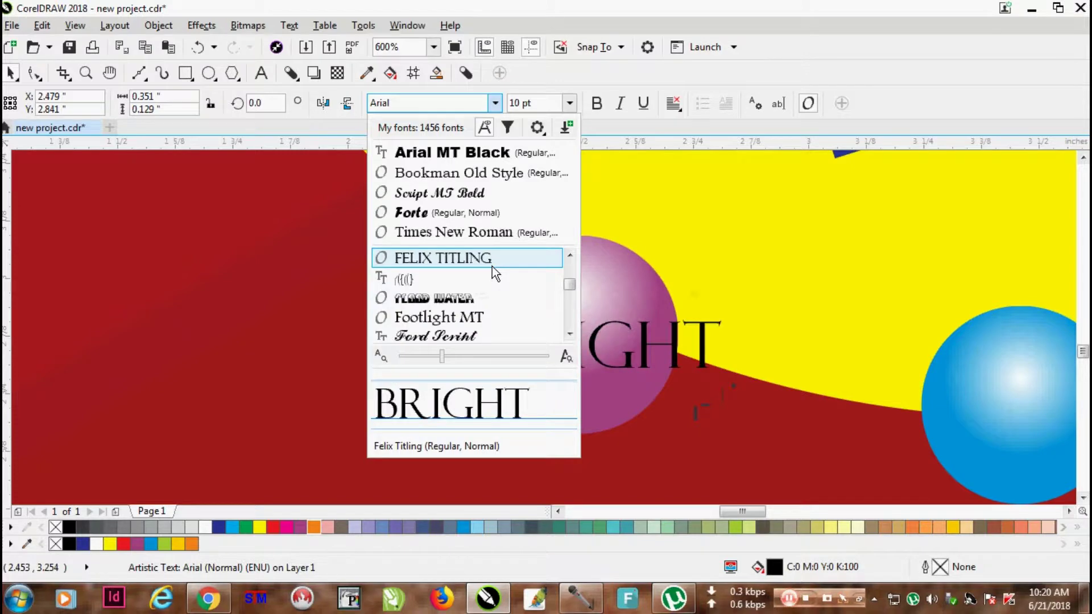
pyautogui.press('Down')
pyautogui.press('Down')
pyautogui.press('Down')
pyautogui.press('Down')
pyautogui.press('Down')
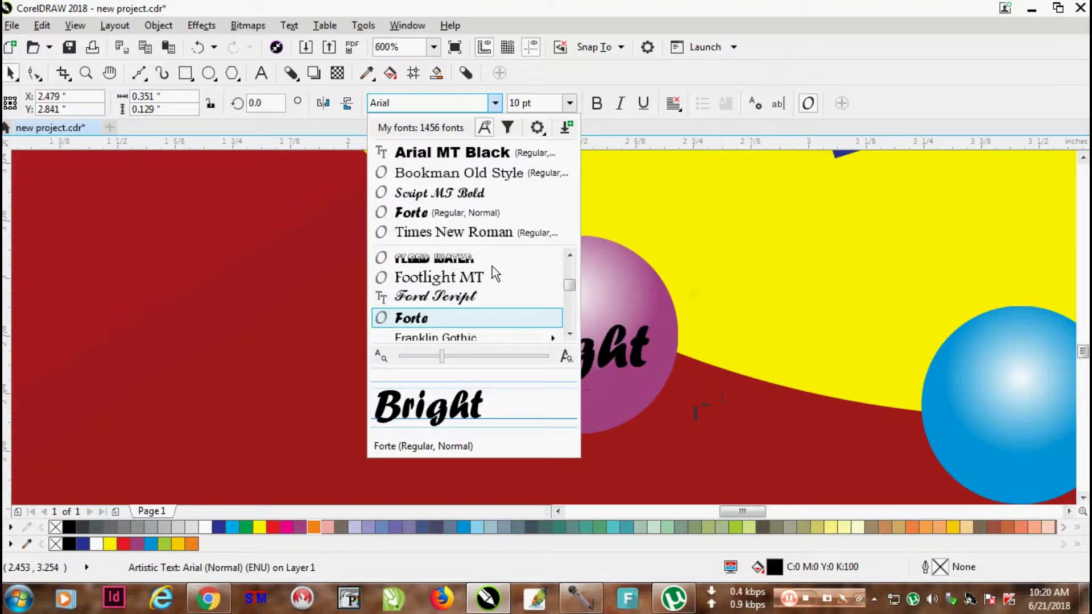
pyautogui.click(564, 340)
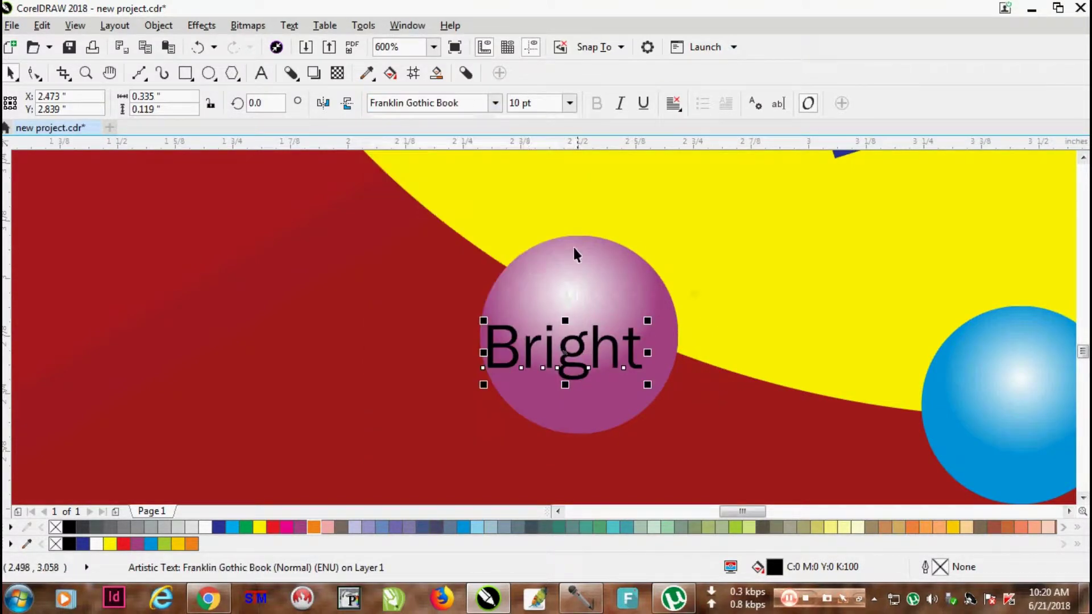
# - Change the font of the word "Bright" on the purple ball to Georgia
pyautogui.click(495, 103)
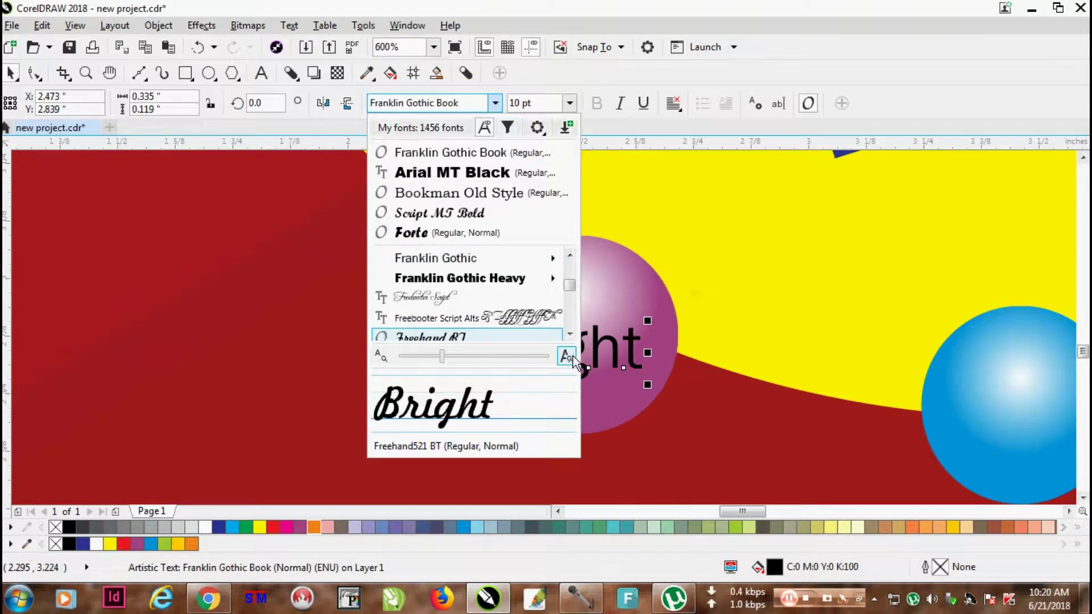
pyautogui.click(569, 334)
pyautogui.click(570, 334)
pyautogui.click(569, 335)
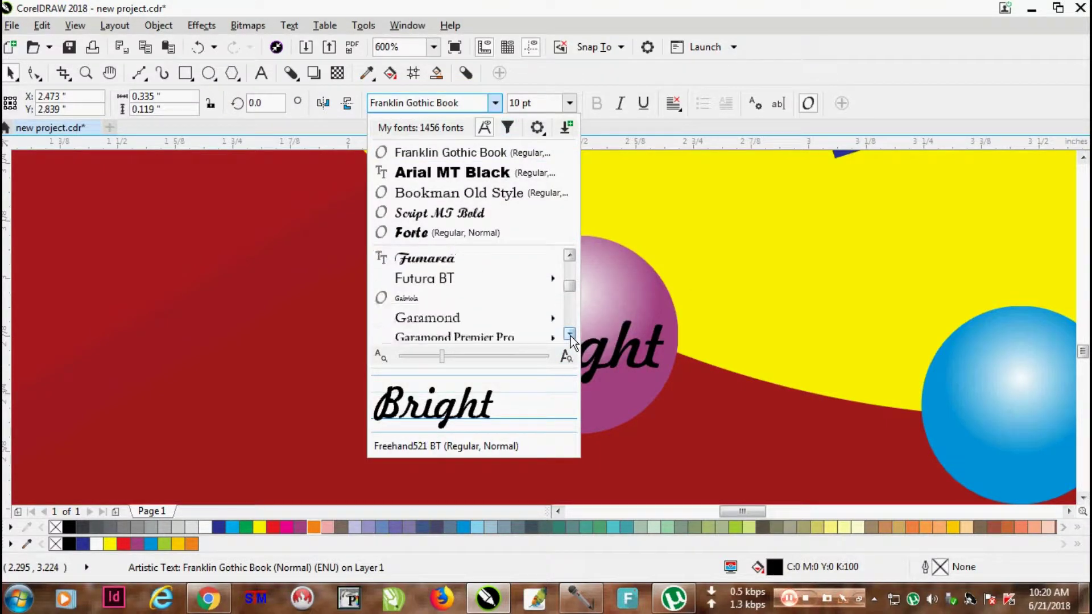
pyautogui.click(570, 334)
pyautogui.click(569, 334)
pyautogui.click(570, 335)
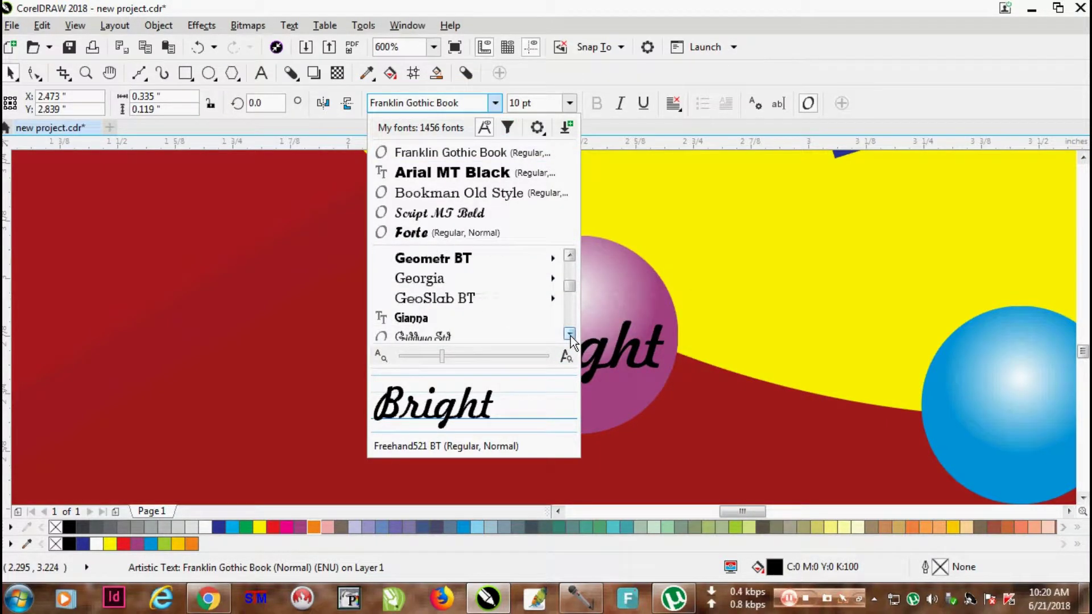
pyautogui.click(419, 278)
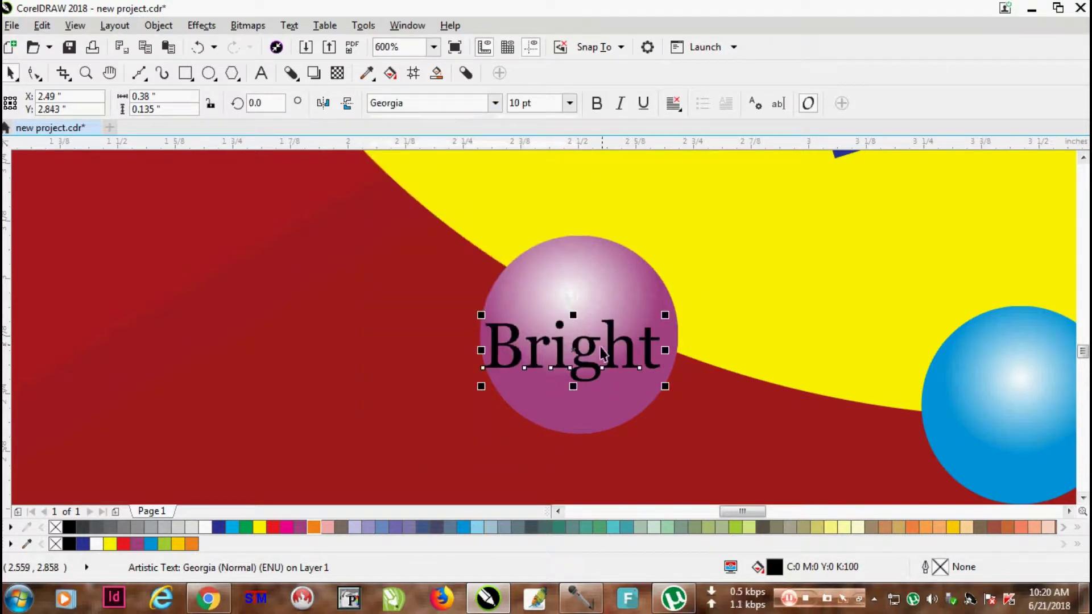
# - Narrow the word "Bright" to about 0.344 in wide, fill it white and centre it on the purple ball
pyautogui.moveTo(603, 352); pyautogui.dragTo(665, 344)
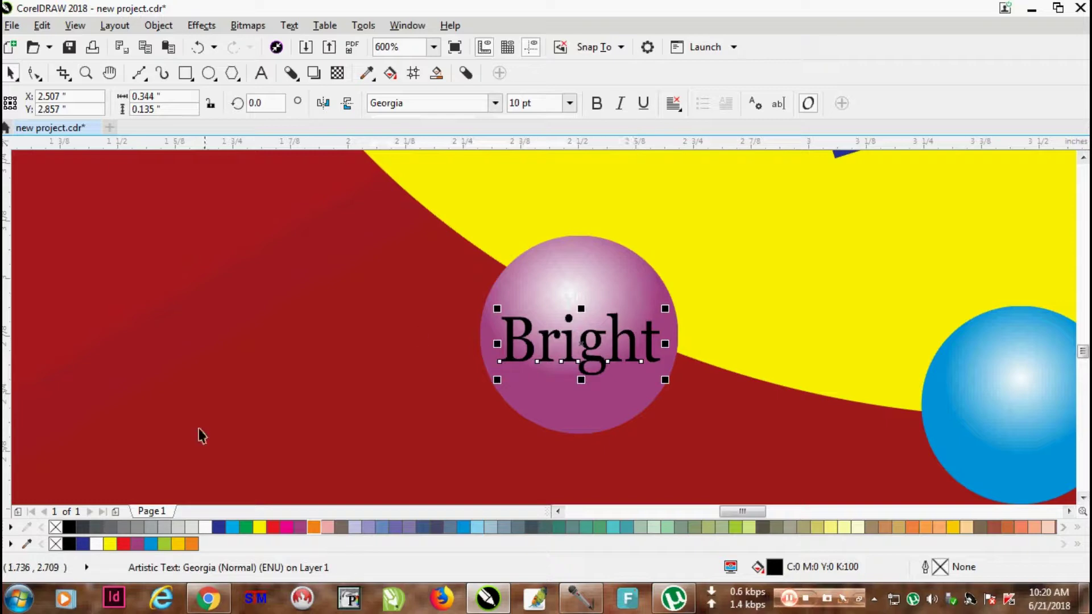
pyautogui.click(205, 527)
pyautogui.scroll(-2, 654, 405)
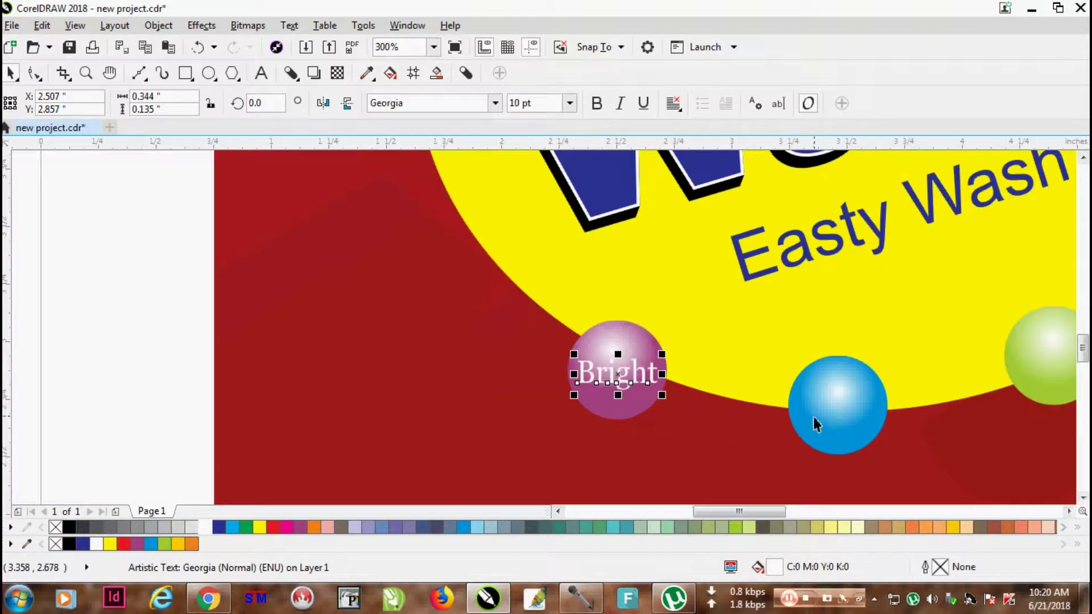
pyautogui.scroll(2, 631, 378)
pyautogui.moveTo(604, 363); pyautogui.dragTo(602, 359)
pyautogui.scroll(-2, 602, 359)
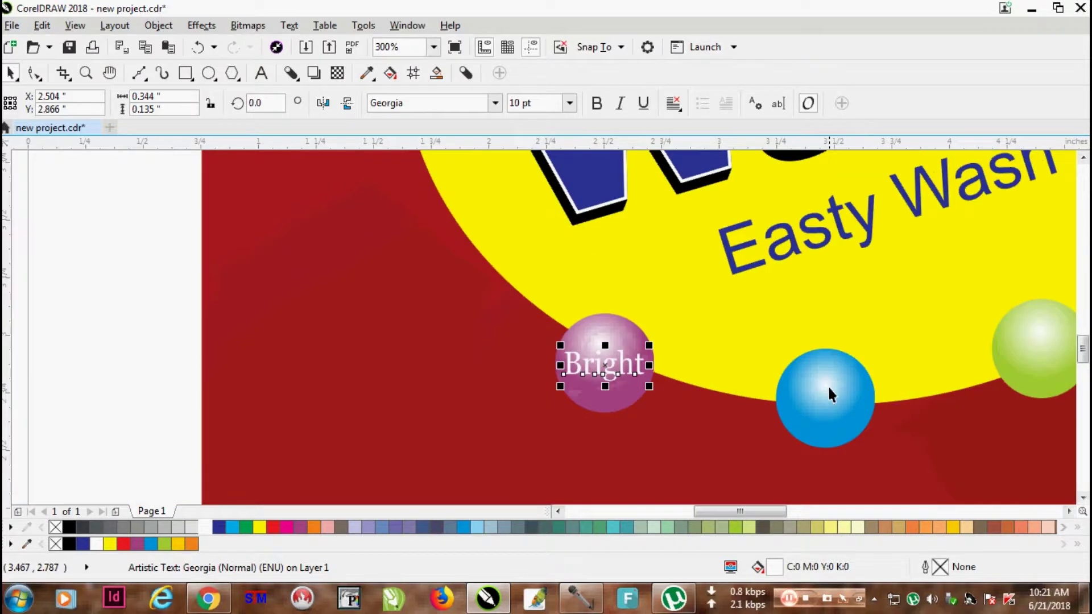
# - Copy the word "Bright" onto the blue ball and change the copy's text to "Clean"
pyautogui.scroll(2, 762, 381)
pyautogui.moveTo(392, 346); pyautogui.dragTo(841, 418)
pyautogui.rightClick(840, 420)
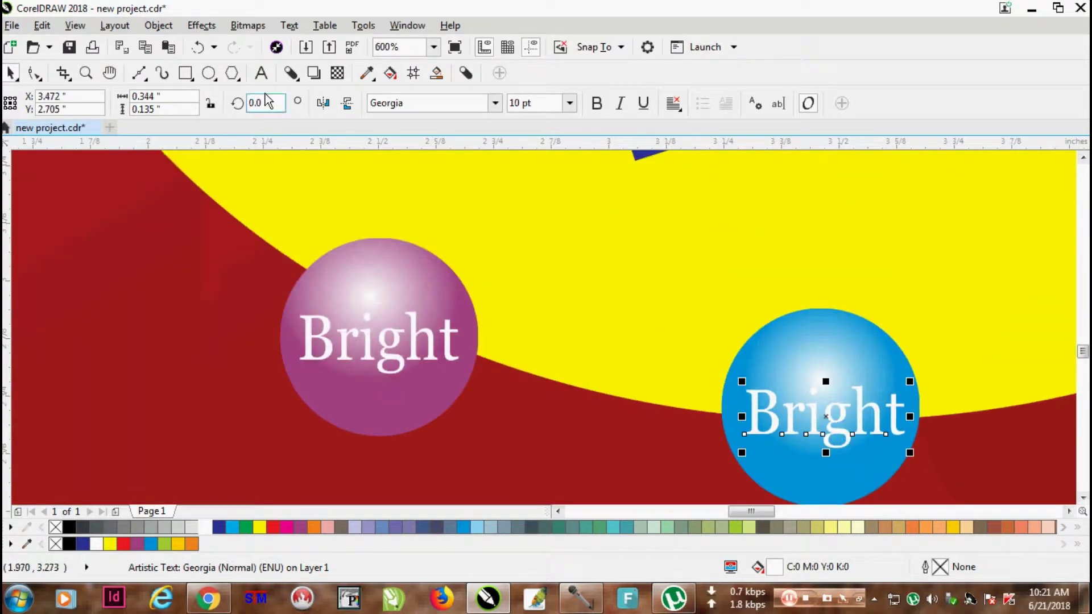
pyautogui.click(261, 72)
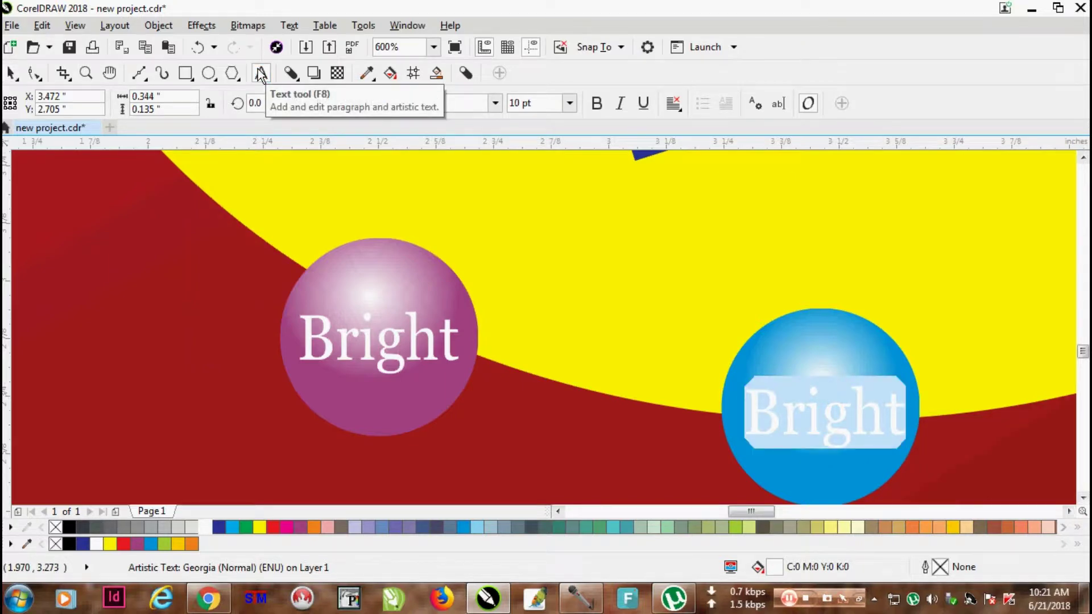
pyautogui.write('Clean')
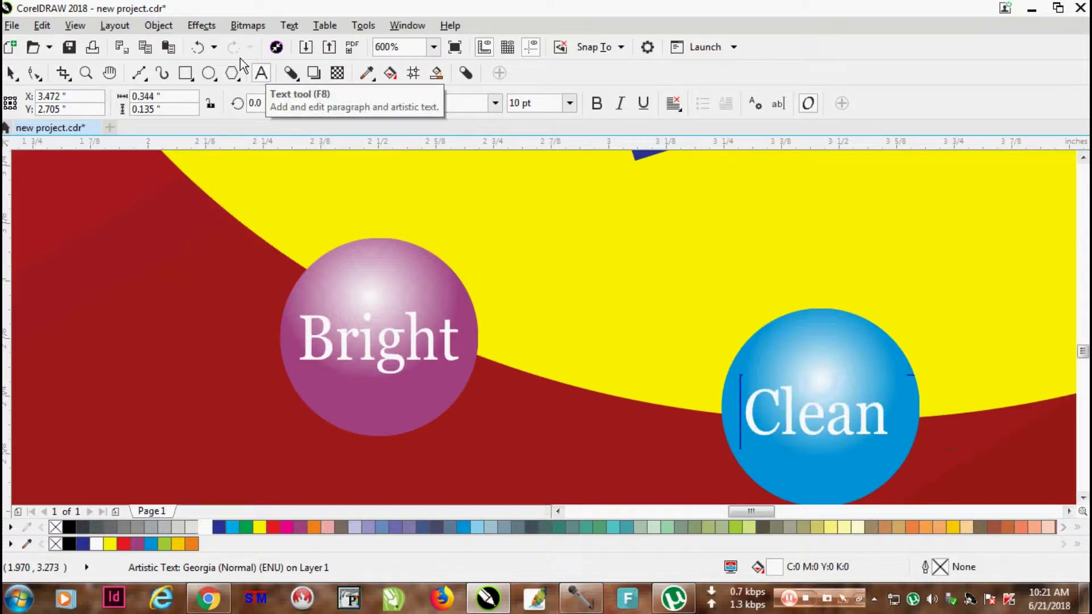
pyautogui.click(12, 73)
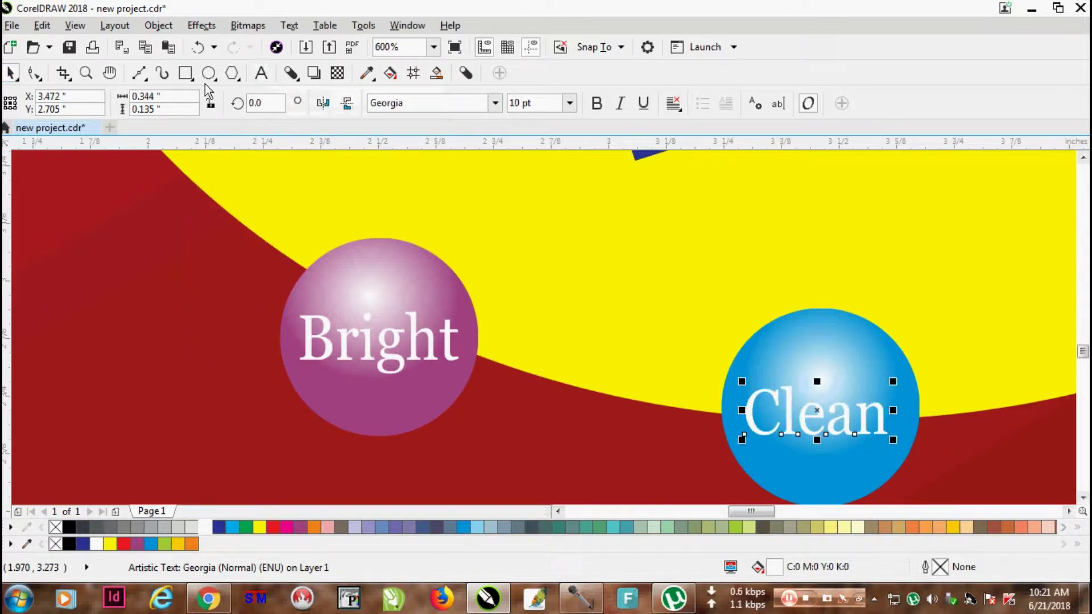
# - Fill the word "Clean" black and centre it on the blue ball
pyautogui.click(69, 527)
pyautogui.scroll(-2, 986, 441)
pyautogui.scroll(1, 1009, 441)
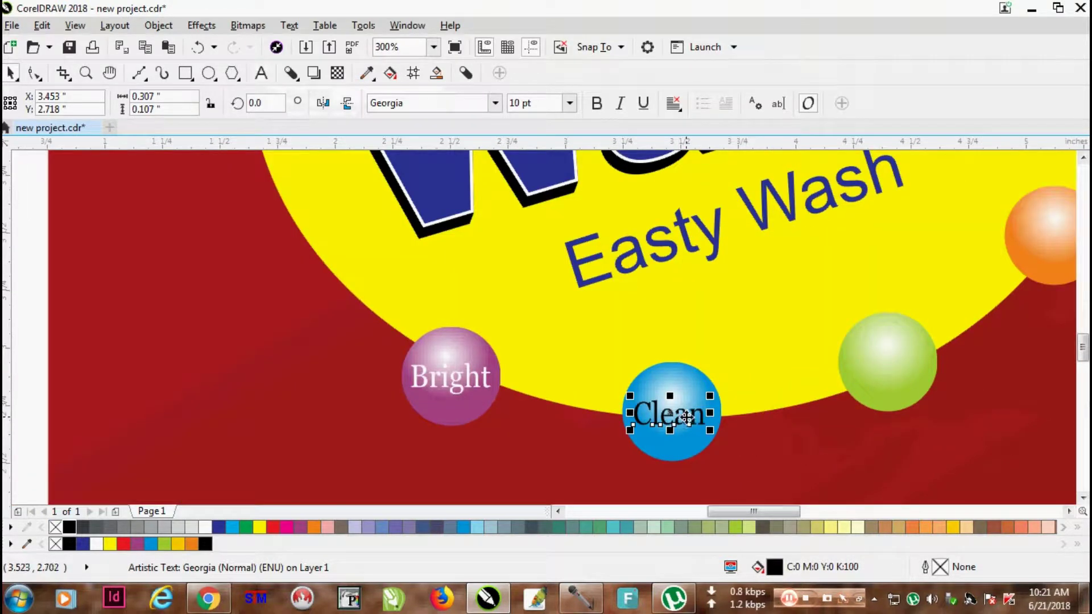
pyautogui.moveTo(687, 418); pyautogui.dragTo(690, 419)
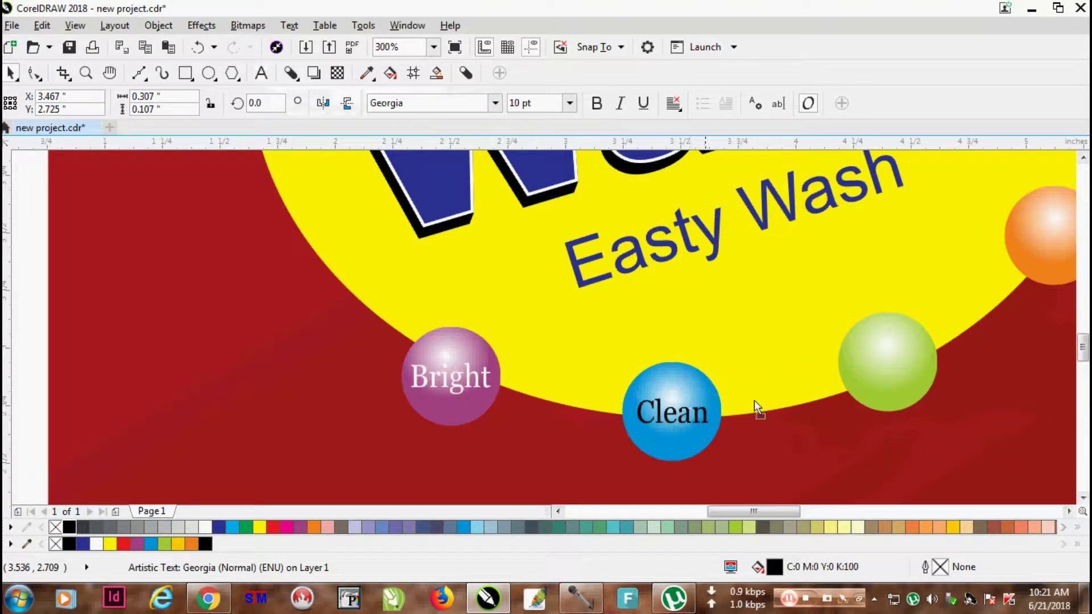
# - Copy the word "Clean" onto the green ball, change the copy's text to "Shine" and adjust its position on the ball
pyautogui.moveTo(754, 400); pyautogui.dragTo(907, 367)
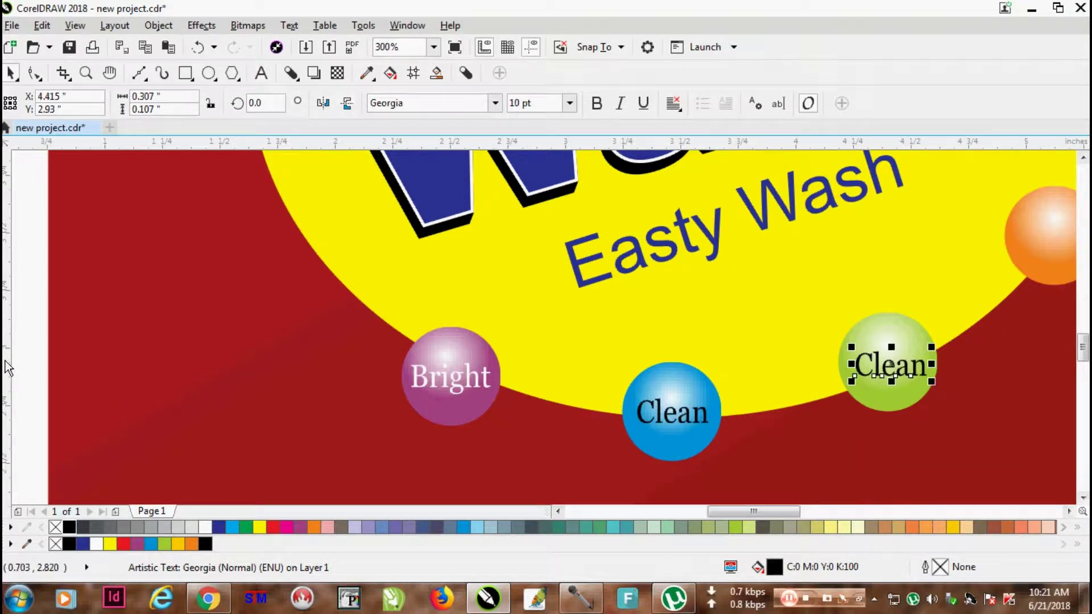
pyautogui.click(261, 74)
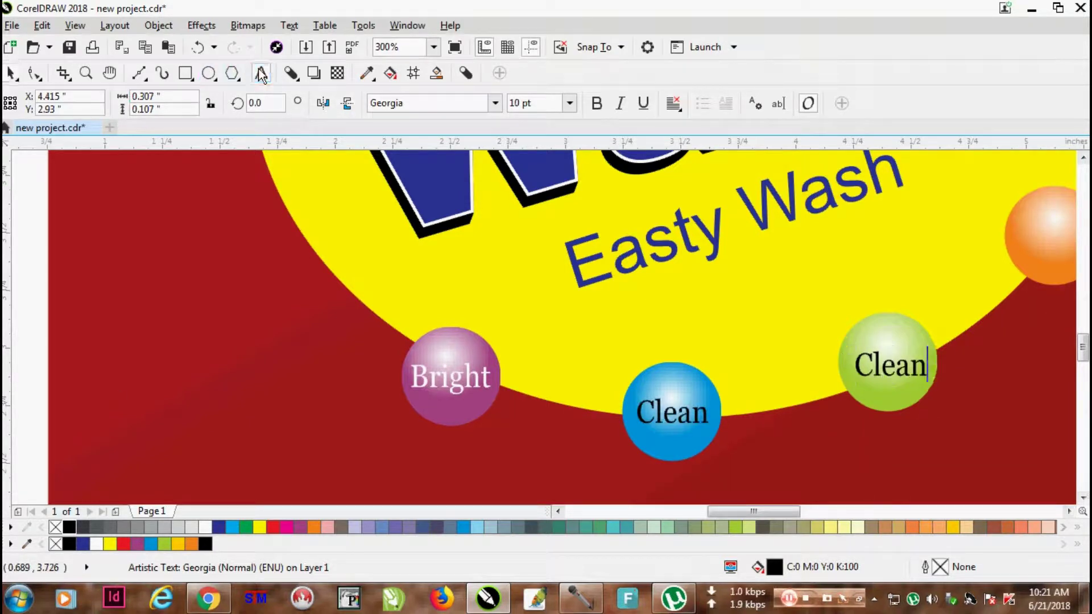
pyautogui.write('Sni')
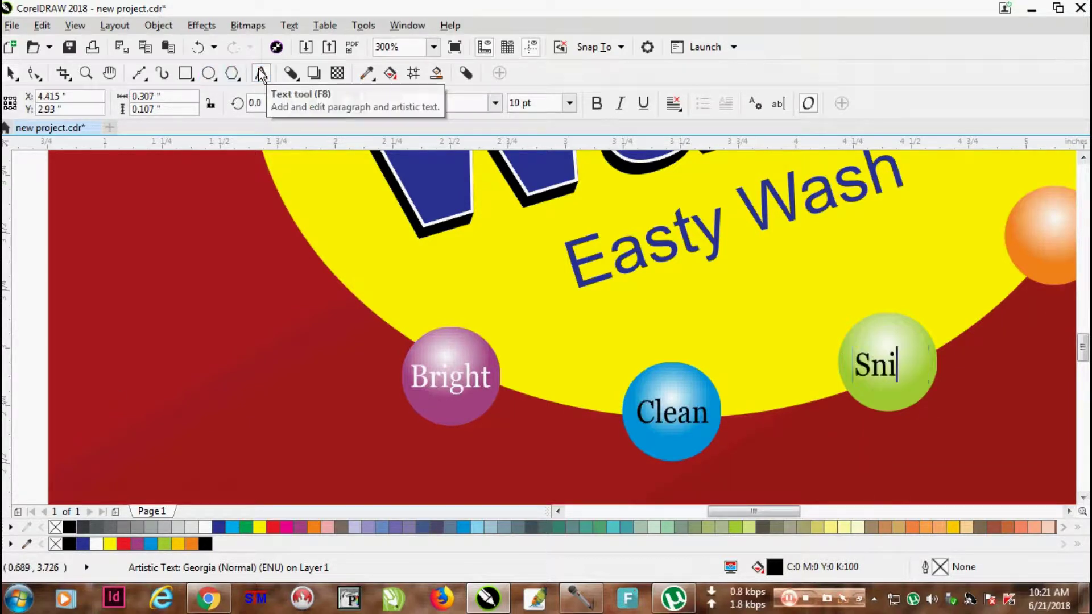
pyautogui.write('ne')
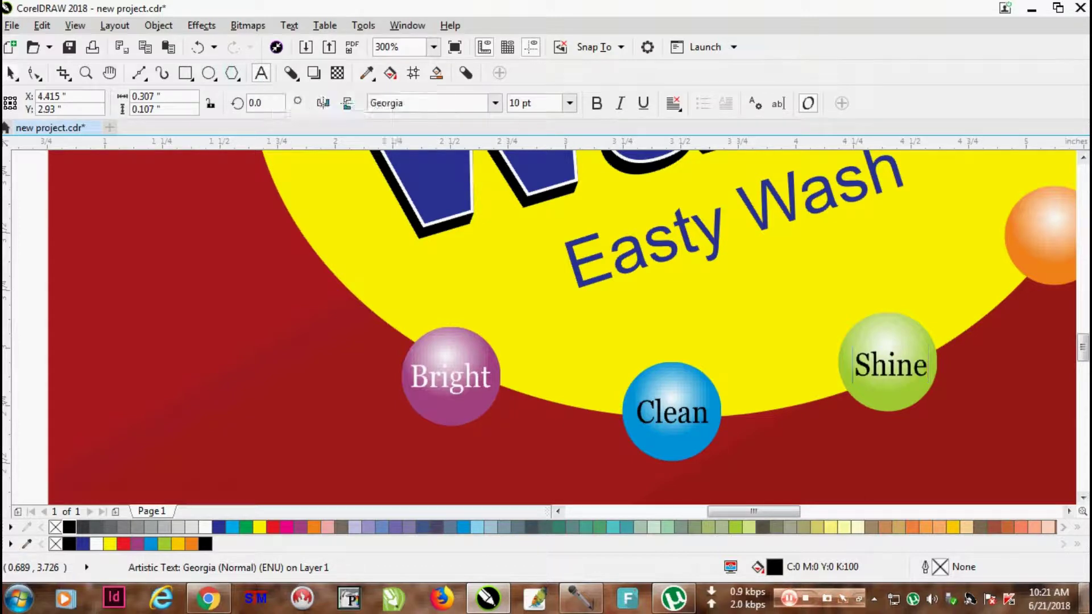
pyautogui.click(11, 74)
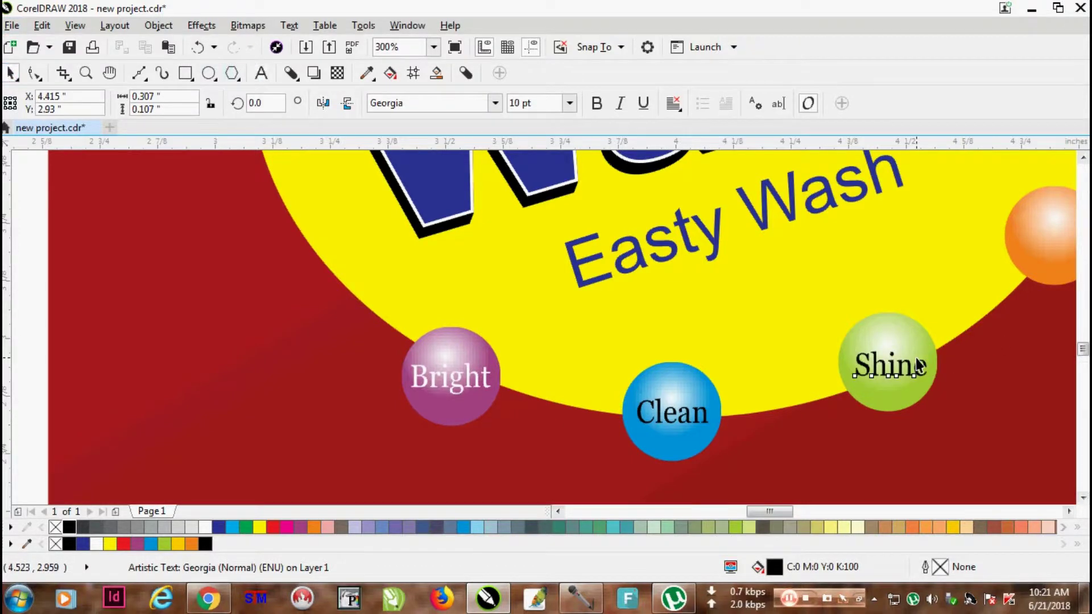
pyautogui.scroll(2, 916, 363)
pyautogui.moveTo(880, 374); pyautogui.dragTo(883, 373)
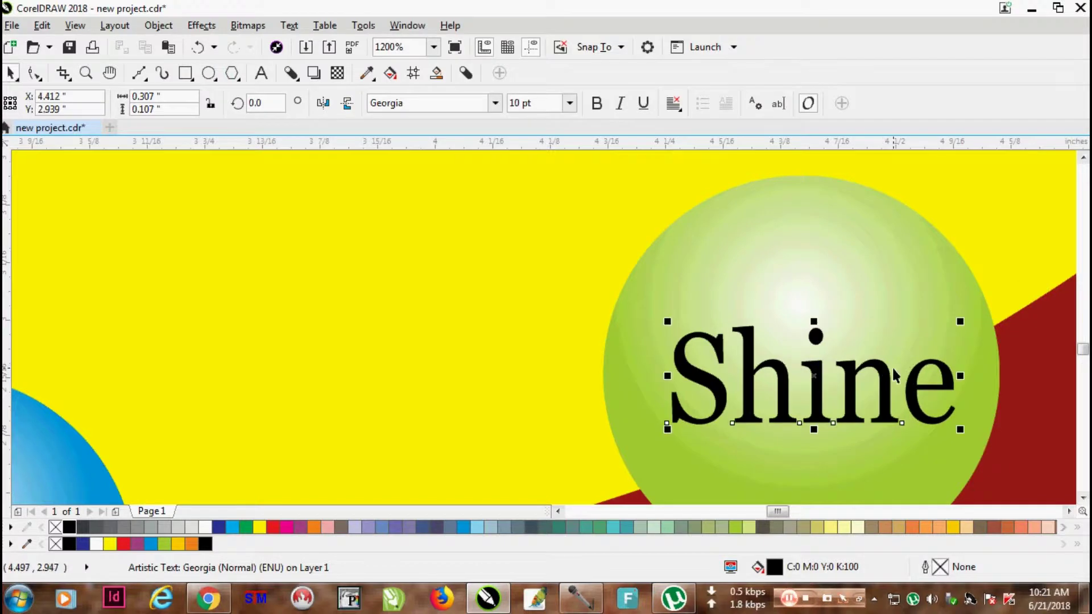
# - Copy the word "Shine" onto the orange ball and change the copy's text to "Soft"
pyautogui.scroll(-7, 891, 366)
pyautogui.scroll(4, 965, 342)
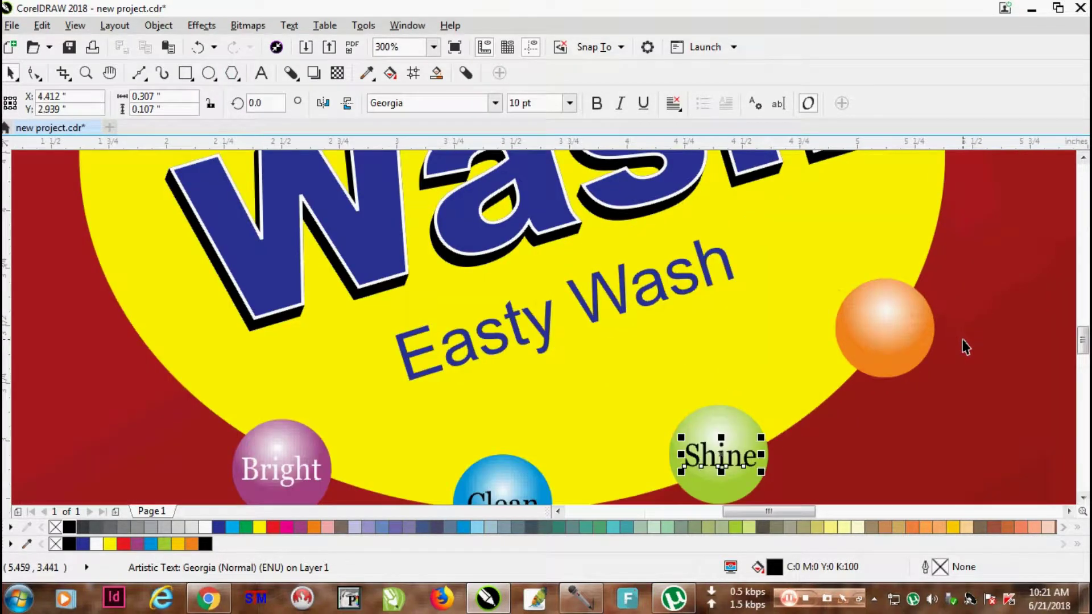
pyautogui.moveTo(728, 466); pyautogui.dragTo(888, 336)
pyautogui.rightClick(888, 337)
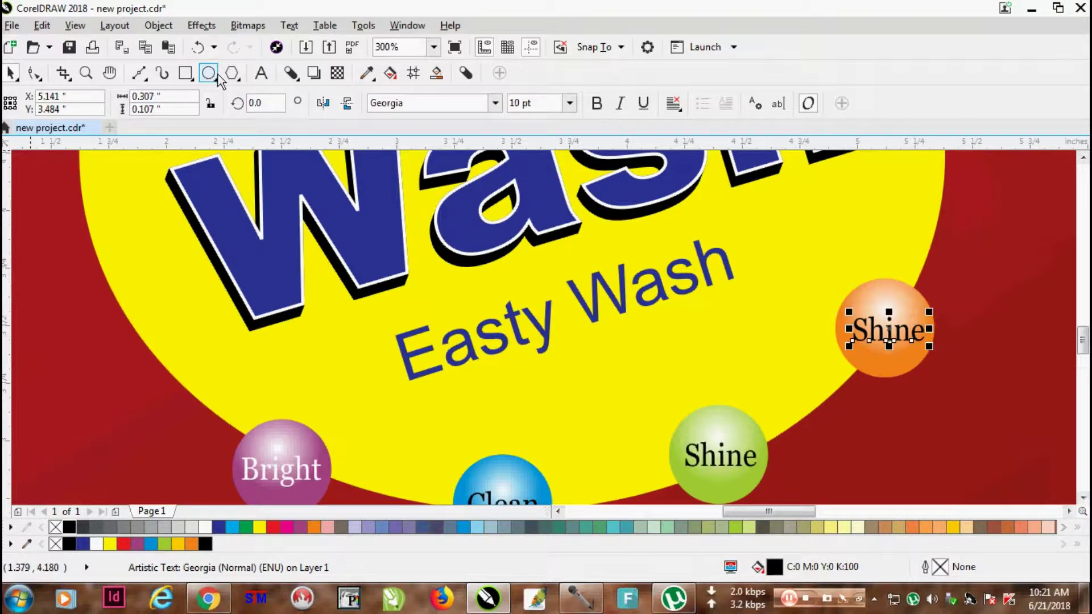
pyautogui.click(266, 72)
pyautogui.write('Sof')
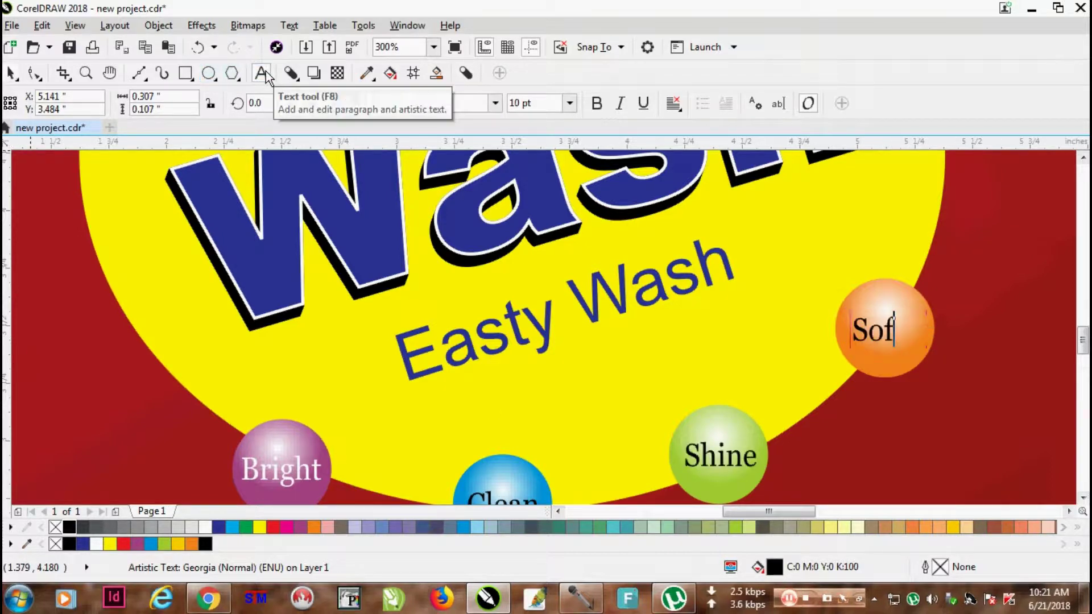
pyautogui.write('t')
pyautogui.click(11, 73)
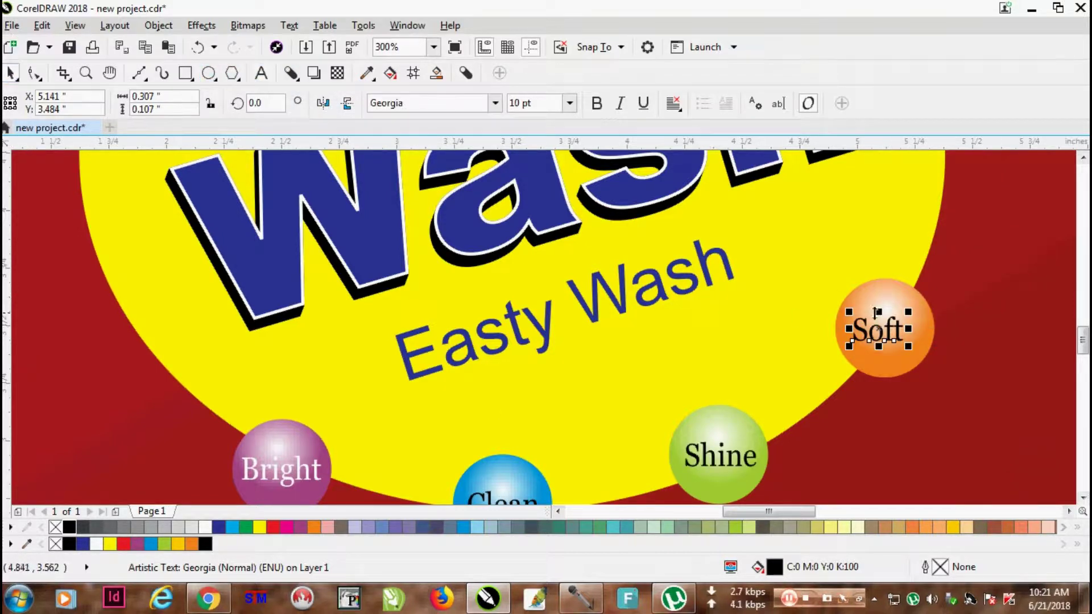
# - Centre the word "Soft" on the orange ball, fill it white and deselect it
pyautogui.click(882, 330)
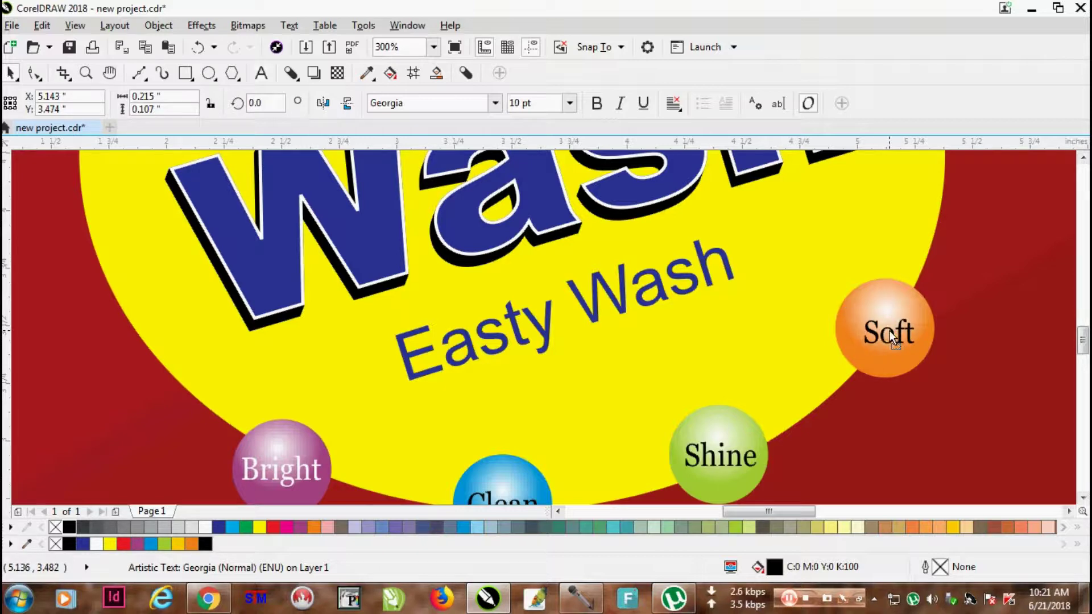
pyautogui.click(889, 330)
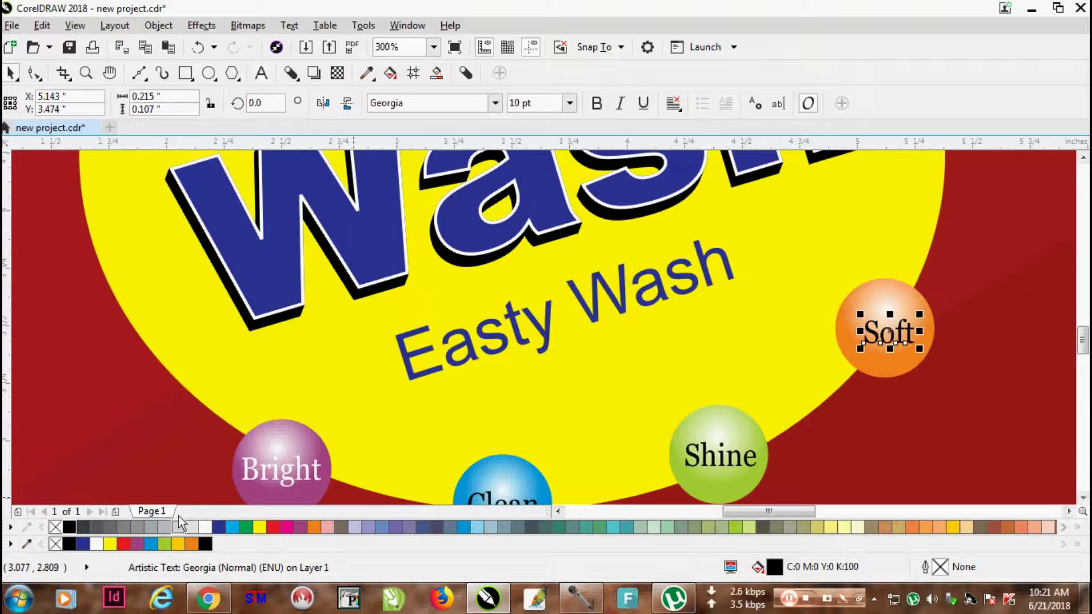
pyautogui.click(206, 527)
pyautogui.scroll(-1, 469, 373)
pyautogui.scroll(2, 685, 354)
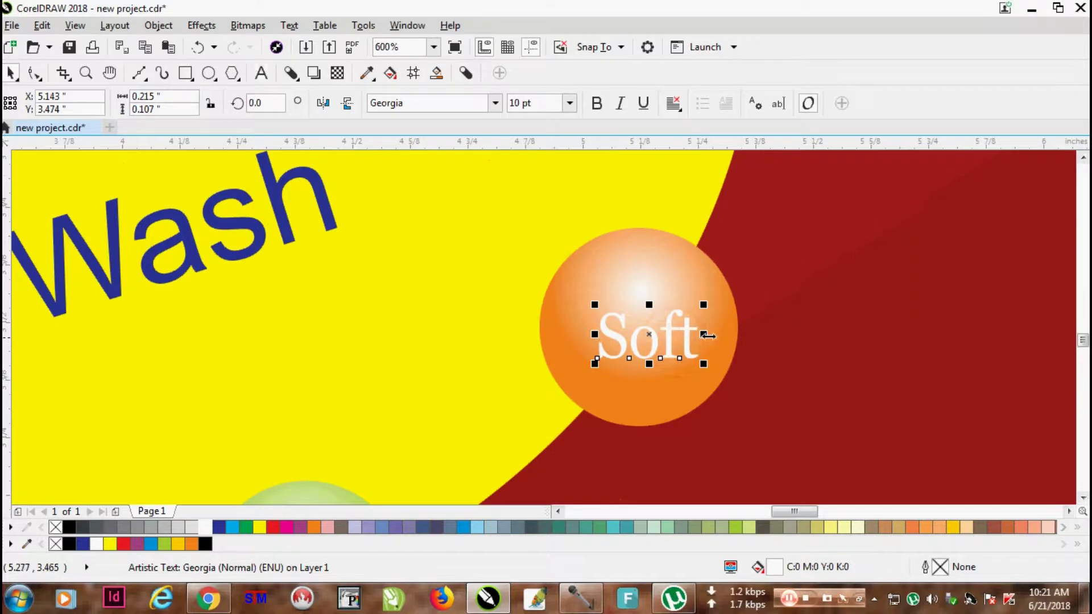
pyautogui.scroll(-2, 708, 335)
pyautogui.click(859, 321)
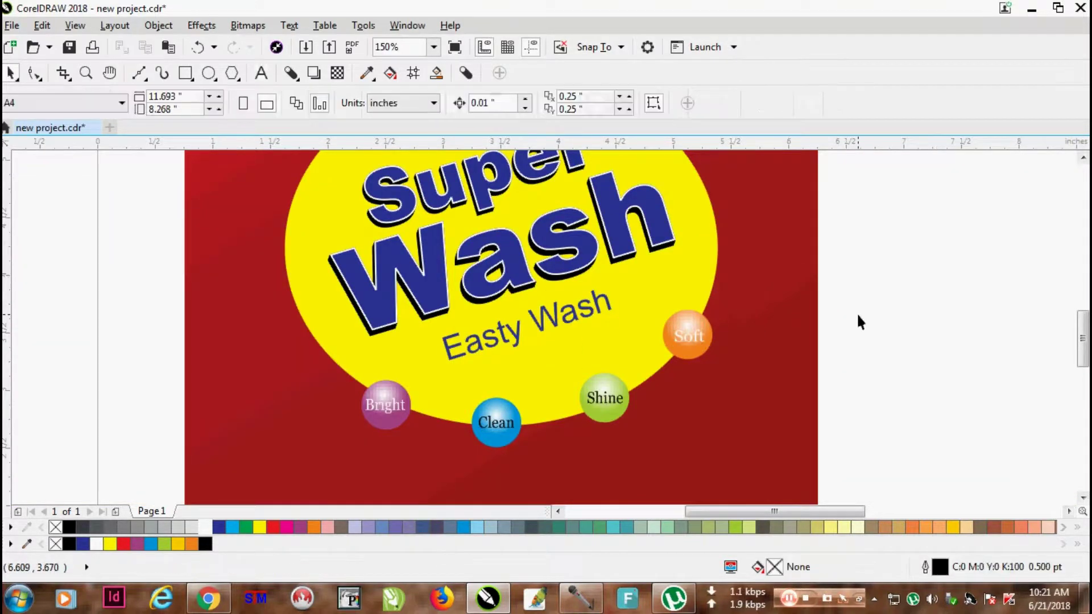
# - Make the "Easty Wash" text inside the logo group bold and deselect it
pyautogui.scroll(-1, 856, 312)
pyautogui.scroll(1, 824, 293)
pyautogui.scroll(-1, 824, 285)
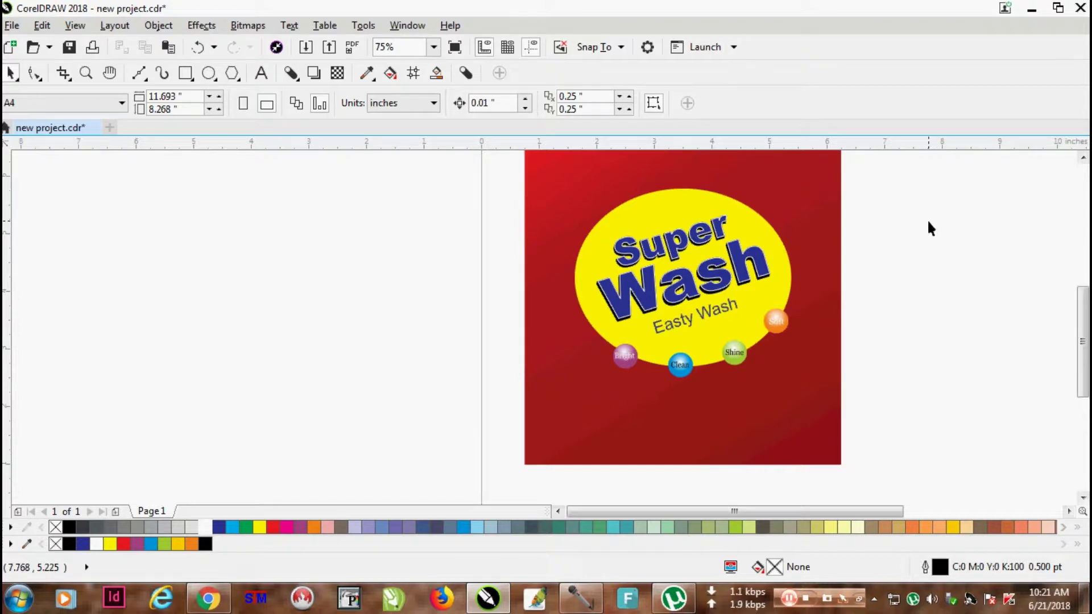
pyautogui.click(676, 321)
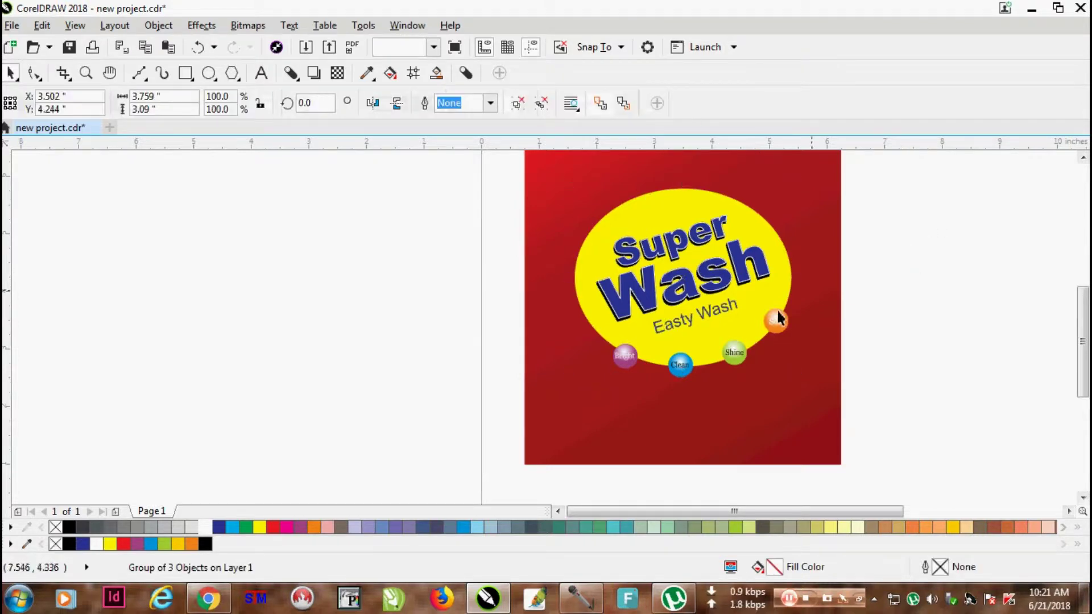
pyautogui.press('Escape')
pyautogui.keyDown('ctrl'); pyautogui.click(725, 306); pyautogui.keyUp('ctrl')
pyautogui.click(595, 103)
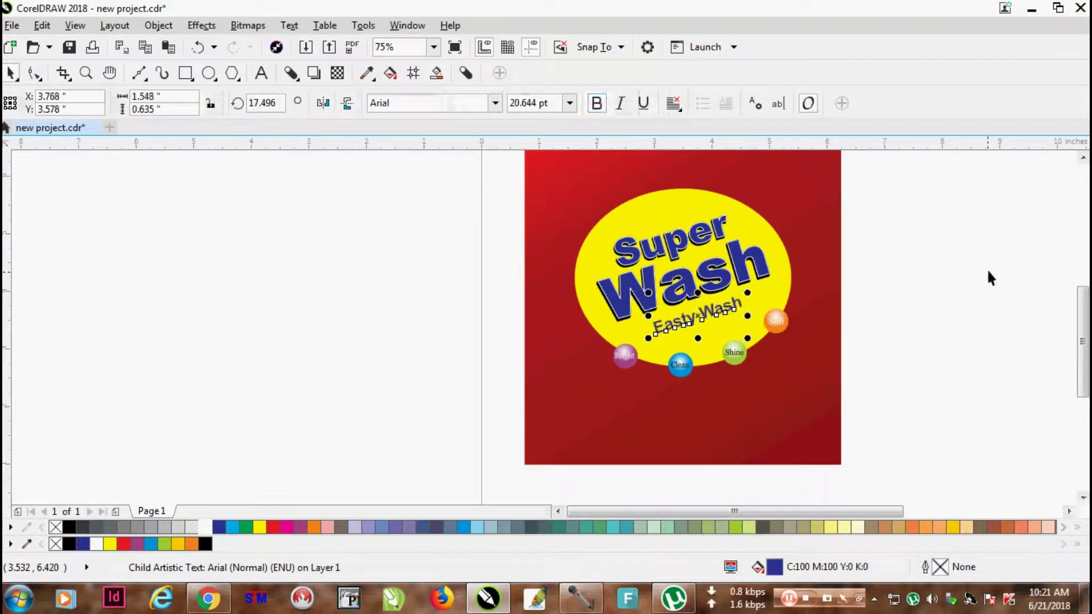
pyautogui.click(935, 216)
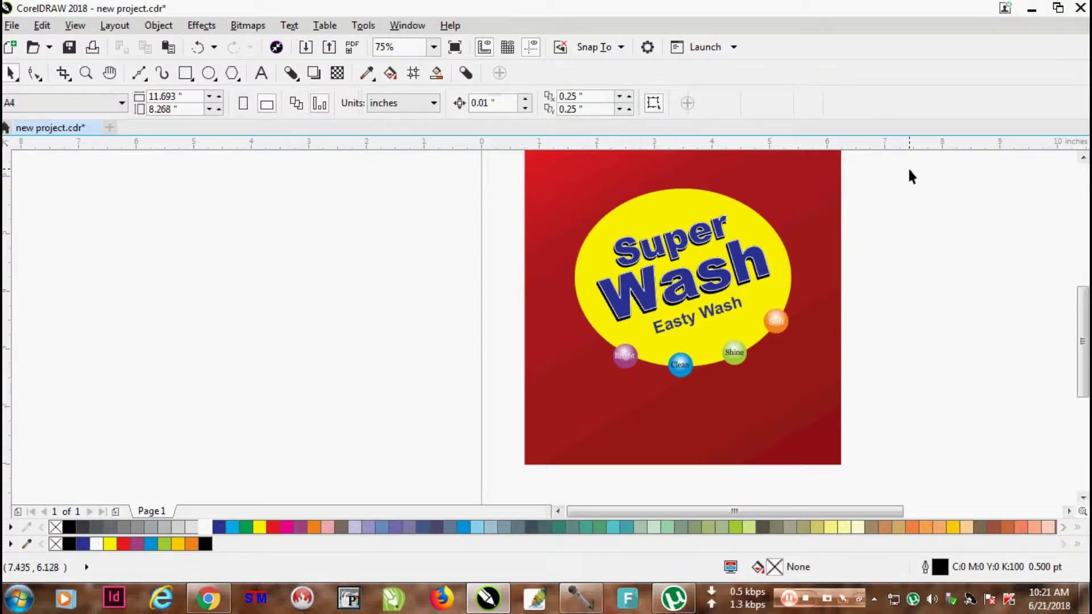
# - Group the ellipse logo together with the four balls and their words
pyautogui.moveTo(908, 169); pyautogui.dragTo(496, 418)
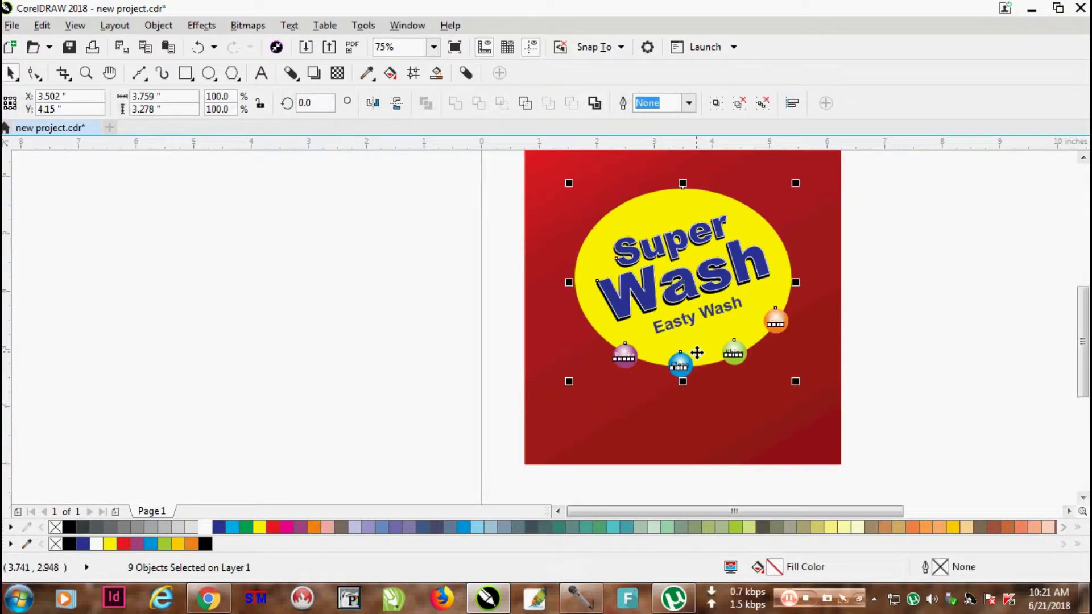
pyautogui.hotkey('ctrl', 'g')
# - Reduce the grouped logo's height to about 2.9 in and rotate it counterclockwise by about 9.8 degrees
pyautogui.scroll(-3, 719, 290)
pyautogui.scroll(2, 705, 282)
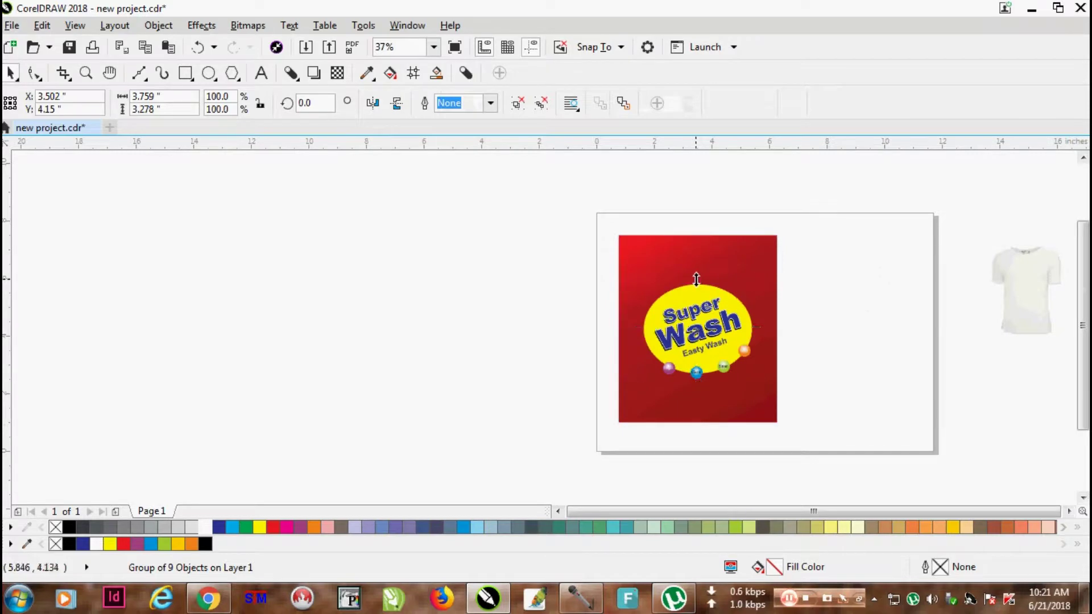
pyautogui.moveTo(696, 279); pyautogui.dragTo(699, 289)
pyautogui.scroll(2, 702, 296)
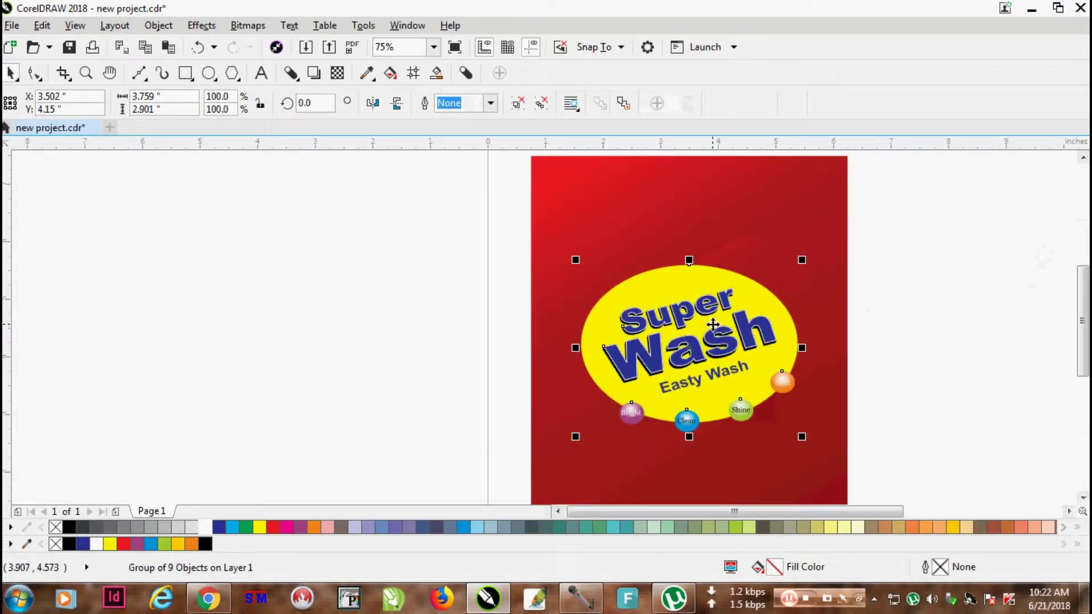
pyautogui.click(713, 325)
pyautogui.moveTo(805, 440); pyautogui.dragTo(819, 419)
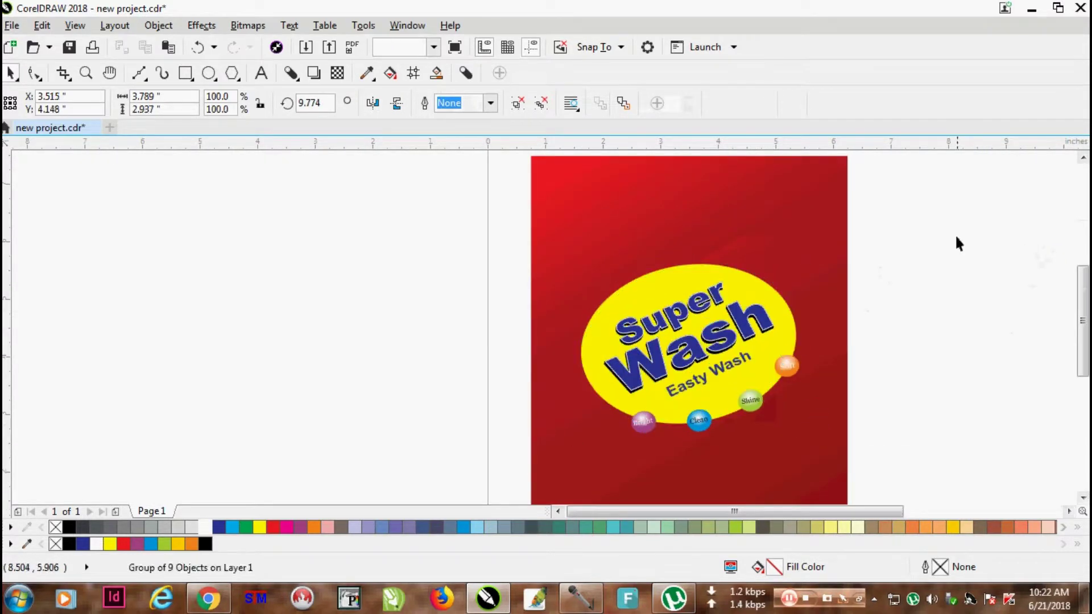
# - Enlarge the grouped ellipse logo slightly about its centre on the red background and deselect it
pyautogui.moveTo(945, 212); pyautogui.dragTo(466, 495)
pyautogui.moveTo(805, 252)
pyautogui.mouseDown()
pyautogui.moveTo(824, 241)
pyautogui.moveTo(819, 249)
pyautogui.mouseUp()
pyautogui.click(939, 256)
pyautogui.scroll(-4, 939, 256)
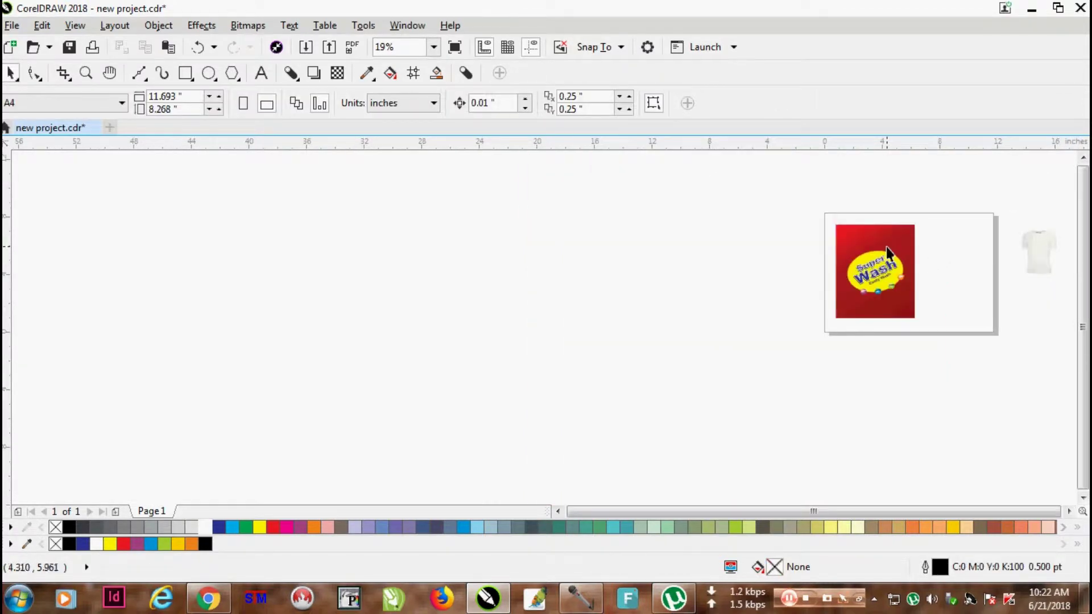
pyautogui.scroll(4, 880, 250)
pyautogui.scroll(-4, 880, 240)
pyautogui.scroll(4, 905, 237)
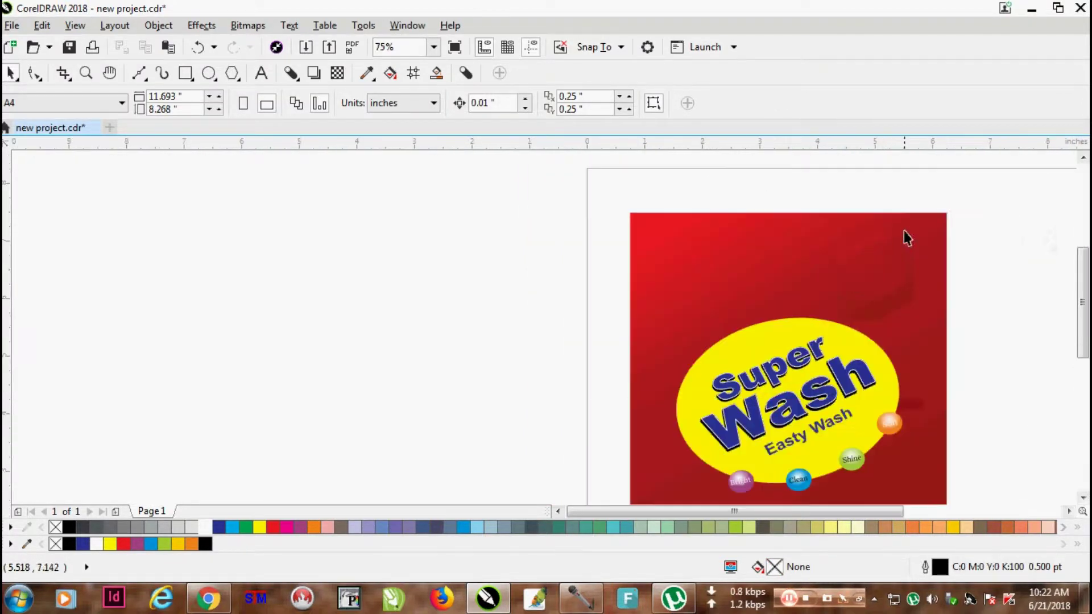
# - Add margin guidelines inside the red rectangle: horizontals at about 7.06 and 1.45 in, verticals at about 1.2 and 5.8 in
pyautogui.moveTo(862, 144); pyautogui.dragTo(884, 237)
pyautogui.scroll(-4, 892, 299)
pyautogui.scroll(2, 899, 322)
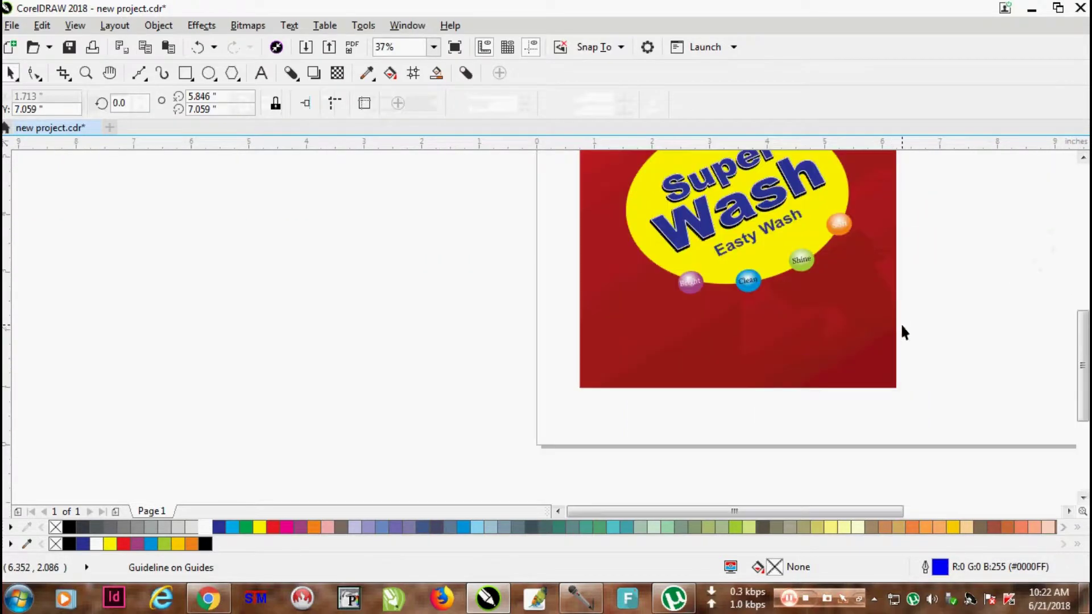
pyautogui.moveTo(907, 146); pyautogui.dragTo(942, 363)
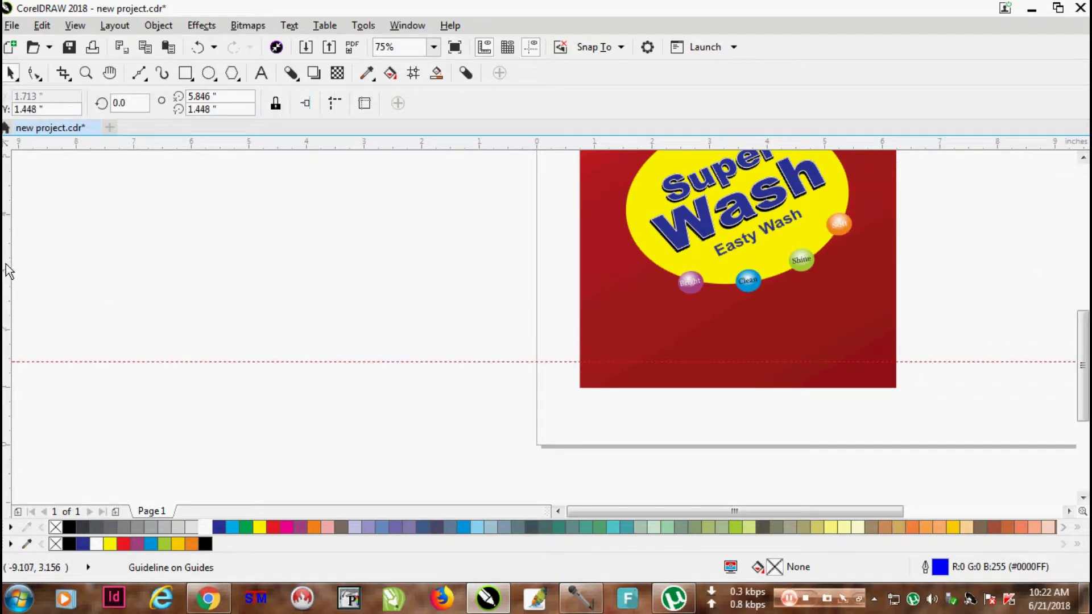
pyautogui.moveTo(560, 396); pyautogui.dragTo(605, 390)
pyautogui.moveTo(813, 350); pyautogui.dragTo(869, 383)
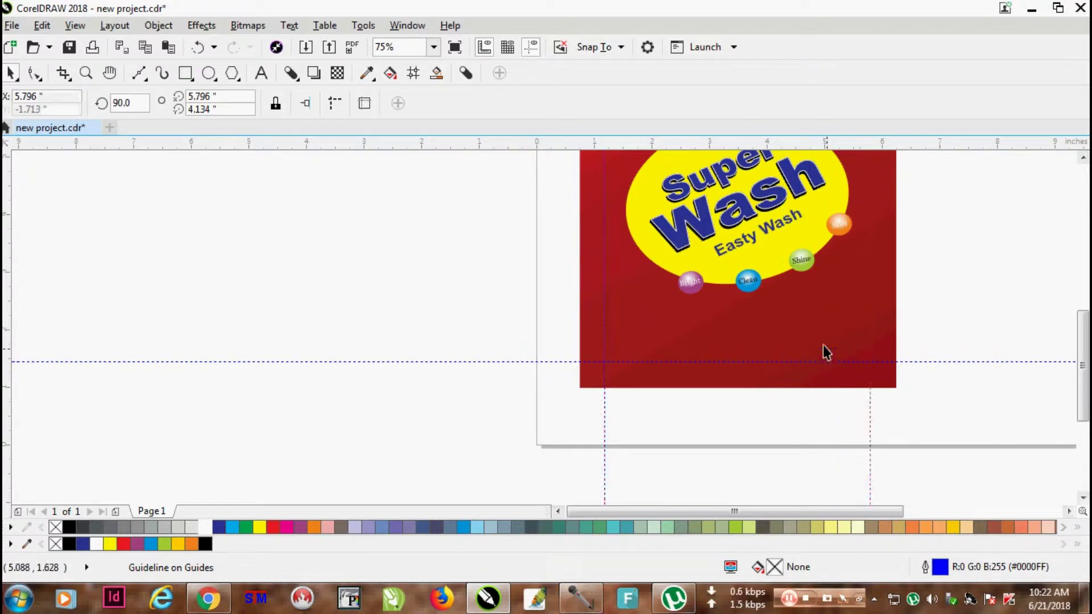
# - Add the text "WASHING POWDER" below the logo in bold Arial
pyautogui.scroll(3, 824, 349)
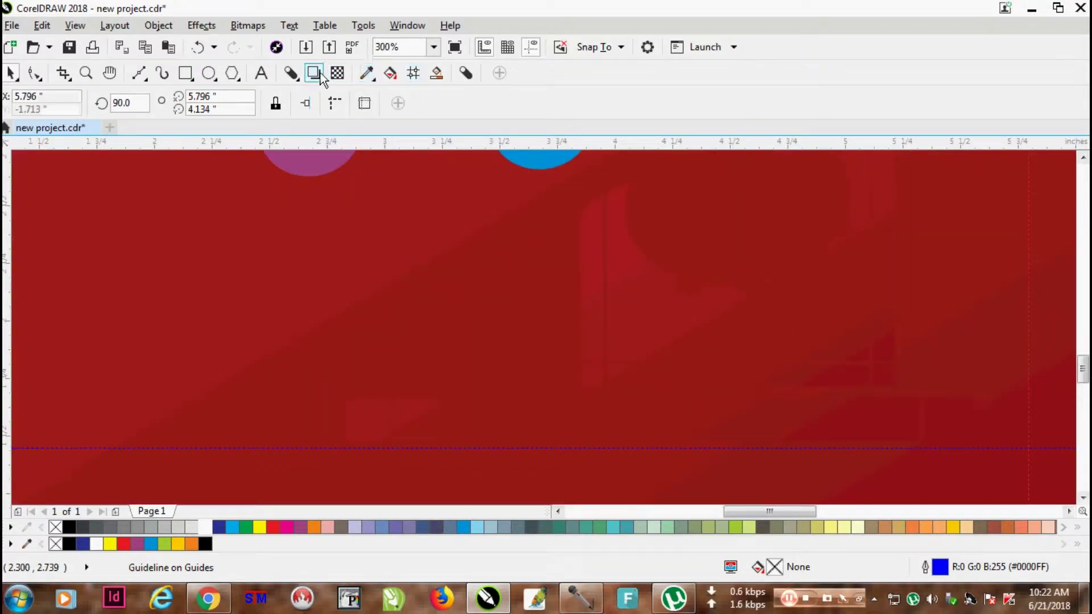
pyautogui.click(262, 74)
pyautogui.click(551, 406)
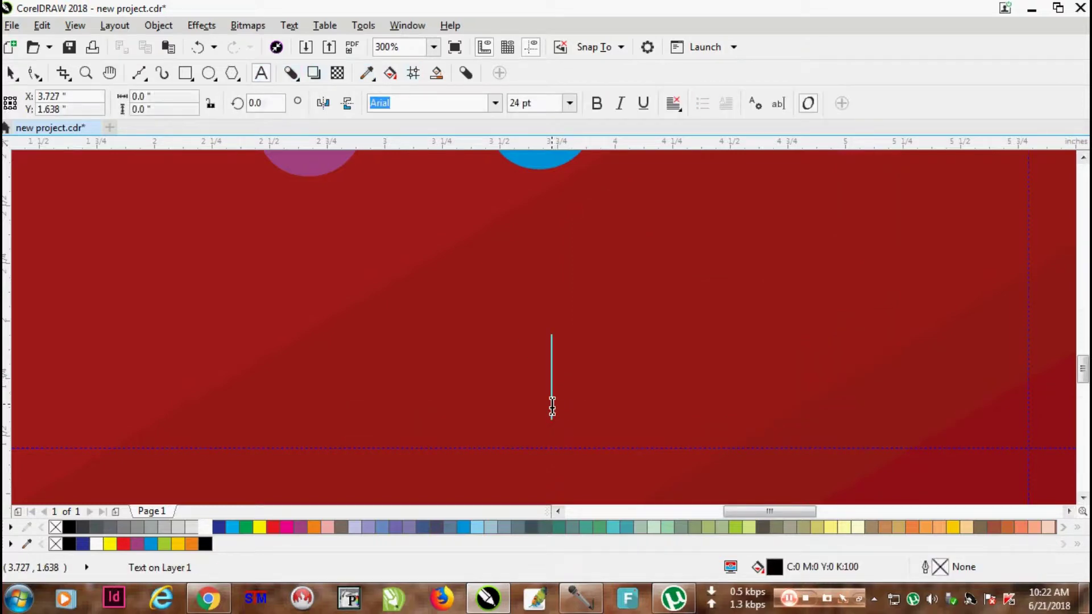
pyautogui.write('WS')
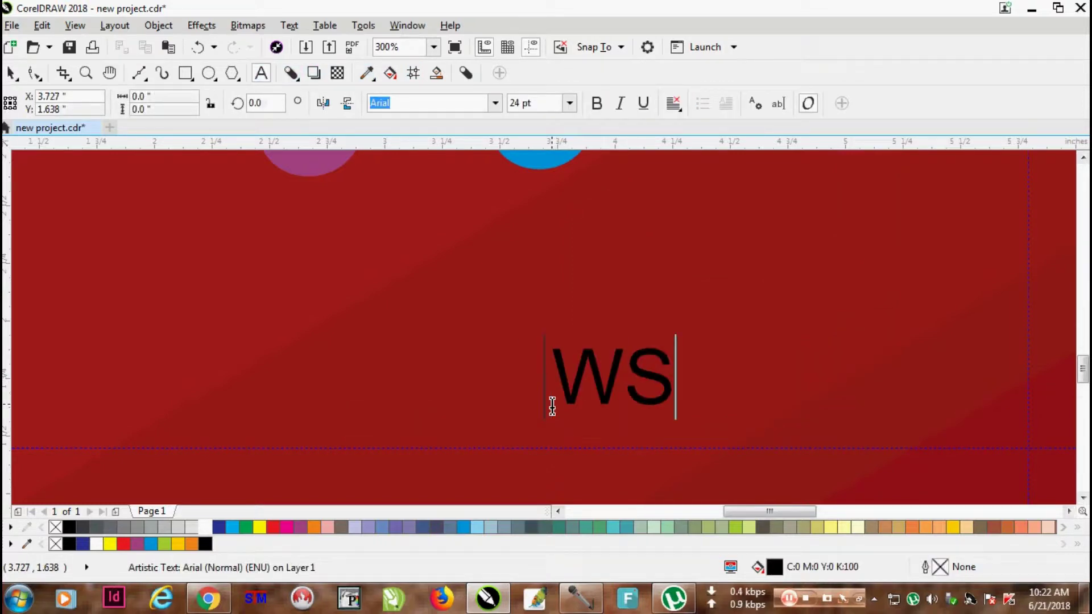
pyautogui.press('BackSpace')
pyautogui.write('ASHI')
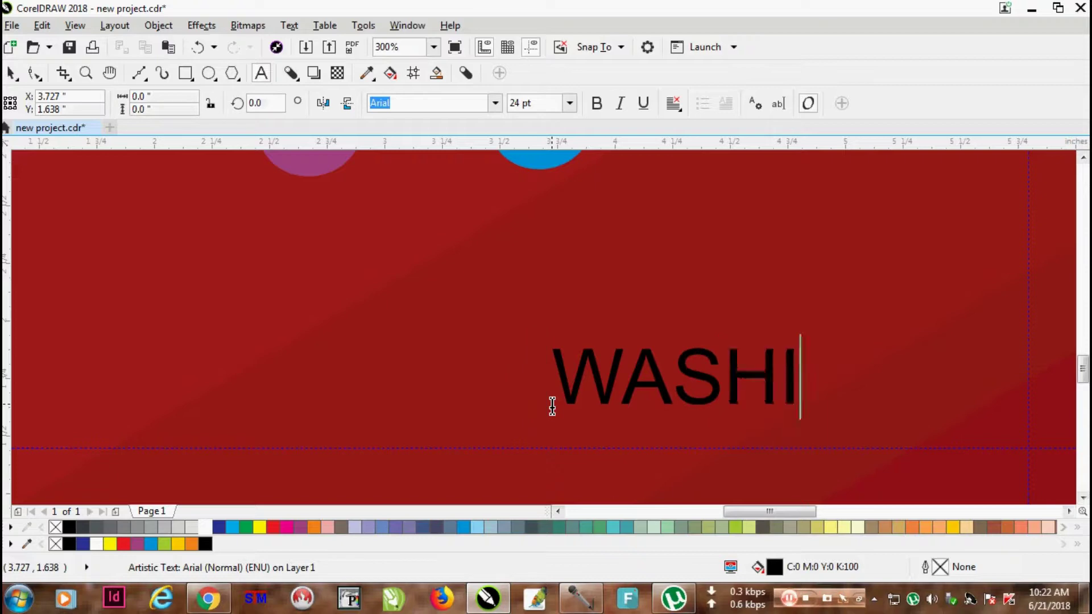
pyautogui.write('NG POWDER')
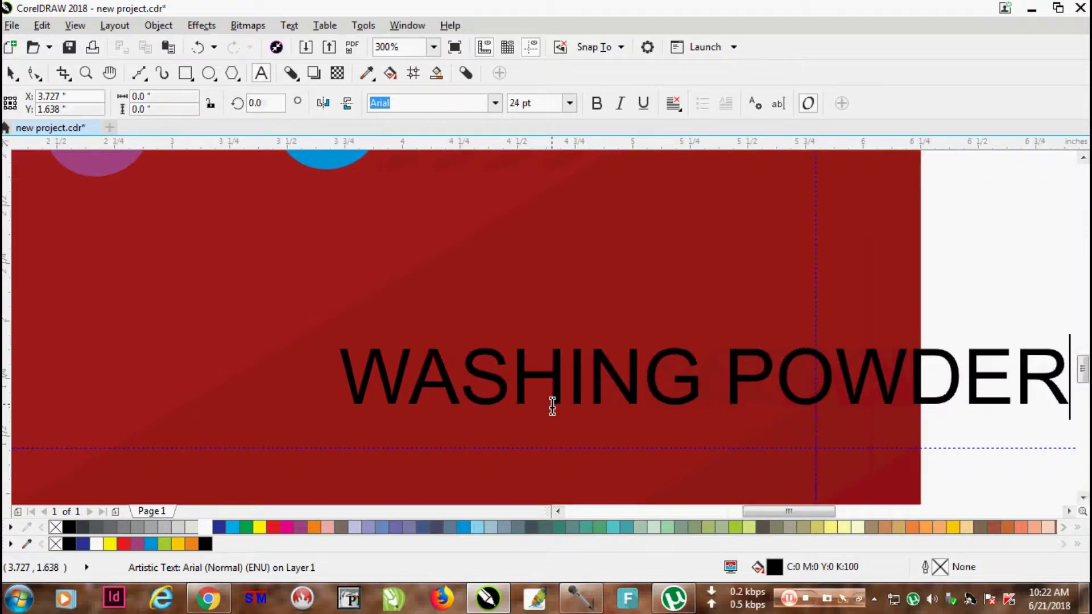
pyautogui.hotkey('ctrl', 'a')
pyautogui.click(596, 103)
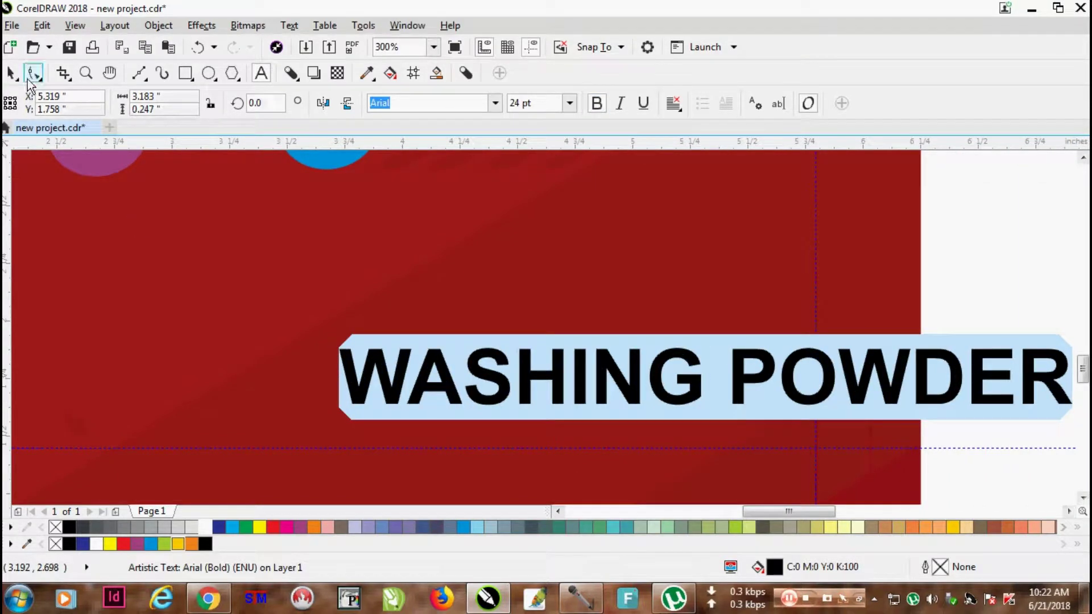
pyautogui.click(11, 72)
# - Set the "WASHING POWDER" text to 13 pt, fill it white and place it just above the lower guideline
pyautogui.scroll(-2, 381, 352)
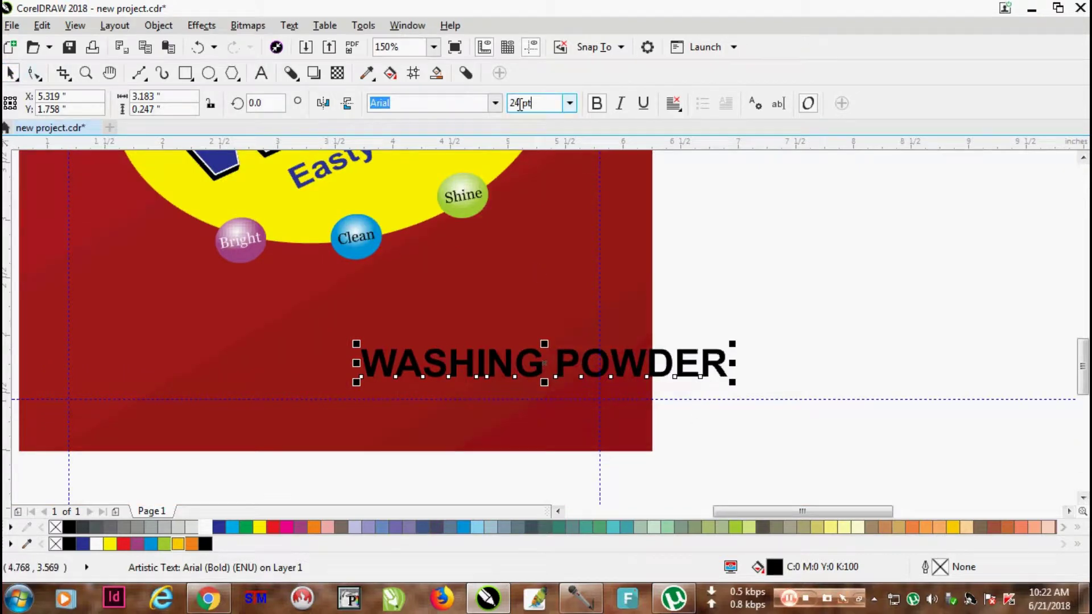
pyautogui.press('Return')
pyautogui.write('13')
pyautogui.press('Return')
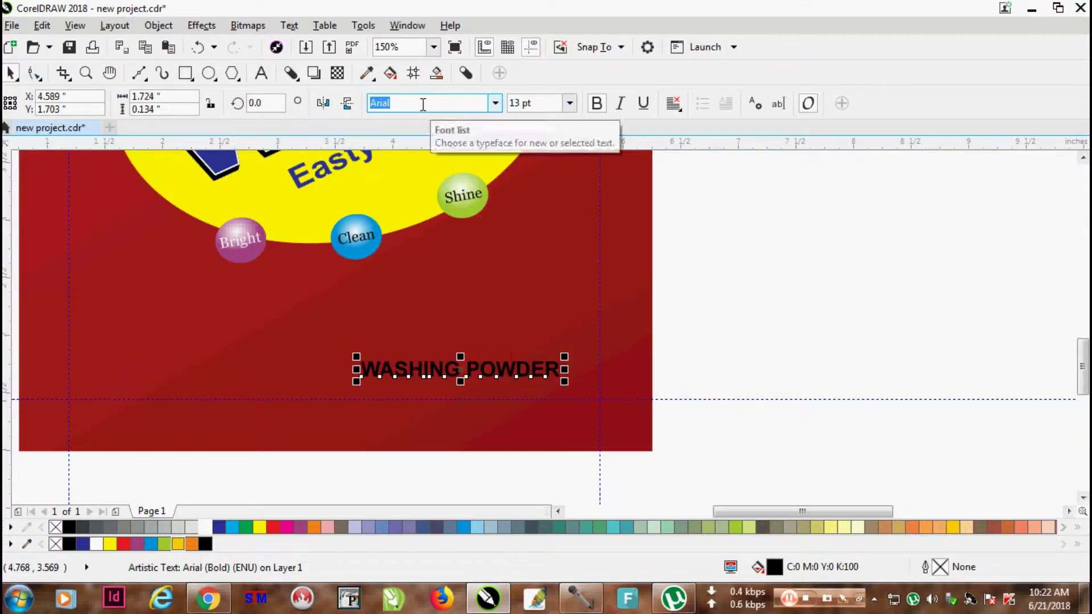
pyautogui.click(205, 527)
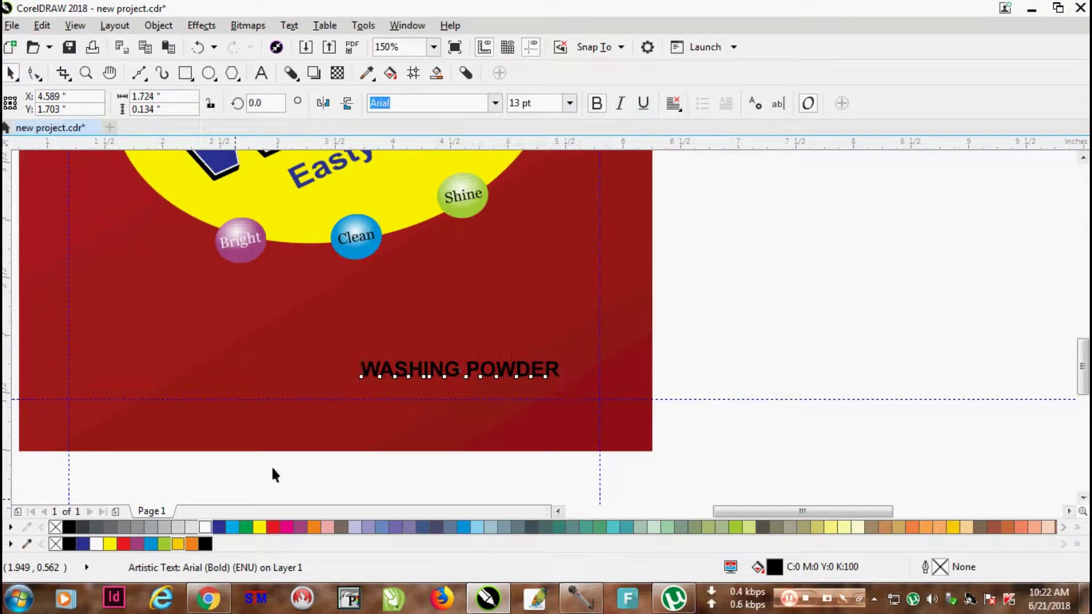
pyautogui.moveTo(447, 376); pyautogui.dragTo(402, 384)
pyautogui.click(681, 222)
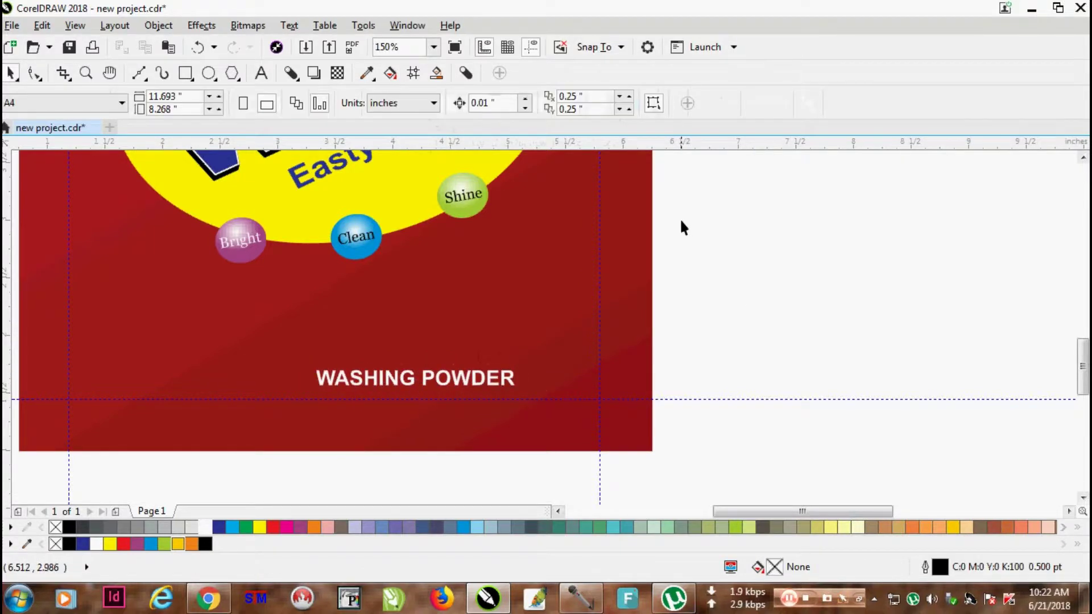
# - Draw a circle about 0.4 in wide at the end of "WASHING POWDER", filled yellow with no outline
pyautogui.click(209, 72)
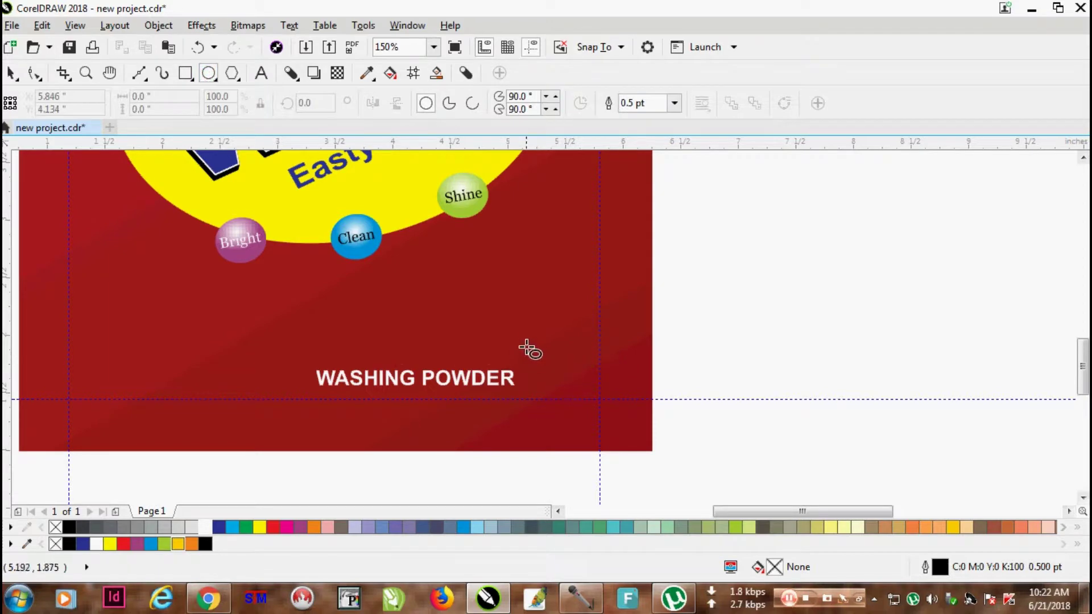
pyautogui.moveTo(524, 342); pyautogui.dragTo(573, 389)
pyautogui.click(11, 73)
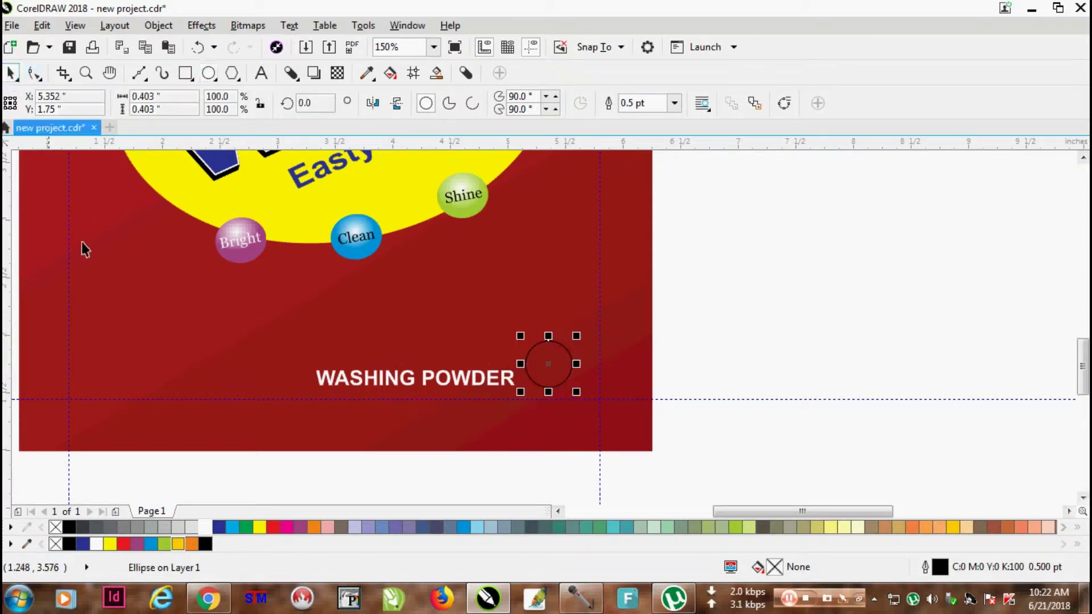
pyautogui.click(110, 544)
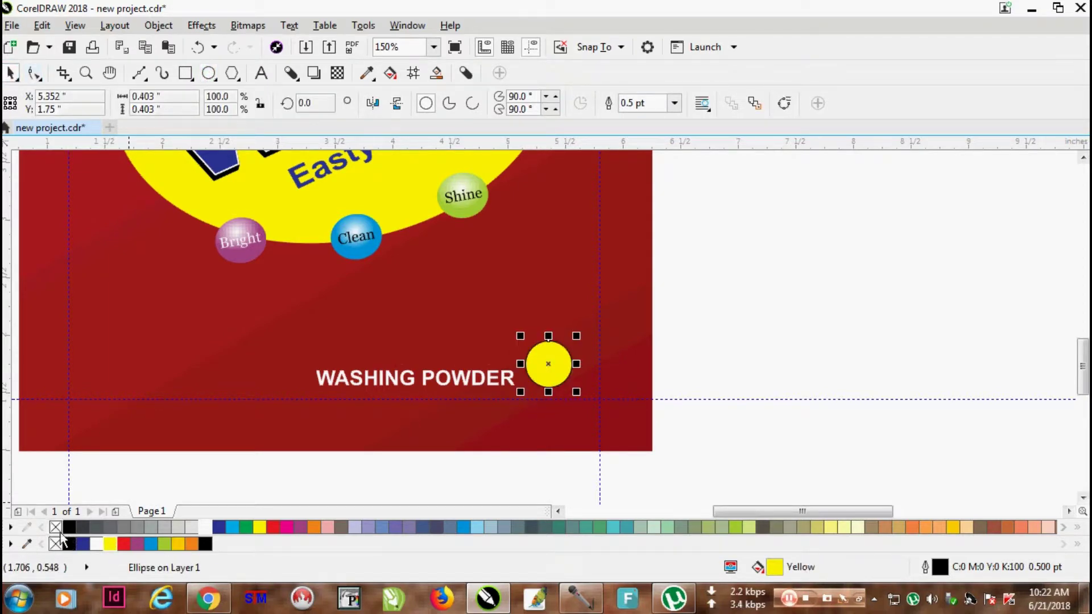
pyautogui.scroll(2, 495, 392)
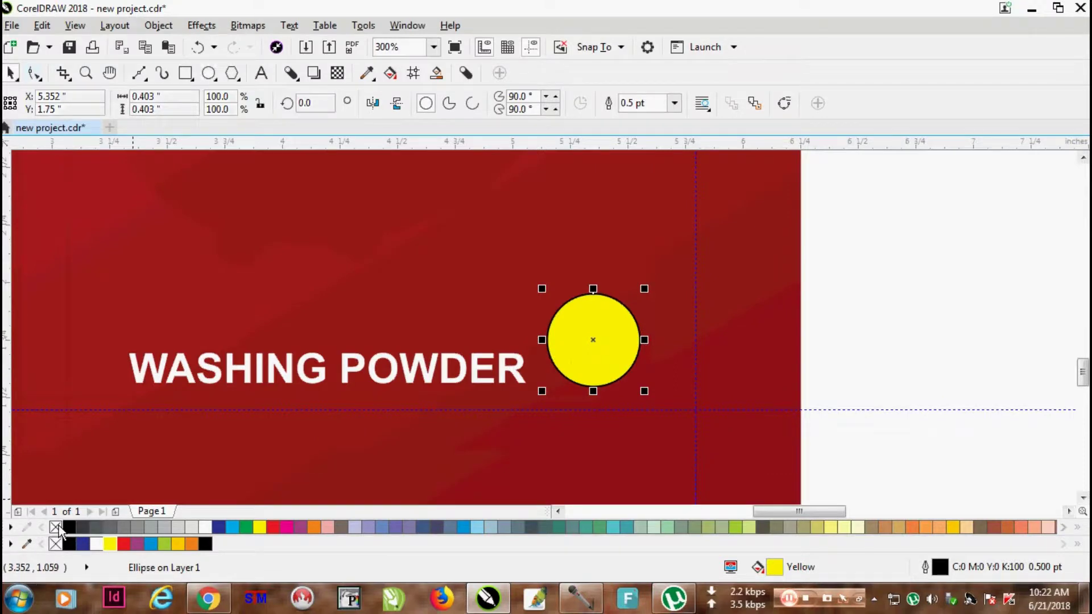
pyautogui.rightClick(56, 527)
# - Align the yellow circle to the vertical middle of the "WASHING POWDER" text
pyautogui.keyDown('shift'); pyautogui.click(253, 378); pyautogui.keyUp('shift')
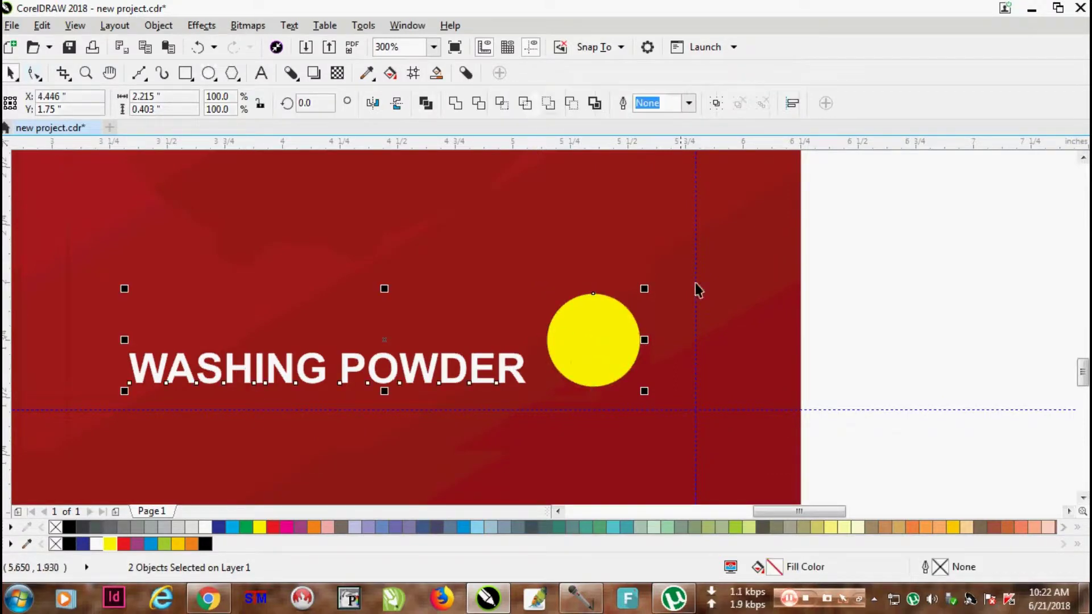
pyautogui.press('e')
pyautogui.click(790, 238)
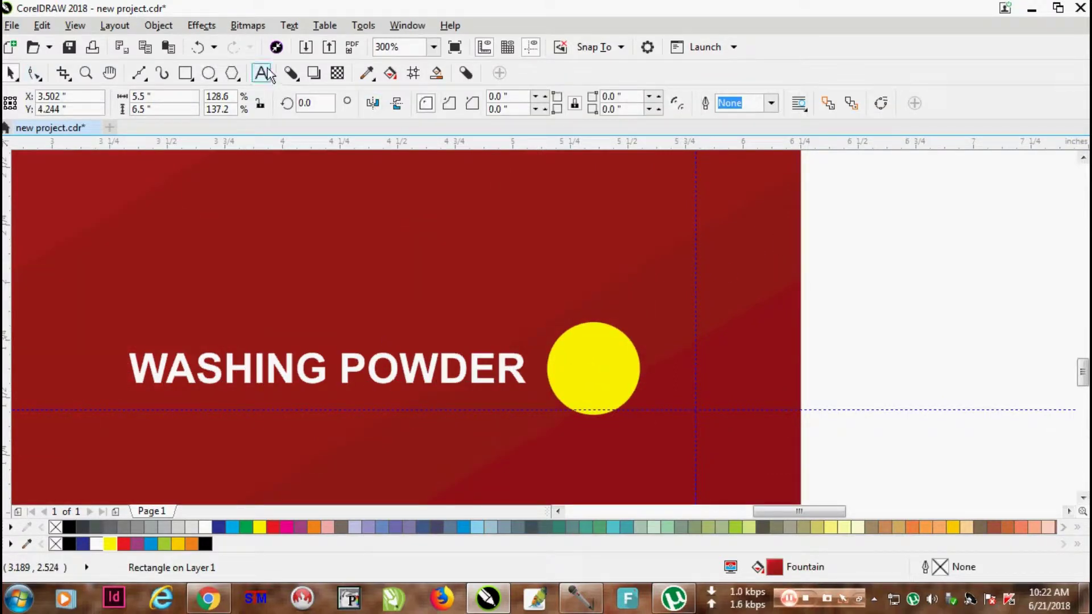
# - Add the text "1Kg." on the yellow circle
pyautogui.click(265, 74)
pyautogui.click(571, 372)
pyautogui.write('1')
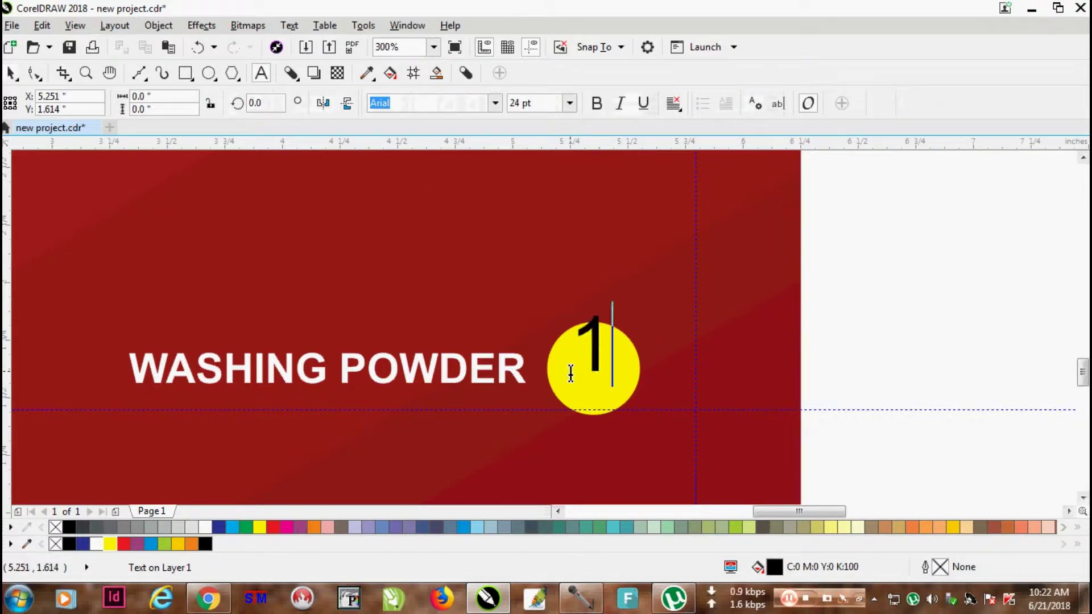
pyautogui.write(' kG.')
pyautogui.press('BackSpace')
pyautogui.press('BackSpace')
pyautogui.press('BackSpace')
pyautogui.press('BackSpace')
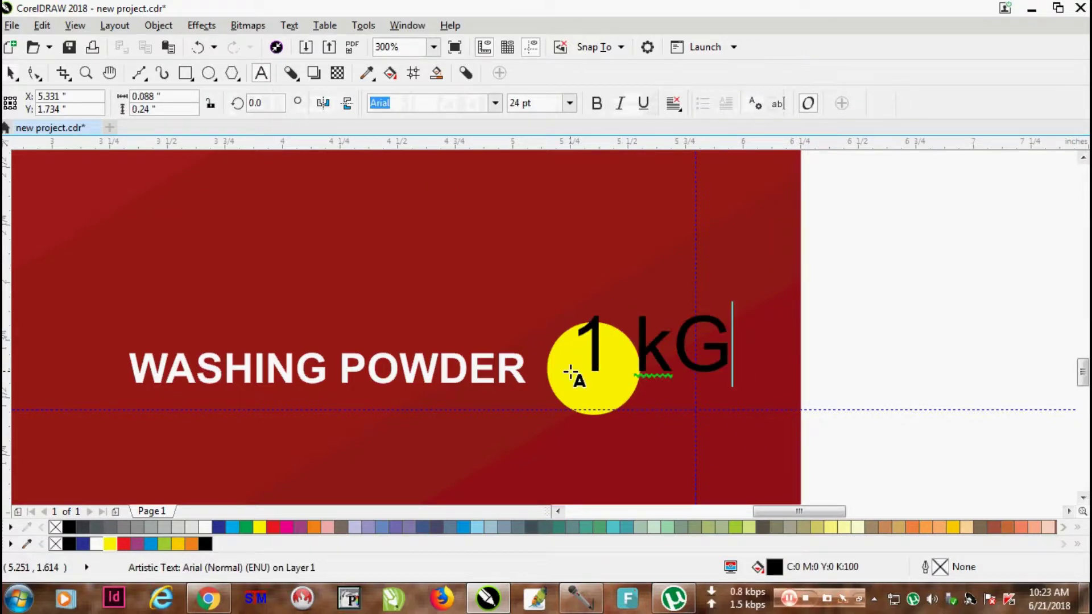
pyautogui.write('Kg.')
# - Set the "1Kg." text to 12 pt bold and position it at the centre of the yellow circle
pyautogui.hotkey('ctrl', 'a')
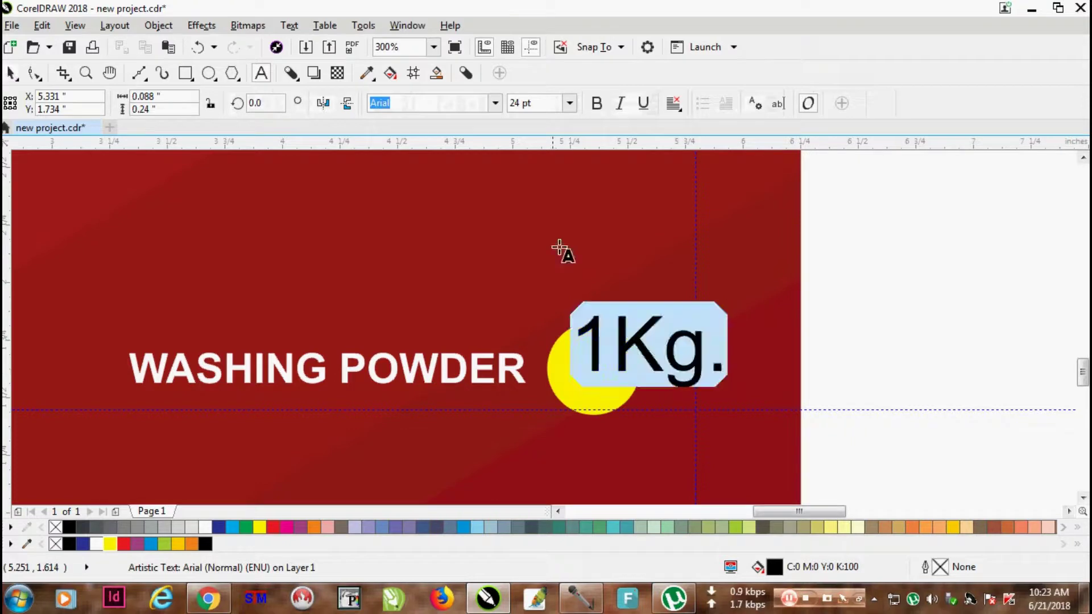
pyautogui.click(535, 103)
pyautogui.write('12')
pyautogui.press('Return')
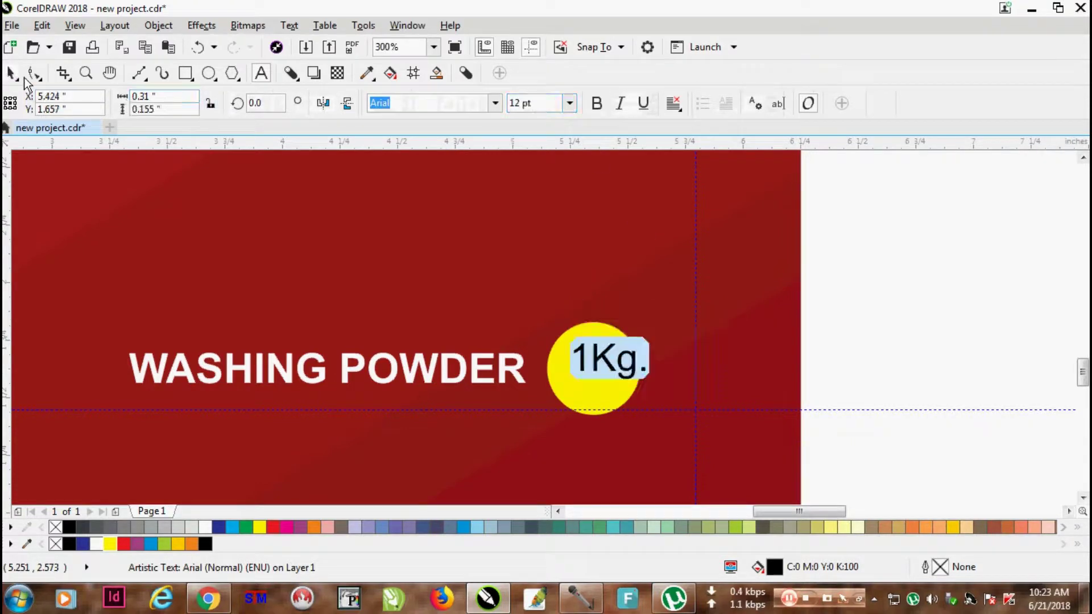
pyautogui.hotkey('ctrl', 'space')
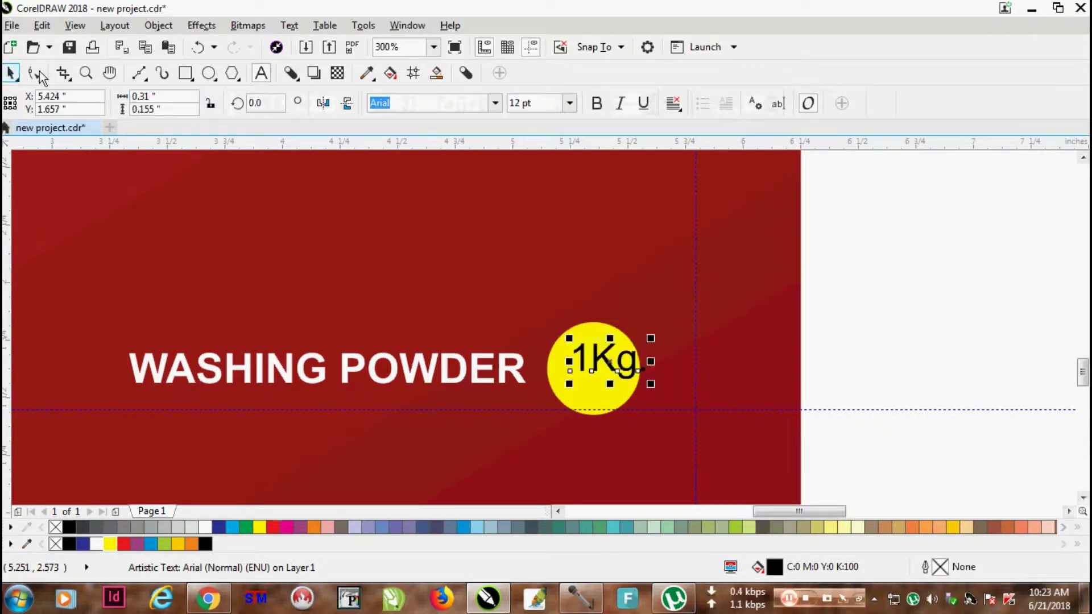
pyautogui.click(597, 107)
pyautogui.scroll(2, 602, 374)
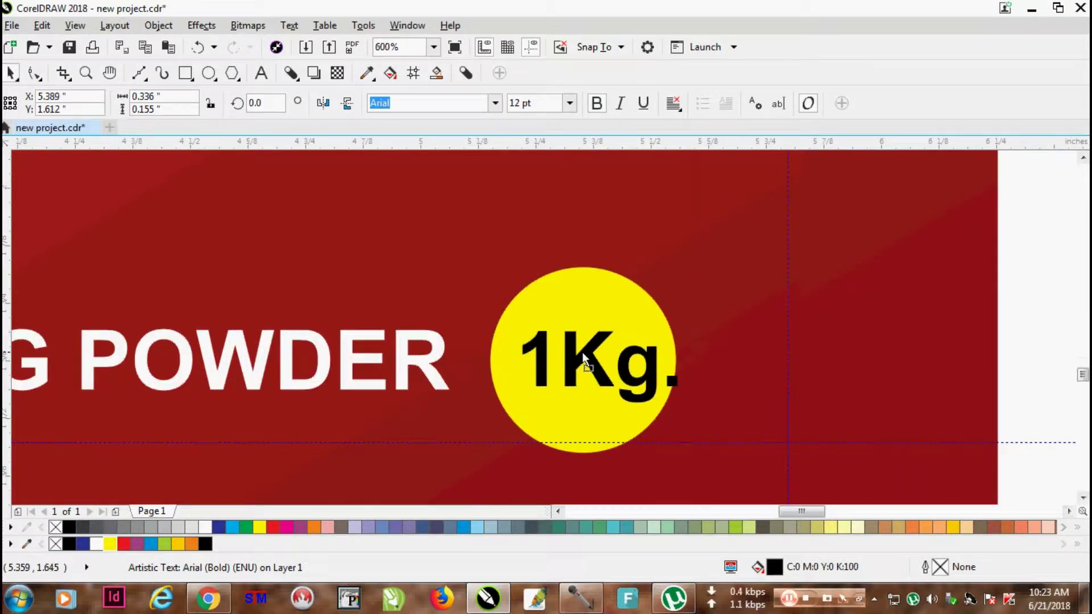
pyautogui.moveTo(583, 353); pyautogui.dragTo(567, 350)
pyautogui.scroll(-2, 805, 305)
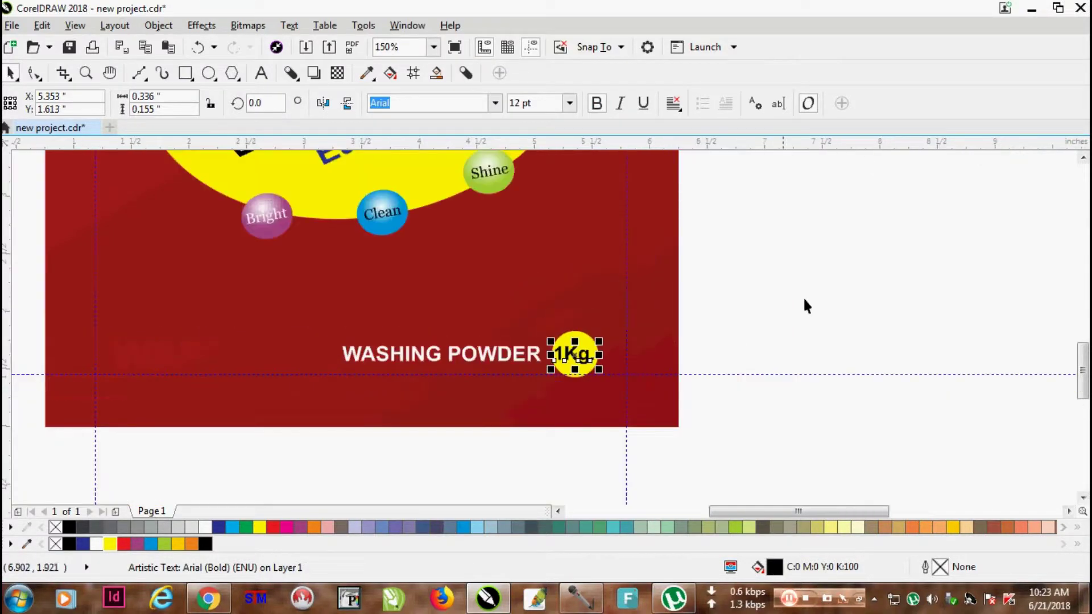
# - Group "WASHING POWDER", the circle and "1Kg.", and move the group into the lower-right corner of the guidelines
pyautogui.moveTo(805, 305); pyautogui.dragTo(511, 418)
pyautogui.moveTo(682, 263); pyautogui.dragTo(222, 421)
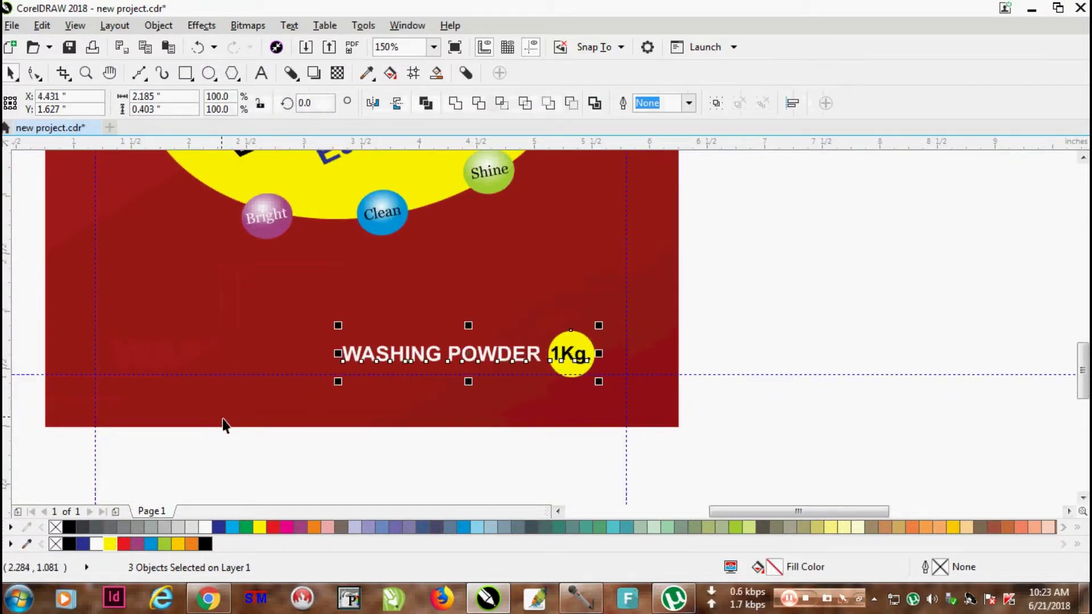
pyautogui.hotkey('ctrl', 'g')
pyautogui.scroll(2, 568, 361)
pyautogui.moveTo(592, 349); pyautogui.dragTo(636, 336)
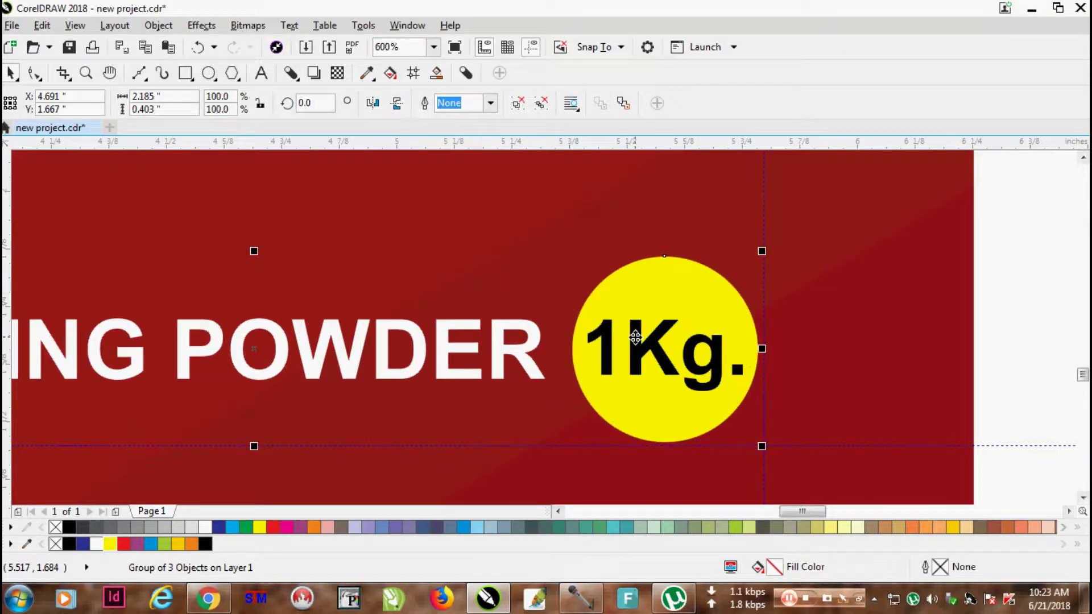
pyautogui.scroll(-3, 636, 336)
pyautogui.click(773, 275)
# - Move the T-shirt image onto the label above the logo and reduce it to about 1.27 by 1.51 in
pyautogui.scroll(-4, 772, 294)
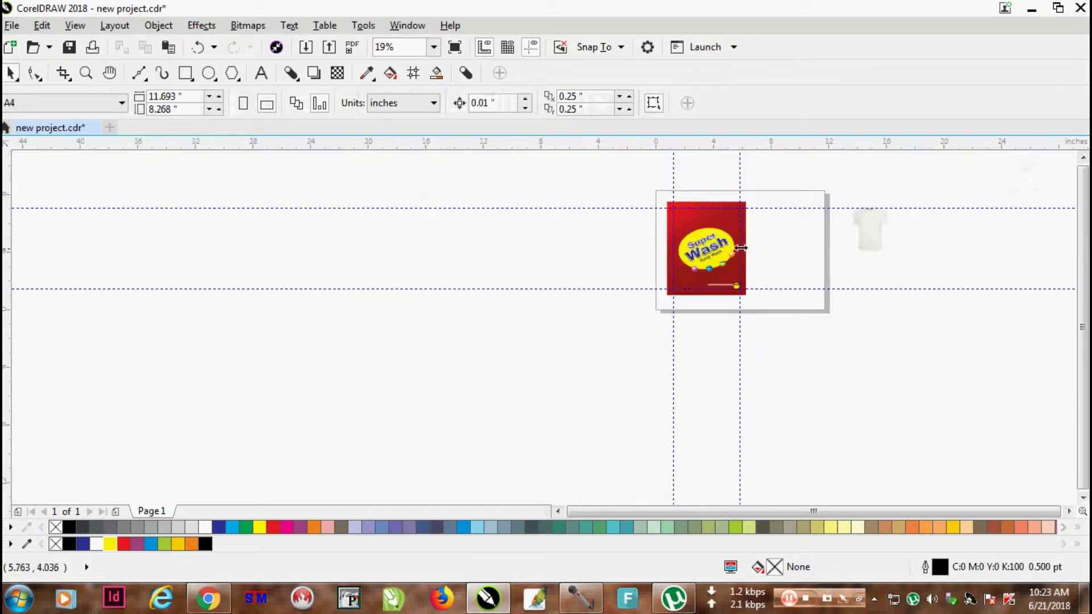
pyautogui.scroll(2, 741, 248)
pyautogui.scroll(2, 705, 219)
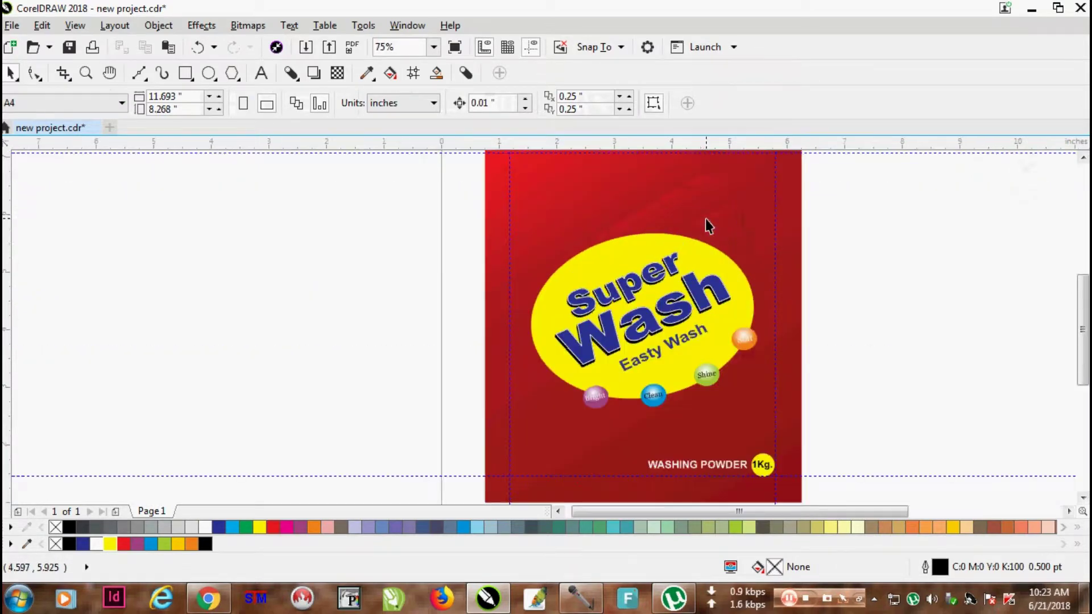
pyautogui.scroll(-2, 719, 216)
pyautogui.moveTo(963, 227); pyautogui.dragTo(776, 267)
pyautogui.moveTo(871, 318); pyautogui.dragTo(733, 210)
pyautogui.scroll(4, 734, 209)
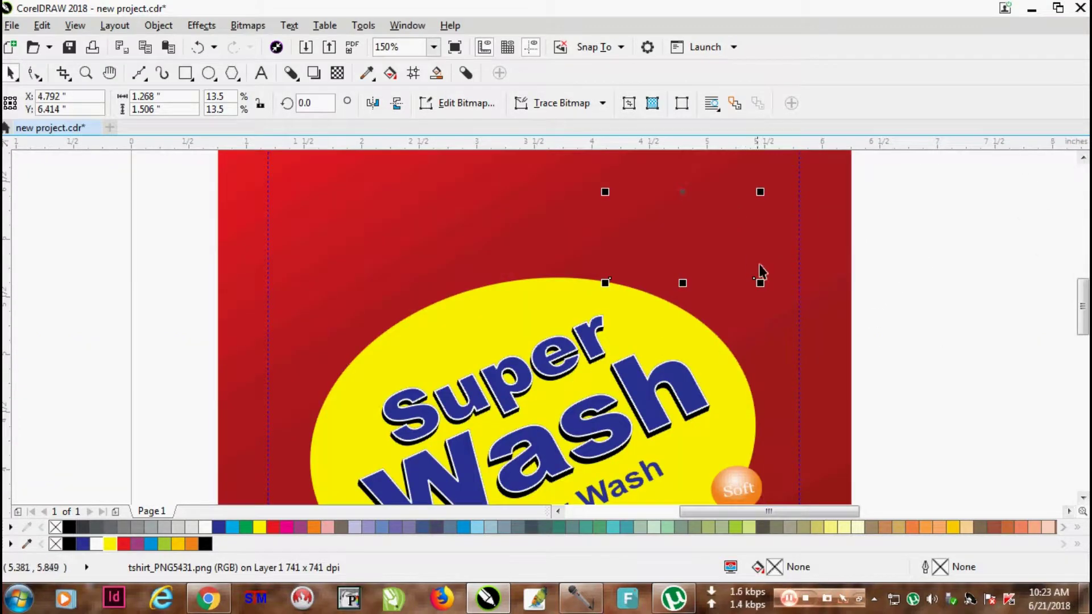
# - Fit the T-shirt image into the upper-right corner of the guidelines, enlarging it slightly, and deselect it
pyautogui.scroll(-2, 760, 263)
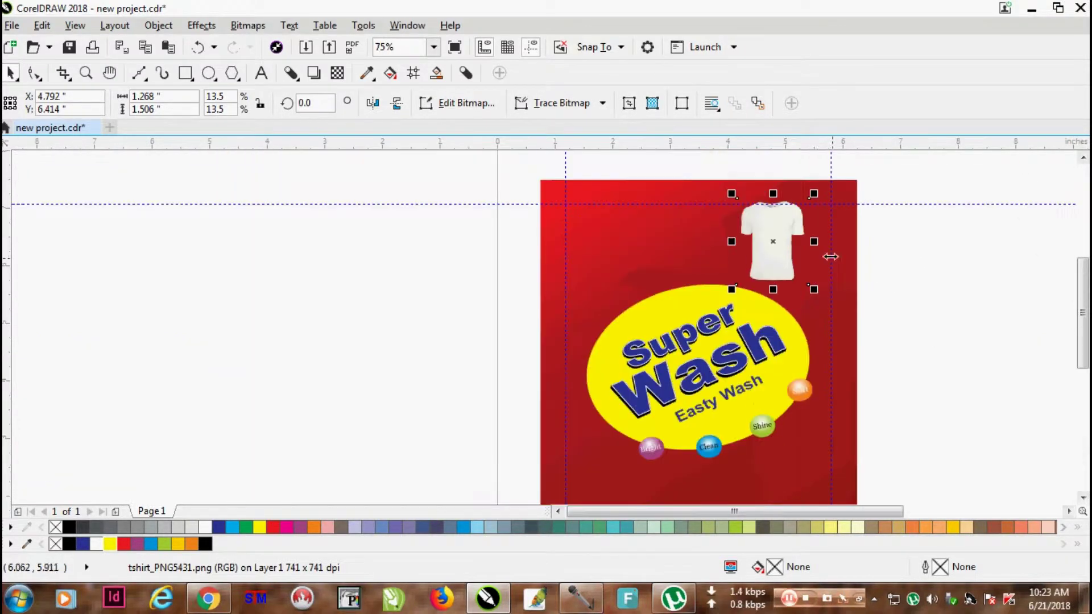
pyautogui.moveTo(790, 251); pyautogui.dragTo(797, 254)
pyautogui.moveTo(829, 294)
pyautogui.mouseDown()
pyautogui.moveTo(831, 317)
pyautogui.moveTo(834, 307)
pyautogui.mouseUp()
pyautogui.press('Escape')
pyautogui.scroll(2, 622, 226)
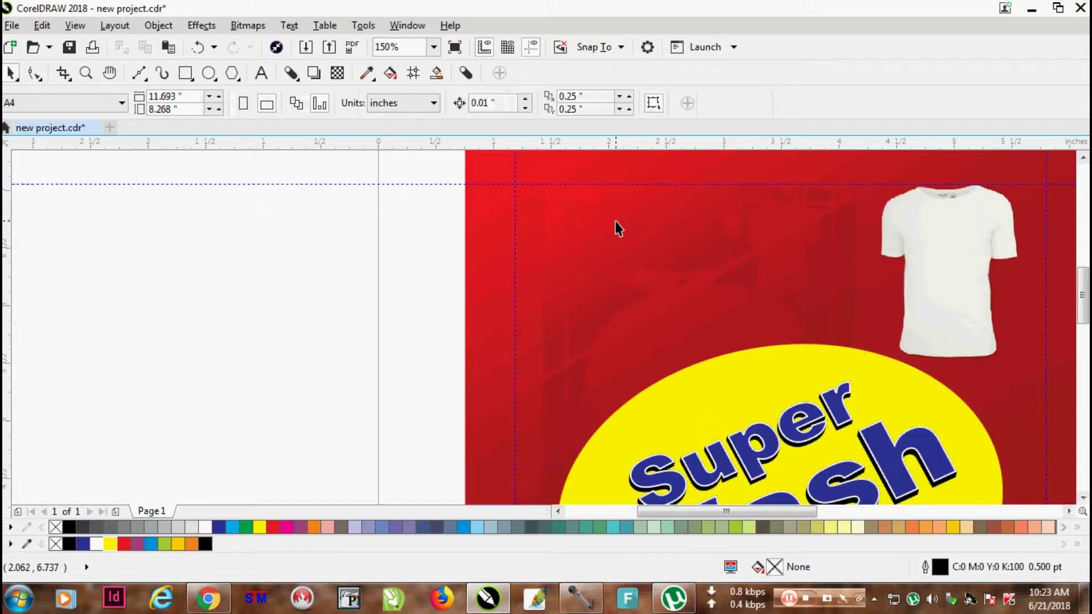
# - Draw a rectangle about 1 by 0.34 in near the label's upper-left guideline corner
pyautogui.click(186, 73)
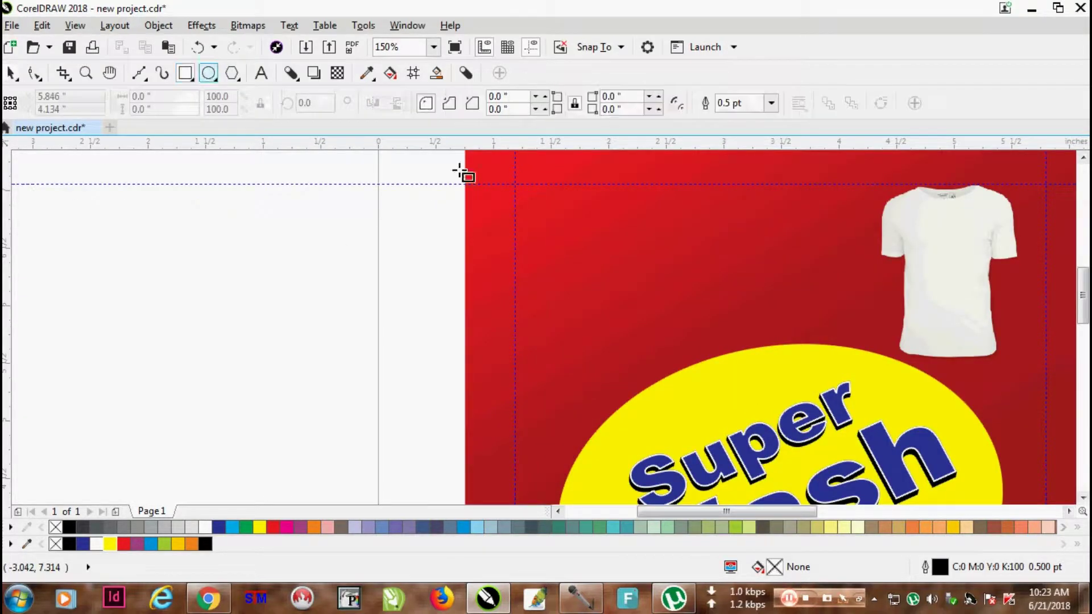
pyautogui.moveTo(547, 220); pyautogui.dragTo(663, 260)
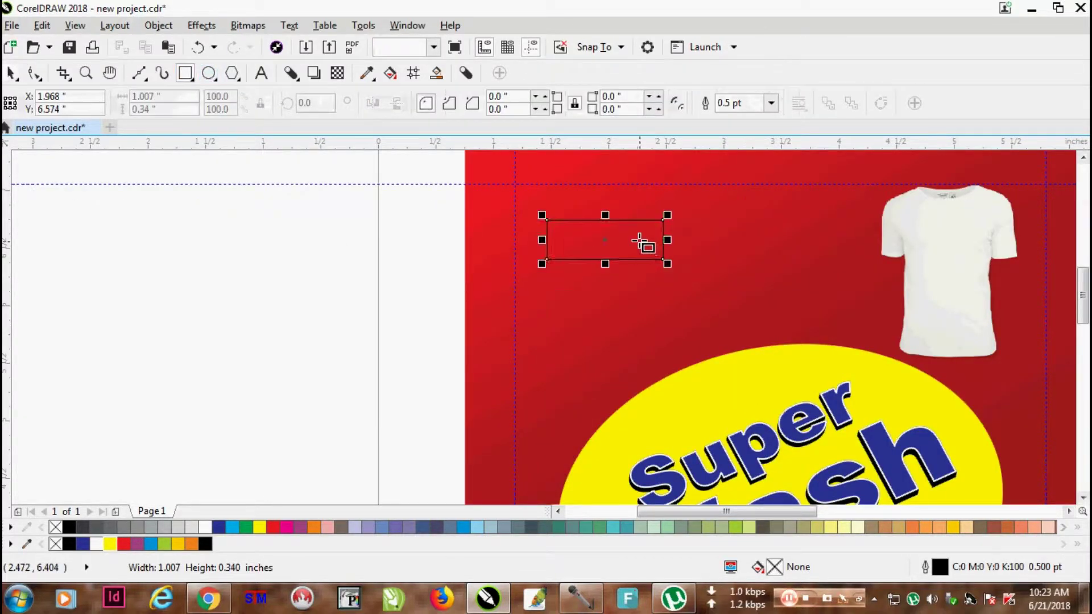
pyautogui.scroll(2, 639, 241)
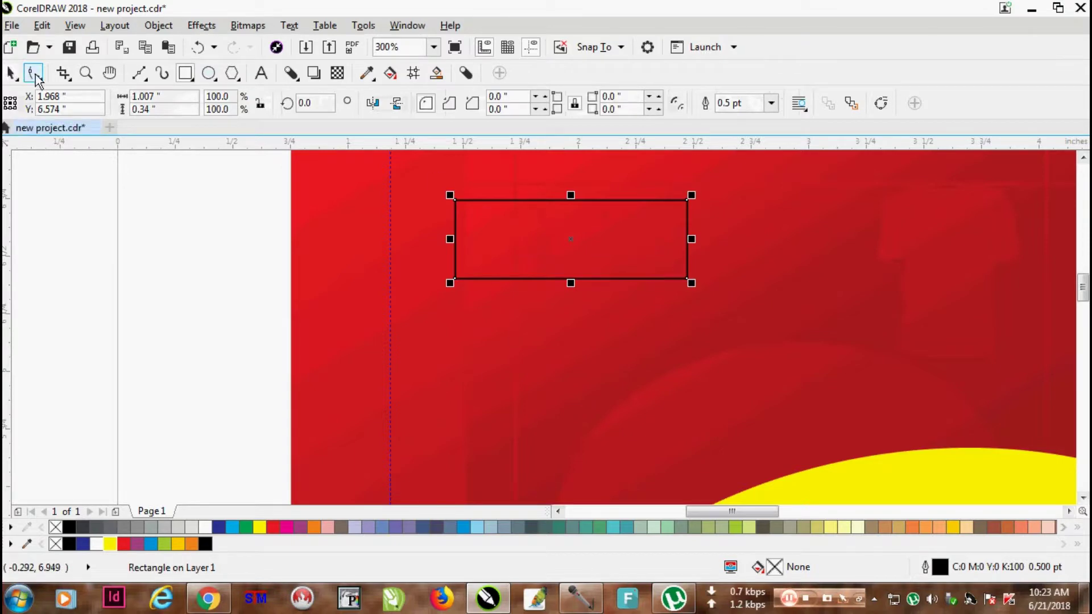
# - Convert the rectangle to curves, make its left side a curve segment and bow it outward
pyautogui.click(34, 74)
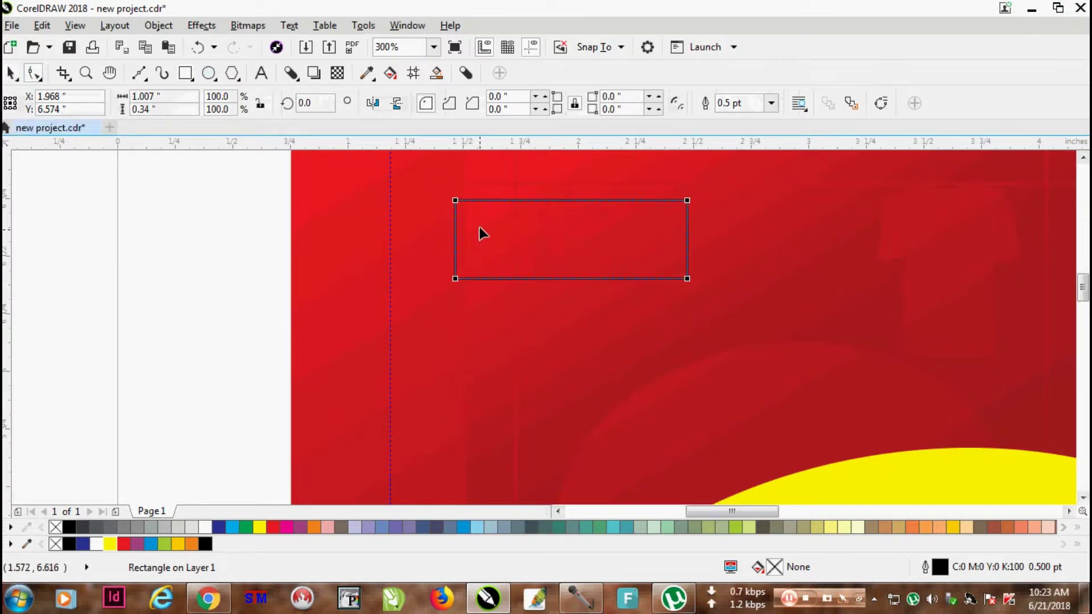
pyautogui.click(159, 25)
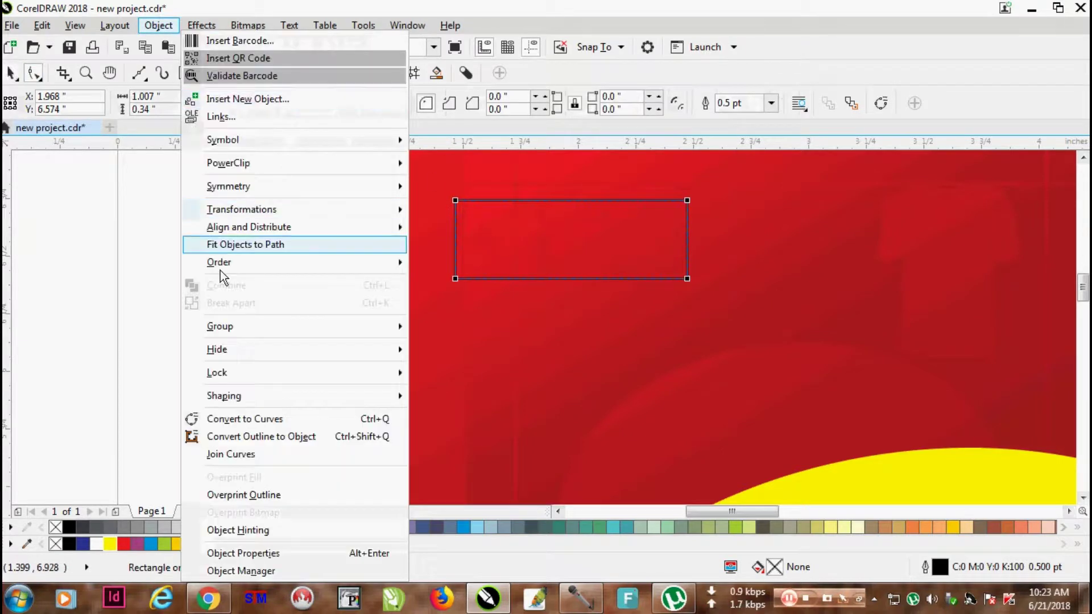
pyautogui.click(240, 419)
pyautogui.scroll(1, 440, 208)
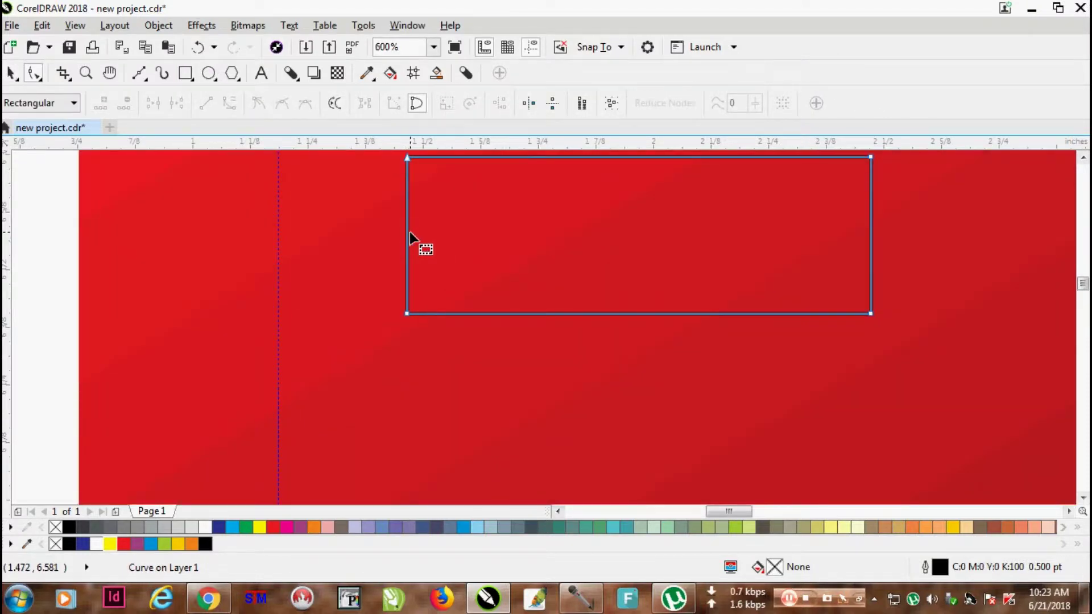
pyautogui.click(407, 231)
pyautogui.click(282, 103)
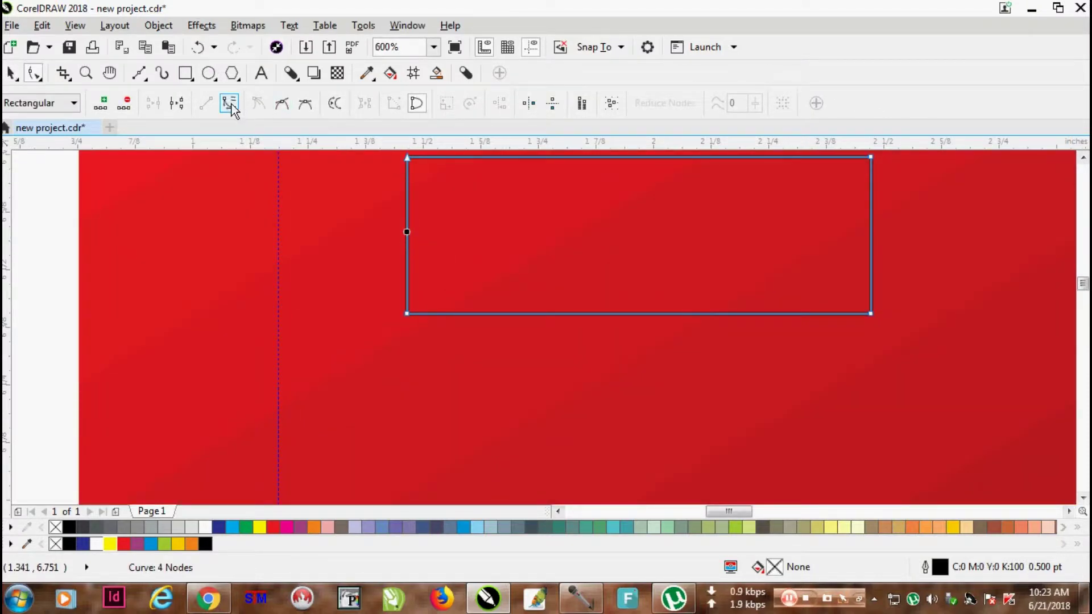
pyautogui.moveTo(407, 228); pyautogui.dragTo(367, 227)
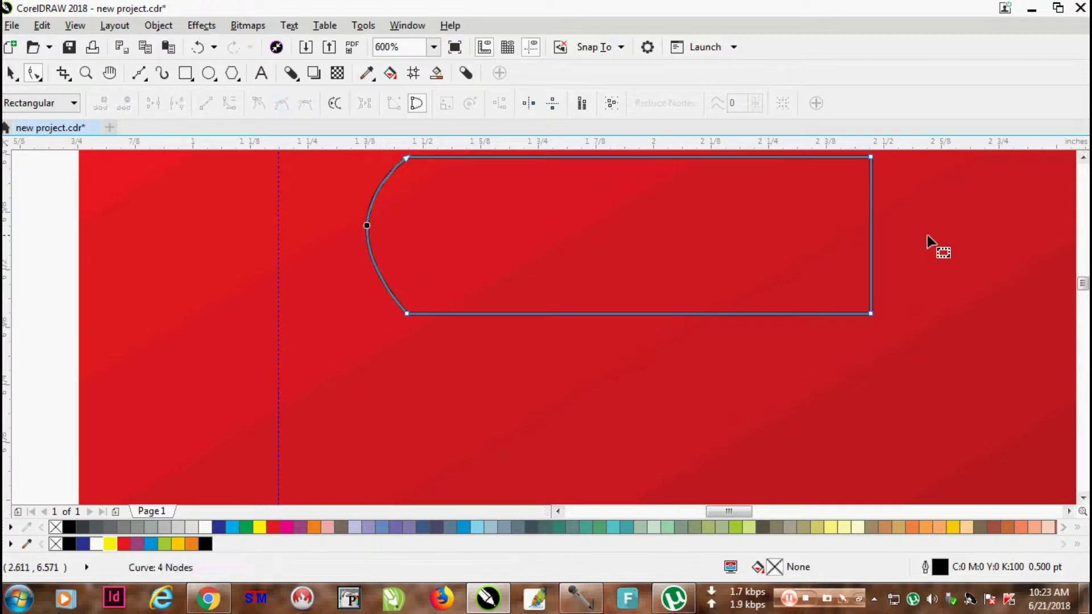
# - Make the shape's straight right side a curve segment and bow it outward to match the left side
pyautogui.click(871, 230)
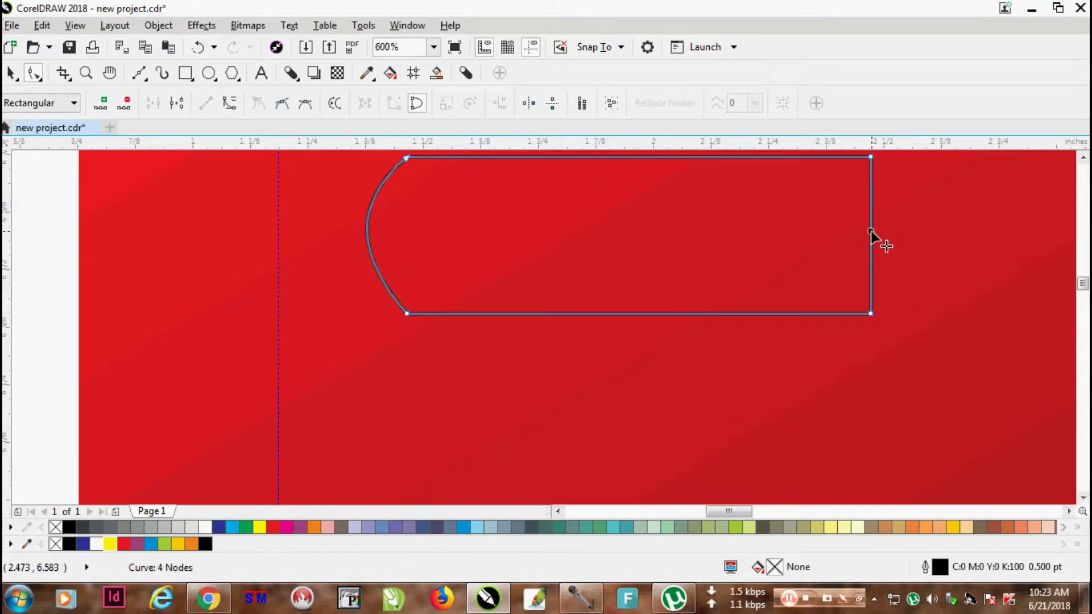
pyautogui.click(229, 103)
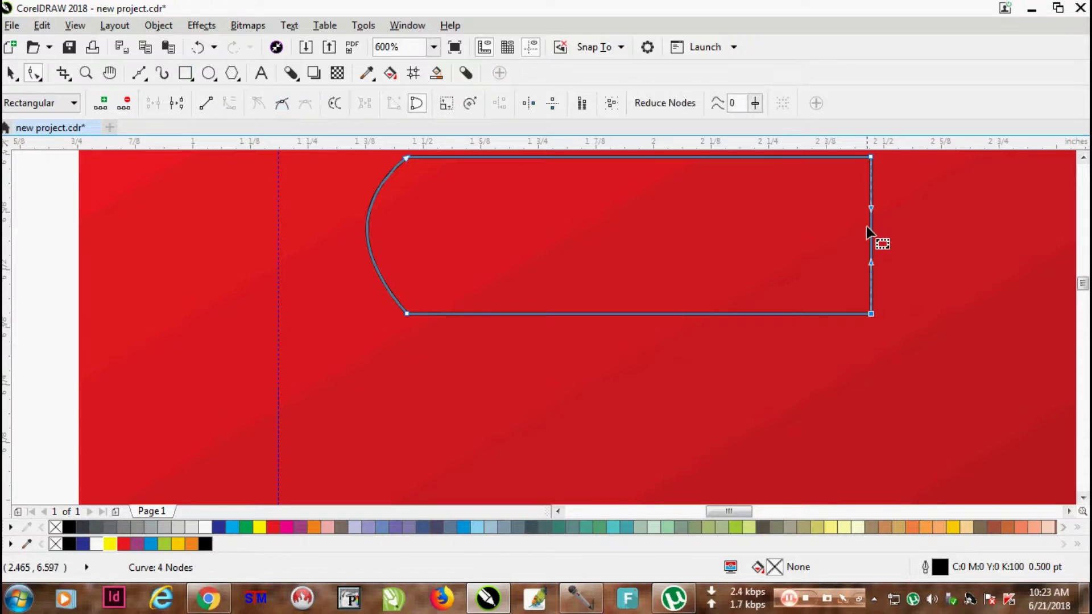
pyautogui.click(899, 231)
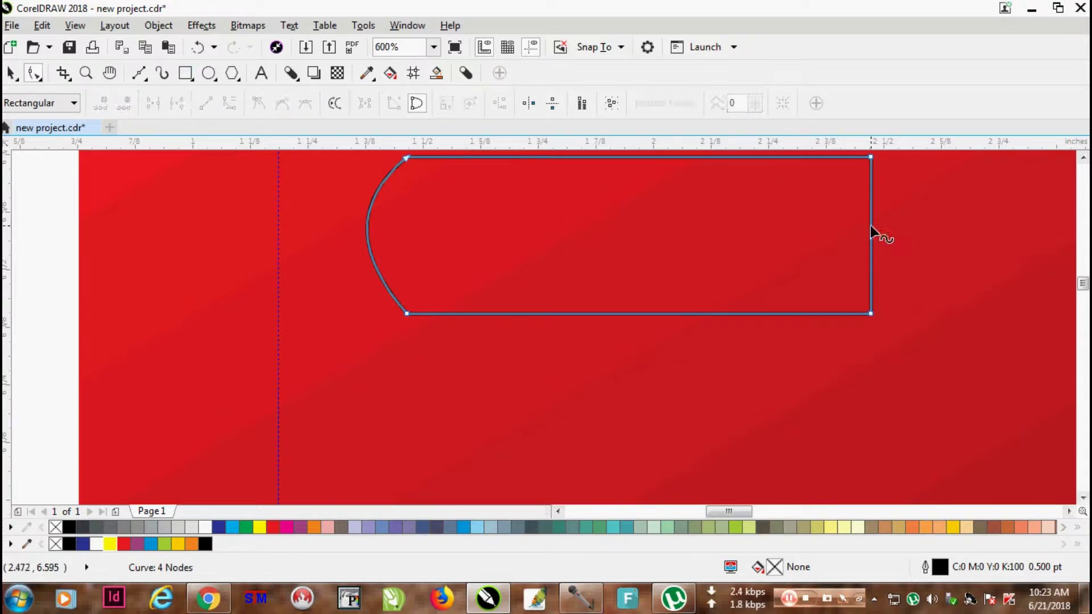
pyautogui.moveTo(870, 225); pyautogui.dragTo(905, 223)
pyautogui.scroll(-2, 906, 223)
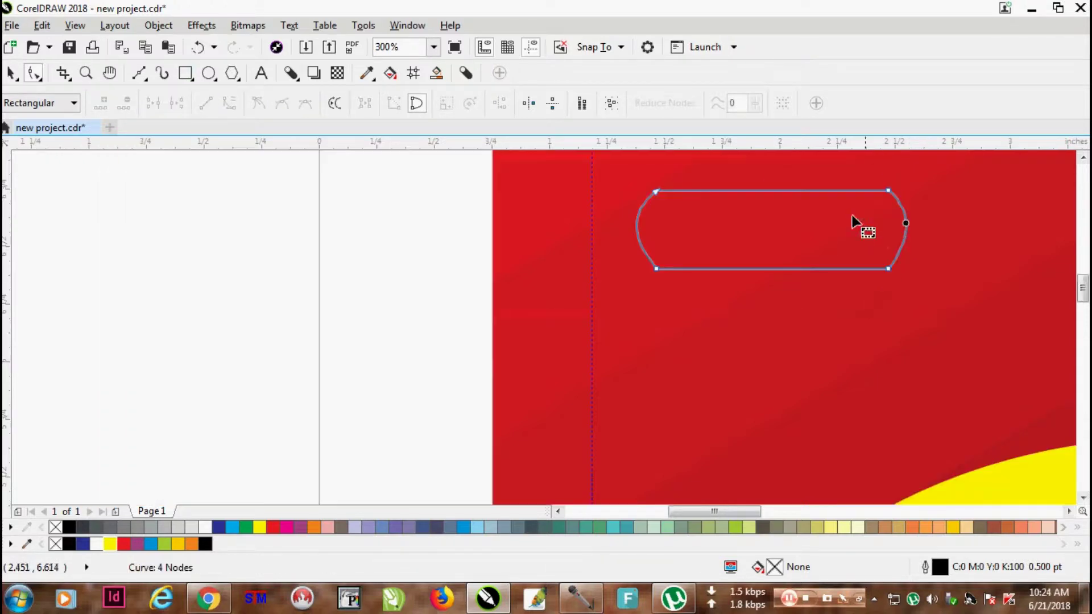
# - Narrow the shape symmetrically to about 0.9 inch wide and give it a yellow fill with no outline
pyautogui.click(13, 74)
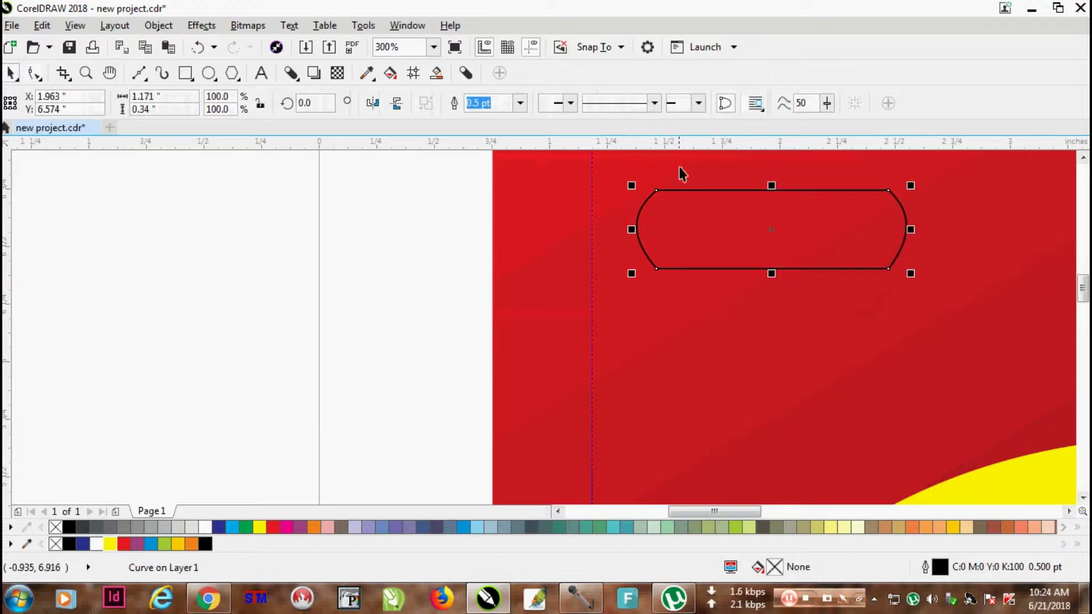
pyautogui.moveTo(913, 228); pyautogui.dragTo(880, 228)
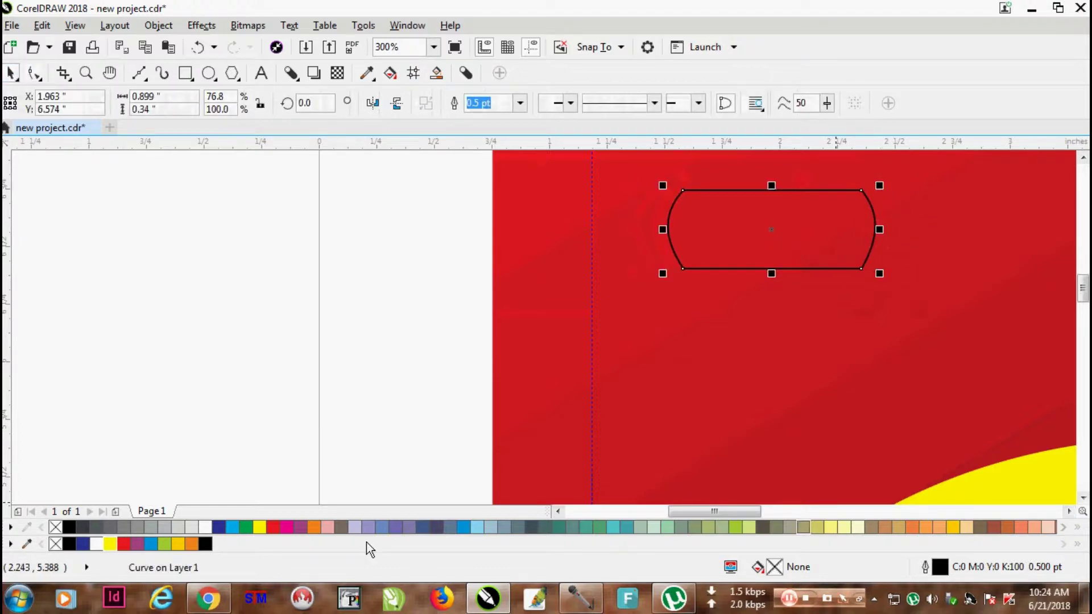
pyautogui.click(259, 527)
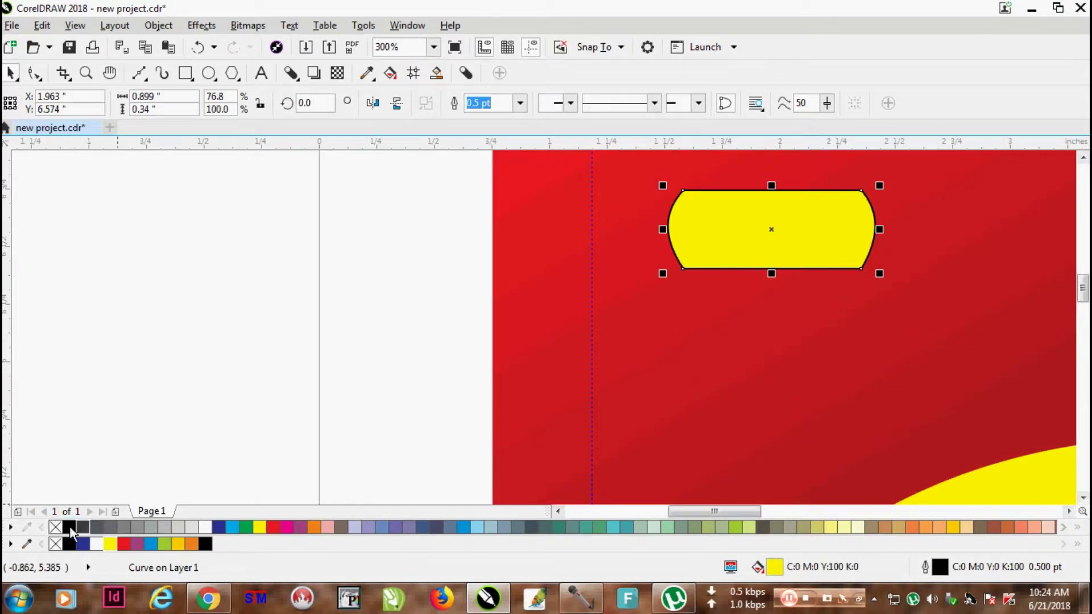
pyautogui.rightClick(54, 528)
# - Move the yellow shape slightly down and left, and scale it from its center to about 0.74 by 0.28 inch
pyautogui.moveTo(742, 232); pyautogui.dragTo(705, 288)
pyautogui.scroll(1, 743, 300)
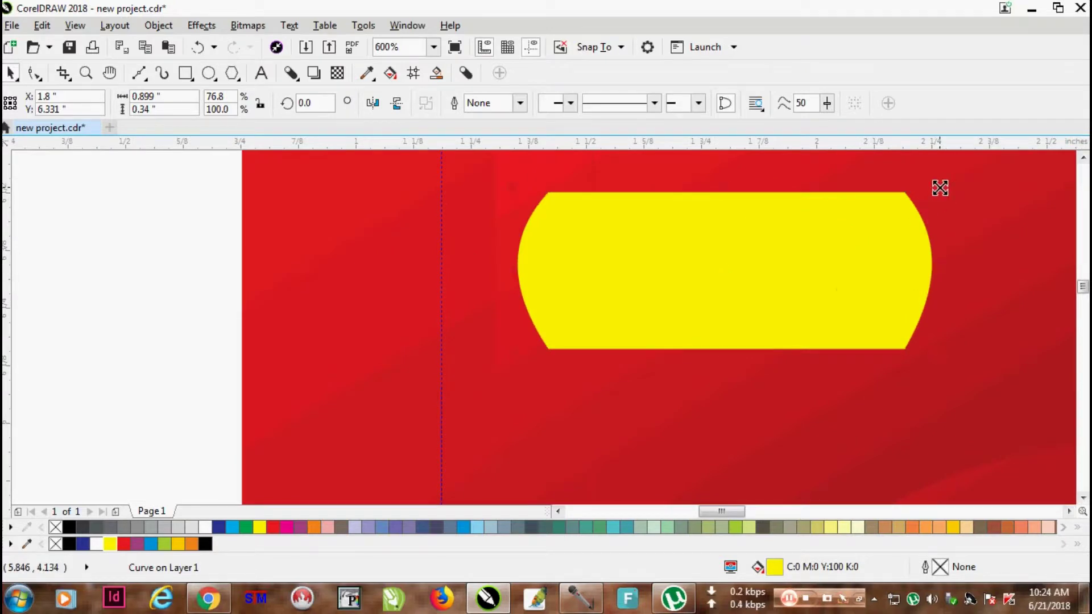
pyautogui.moveTo(936, 187); pyautogui.dragTo(900, 200)
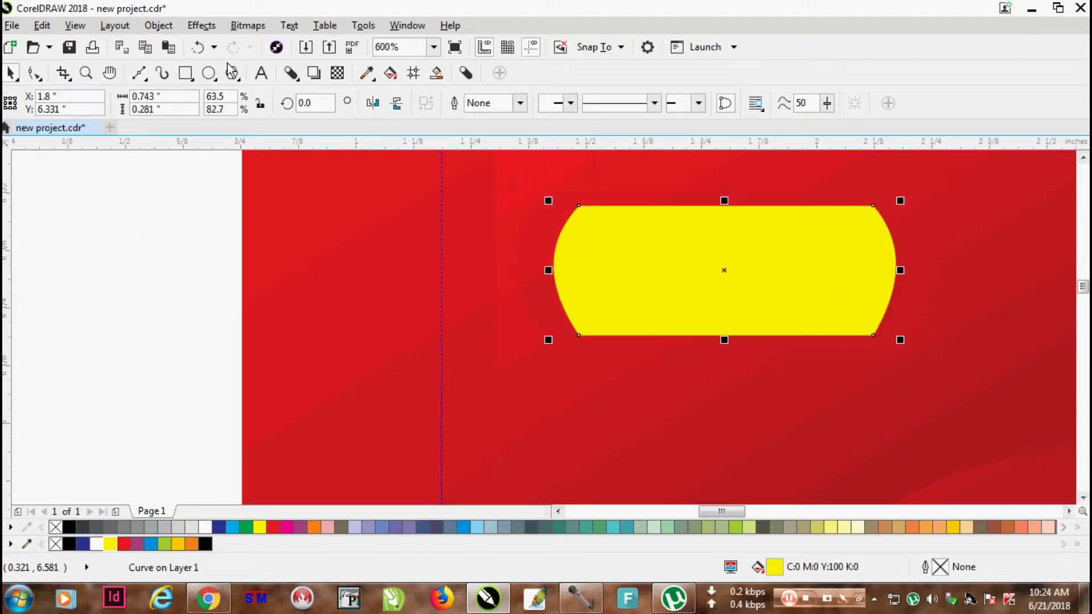
# - Add the artistic text "New" on the yellow shape and color it blue
pyautogui.click(268, 76)
pyautogui.click(655, 291)
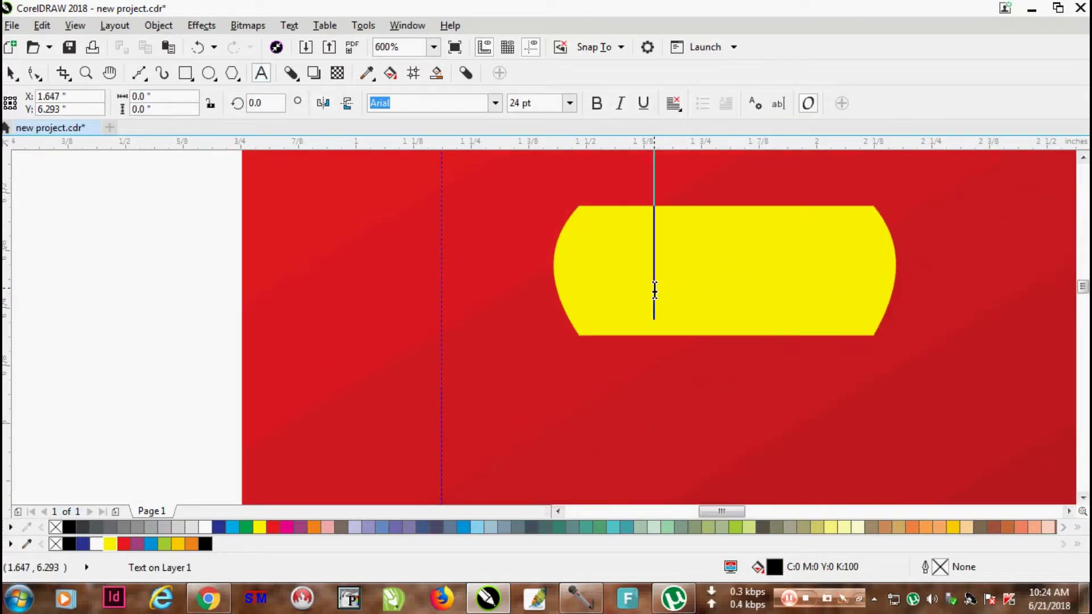
pyautogui.write('New')
pyautogui.click(11, 74)
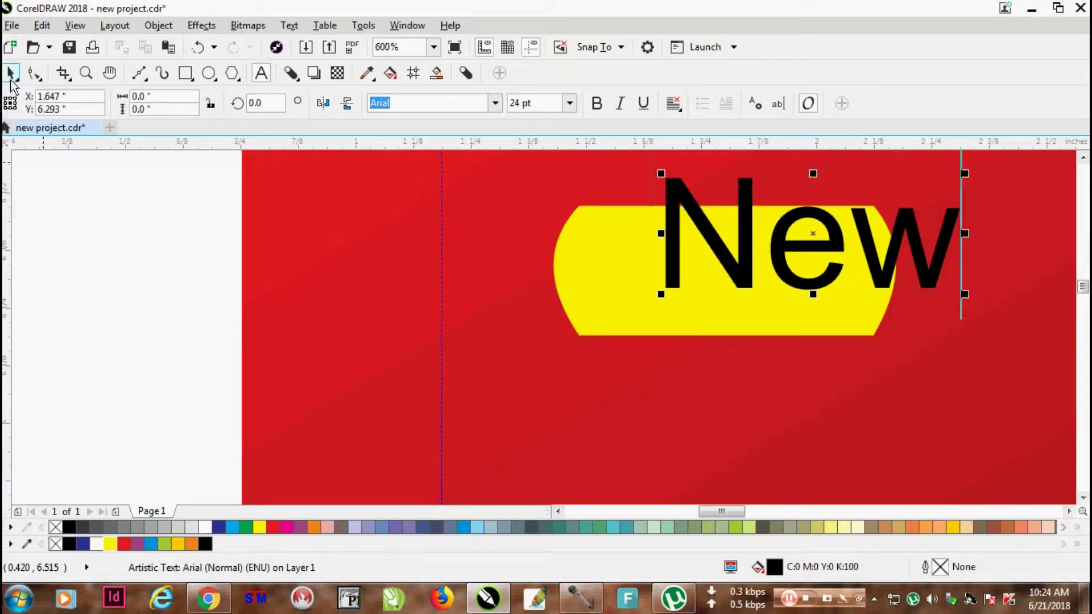
pyautogui.click(218, 527)
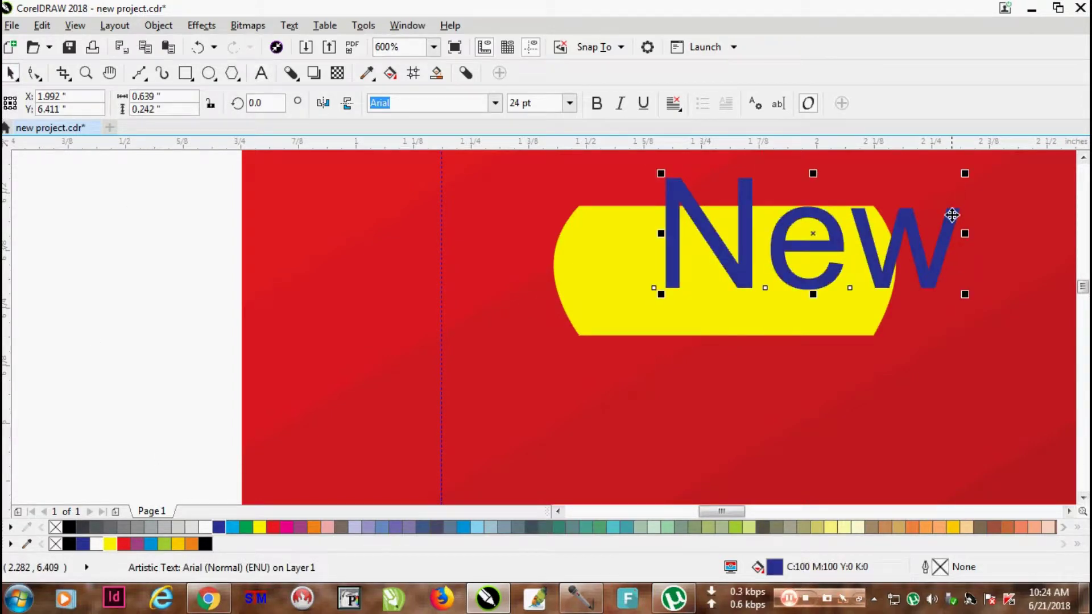
# - Shrink the "New" text to fit inside the yellow shape, center it and stretch it to about 0.57 inch wide
pyautogui.moveTo(966, 175); pyautogui.dragTo(874, 209)
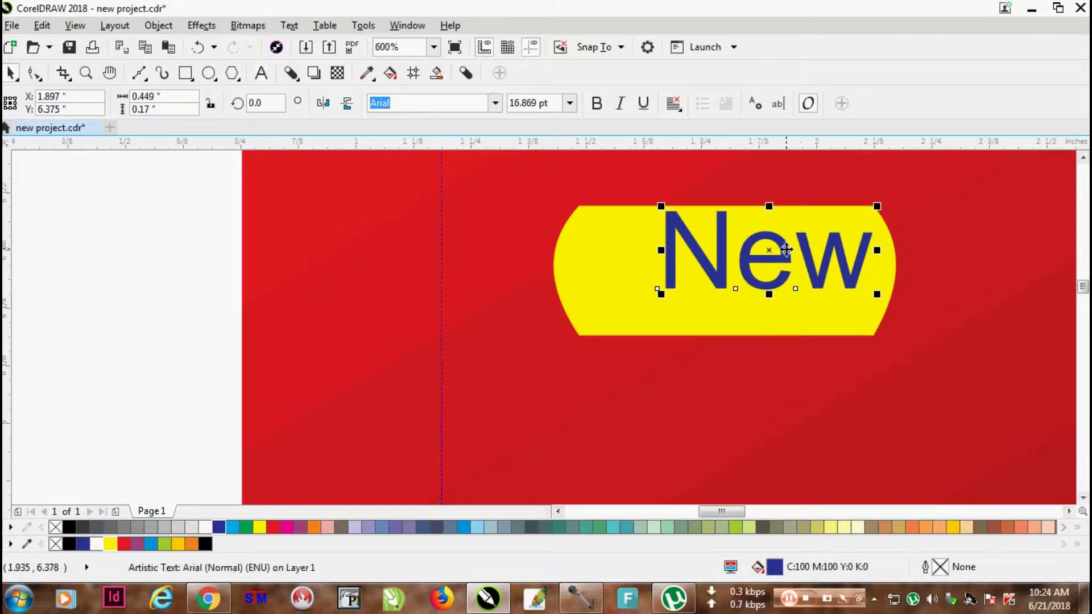
pyautogui.moveTo(783, 250); pyautogui.dragTo(750, 263)
pyautogui.moveTo(846, 263); pyautogui.dragTo(870, 267)
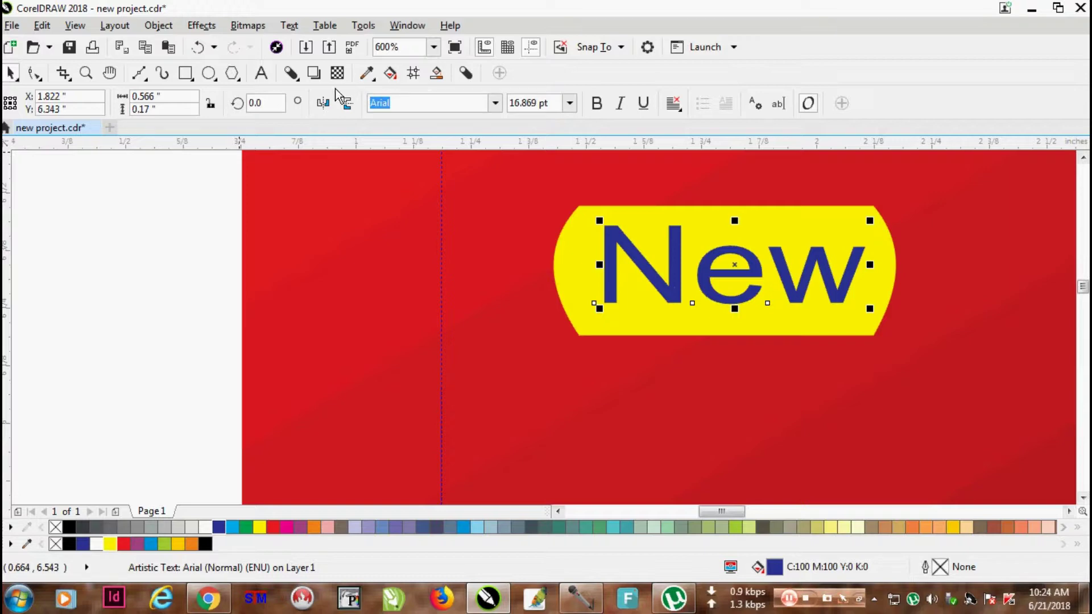
# - Reshape the "New" text with a straight-line envelope, making its left end and middle taller, and set it in bold
pyautogui.click(290, 75)
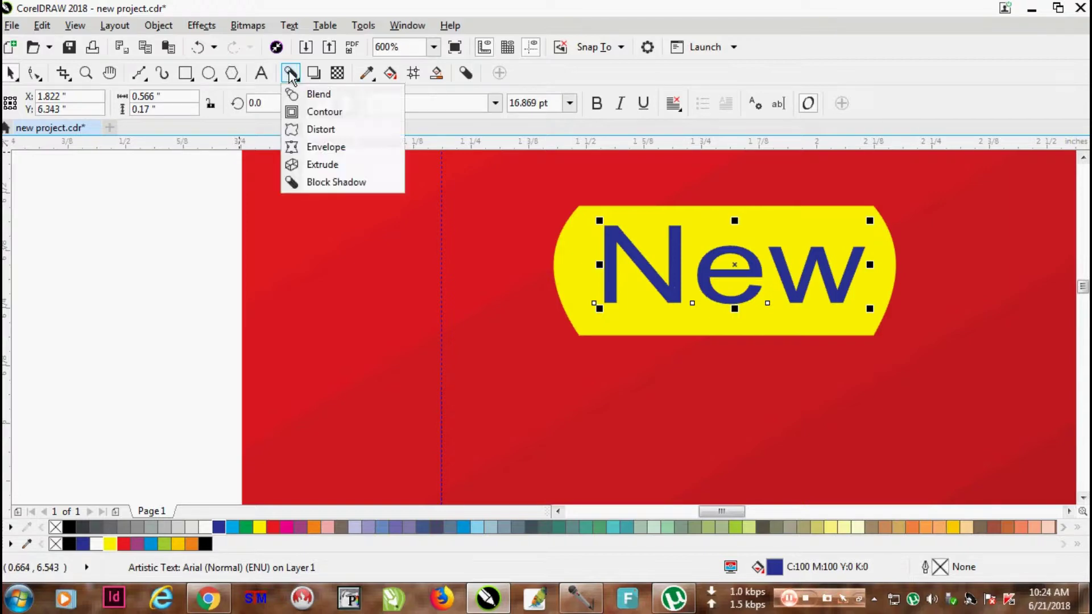
pyautogui.click(327, 146)
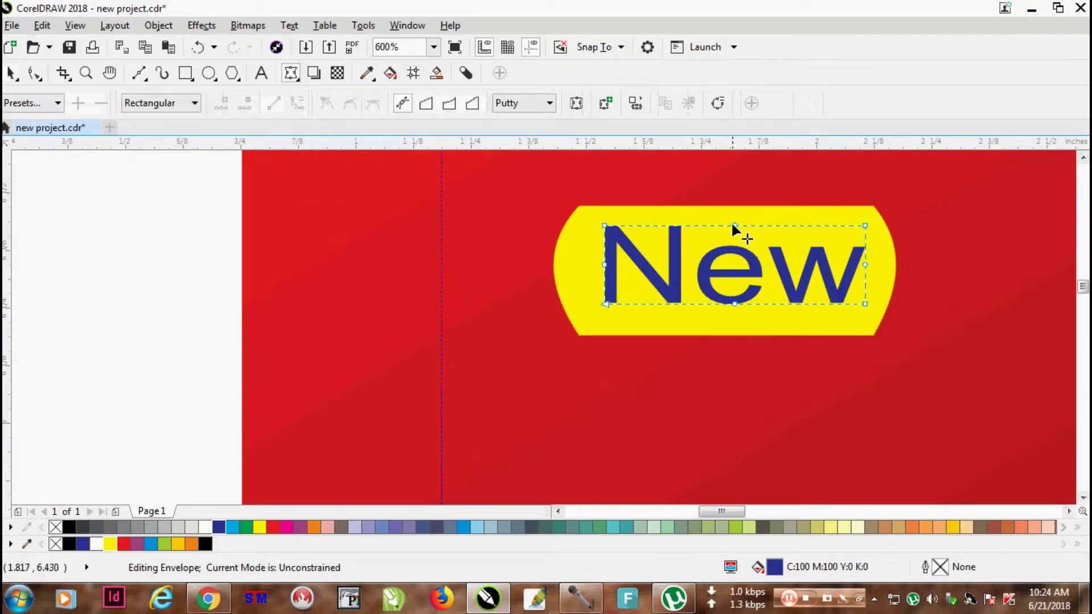
pyautogui.moveTo(731, 221); pyautogui.dragTo(734, 219)
pyautogui.hotkey('ctrl', 'z')
pyautogui.click(426, 104)
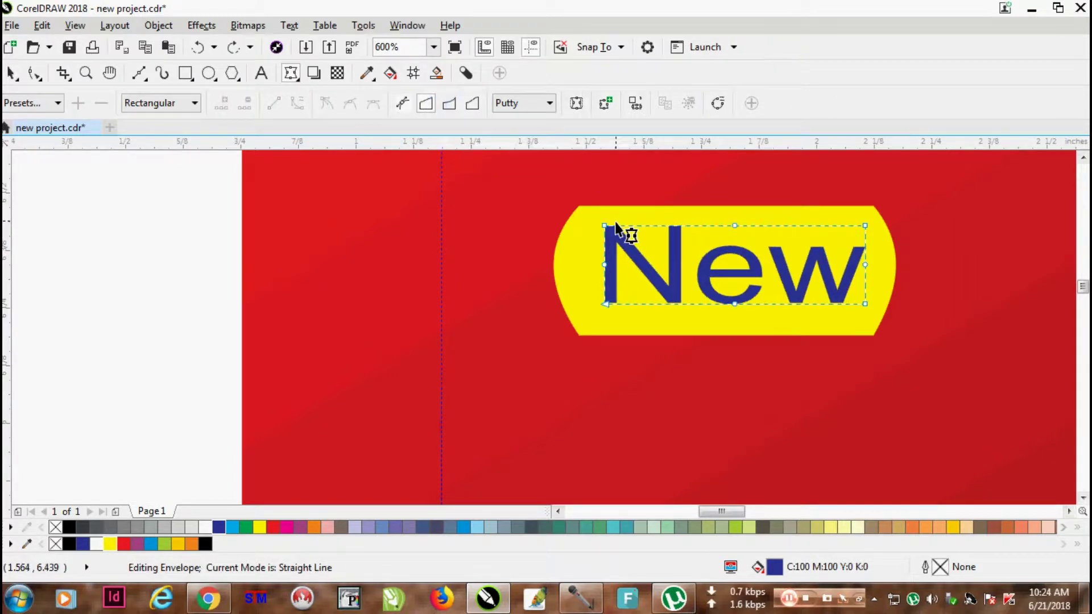
pyautogui.moveTo(606, 226); pyautogui.dragTo(605, 215)
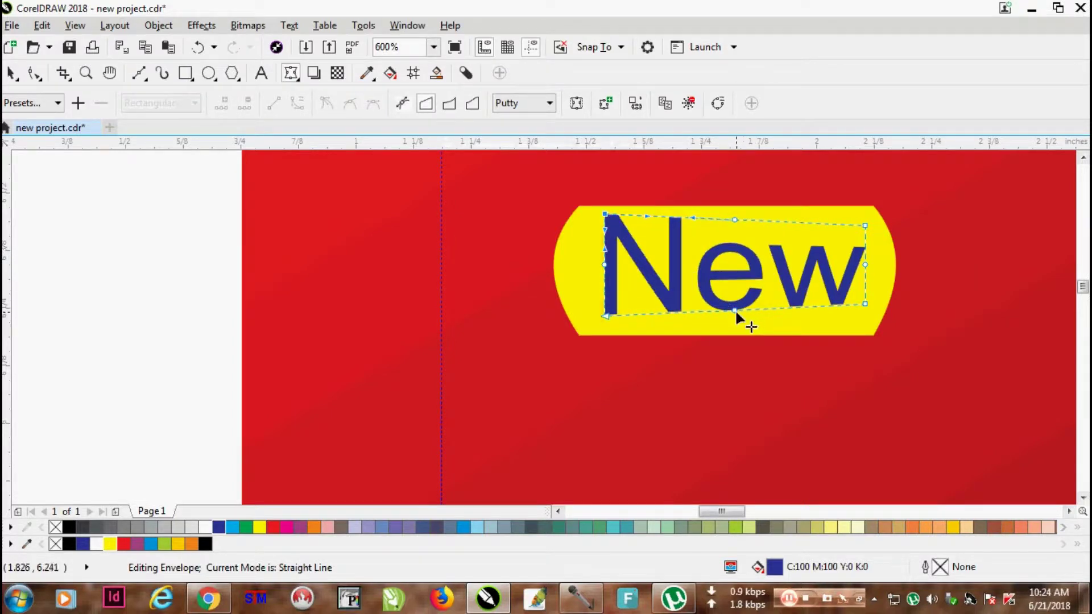
pyautogui.moveTo(735, 310); pyautogui.dragTo(735, 302)
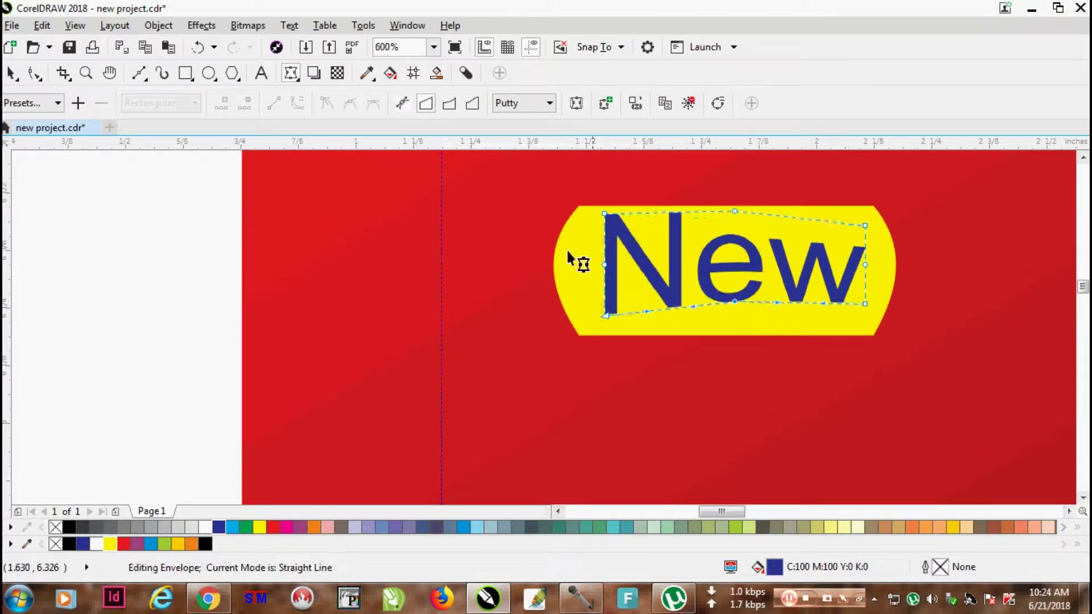
pyautogui.click(10, 74)
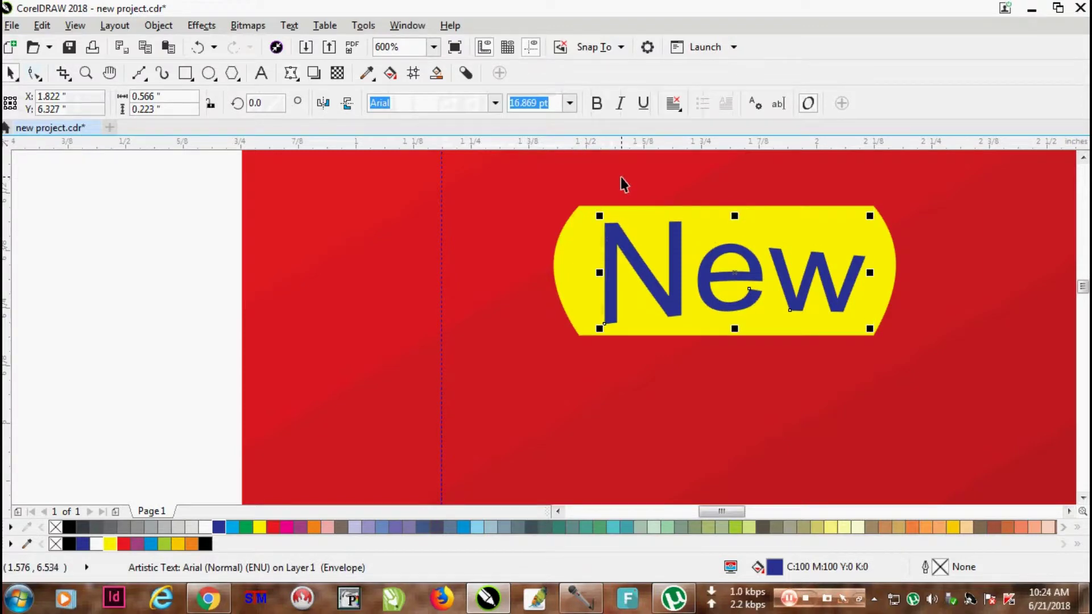
pyautogui.scroll(-2, 622, 182)
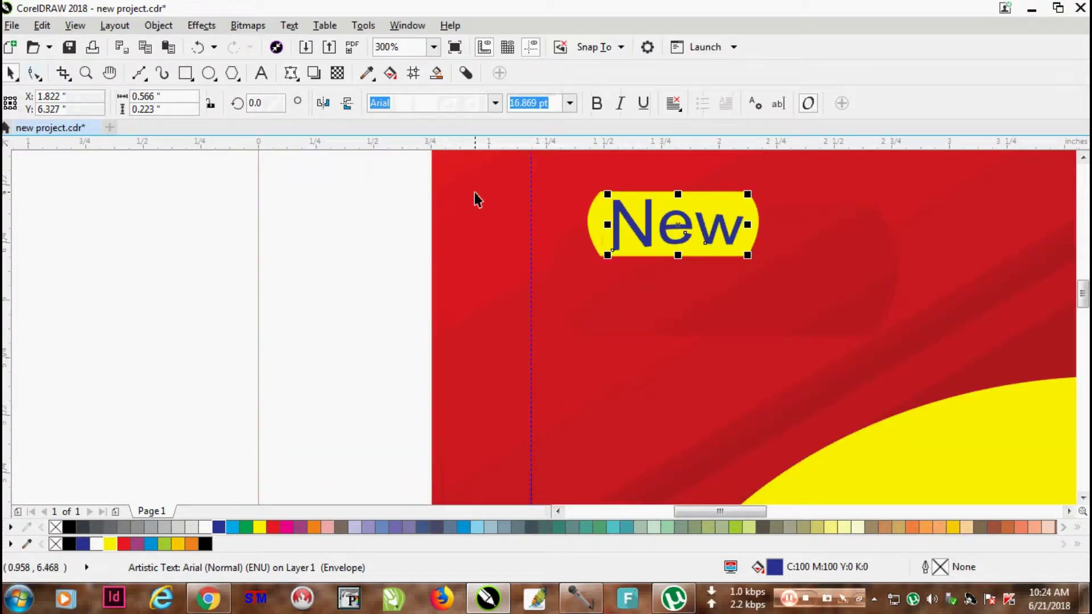
pyautogui.click(596, 104)
pyautogui.moveTo(437, 200); pyautogui.dragTo(773, 270)
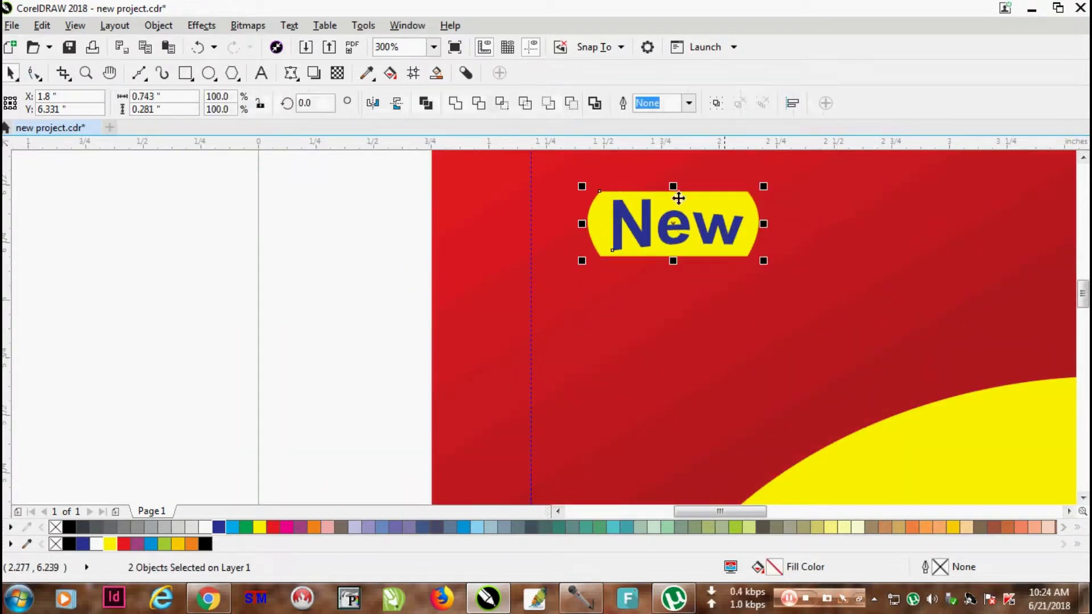
pyautogui.click(290, 73)
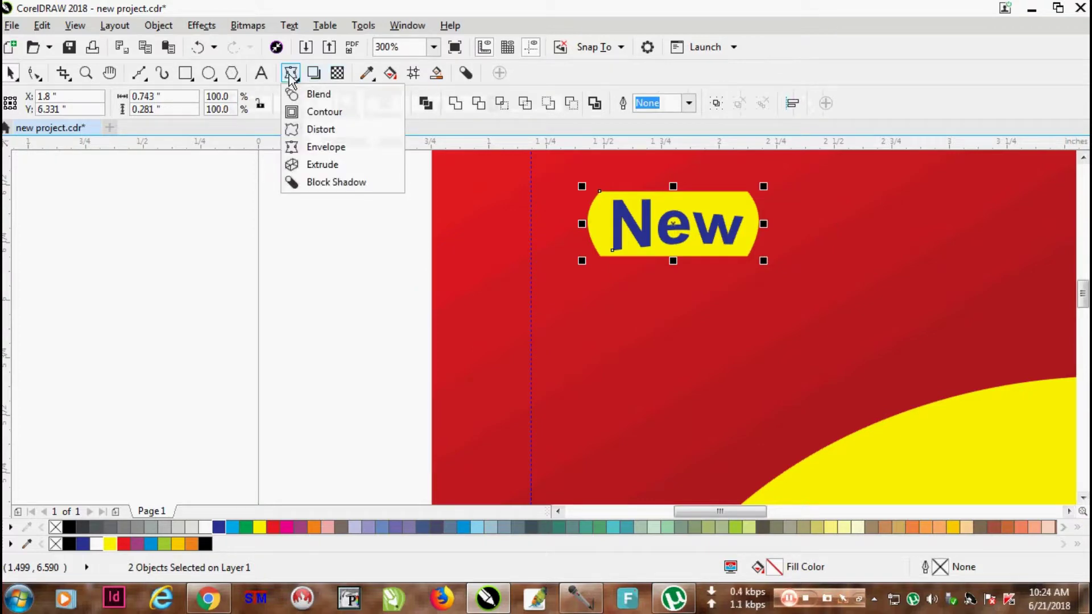
pyautogui.click(312, 146)
pyautogui.click(449, 104)
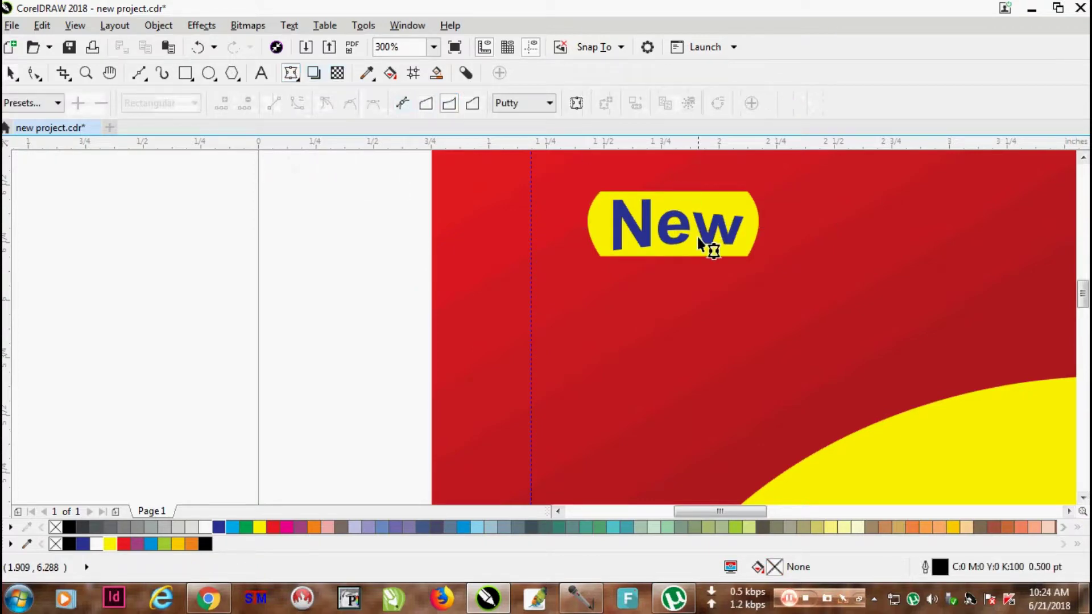
pyautogui.click(692, 244)
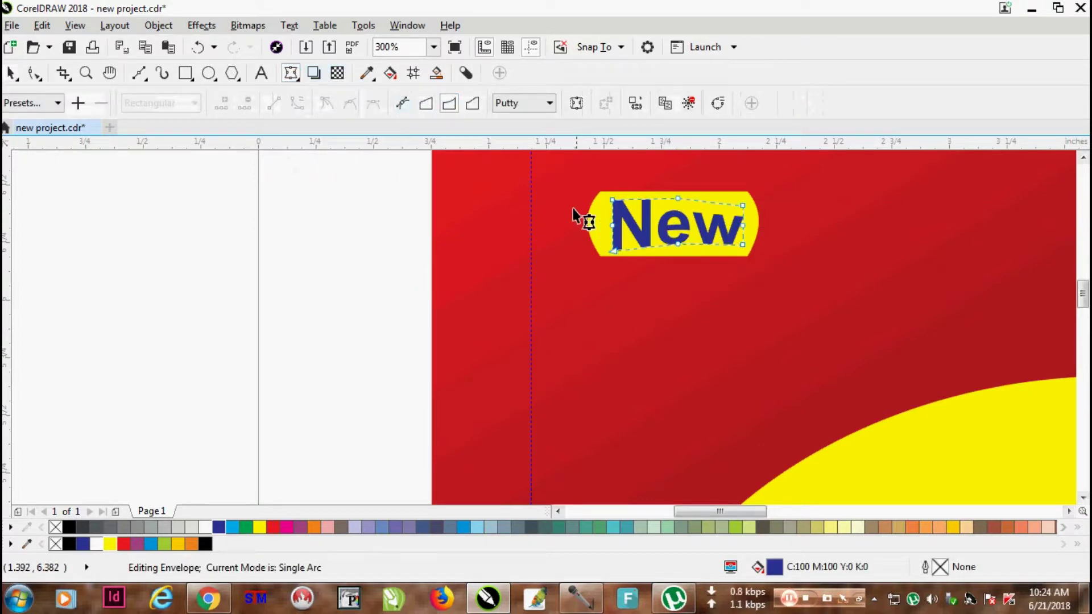
pyautogui.click(11, 73)
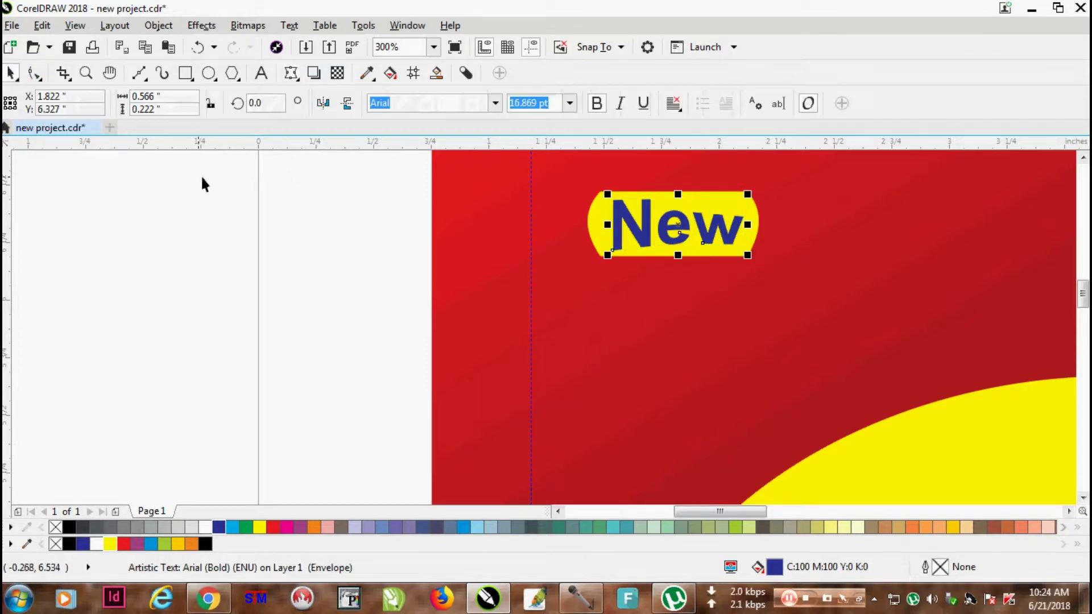
# - Group the "New" text with its yellow shape
pyautogui.click(334, 175)
pyautogui.moveTo(347, 175); pyautogui.dragTo(904, 300)
pyautogui.click(519, 103)
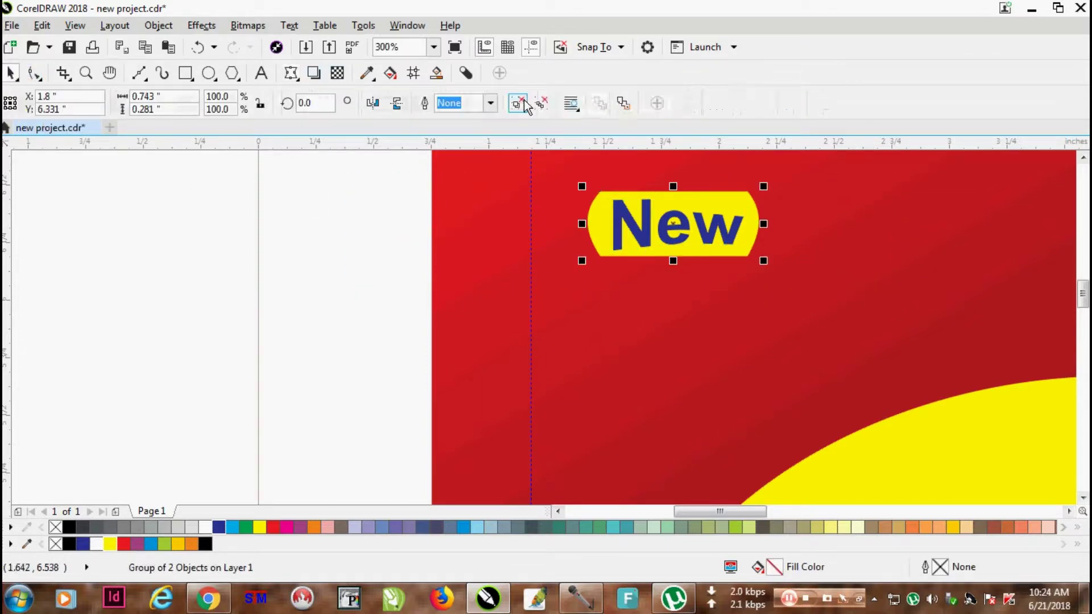
# - Apply a single-arc envelope to the "New" group and bend its middle upward into an arch
pyautogui.click(290, 73)
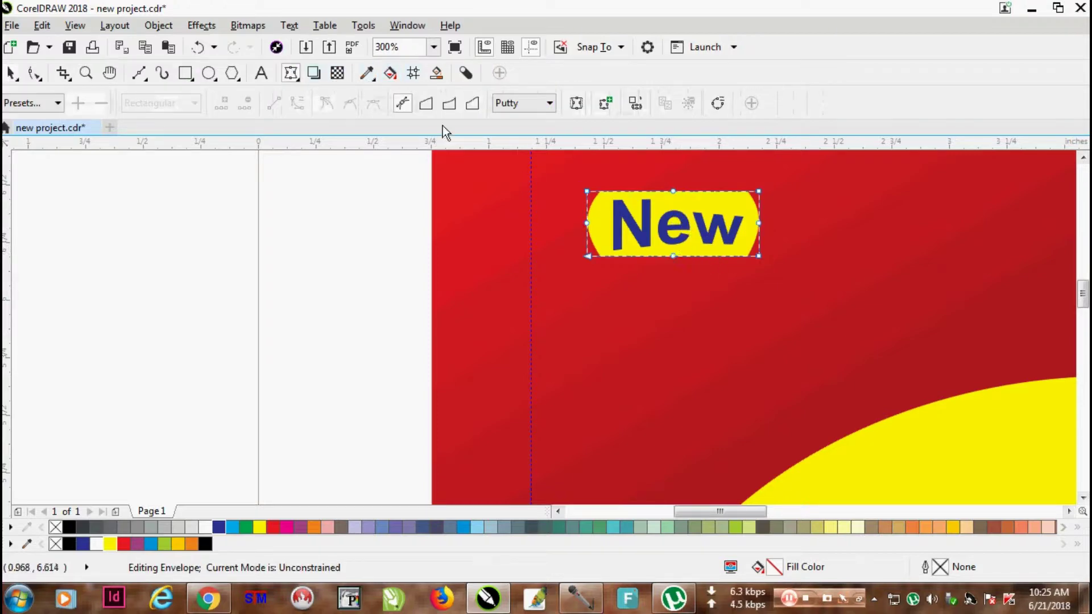
pyautogui.click(450, 104)
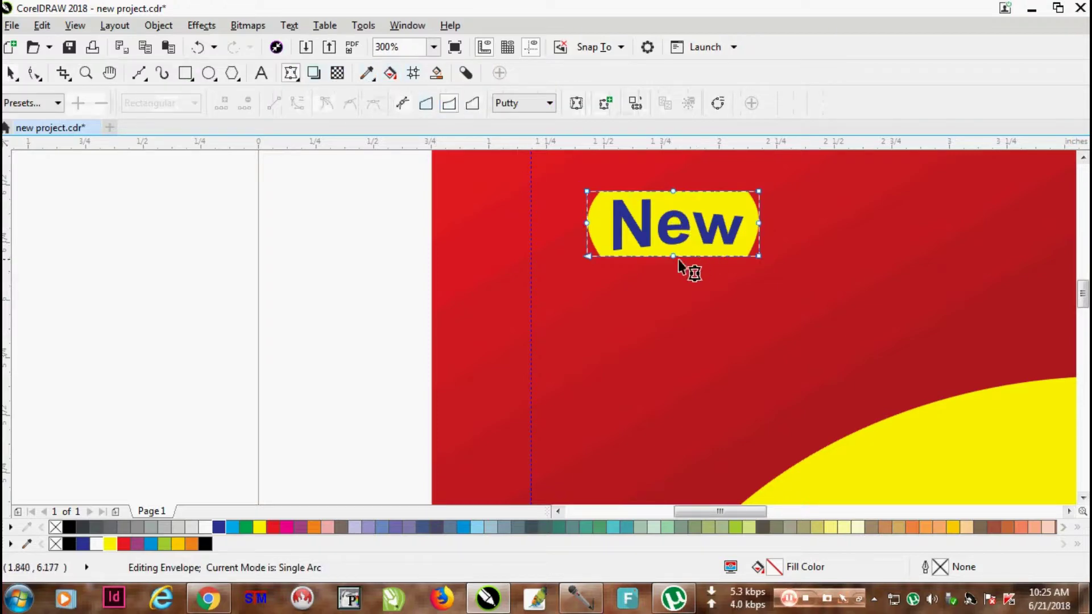
pyautogui.moveTo(674, 259); pyautogui.dragTo(675, 235)
pyautogui.scroll(-2, 682, 235)
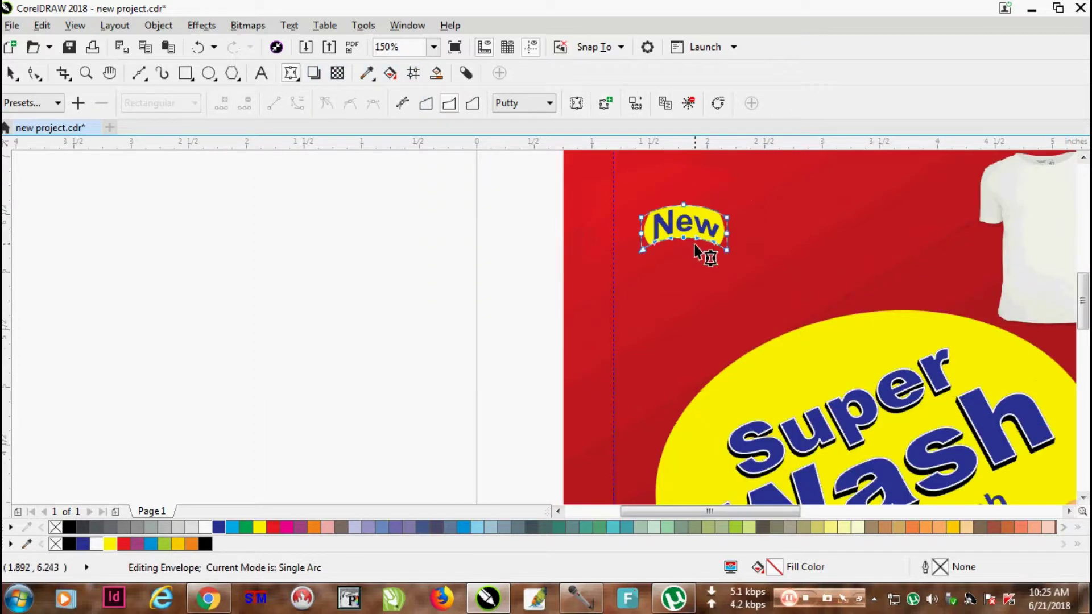
# - Rotate the arched "New" badge about 18 degrees counterclockwise
pyautogui.click(12, 74)
pyautogui.scroll(-1, 680, 211)
pyautogui.scroll(1, 744, 198)
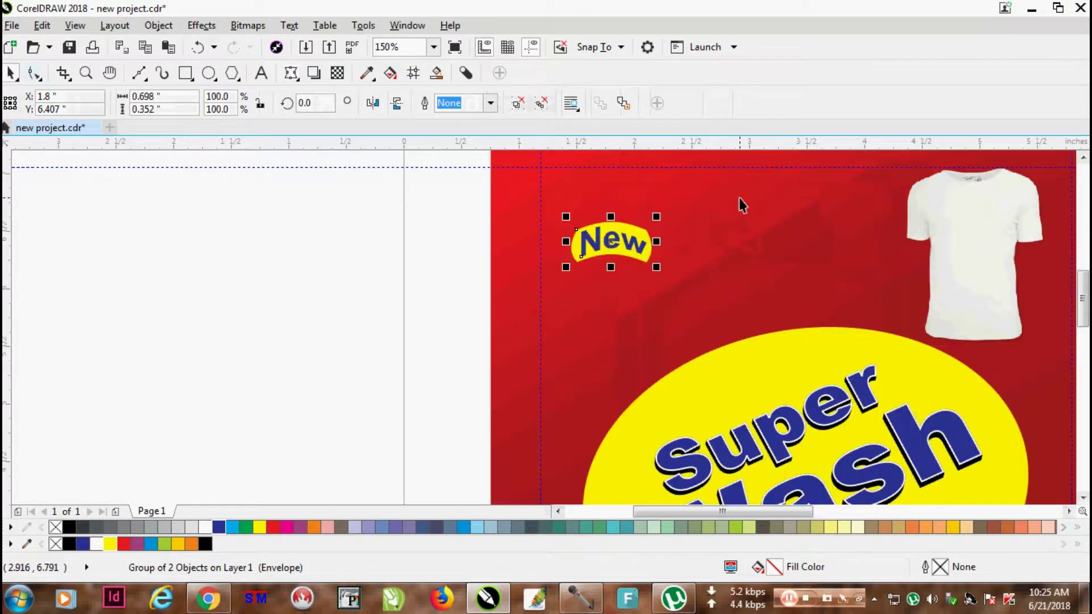
pyautogui.click(612, 241)
pyautogui.moveTo(666, 274); pyautogui.dragTo(684, 254)
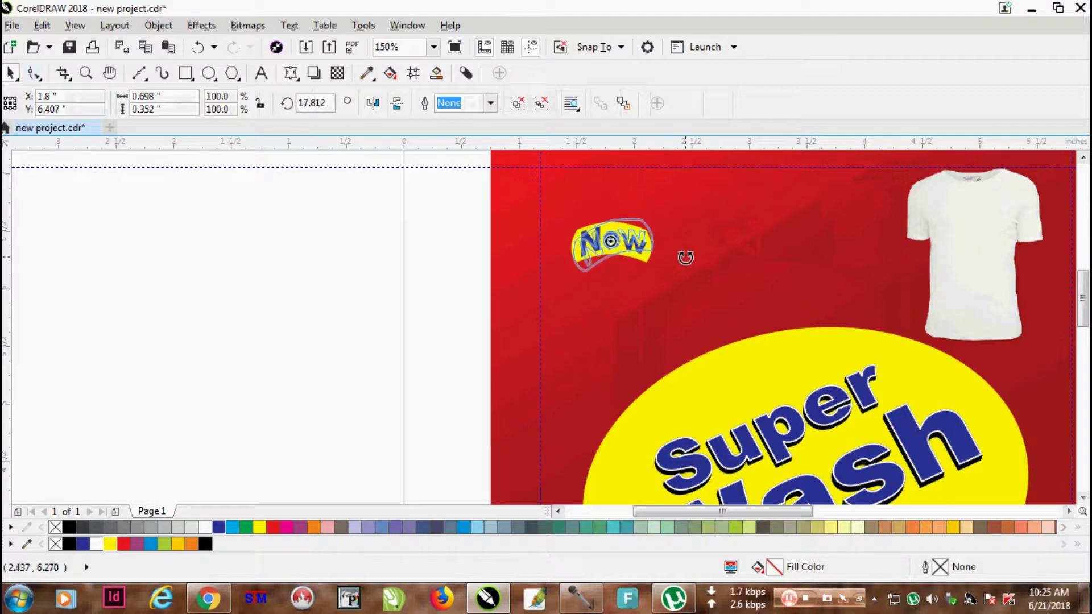
# - Enlarge the "New" badge slightly and move it into the package's upper-left corner at the guidelines
pyautogui.click(446, 203)
pyautogui.moveTo(446, 208); pyautogui.dragTo(791, 327)
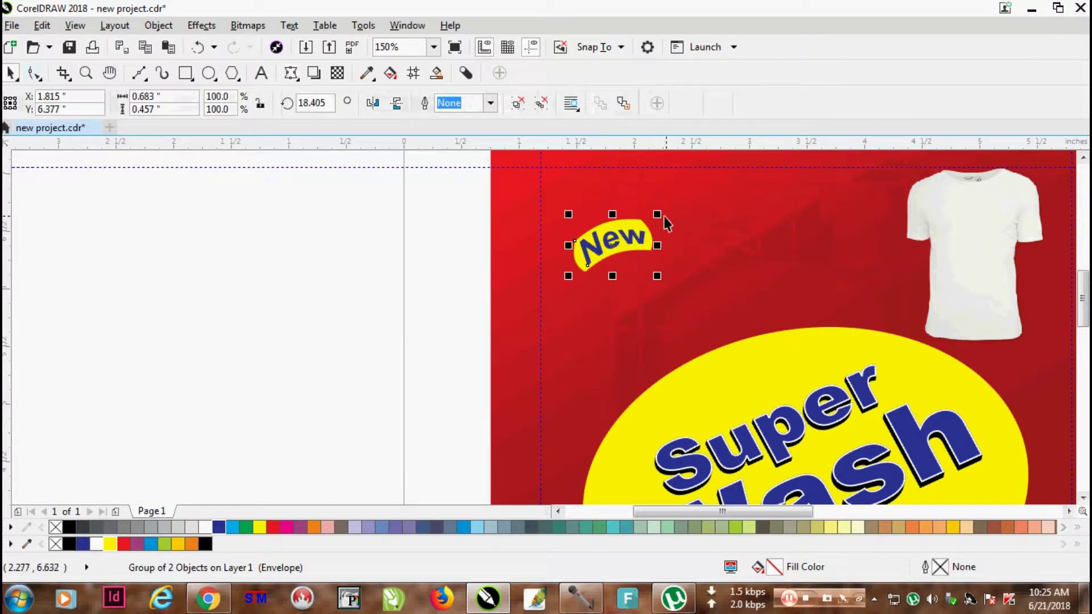
pyautogui.moveTo(663, 215); pyautogui.dragTo(679, 206)
pyautogui.moveTo(624, 250); pyautogui.dragTo(609, 202)
pyautogui.click(248, 285)
pyautogui.scroll(-3, 624, 343)
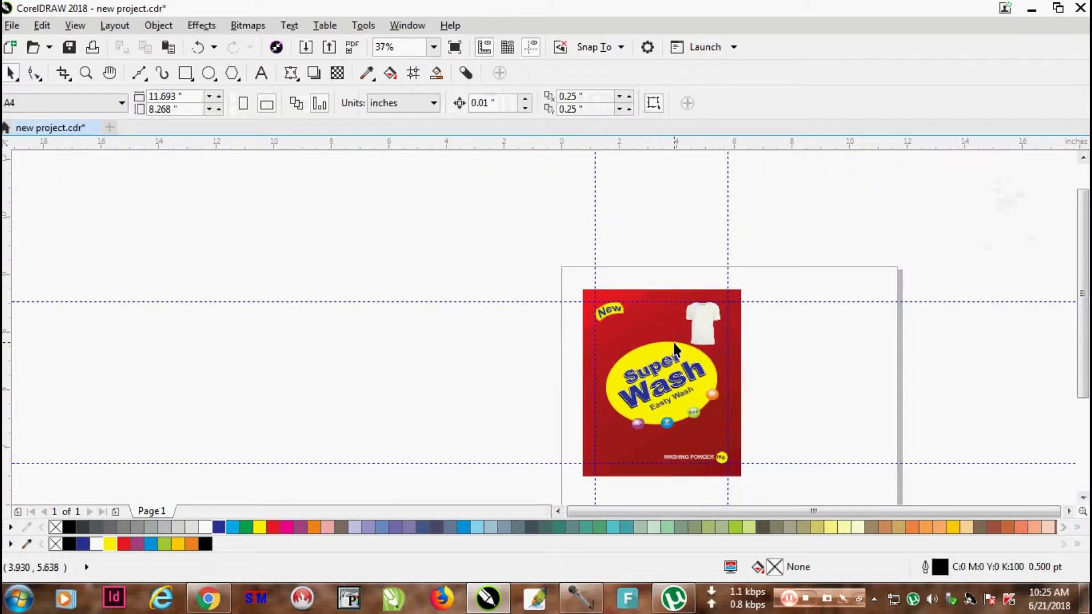
# - Draw a narrow upright rectangle about 0.11 by 0.4 inch between the badge and the T-shirt, and convert it to curves
pyautogui.scroll(3, 669, 344)
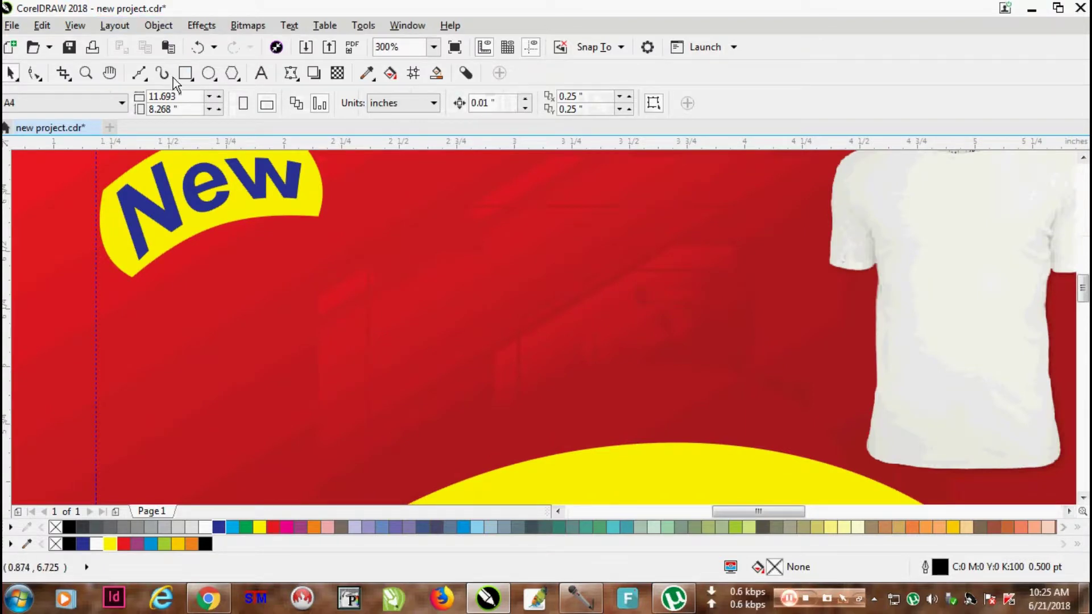
pyautogui.click(187, 78)
pyautogui.moveTo(433, 209); pyautogui.dragTo(460, 302)
pyautogui.scroll(1, 454, 232)
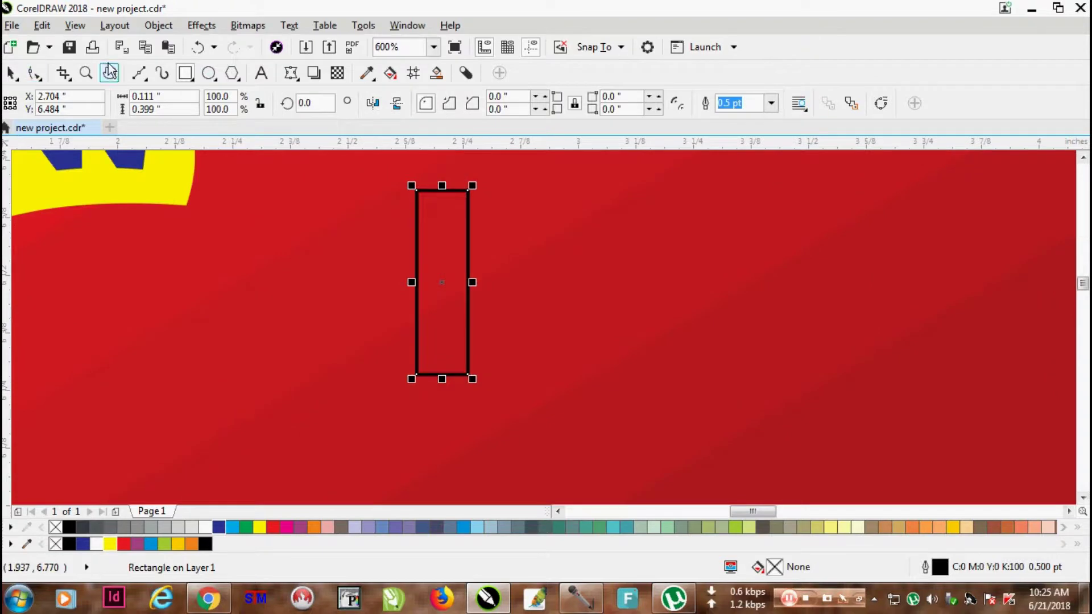
pyautogui.click(34, 74)
pyautogui.click(158, 25)
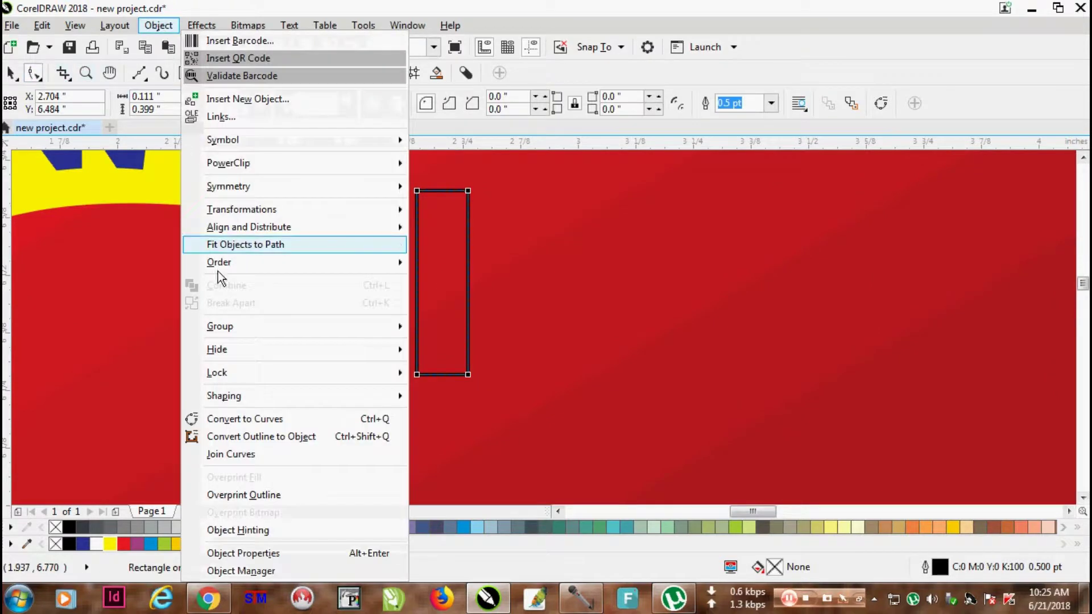
pyautogui.click(253, 419)
# - Turn the rectangle into a pointed triangle by adding a node midway along its top edge and deleting both top corner nodes
pyautogui.scroll(4, 432, 193)
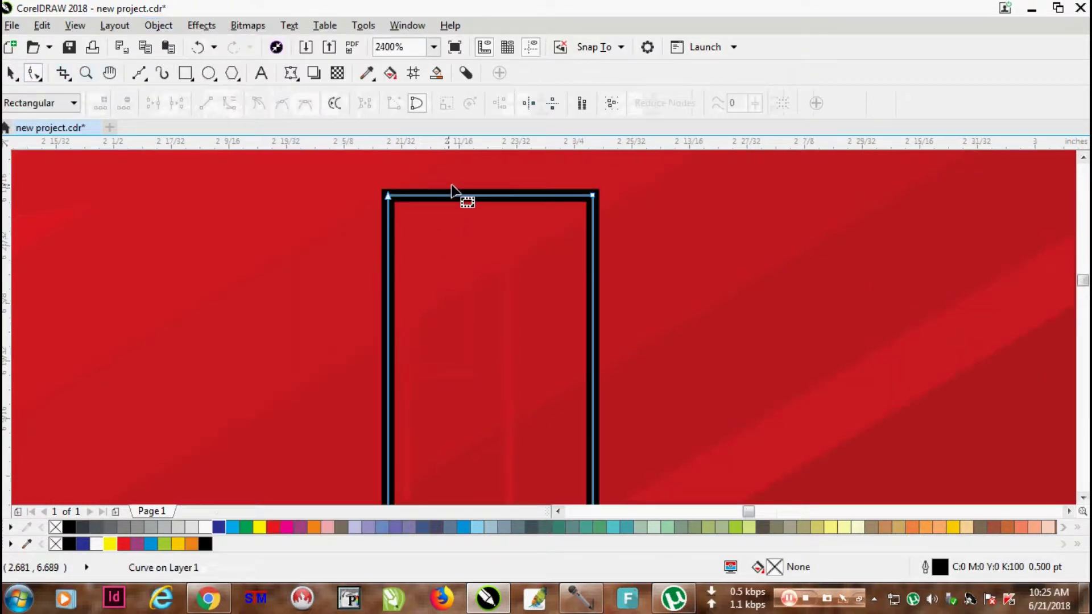
pyautogui.doubleClick(485, 196)
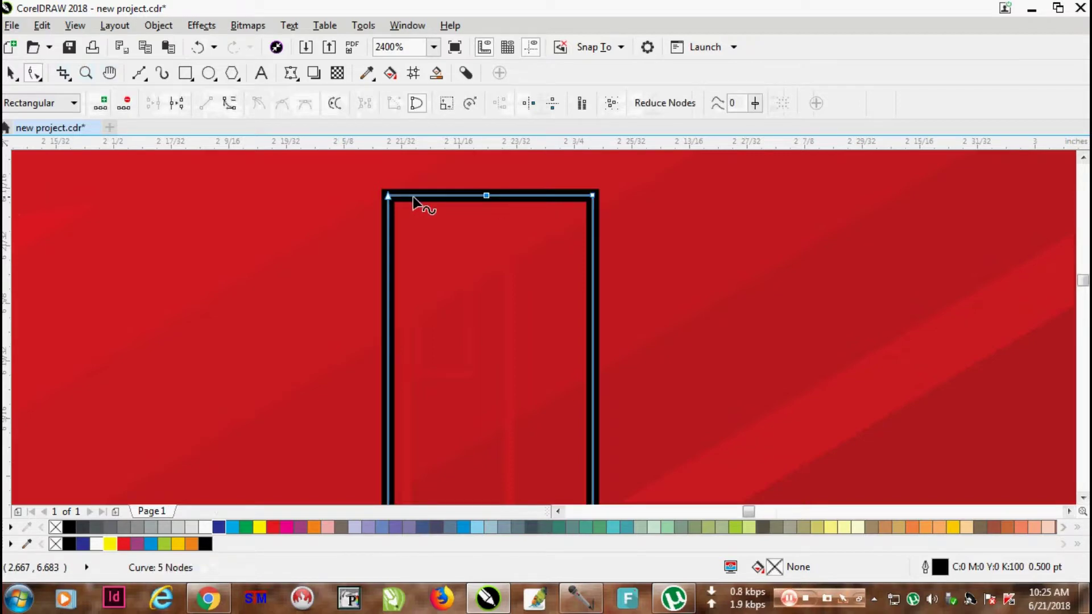
pyautogui.doubleClick(388, 196)
pyautogui.doubleClick(595, 197)
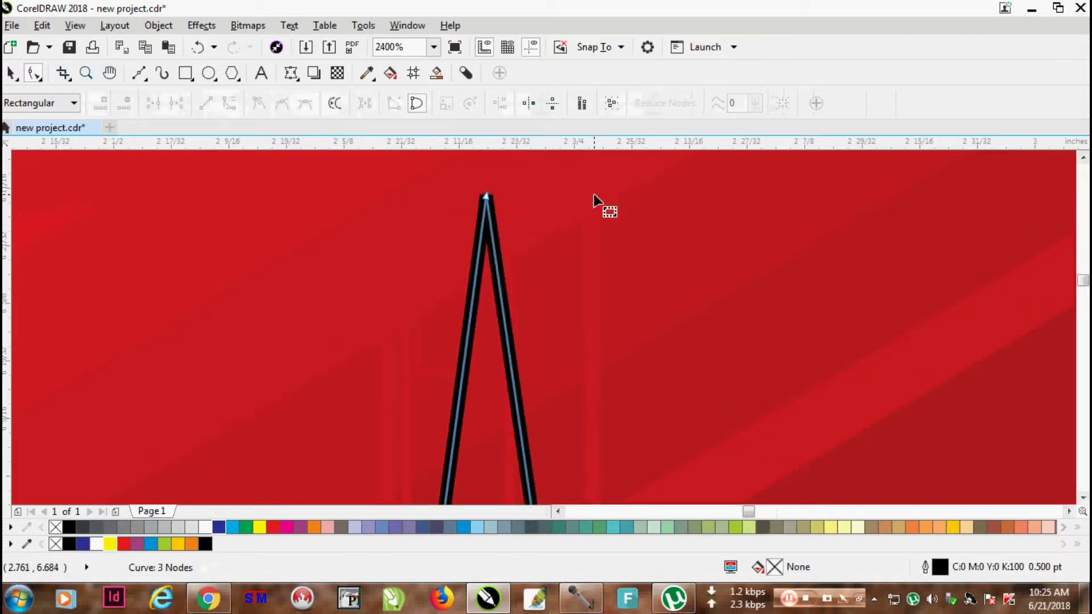
pyautogui.scroll(-4, 596, 204)
# - Fill the triangle with the Sand color and remove its outline
pyautogui.click(12, 74)
pyautogui.scroll(-1, 514, 237)
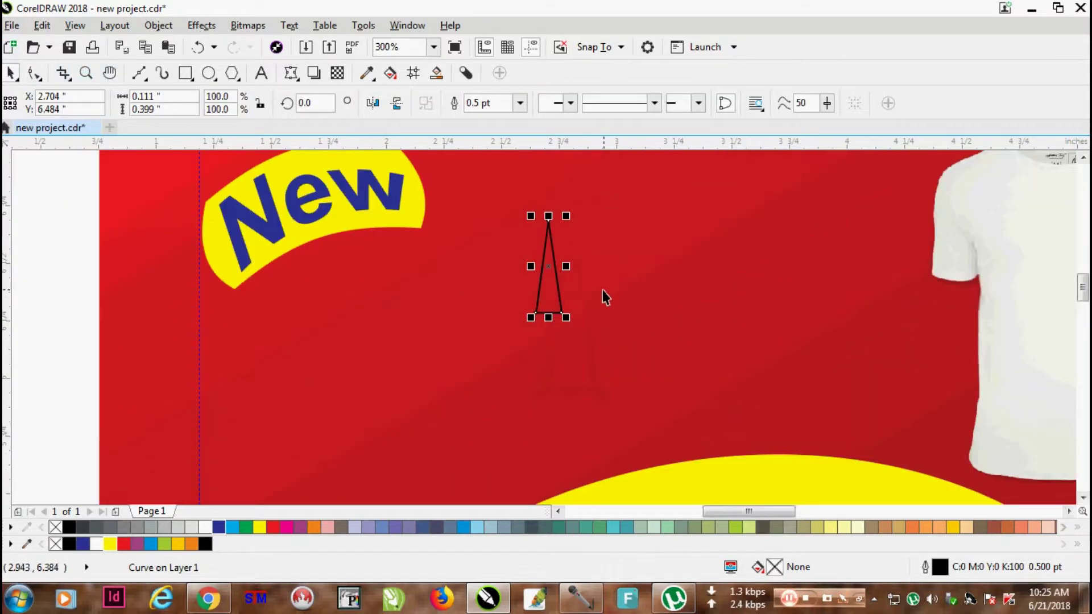
pyautogui.scroll(1, 602, 290)
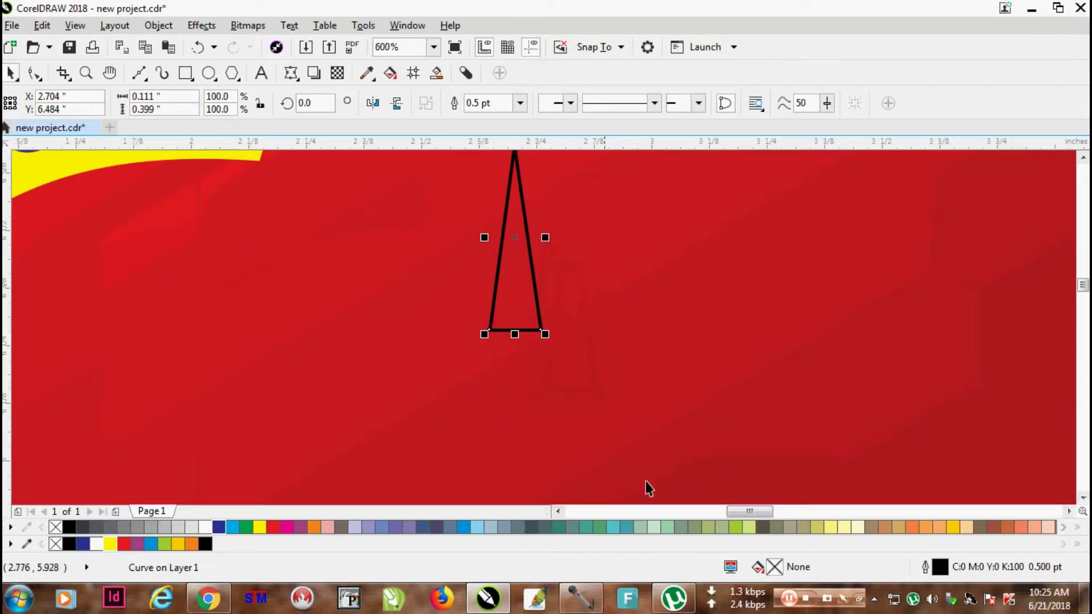
pyautogui.click(963, 527)
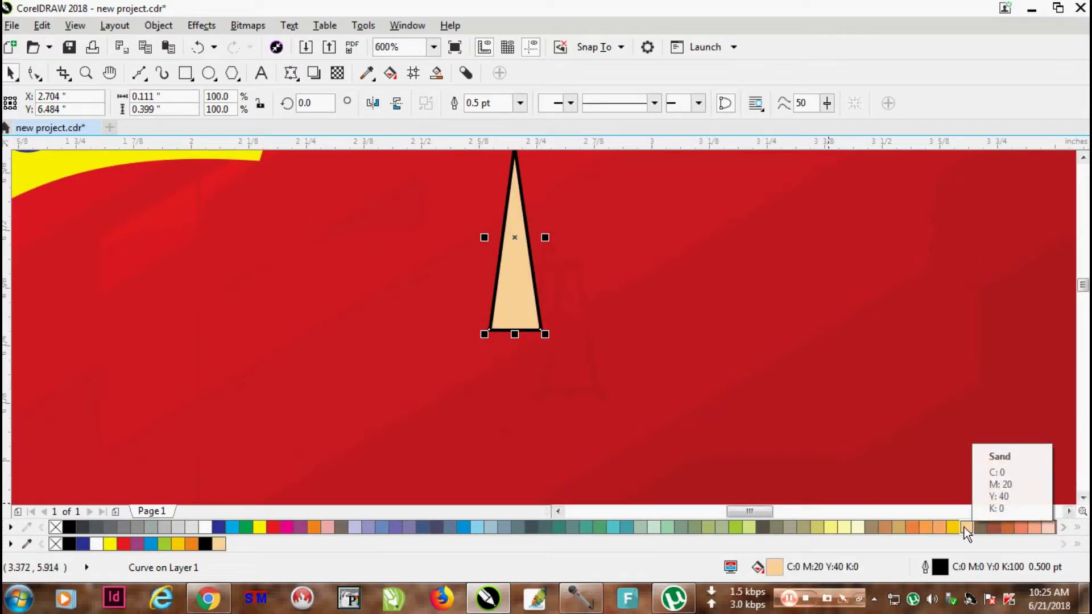
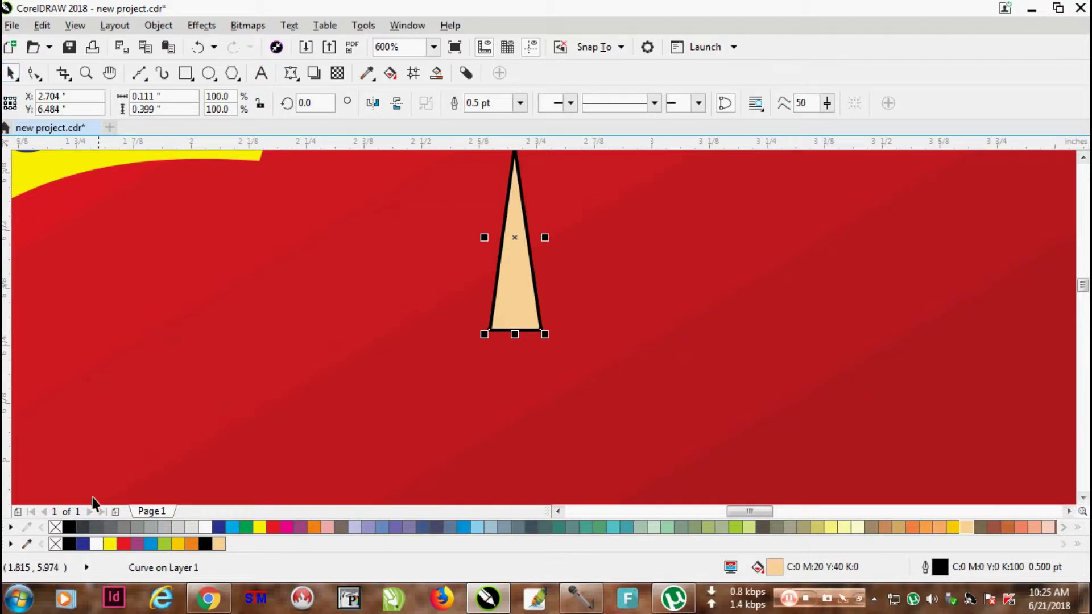
pyautogui.rightClick(55, 527)
pyautogui.scroll(-1, 557, 295)
pyautogui.scroll(1, 556, 290)
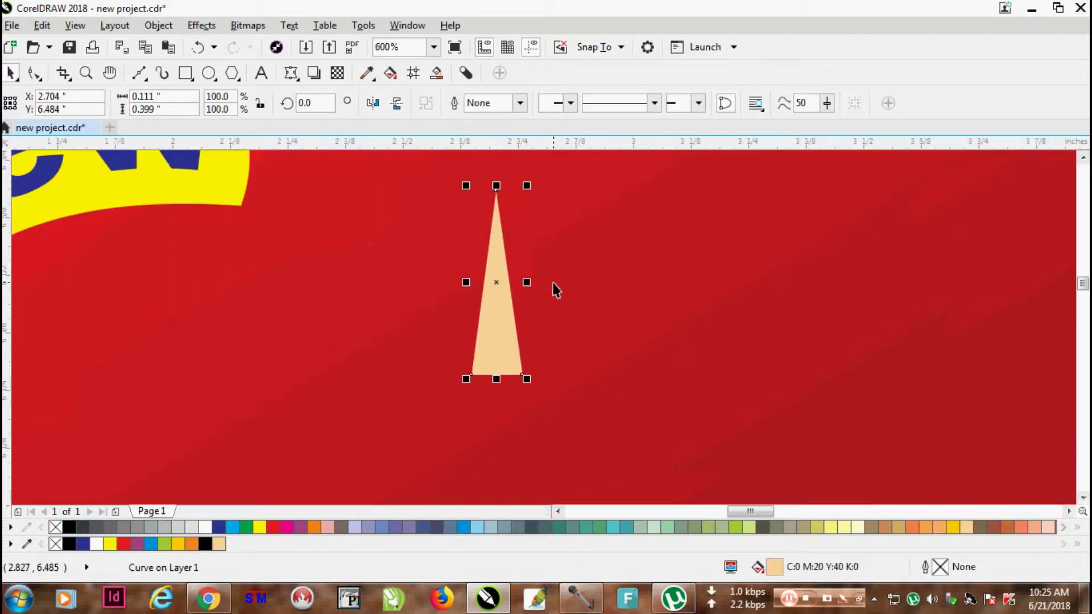
# - Narrow the triangle to about 0.05 inch around its center and add a mirrored copy about 0.33 inch tall below it
pyautogui.moveTo(528, 282); pyautogui.dragTo(495, 283)
pyautogui.scroll(-1, 531, 289)
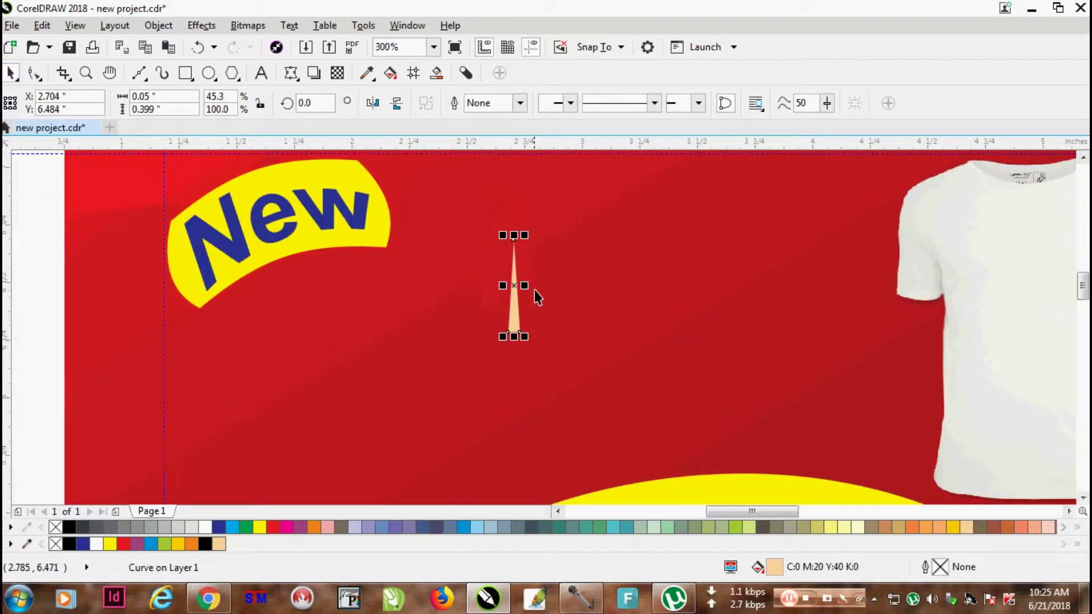
pyautogui.moveTo(513, 235); pyautogui.dragTo(529, 389)
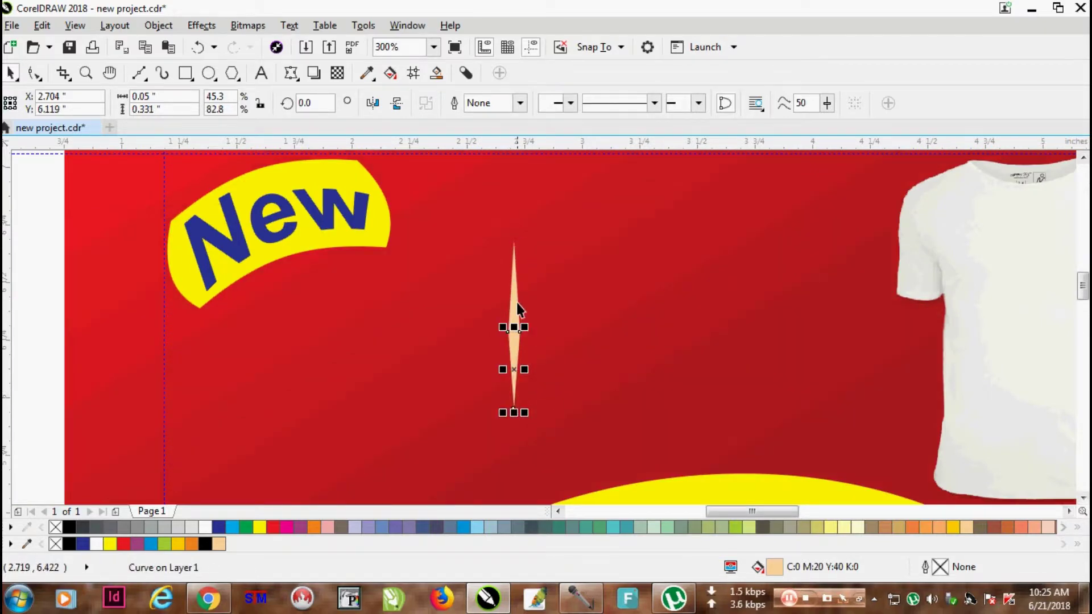
# - Weld the upper and lower triangles into a single long spike
pyautogui.scroll(2, 515, 304)
pyautogui.scroll(1, 515, 319)
pyautogui.scroll(2, 529, 373)
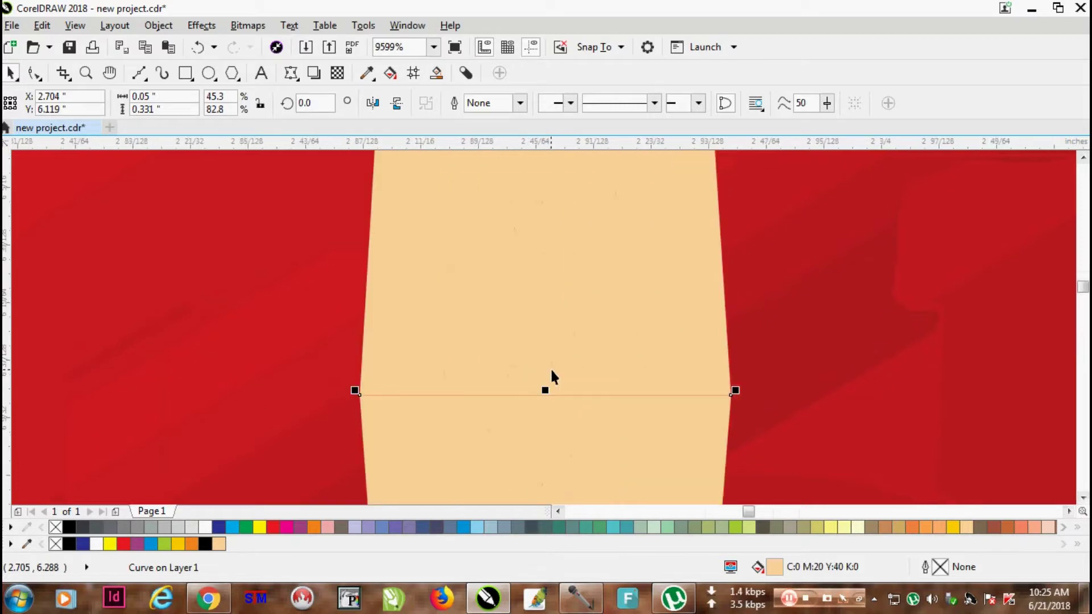
pyautogui.moveTo(551, 367); pyautogui.dragTo(589, 317)
pyautogui.keyDown('shift'); pyautogui.click(589, 318); pyautogui.keyUp('shift')
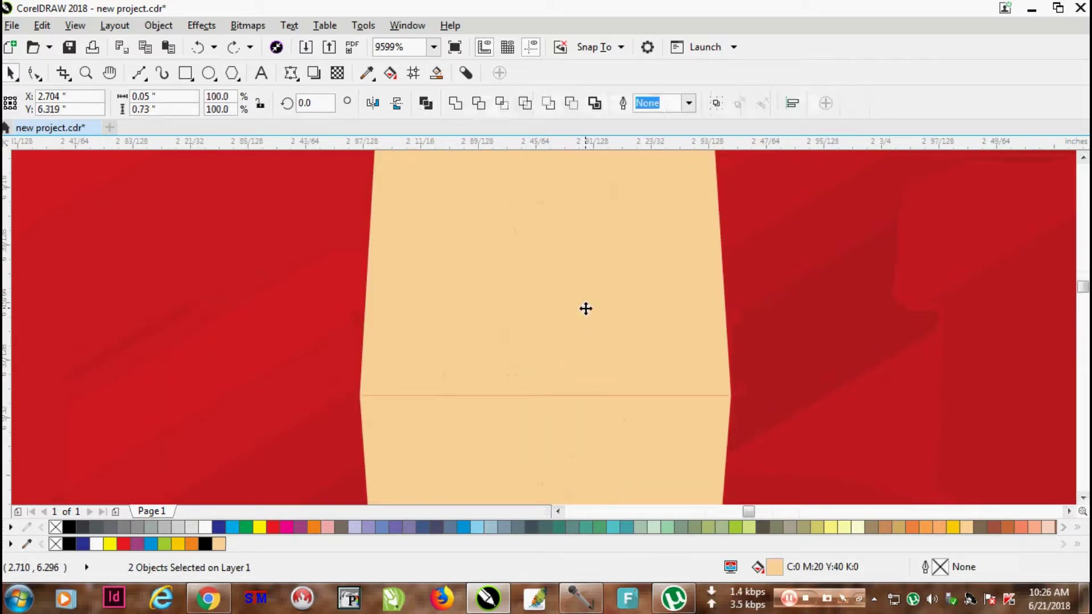
pyautogui.click(454, 103)
pyautogui.scroll(-5, 572, 338)
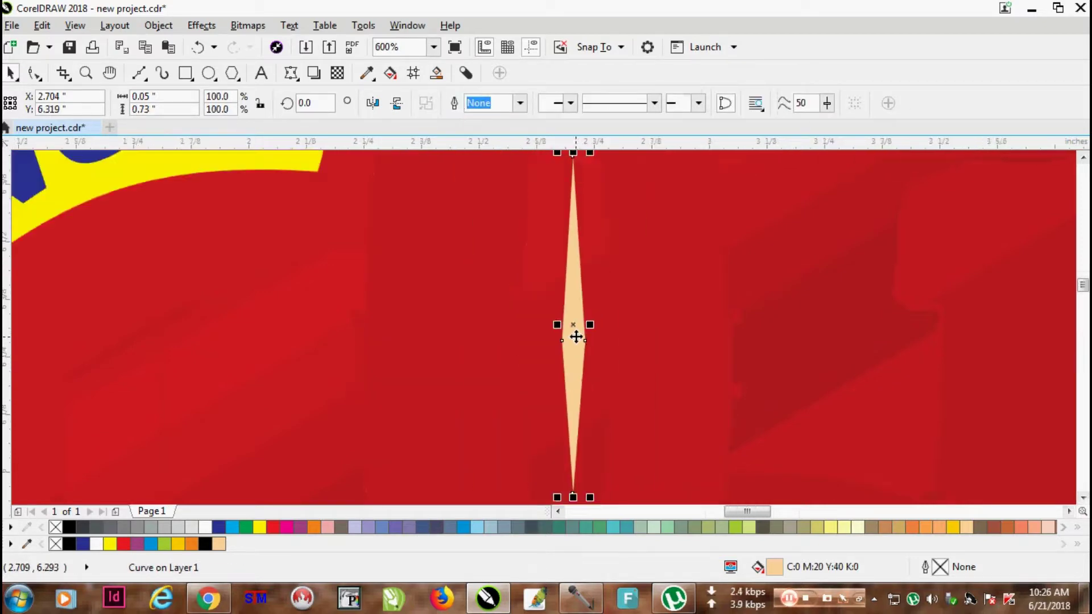
pyautogui.scroll(1, 586, 334)
pyautogui.scroll(-1, 585, 334)
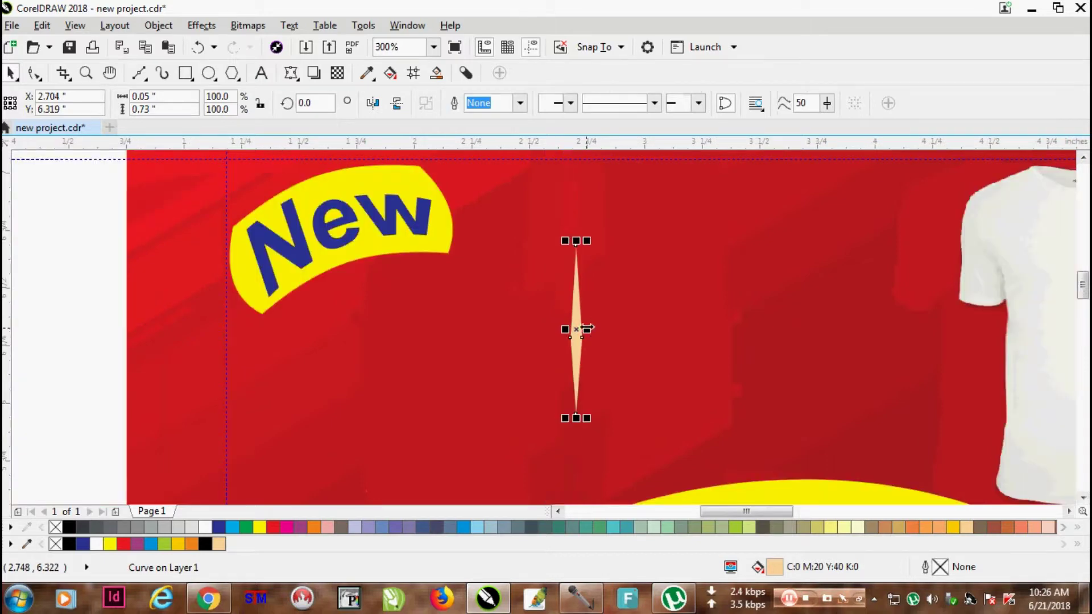
# - Add a copy of the spike turned about 90 degrees to form a cross, and group the two spikes
pyautogui.click(574, 302)
pyautogui.moveTo(586, 240); pyautogui.dragTo(669, 342)
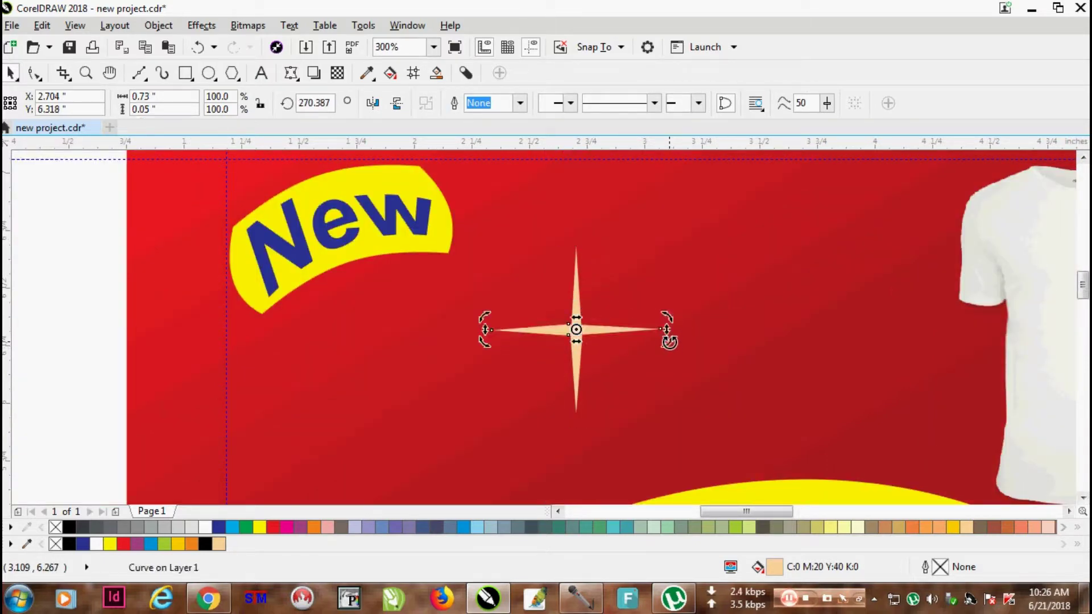
pyautogui.keyDown('shift'); pyautogui.click(576, 290); pyautogui.keyUp('shift')
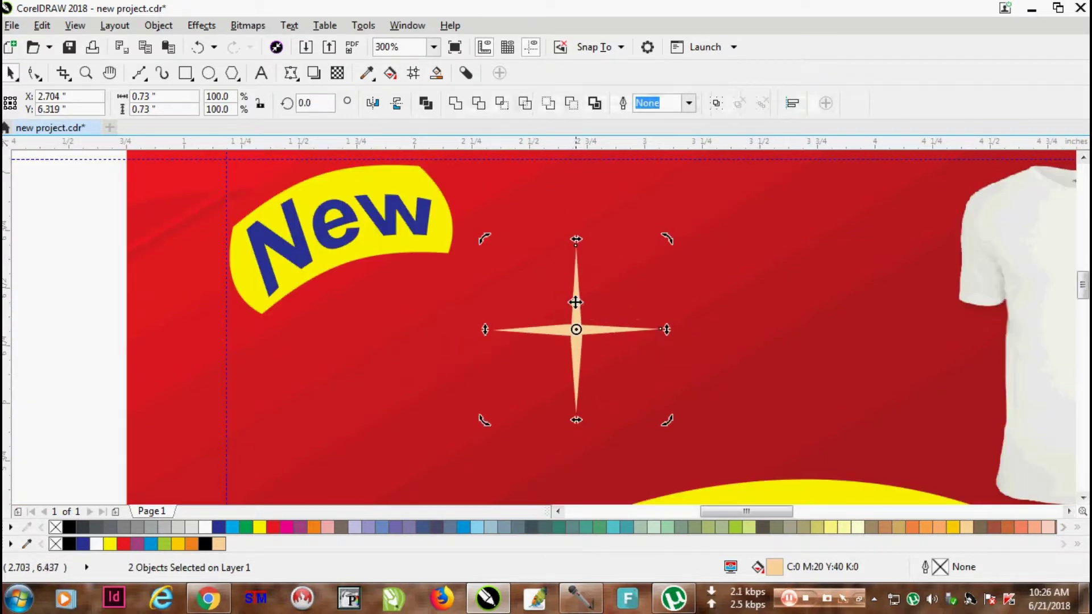
pyautogui.click(157, 25)
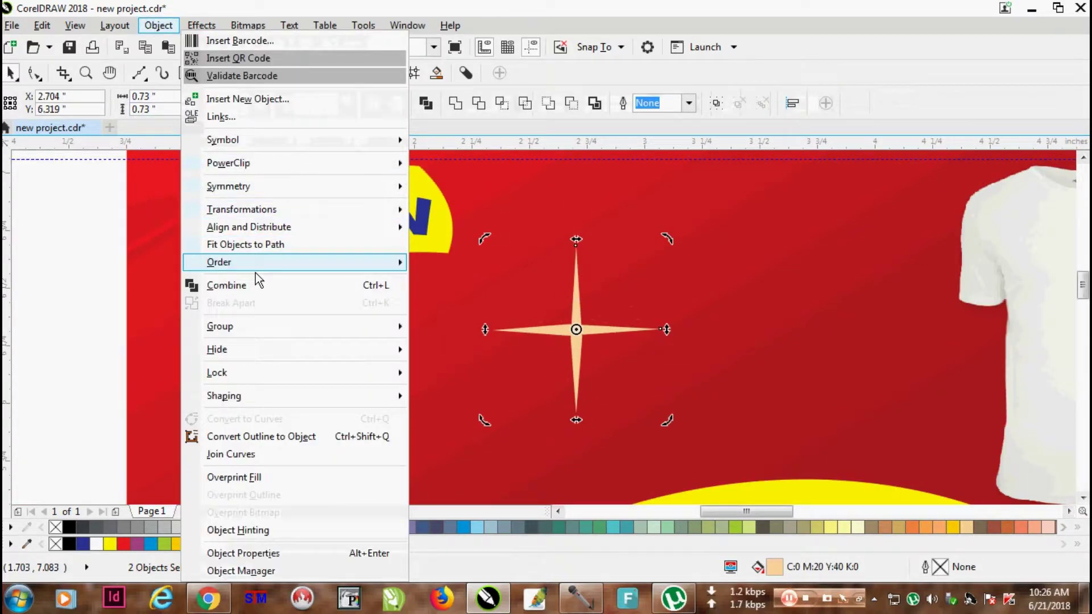
pyautogui.moveTo(247, 325)
pyautogui.click(507, 327)
pyautogui.scroll(2, 582, 306)
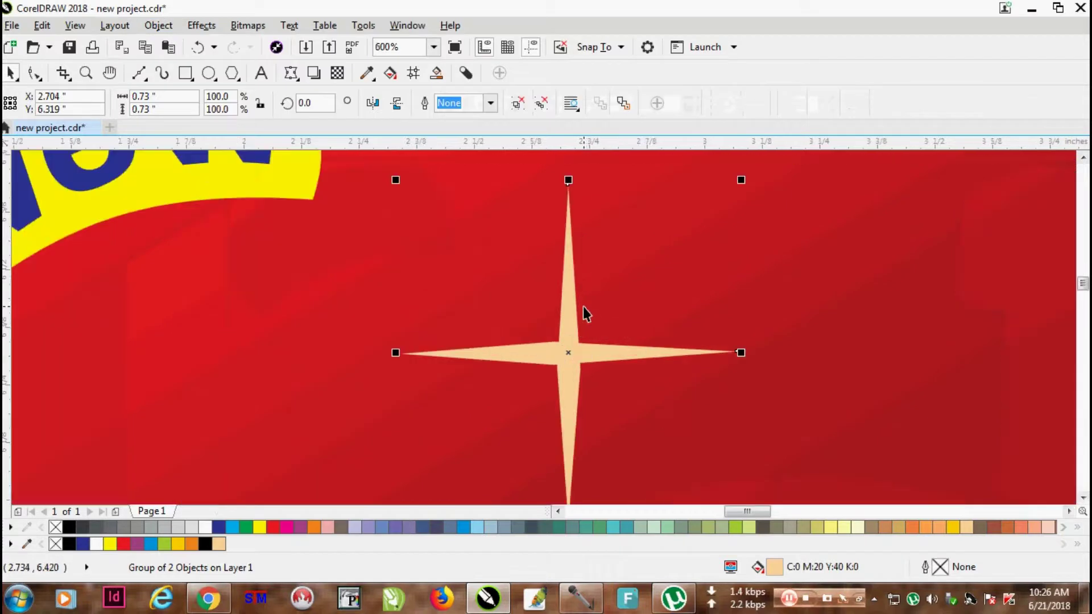
# - Add a copy of the cross rotated to about 323 degrees and shrink it to about 0.3 inch around its center
pyautogui.click(566, 263)
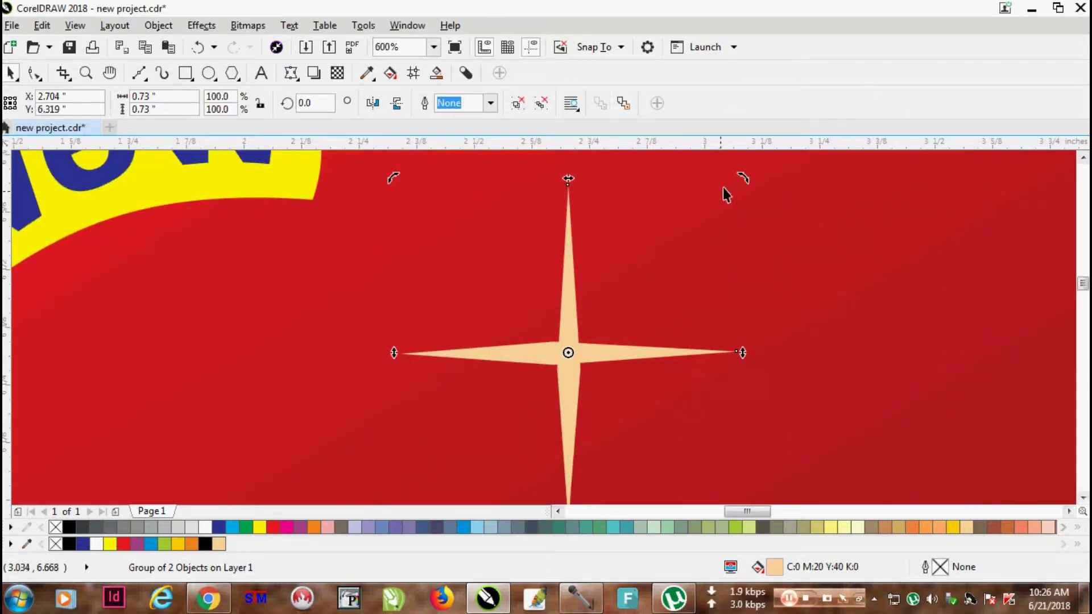
pyautogui.moveTo(751, 190); pyautogui.dragTo(787, 333)
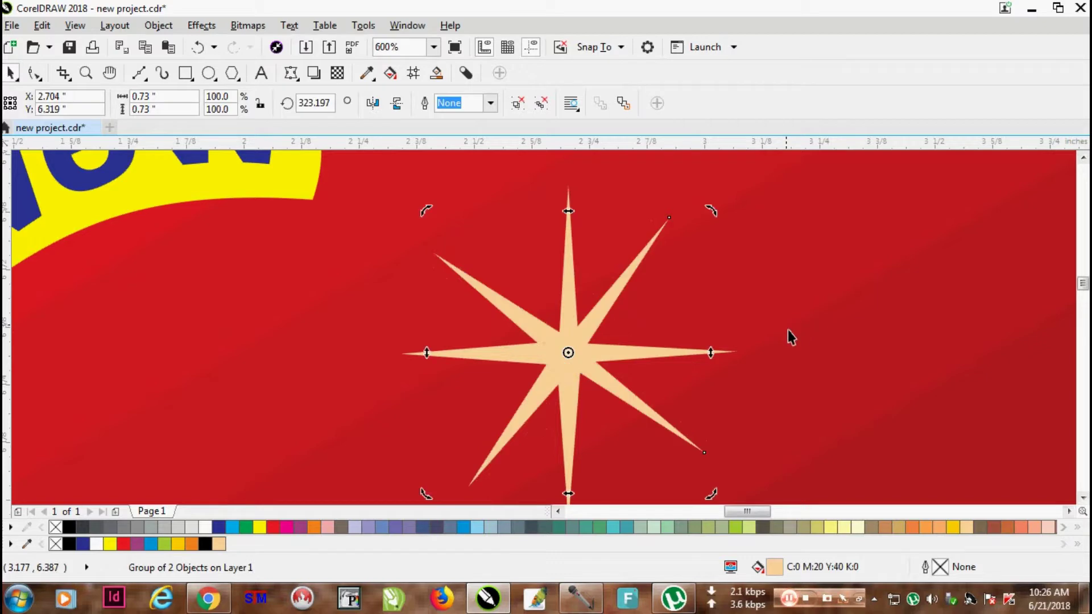
pyautogui.click(614, 215)
pyautogui.click(641, 265)
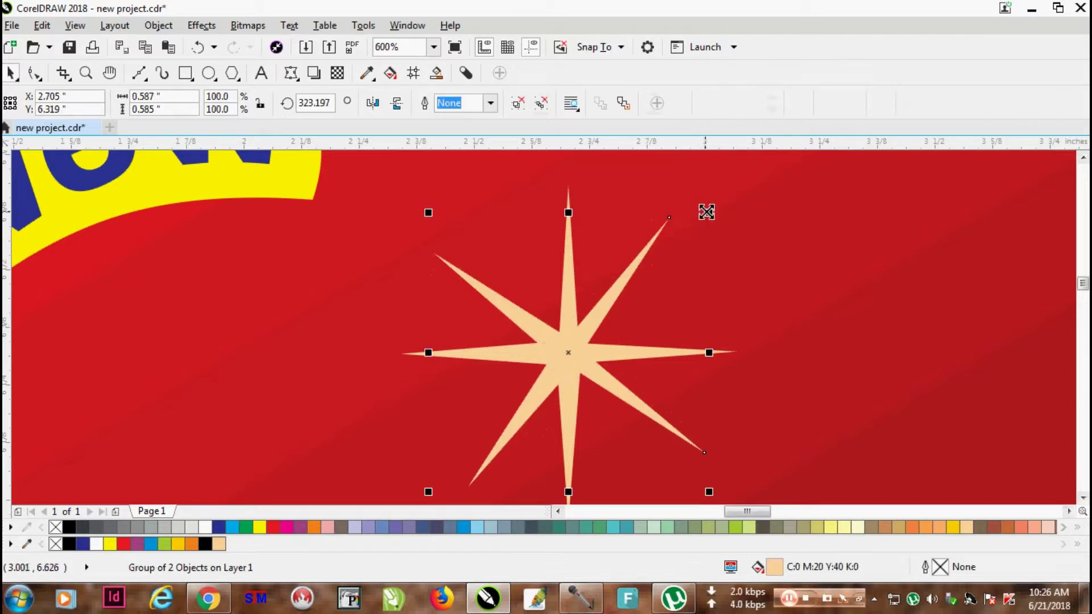
pyautogui.moveTo(707, 213); pyautogui.dragTo(671, 273)
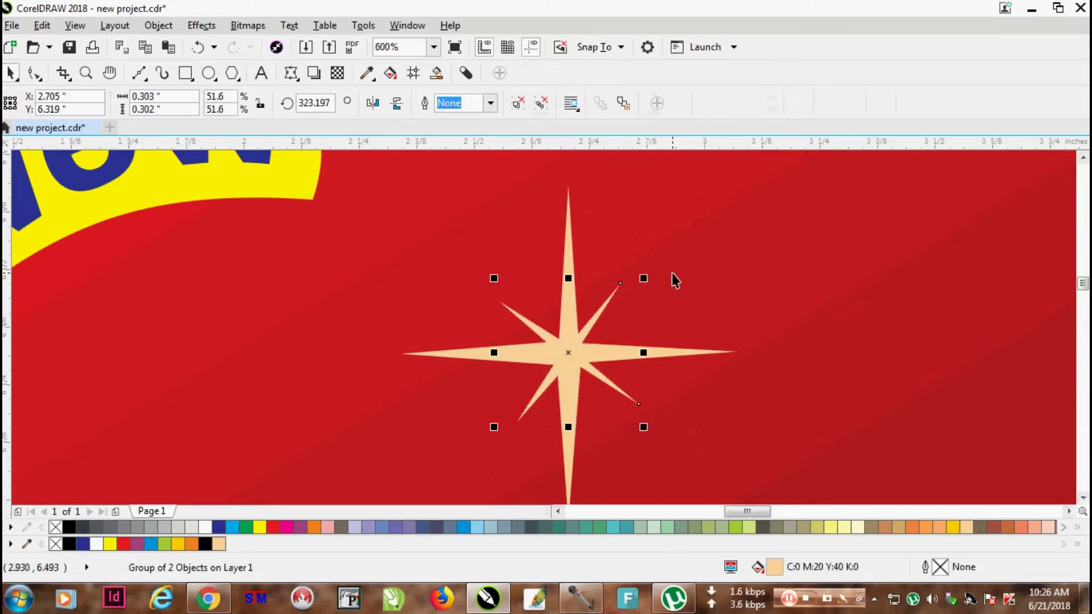
# - Group the large and small crosses into one star
pyautogui.scroll(-2, 671, 273)
pyautogui.scroll(-1, 669, 287)
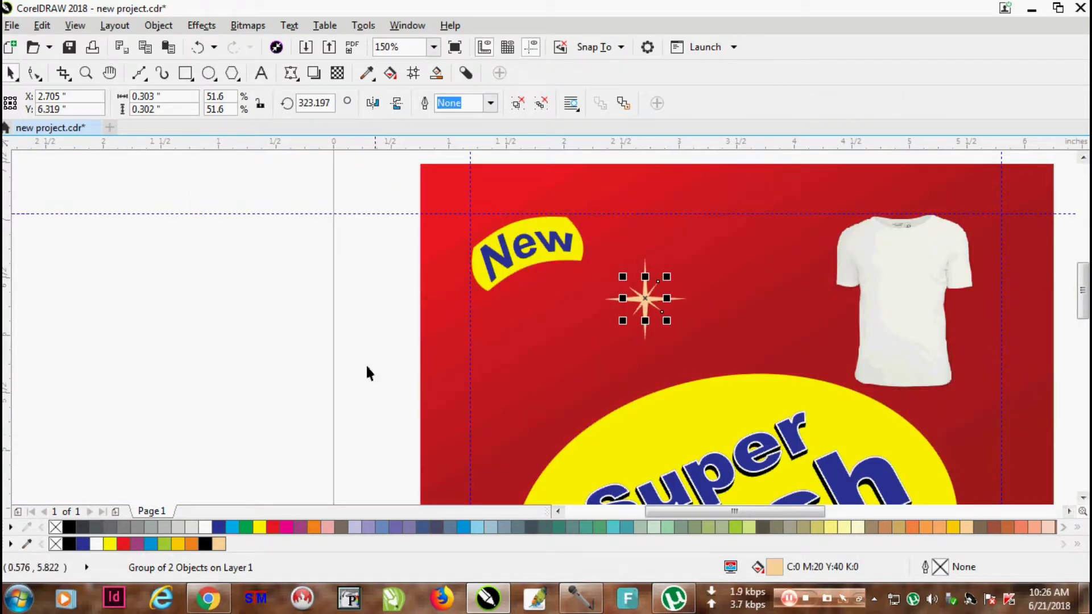
pyautogui.click(363, 381)
pyautogui.moveTo(361, 387); pyautogui.dragTo(740, 245)
pyautogui.scroll(1, 688, 287)
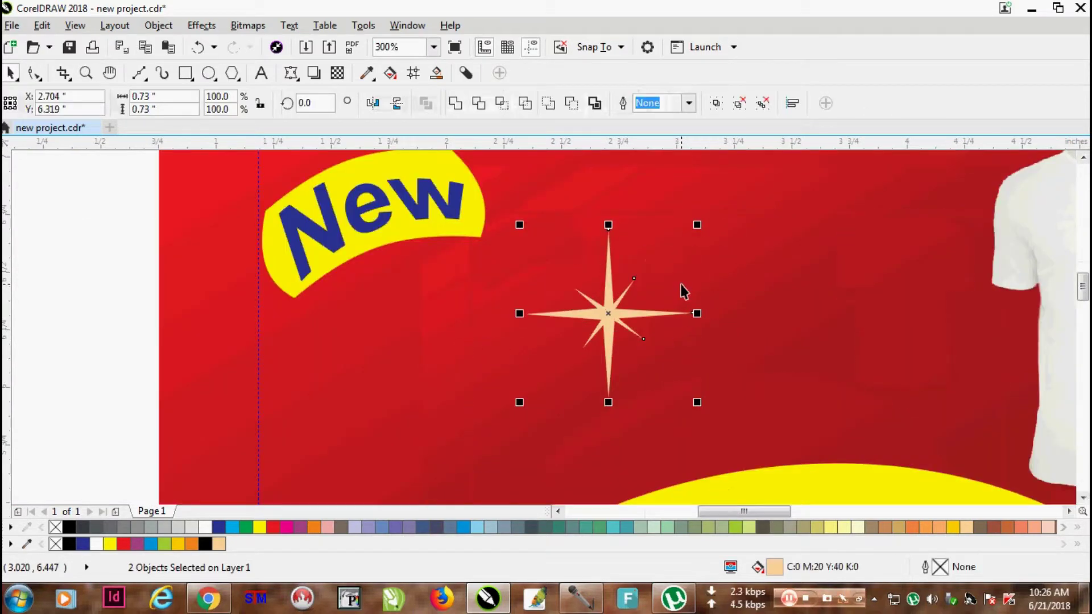
pyautogui.hotkey('ctrl', 'g')
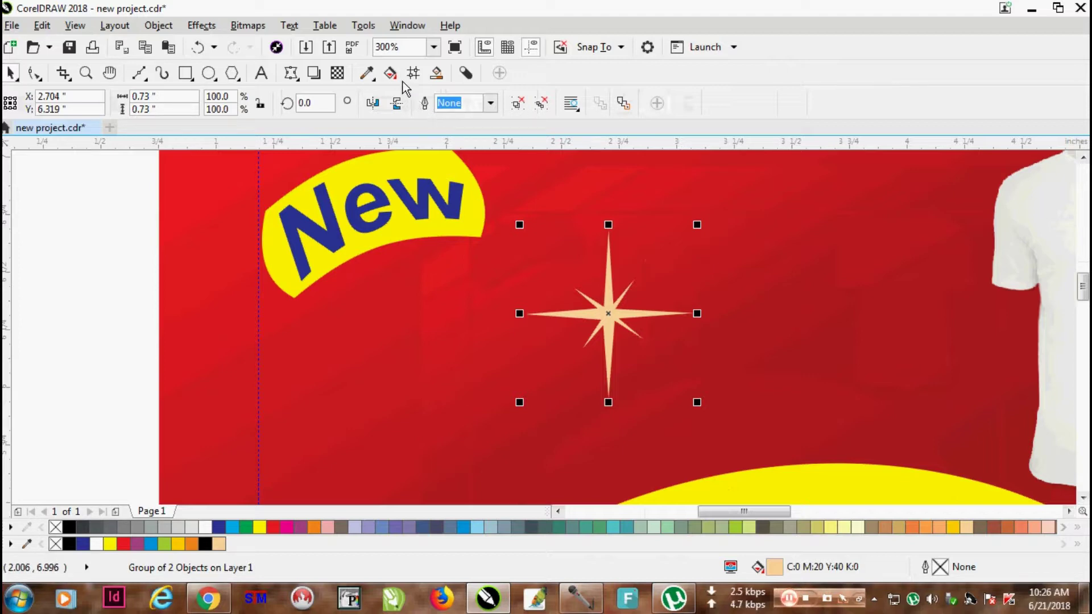
# - Give the star group an elliptical fountain transparency starting at its middle, with the center node set to 9
pyautogui.hotkey('ctrl', 'z')
pyautogui.click(337, 72)
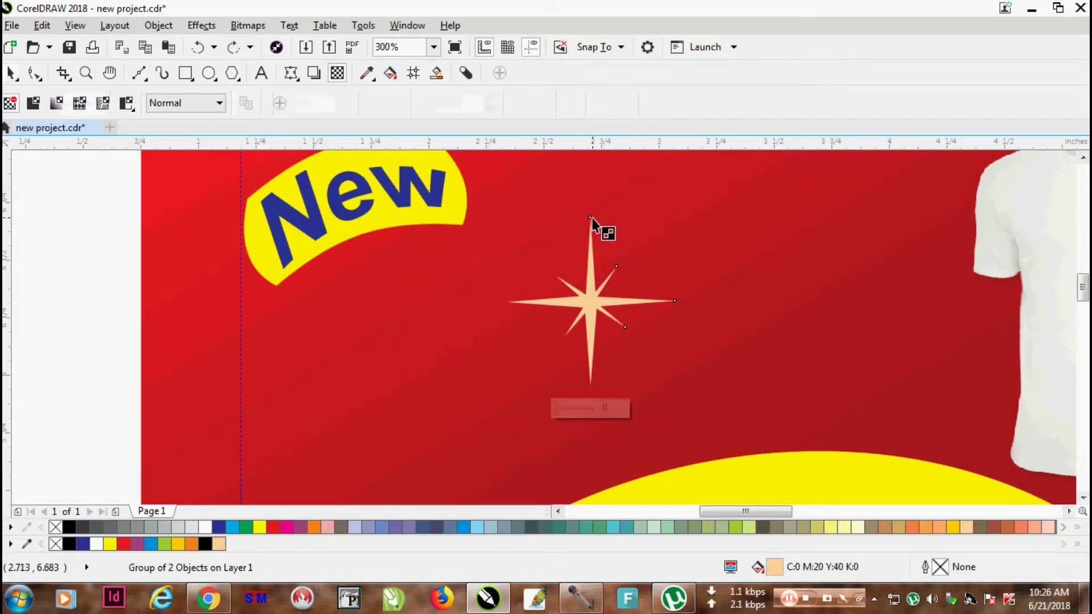
pyautogui.moveTo(591, 218); pyautogui.dragTo(593, 306)
pyautogui.scroll(2, 593, 306)
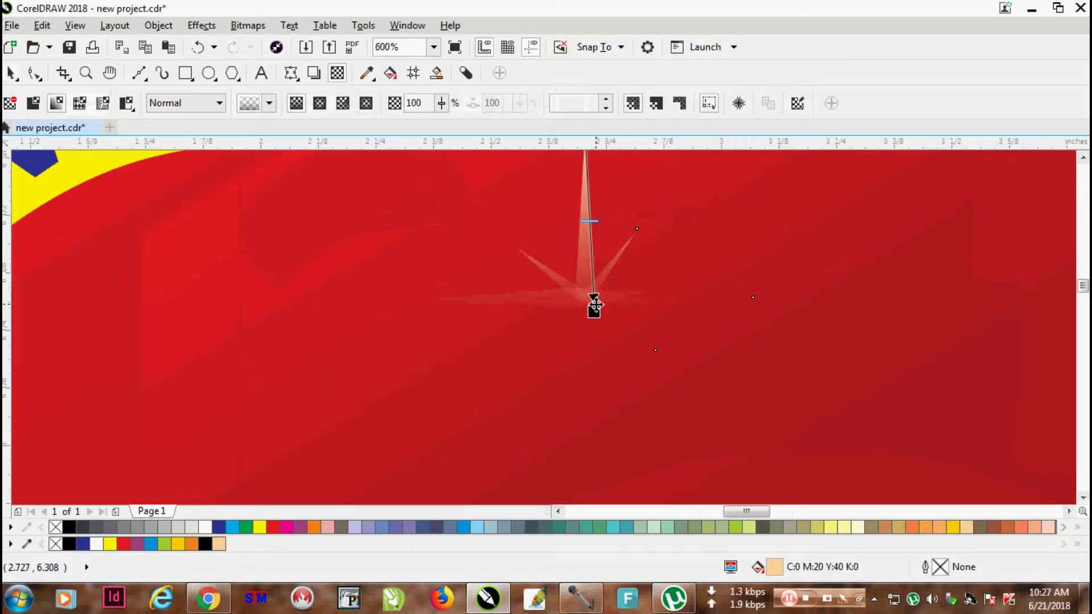
pyautogui.click(319, 103)
pyautogui.click(601, 308)
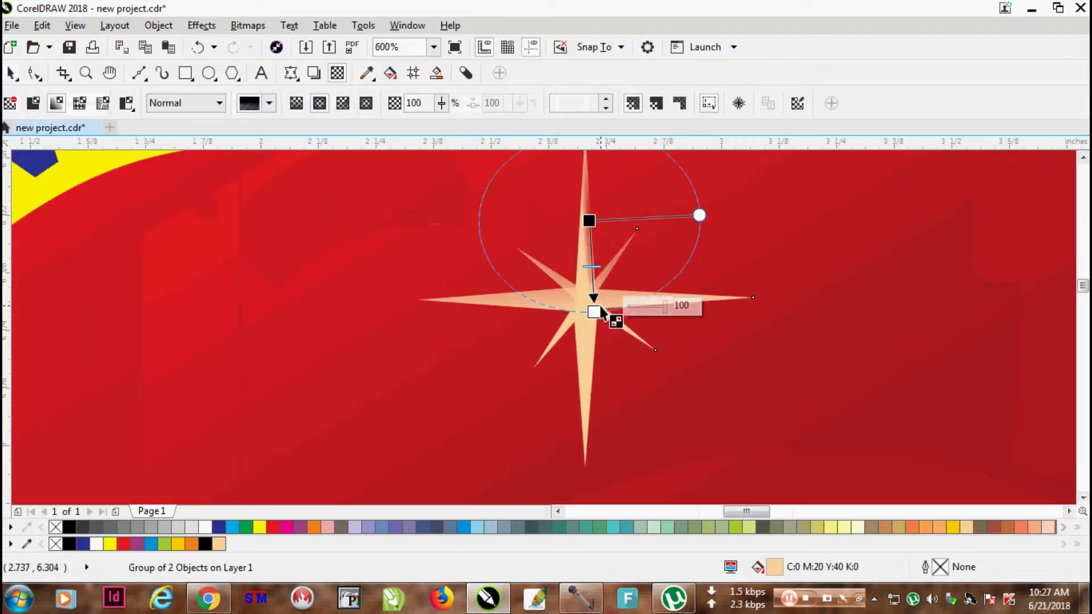
pyautogui.moveTo(601, 311); pyautogui.dragTo(514, 231)
pyautogui.moveTo(587, 365); pyautogui.dragTo(513, 321)
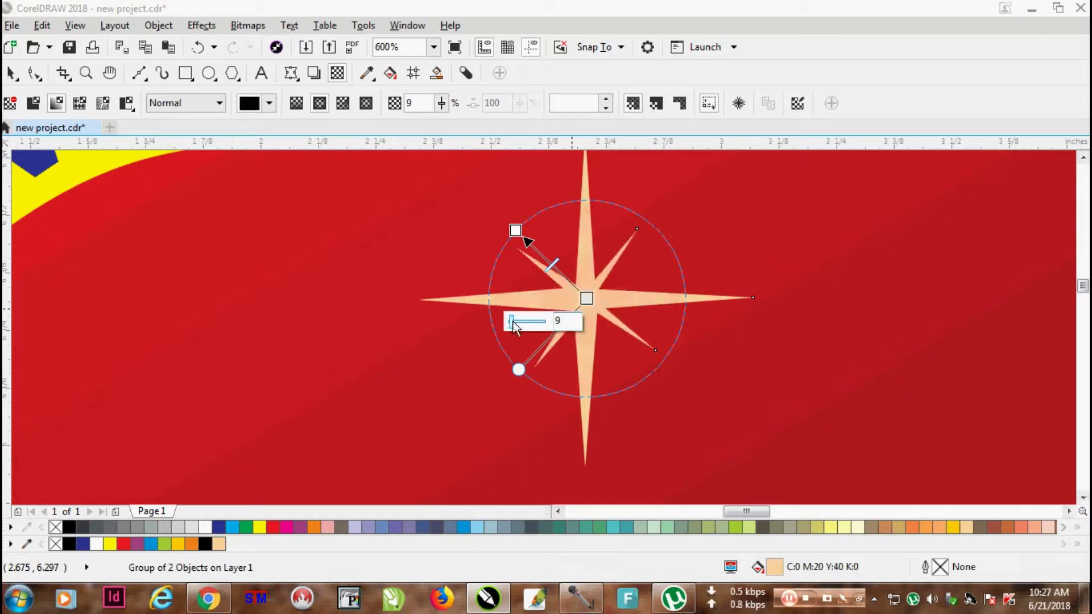
# - Set the star's center transparency to 0, extend the ellipse slightly outward, and set the outer node to 77
pyautogui.click(517, 230)
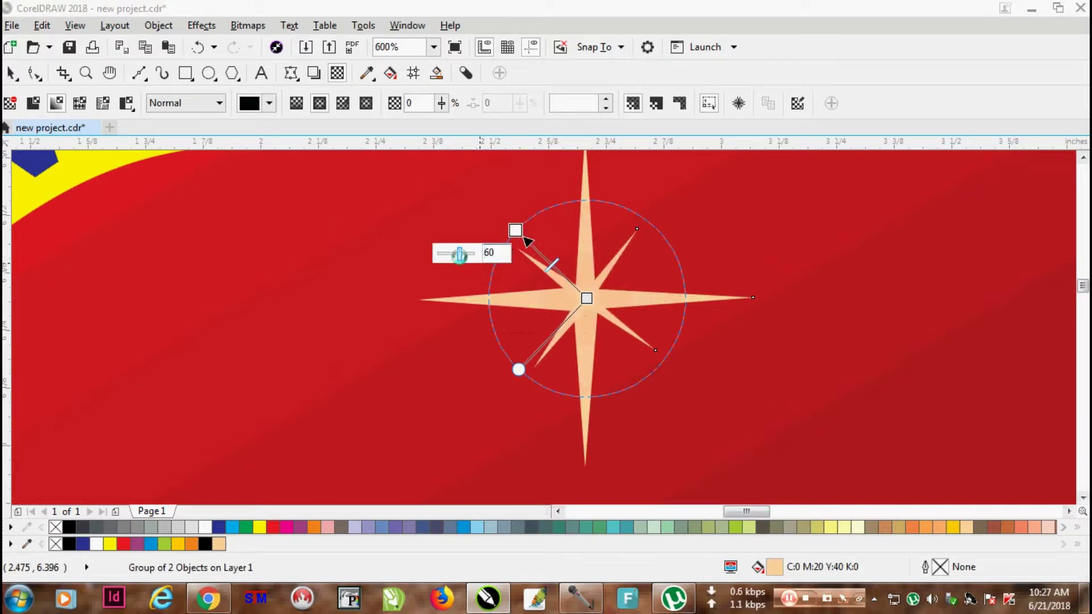
pyautogui.moveTo(458, 258)
pyautogui.mouseDown()
pyautogui.moveTo(472, 259)
pyautogui.moveTo(462, 260)
pyautogui.mouseUp()
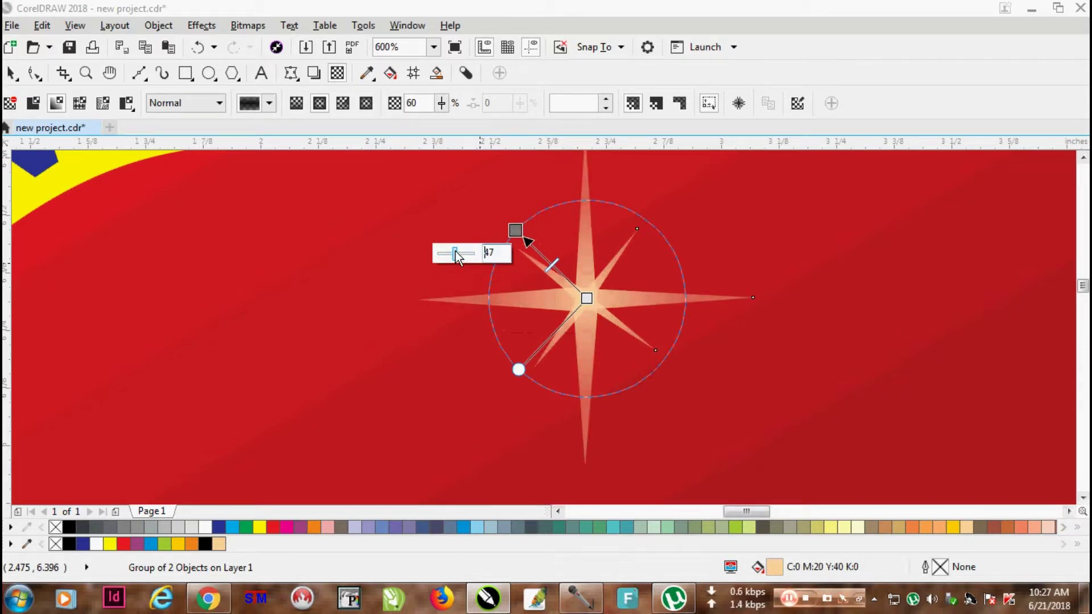
pyautogui.click(586, 298)
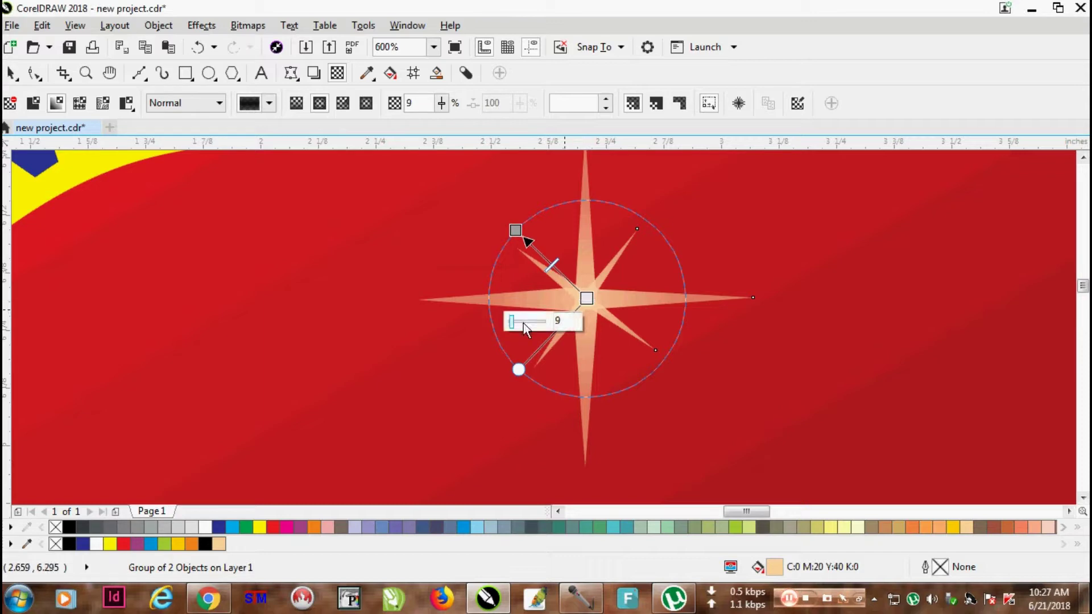
pyautogui.click(515, 230)
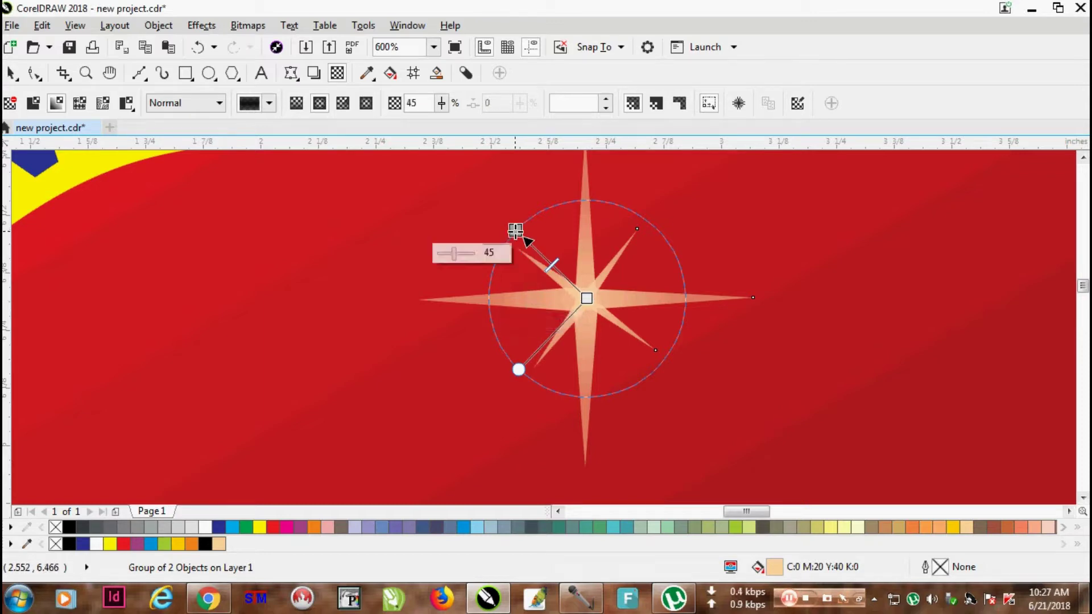
pyautogui.click(586, 298)
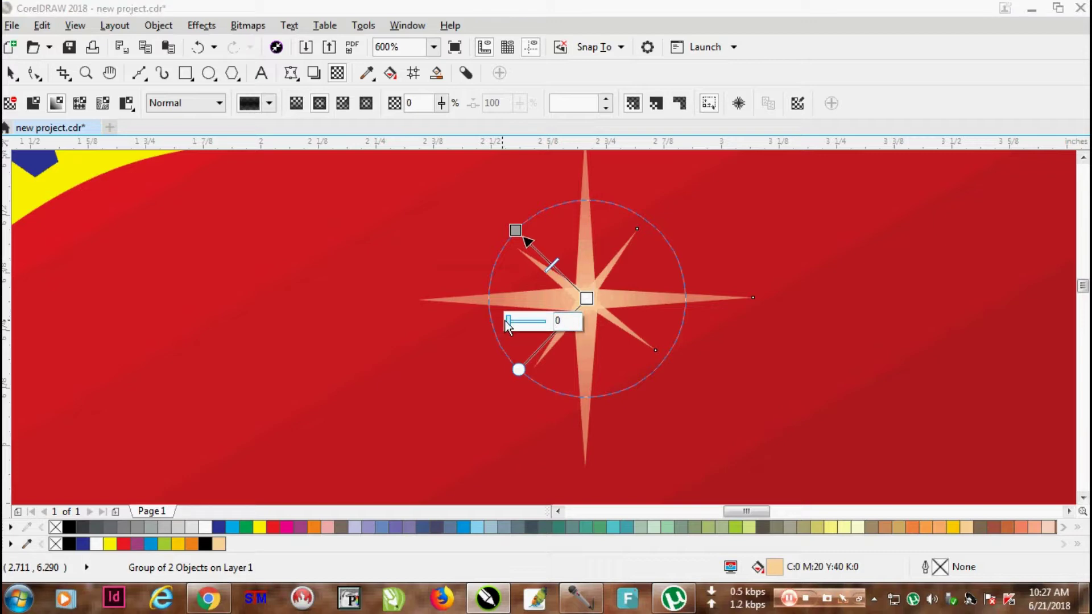
pyautogui.moveTo(515, 230); pyautogui.dragTo(498, 217)
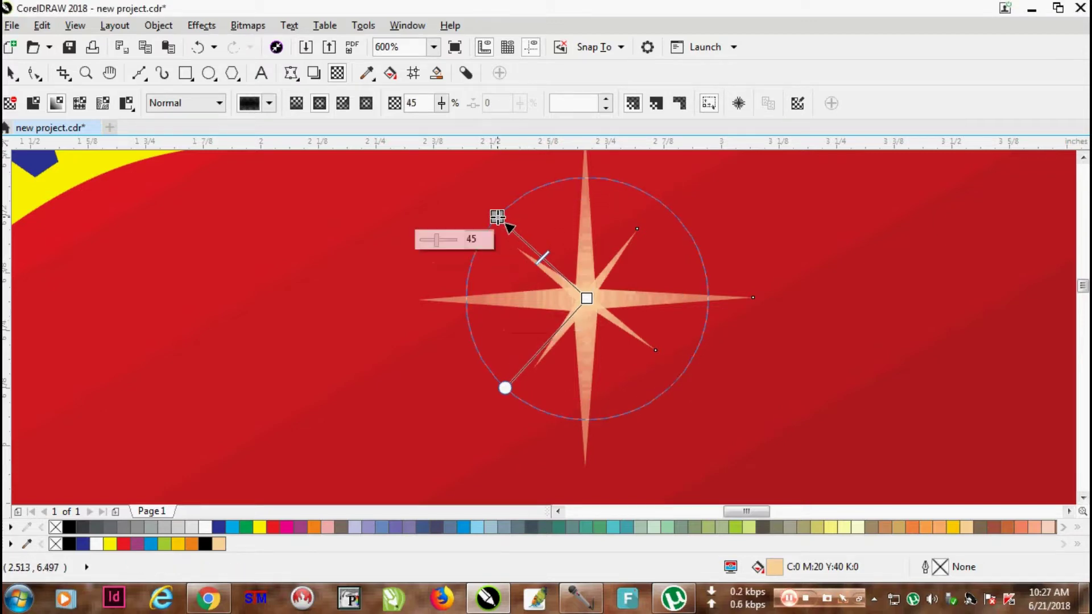
pyautogui.moveTo(440, 241); pyautogui.dragTo(449, 240)
pyautogui.press('space')
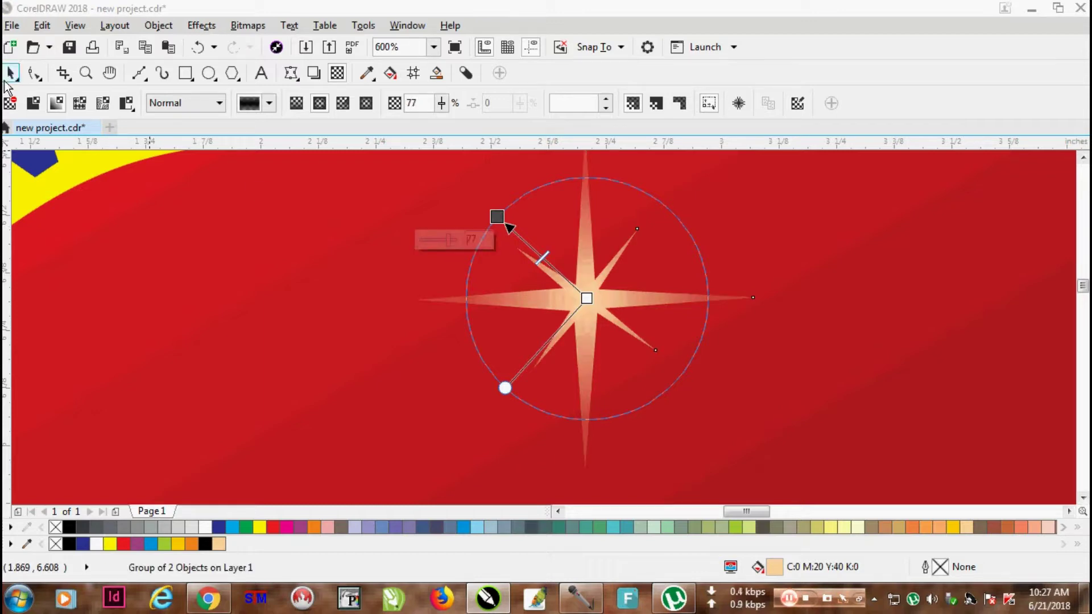
pyautogui.click(234, 239)
# - Draw a circle about 0.187 inch wide beside the star, filled white and without an outline
pyautogui.scroll(-1, 427, 301)
pyautogui.scroll(-1, 429, 301)
pyautogui.scroll(1, 460, 297)
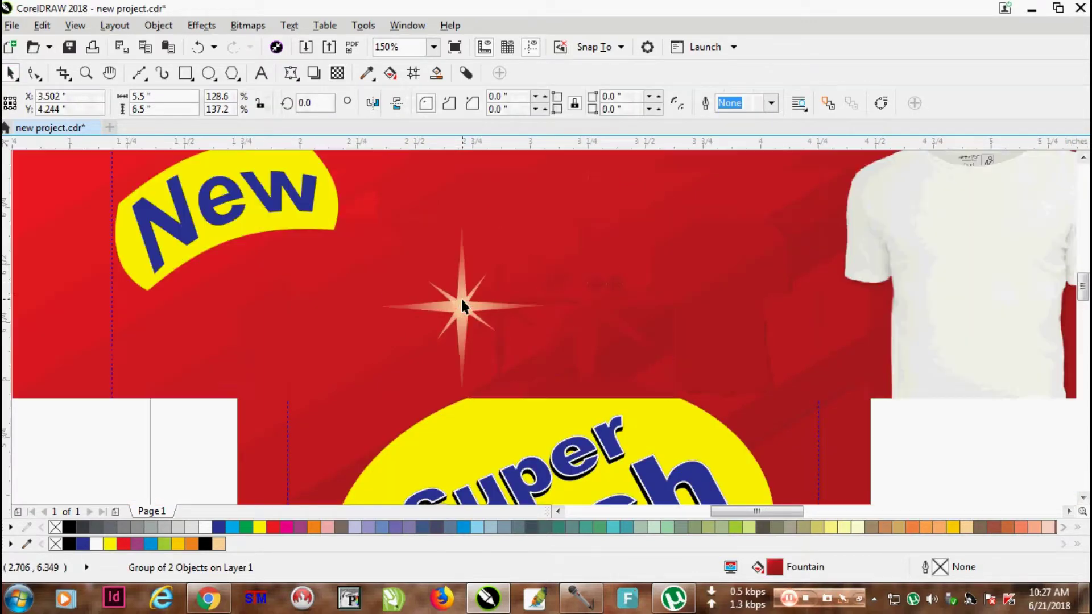
pyautogui.click(208, 74)
pyautogui.moveTo(548, 229); pyautogui.dragTo(601, 281)
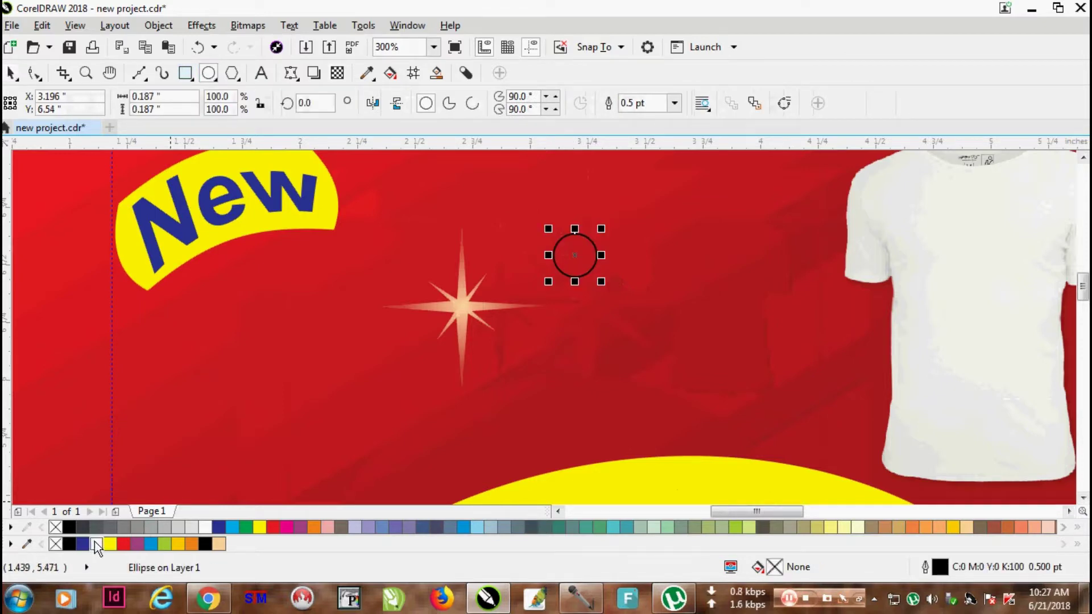
pyautogui.click(96, 544)
pyautogui.click(10, 74)
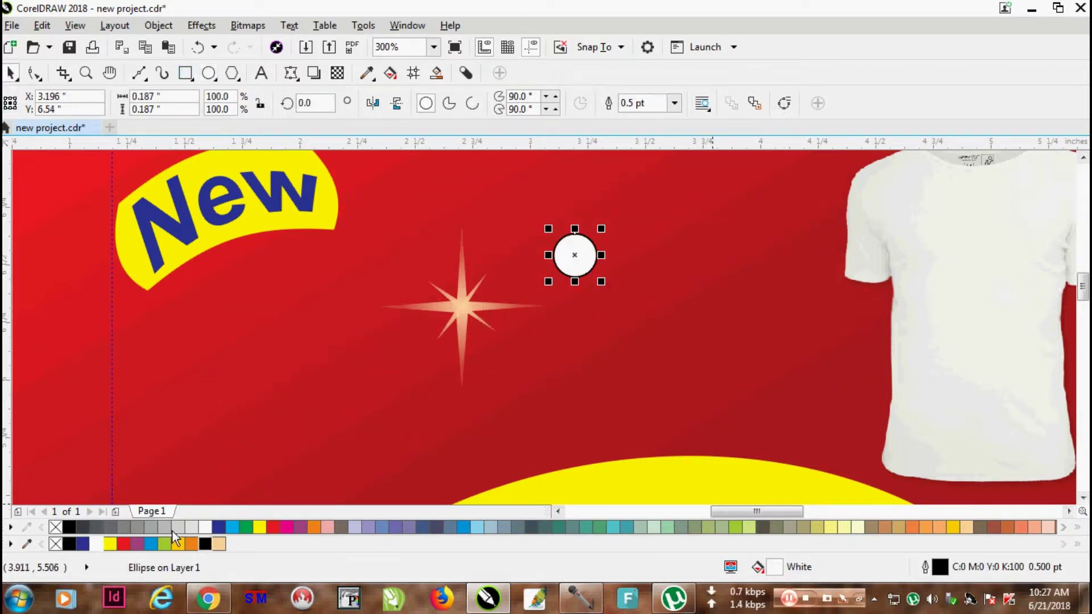
pyautogui.rightClick(55, 527)
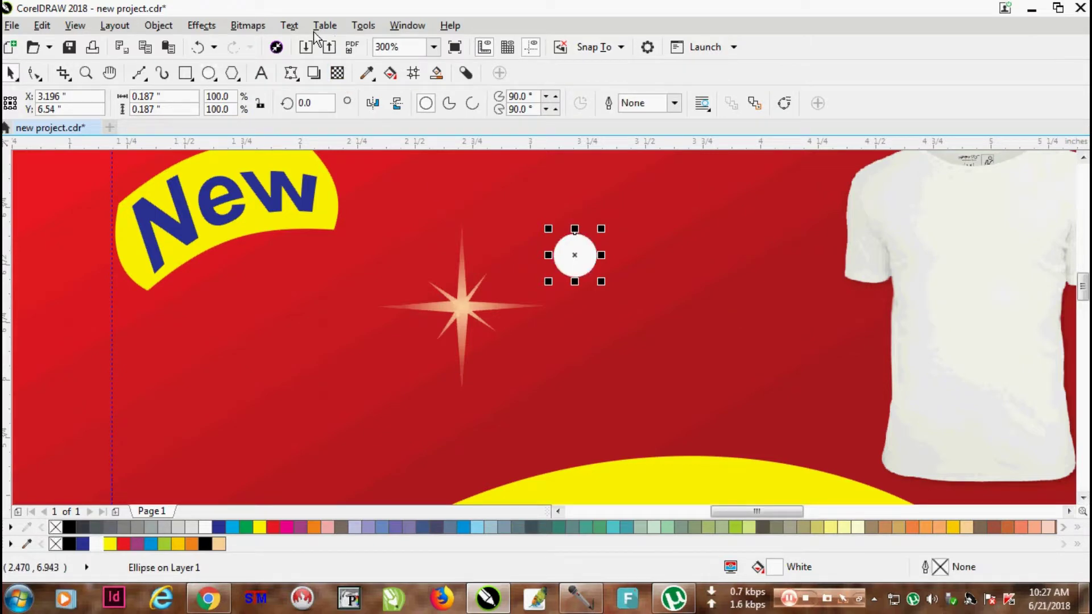
# - Convert the white circle to a 300 dpi CMYK bitmap with anti-aliasing and a transparent background
pyautogui.click(248, 25)
pyautogui.click(261, 43)
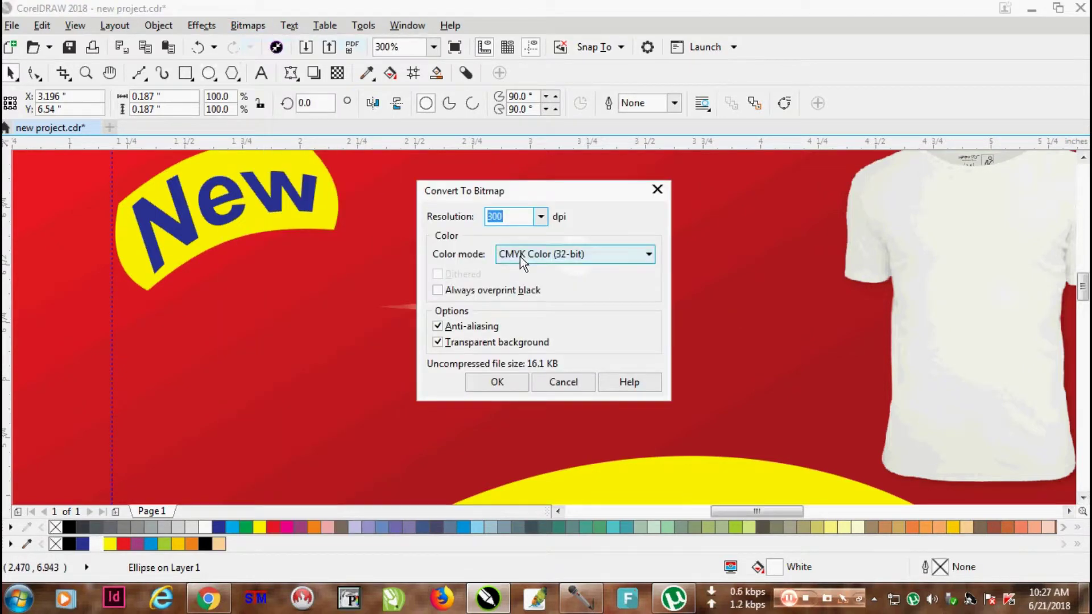
pyautogui.click(496, 383)
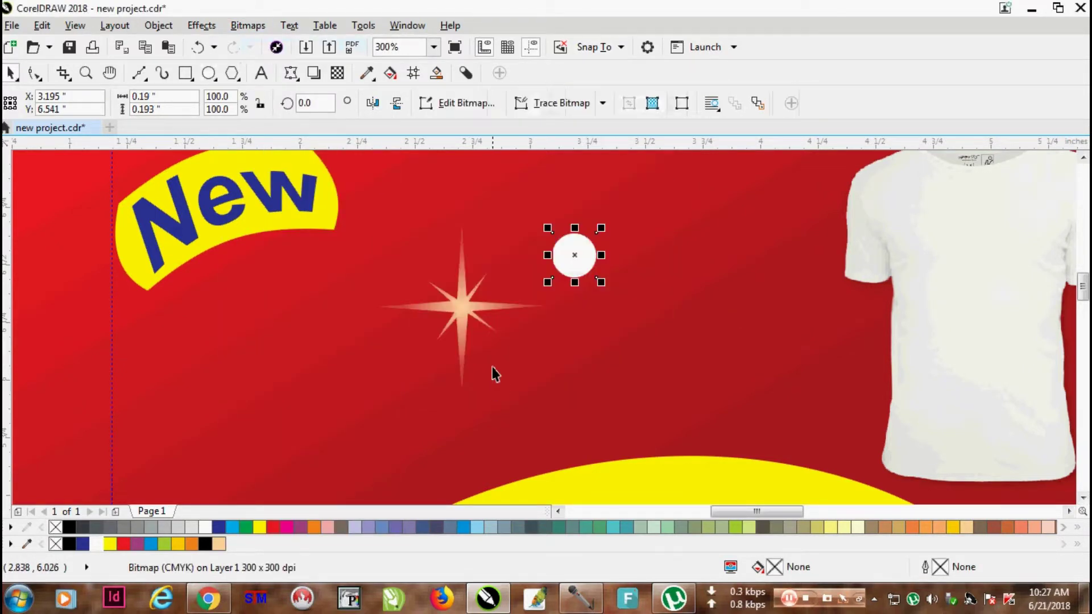
# - Apply a Gaussian blur with a radius of 6.8 pixels to the white circle bitmap
pyautogui.click(262, 23)
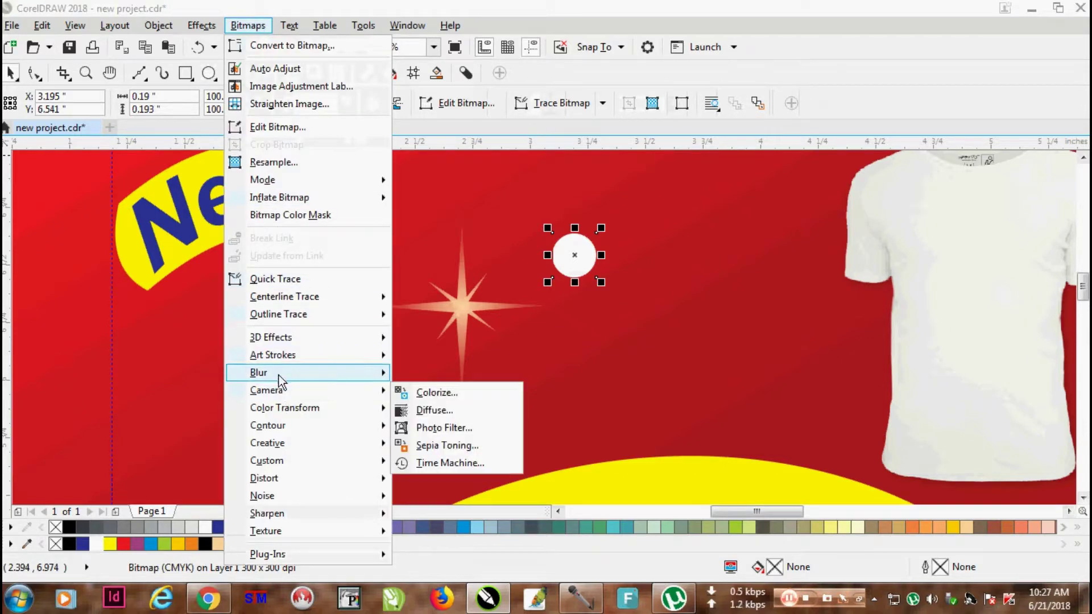
pyautogui.moveTo(279, 375)
pyautogui.click(452, 393)
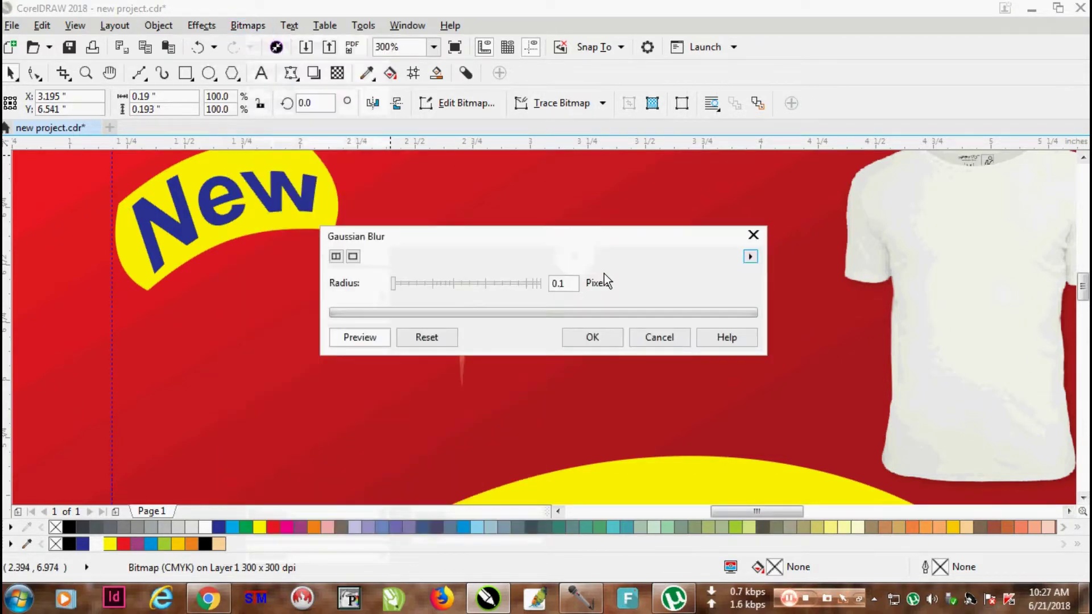
pyautogui.moveTo(534, 239); pyautogui.dragTo(836, 134)
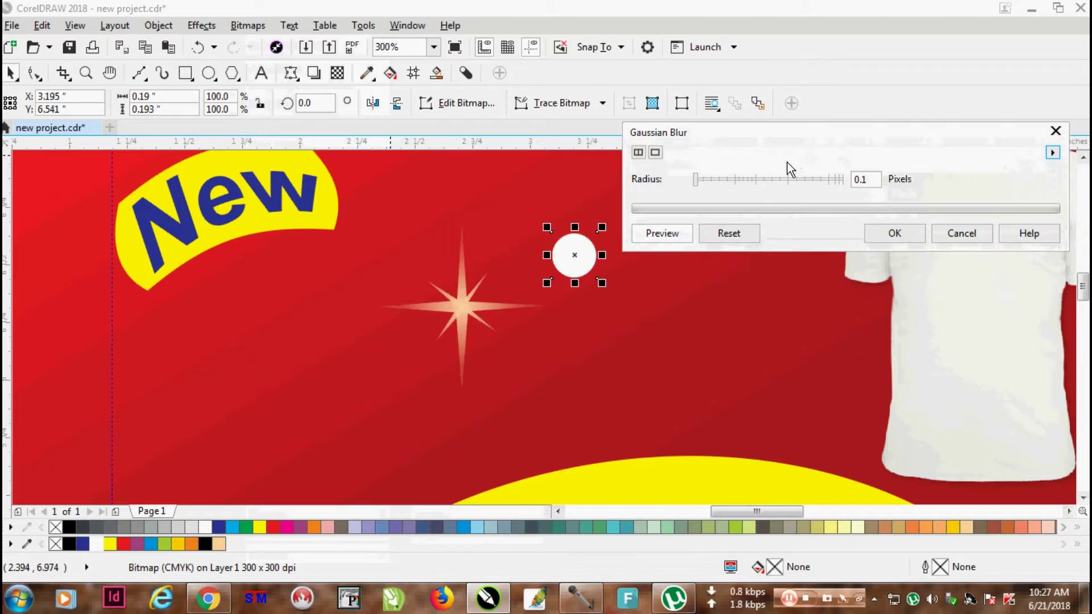
pyautogui.moveTo(696, 180); pyautogui.dragTo(721, 182)
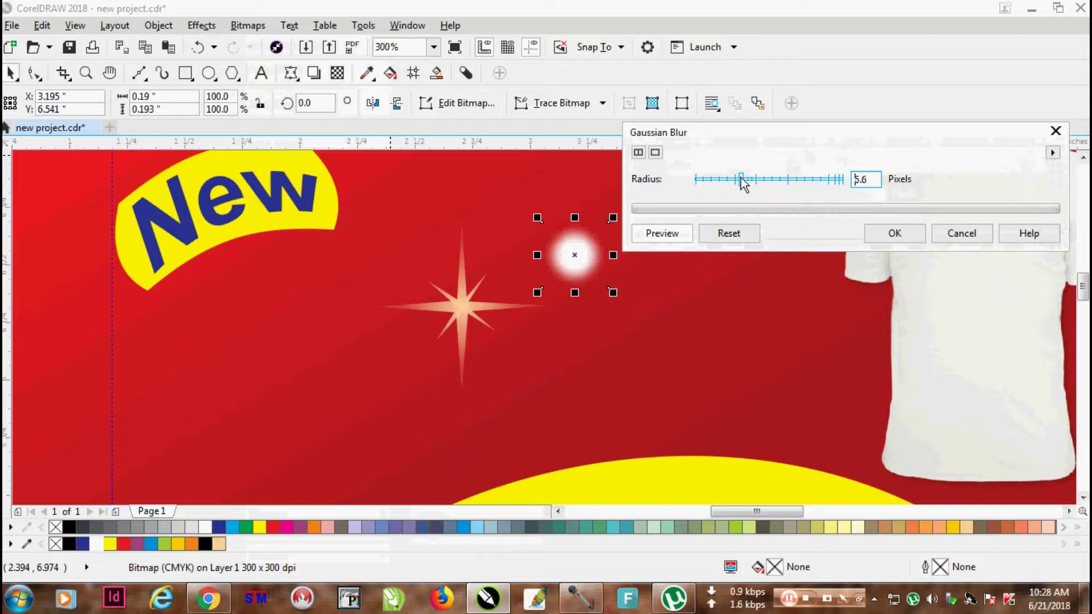
pyautogui.moveTo(741, 179); pyautogui.dragTo(745, 181)
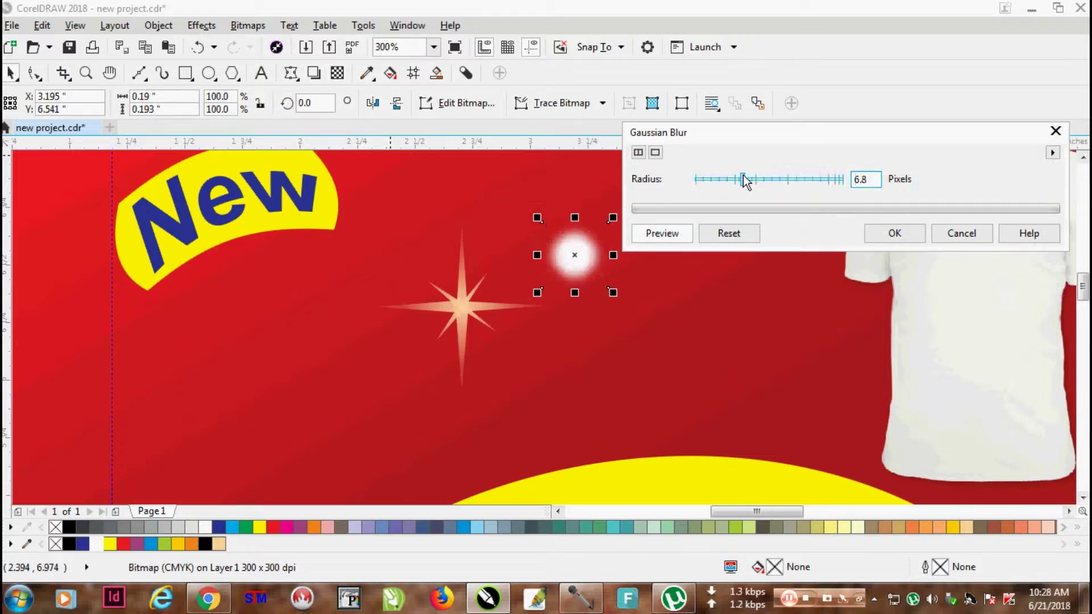
pyautogui.click(887, 237)
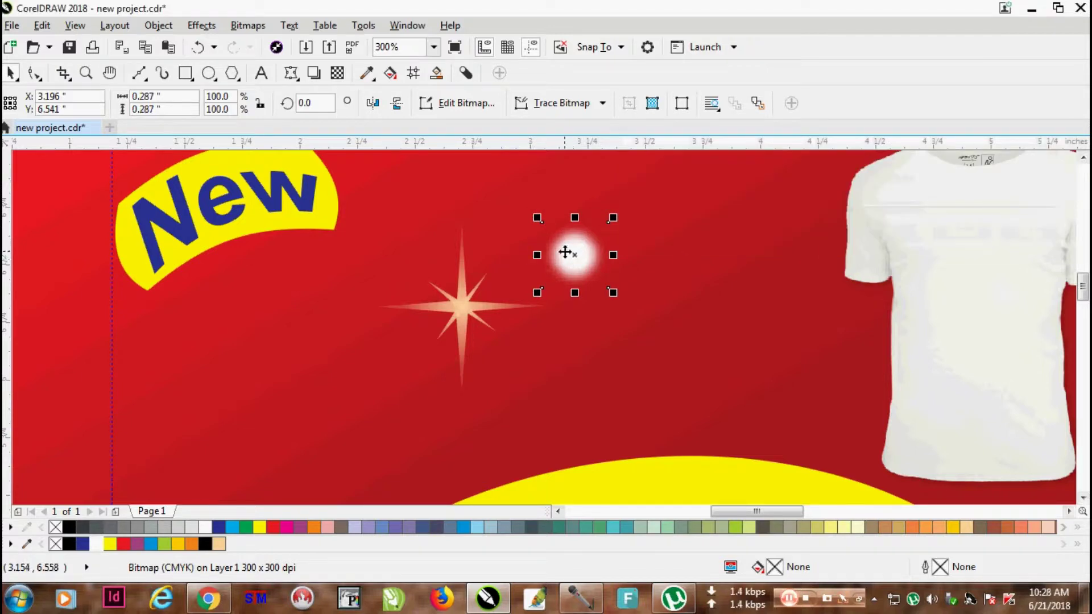
# - Move the blurred white circle onto the star's center and shrink it to about 0.239 inch
pyautogui.moveTo(565, 252); pyautogui.dragTo(461, 297)
pyautogui.scroll(2, 463, 309)
pyautogui.moveTo(528, 230); pyautogui.dragTo(521, 242)
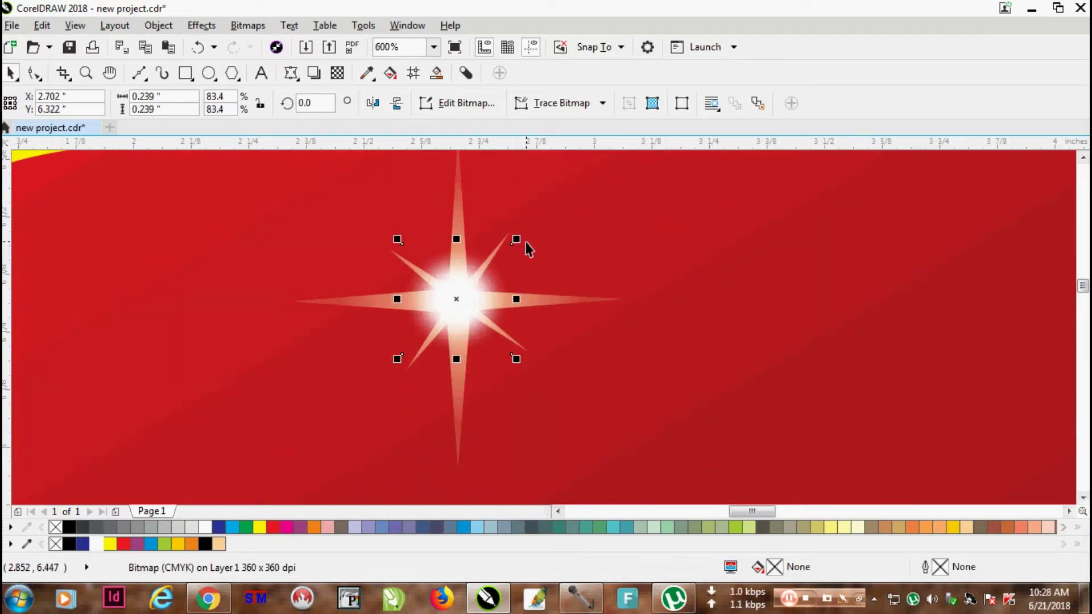
# - Group the star and its blurred white center into one sparkle
pyautogui.scroll(-2, 526, 241)
pyautogui.click(263, 345)
pyautogui.moveTo(264, 344); pyautogui.dragTo(614, 206)
pyautogui.moveTo(215, 371); pyautogui.dragTo(673, 197)
pyautogui.hotkey('ctrl', 'g')
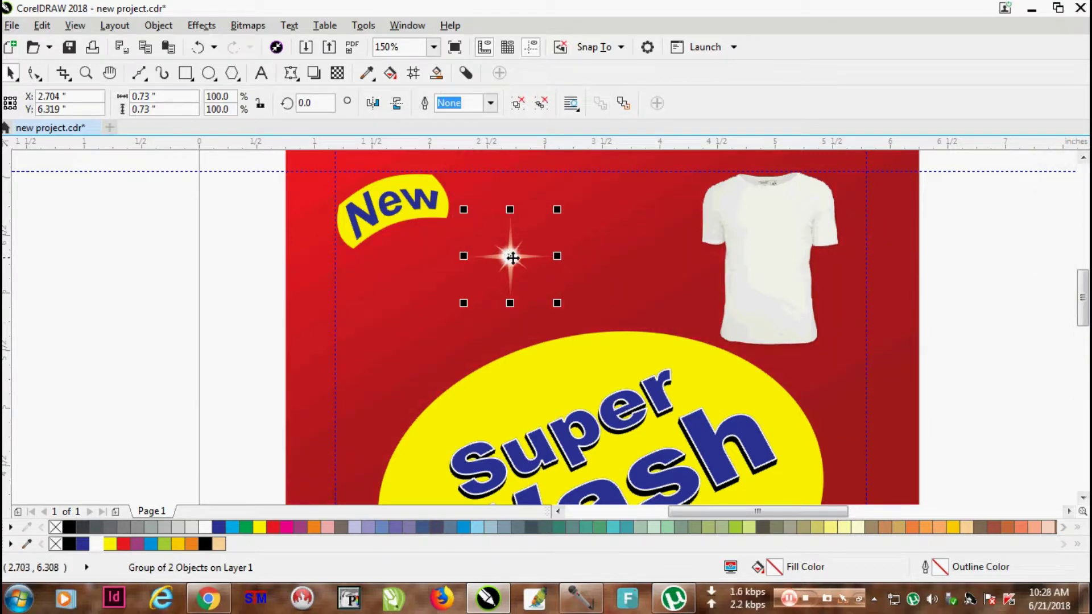
# - Move the sparkle group just below the right end of the "New" badge, to about X 2.253, Y 6.214 inches
pyautogui.moveTo(510, 256); pyautogui.dragTo(460, 271)
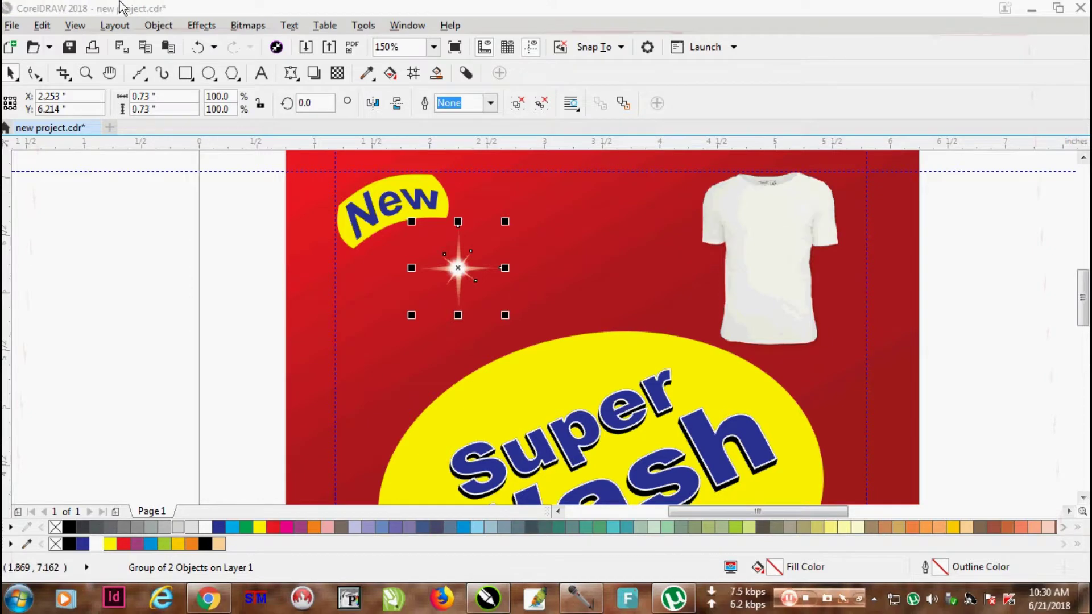
pyautogui.moveTo(504, 314); pyautogui.dragTo(506, 316)
pyautogui.click(553, 249)
pyautogui.scroll(1, 553, 248)
pyautogui.scroll(-1, 545, 248)
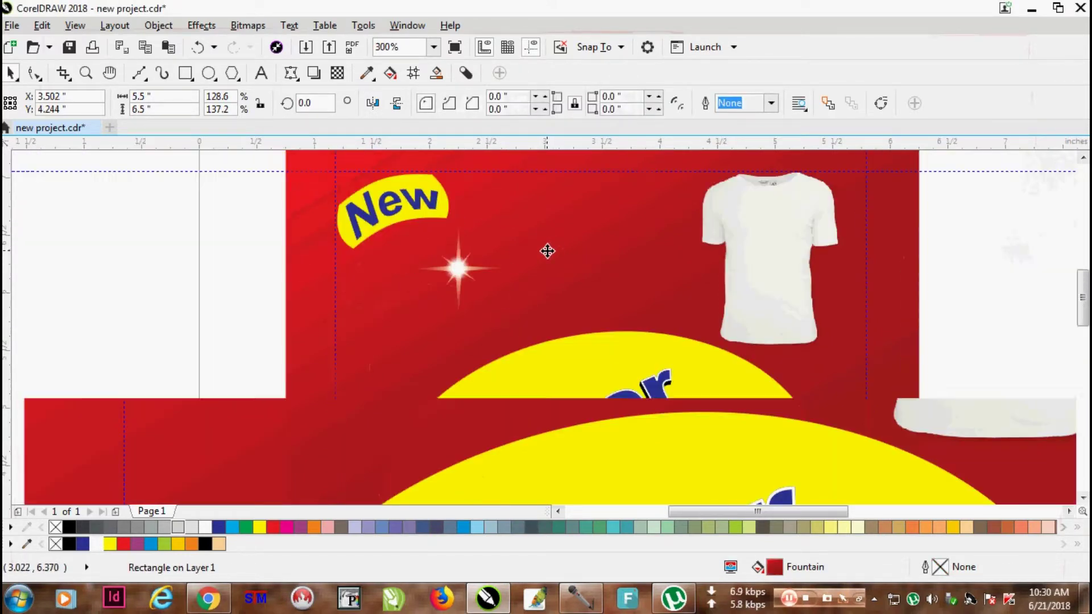
pyautogui.click(148, 216)
# - Draw a circle about 0.431 inch wide beside the sparkle, fill it with Sand without an outline, and shrink it slightly
pyautogui.click(209, 73)
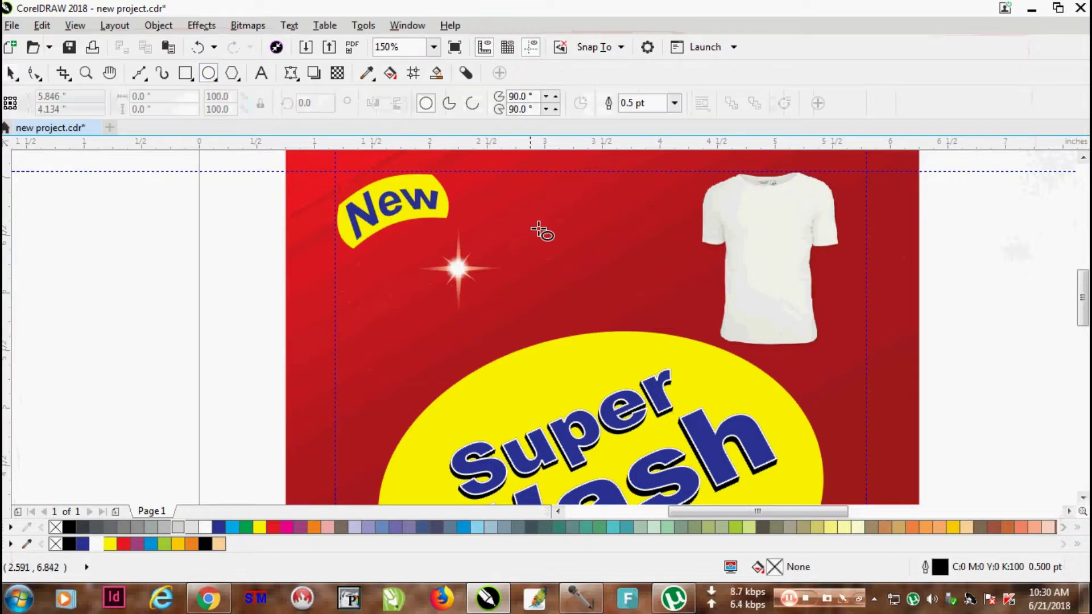
pyautogui.moveTo(536, 217); pyautogui.dragTo(585, 268)
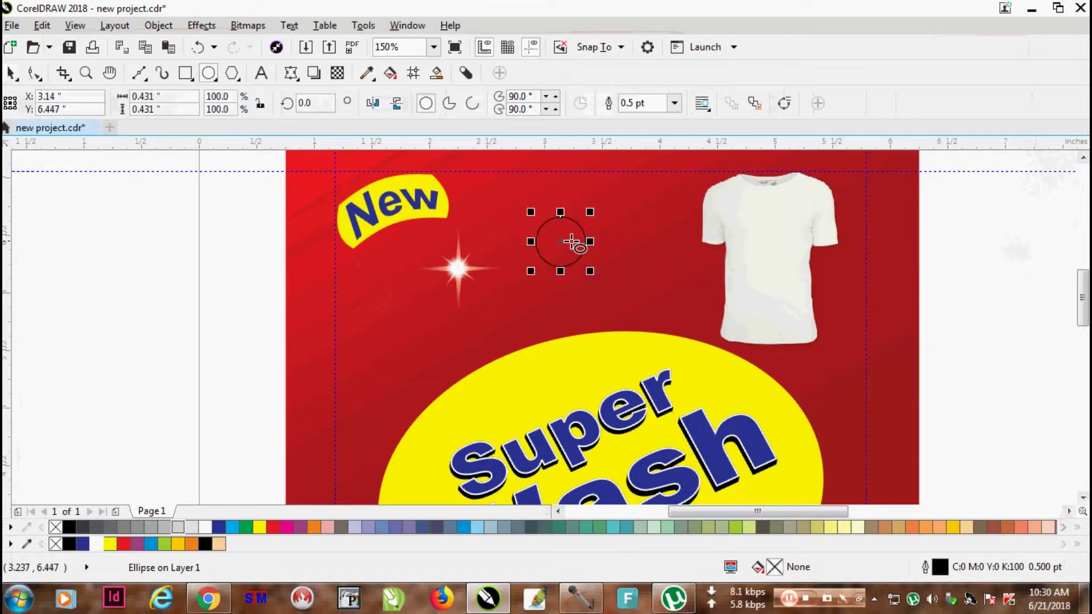
pyautogui.scroll(1, 574, 244)
pyautogui.click(8, 72)
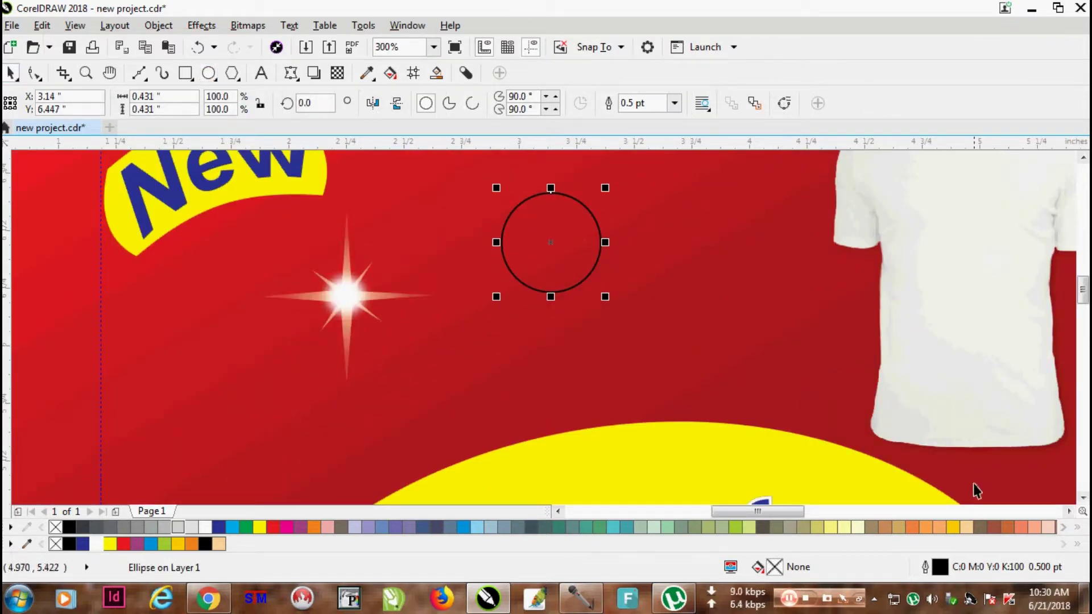
pyautogui.click(966, 524)
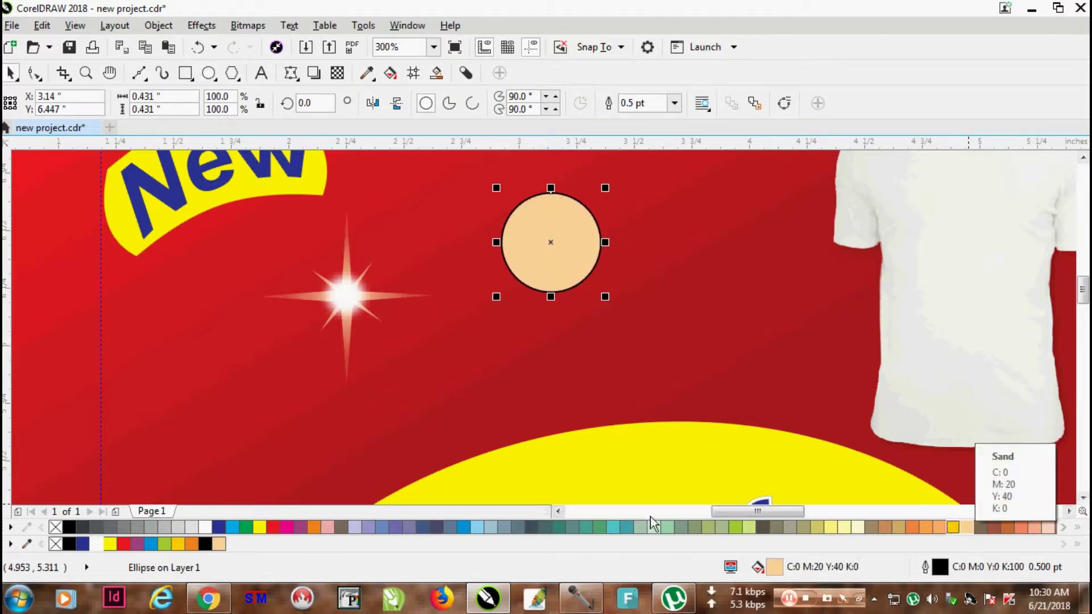
pyautogui.rightClick(56, 527)
pyautogui.moveTo(605, 189); pyautogui.dragTo(600, 192)
# - Apply a linear fountain fill to the circle, running from Sand at its top edge to white at its center
pyautogui.scroll(1, 546, 248)
pyautogui.click(389, 73)
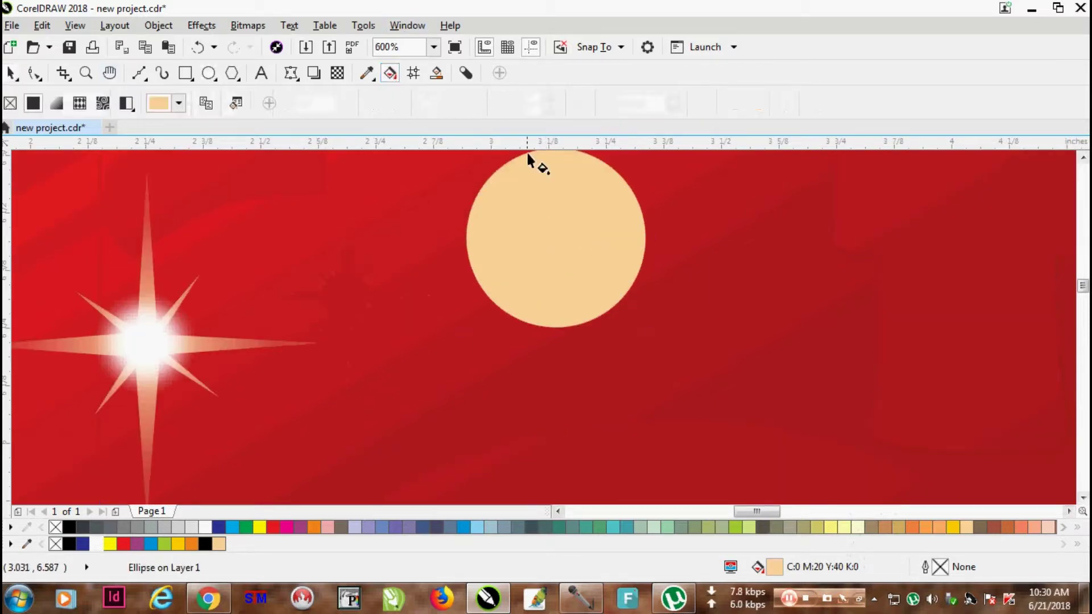
pyautogui.scroll(-1, 614, 205)
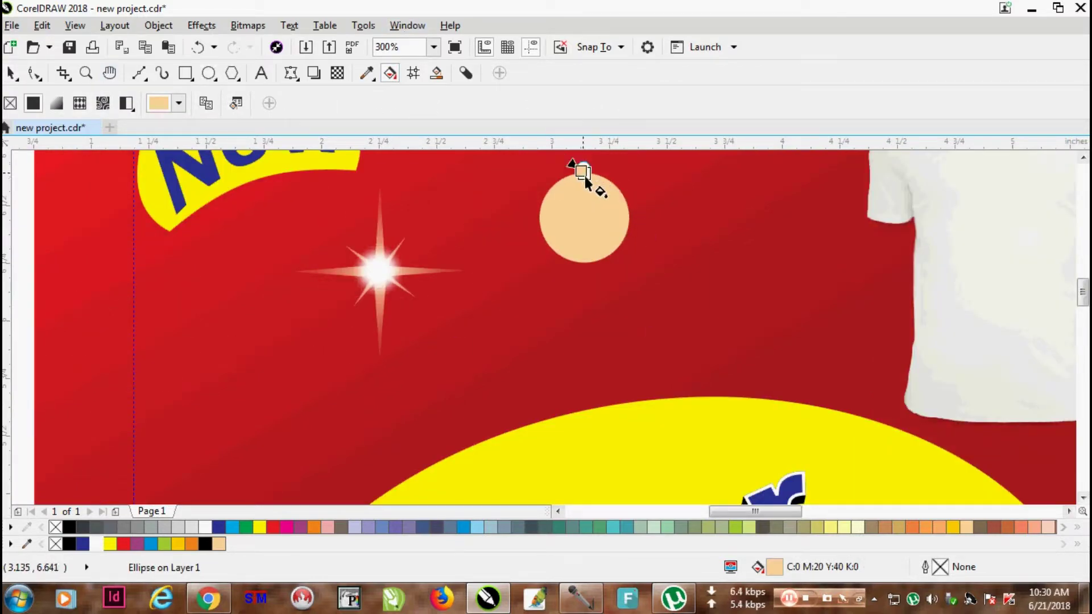
pyautogui.moveTo(584, 173); pyautogui.dragTo(584, 221)
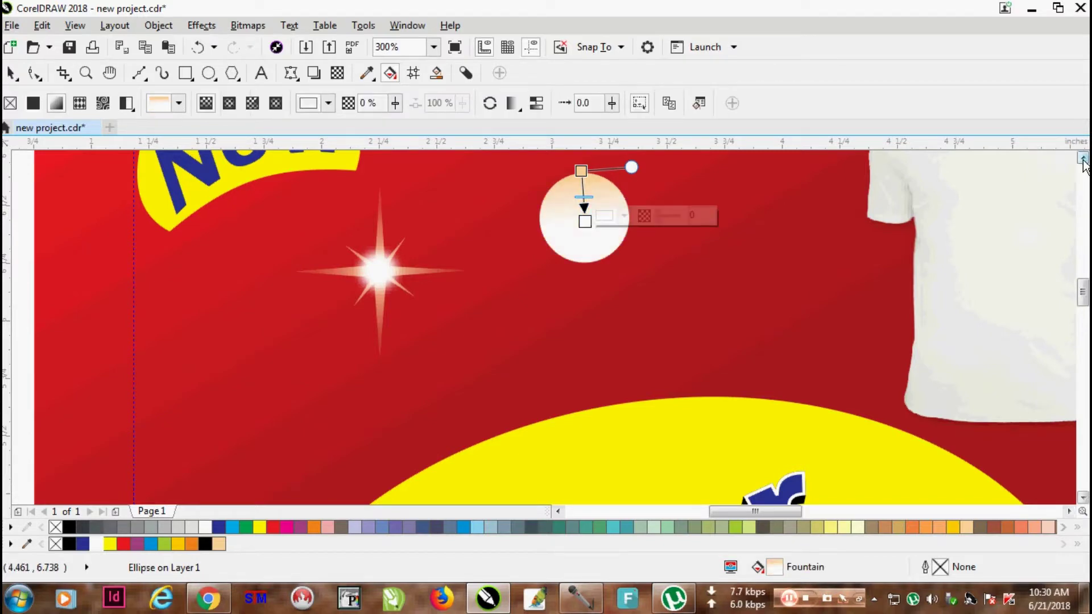
pyautogui.scroll(1, 1082, 171)
pyautogui.scroll(1, 578, 301)
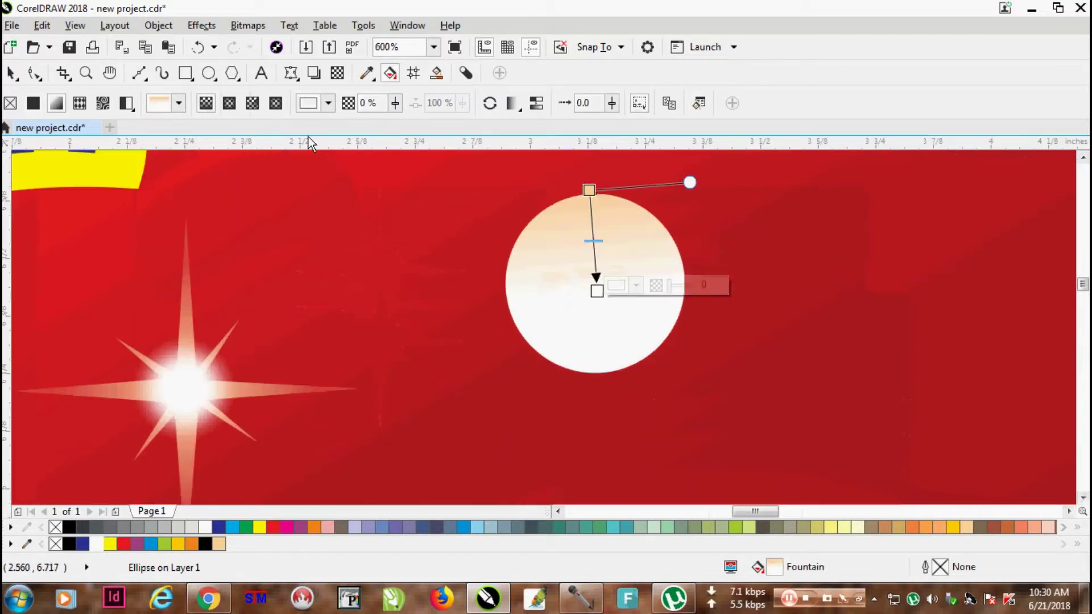
# - Change the circle's fountain fill to elliptical and adjust it to blend from white at the center to Sand near the edge
pyautogui.click(229, 103)
pyautogui.moveTo(597, 291); pyautogui.dragTo(599, 333)
pyautogui.moveTo(592, 241); pyautogui.dragTo(592, 291)
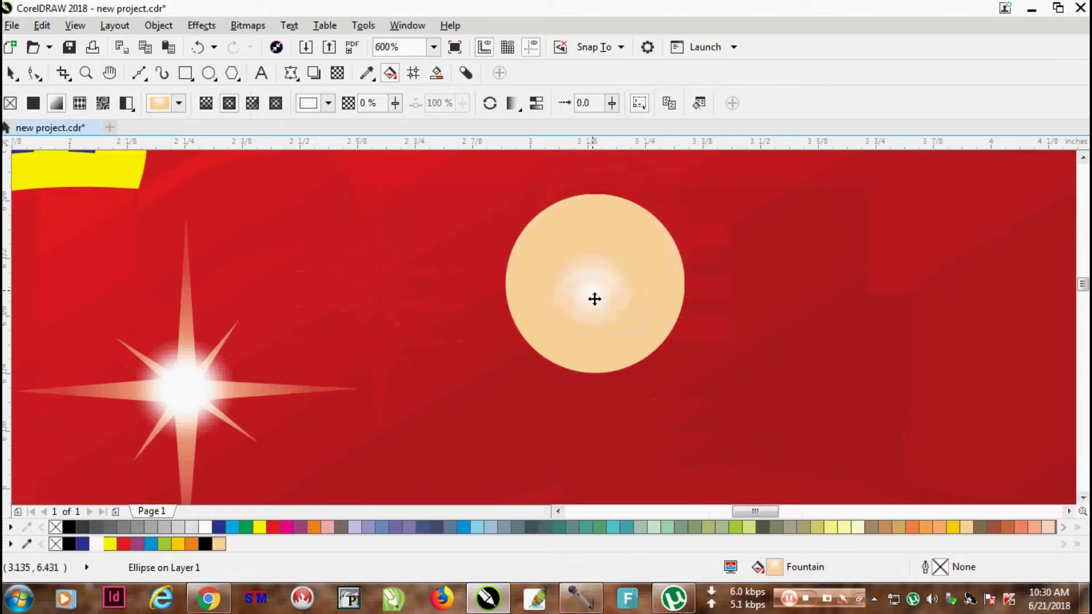
pyautogui.moveTo(599, 329); pyautogui.dragTo(611, 371)
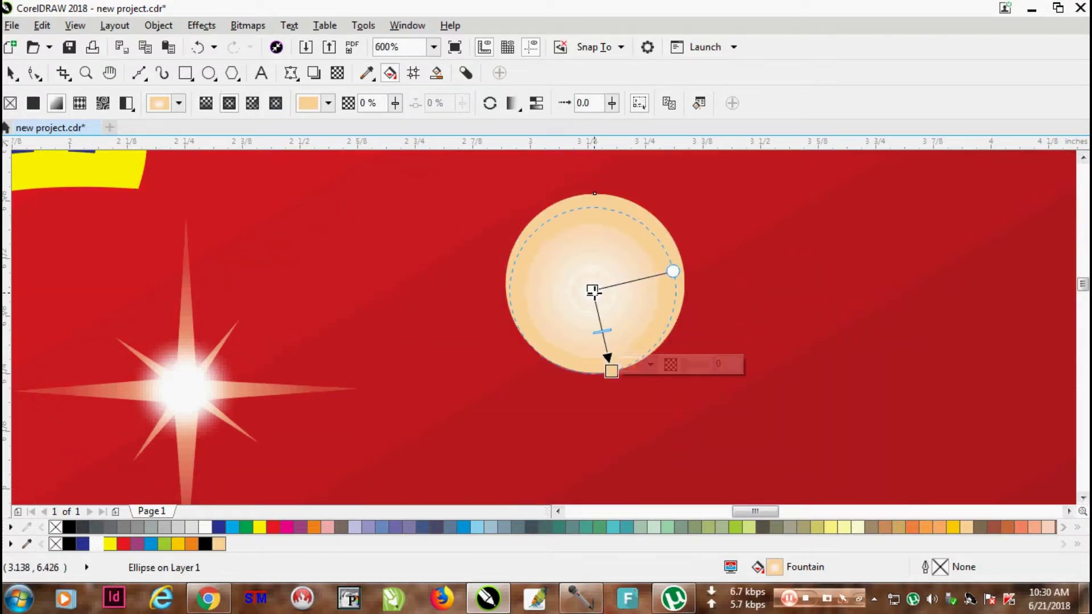
pyautogui.moveTo(592, 290); pyautogui.dragTo(587, 275)
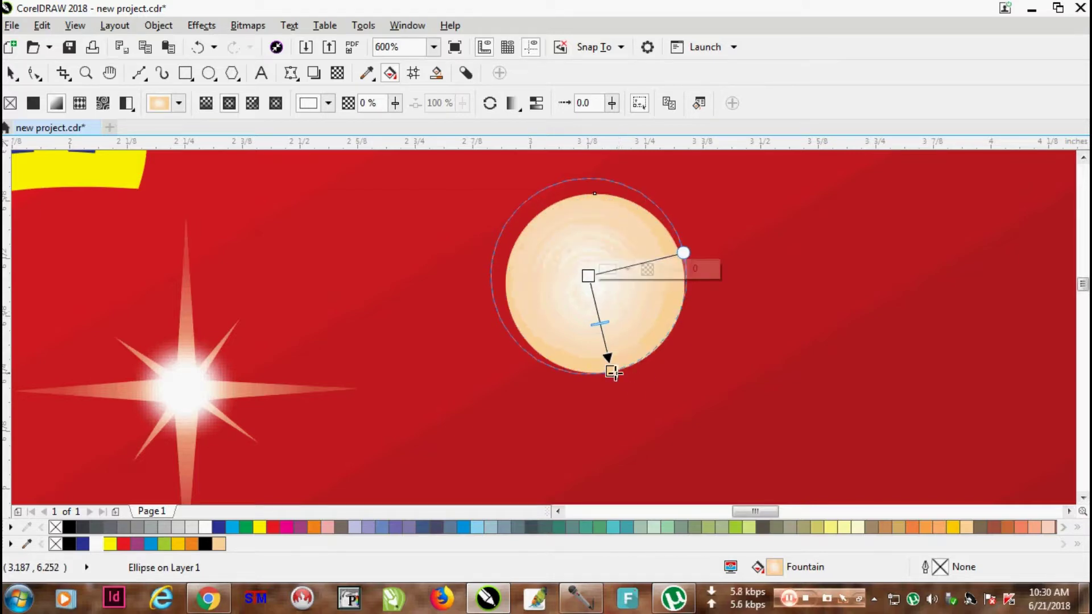
pyautogui.moveTo(610, 370); pyautogui.dragTo(609, 355)
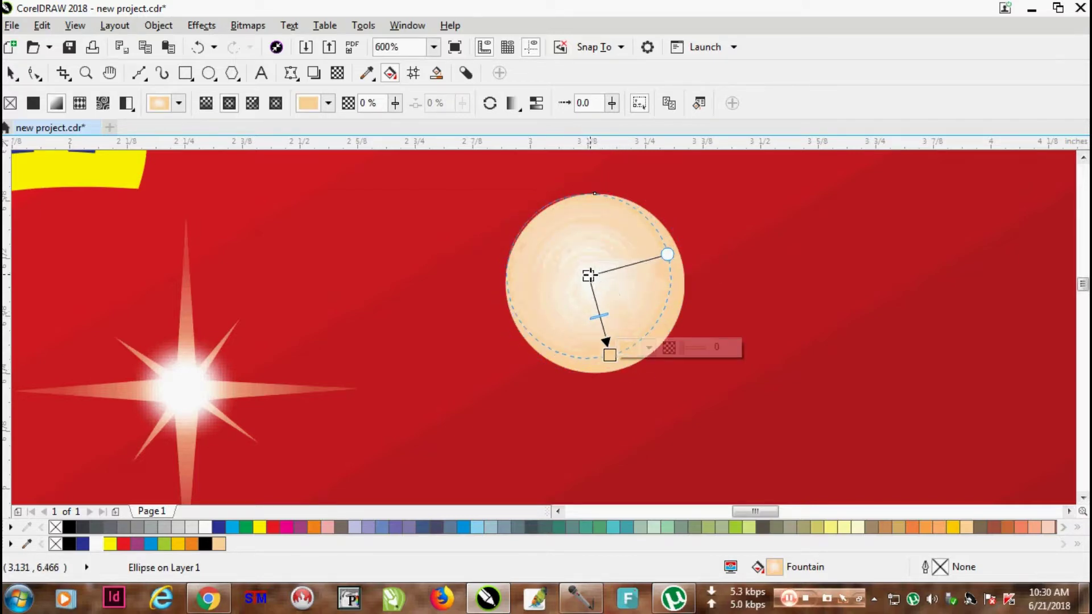
pyautogui.moveTo(592, 275); pyautogui.dragTo(595, 278)
pyautogui.click(594, 277)
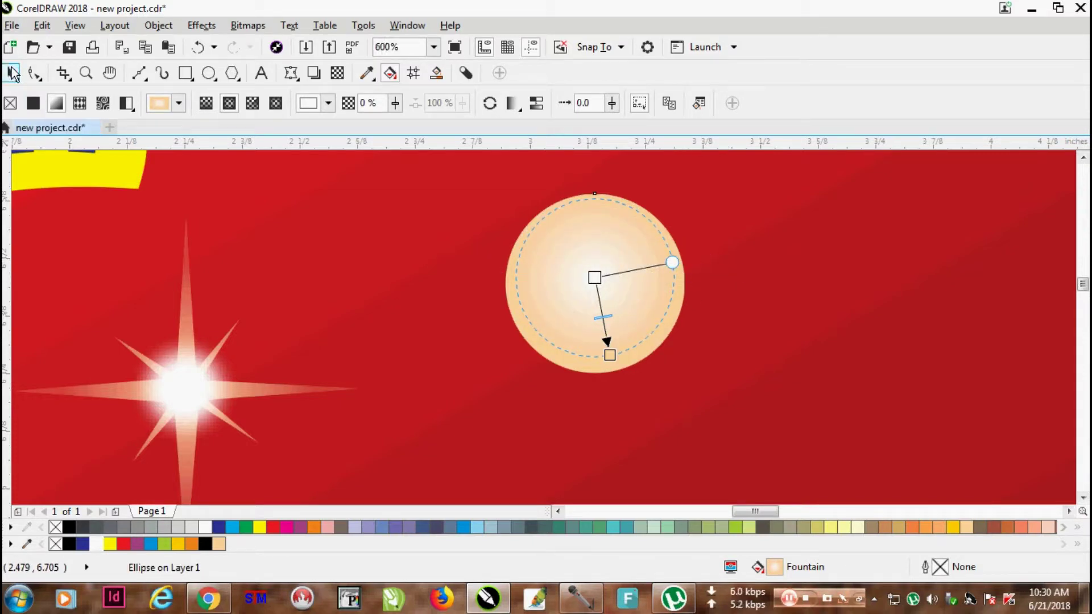
# - Apply a fountain transparency to the circle from its top edge to its center and make it elliptical
pyautogui.click(12, 73)
pyautogui.scroll(-1, 594, 239)
pyautogui.scroll(1, 594, 238)
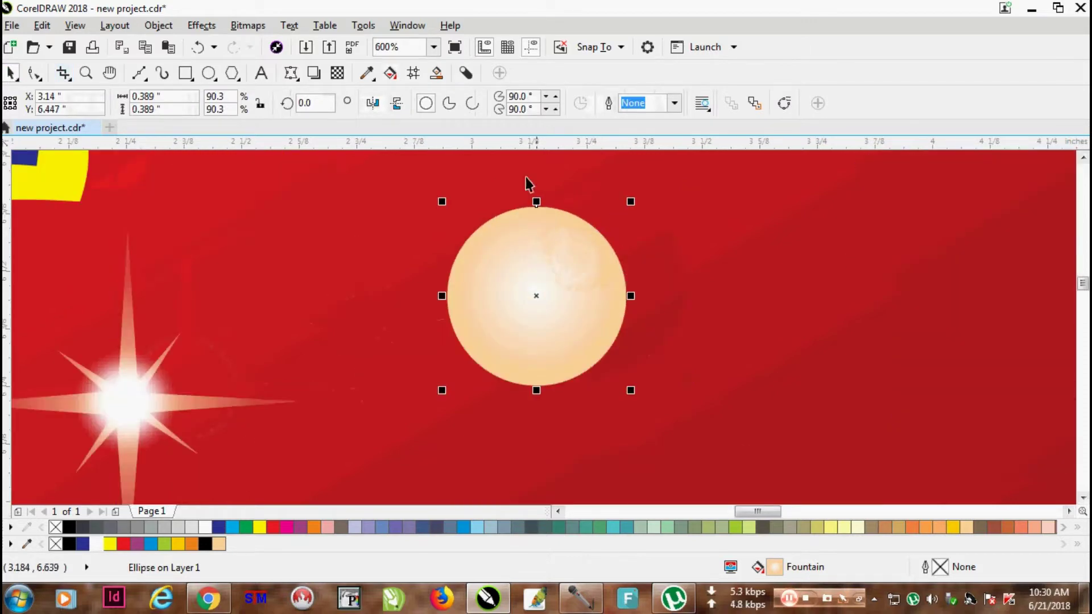
pyautogui.click(337, 72)
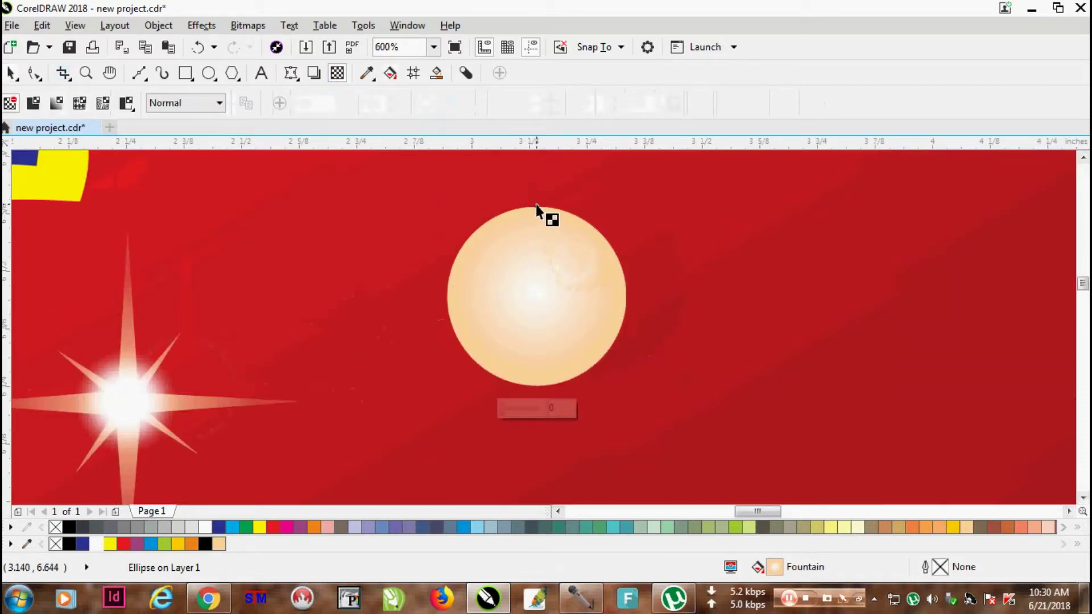
pyautogui.moveTo(535, 203); pyautogui.dragTo(536, 303)
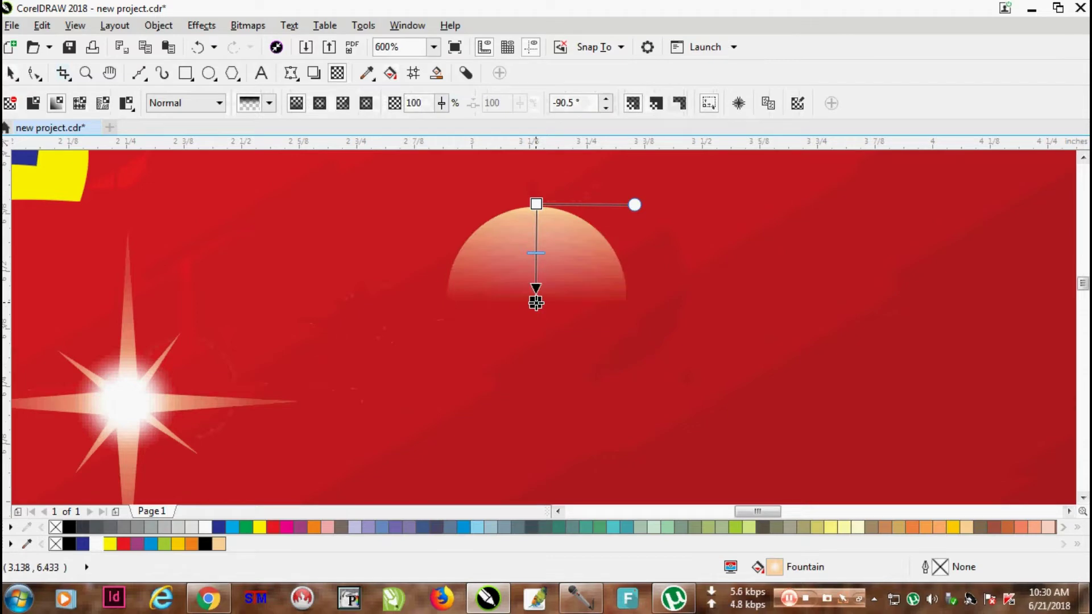
pyautogui.click(319, 103)
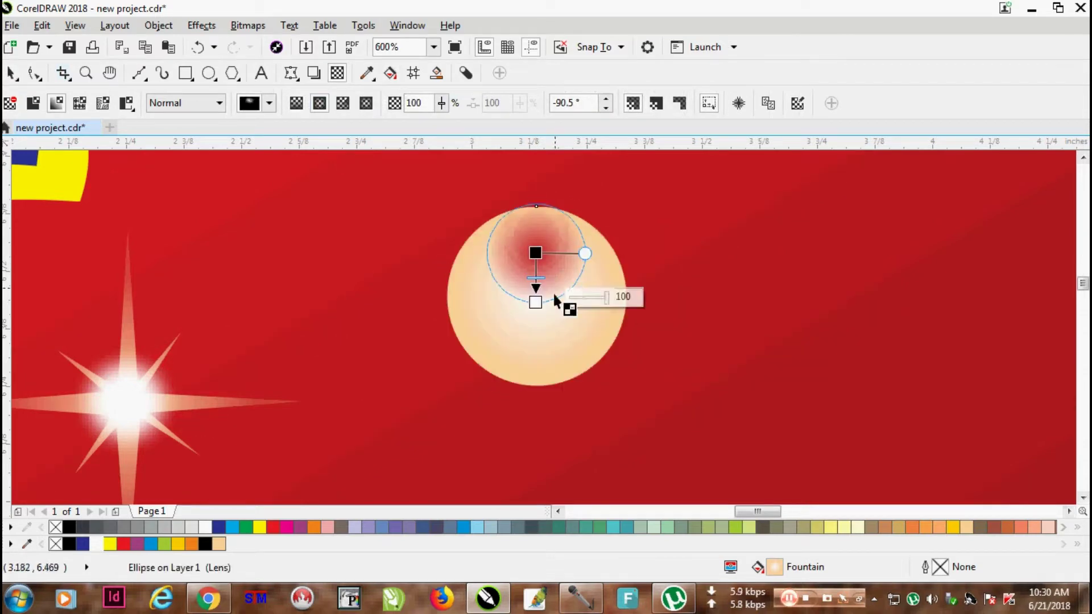
# - Center the elliptical transparency on the circle and extend its outer end to just beyond the circle's bottom edge
pyautogui.moveTo(536, 301); pyautogui.dragTo(536, 356)
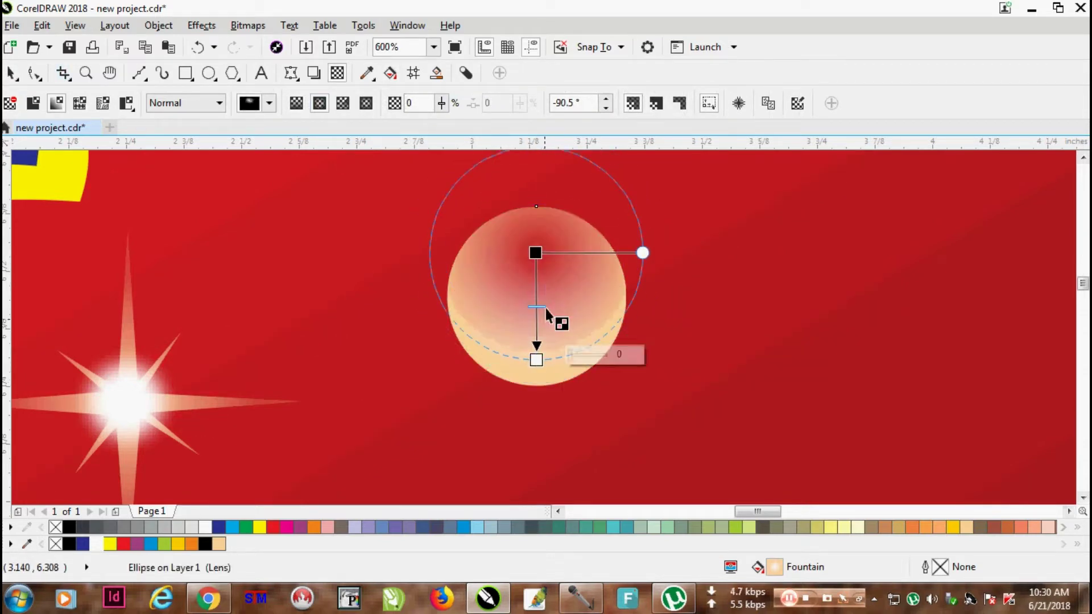
pyautogui.moveTo(536, 252); pyautogui.dragTo(534, 297)
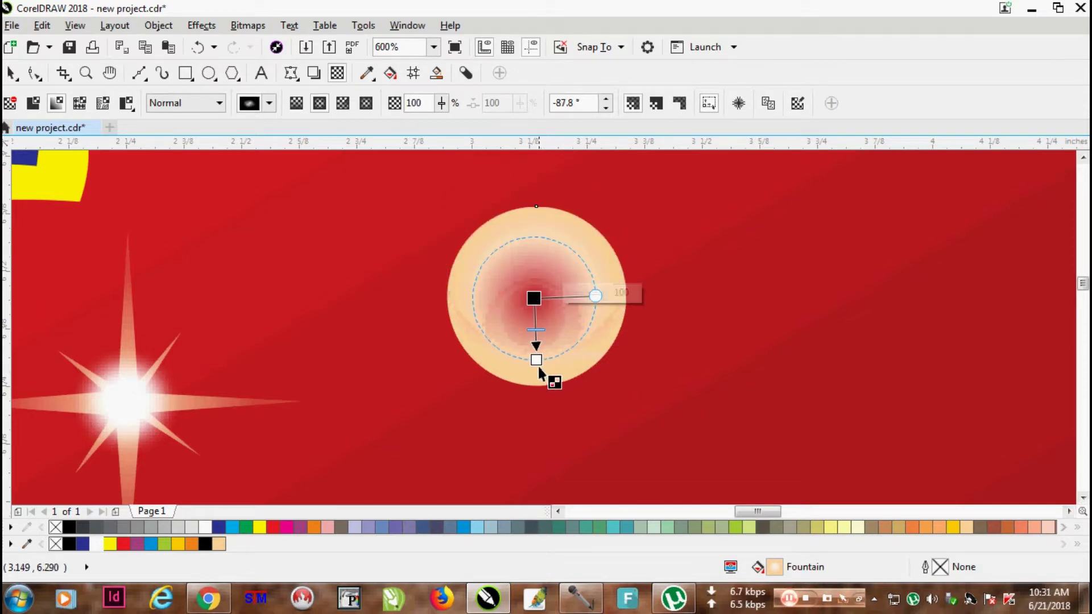
pyautogui.moveTo(536, 360); pyautogui.dragTo(537, 391)
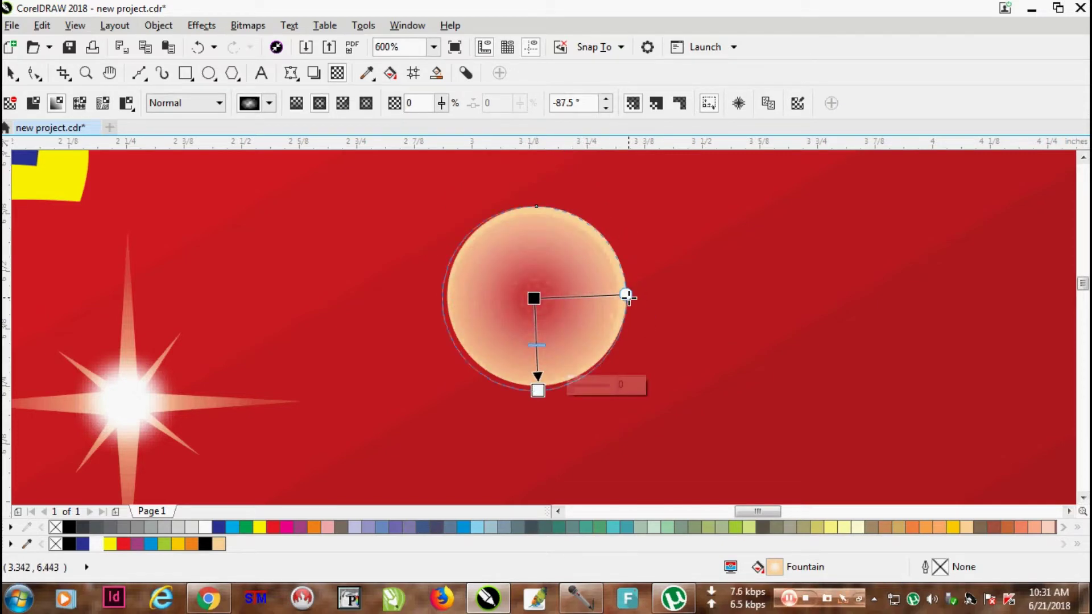
pyautogui.click(626, 294)
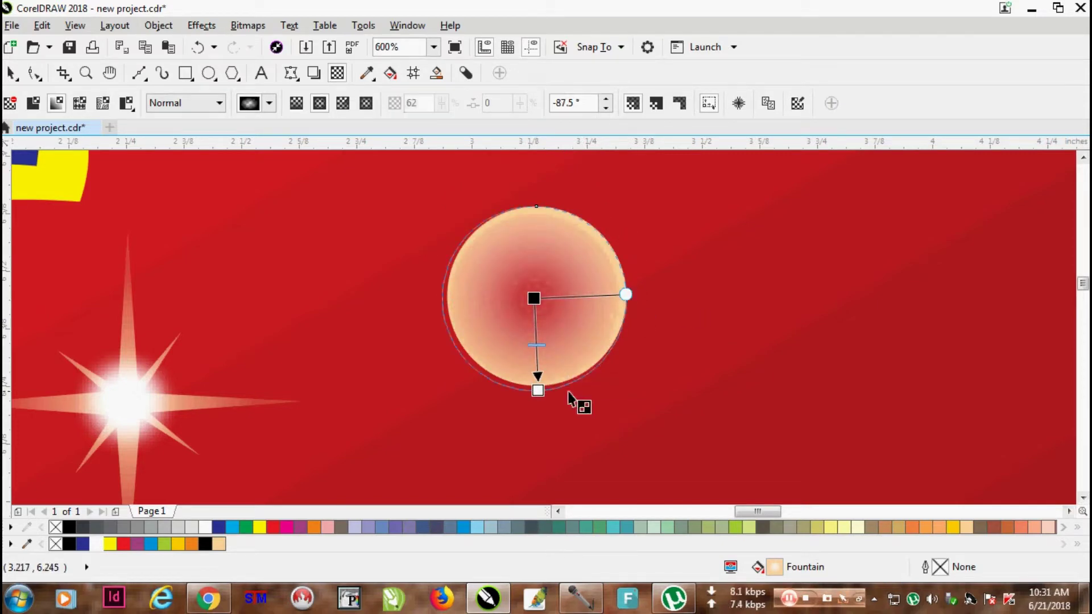
# - Set the circle's transparency to 98% at the center node and 53% at the outer node
pyautogui.click(538, 390)
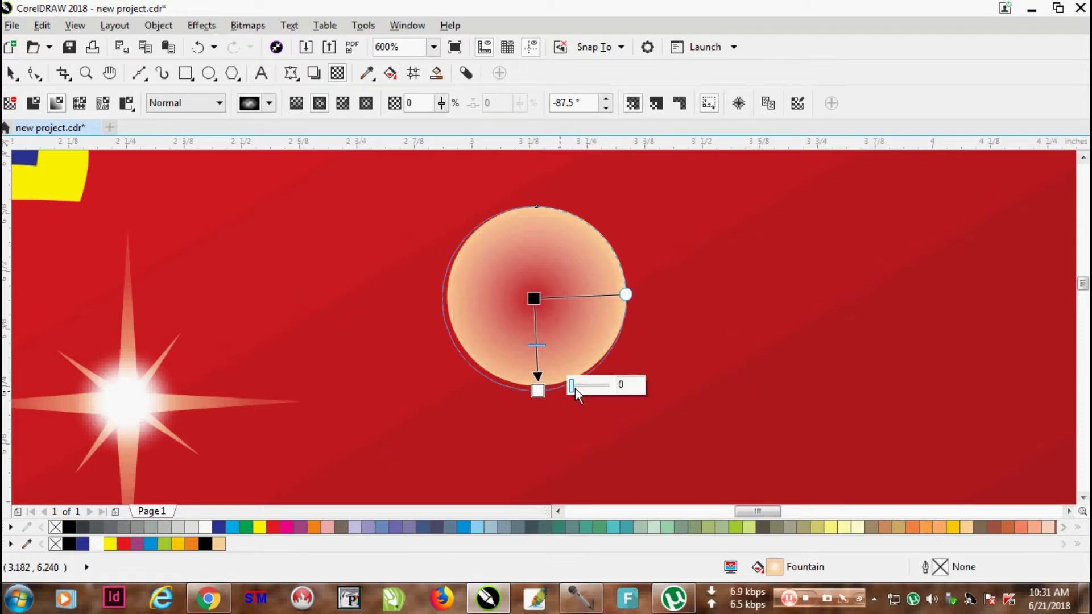
pyautogui.moveTo(571, 386)
pyautogui.mouseDown()
pyautogui.moveTo(602, 391)
pyautogui.moveTo(590, 384)
pyautogui.mouseUp()
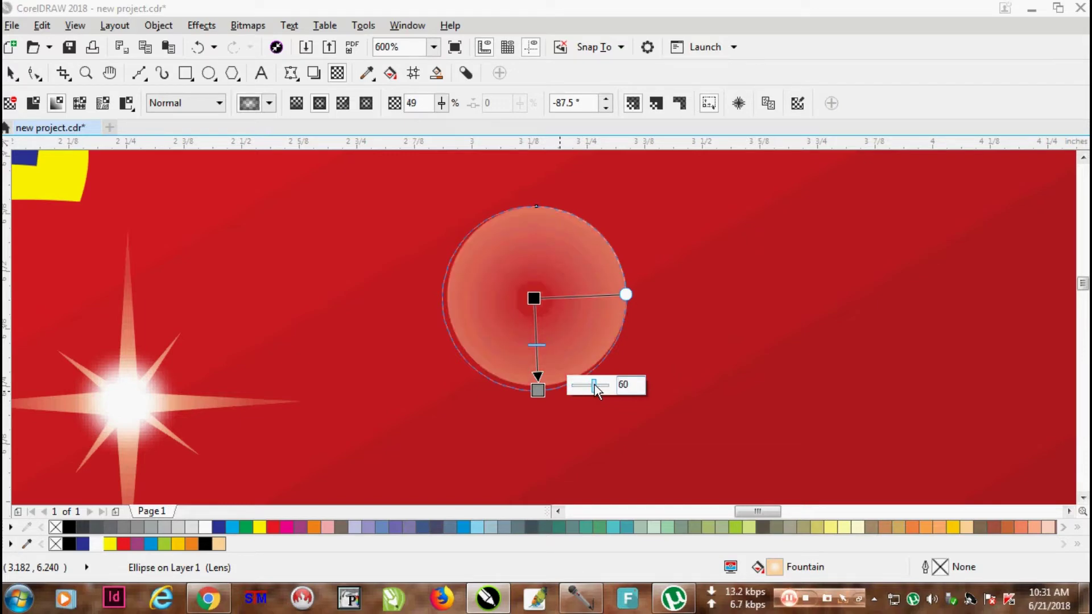
pyautogui.click(534, 296)
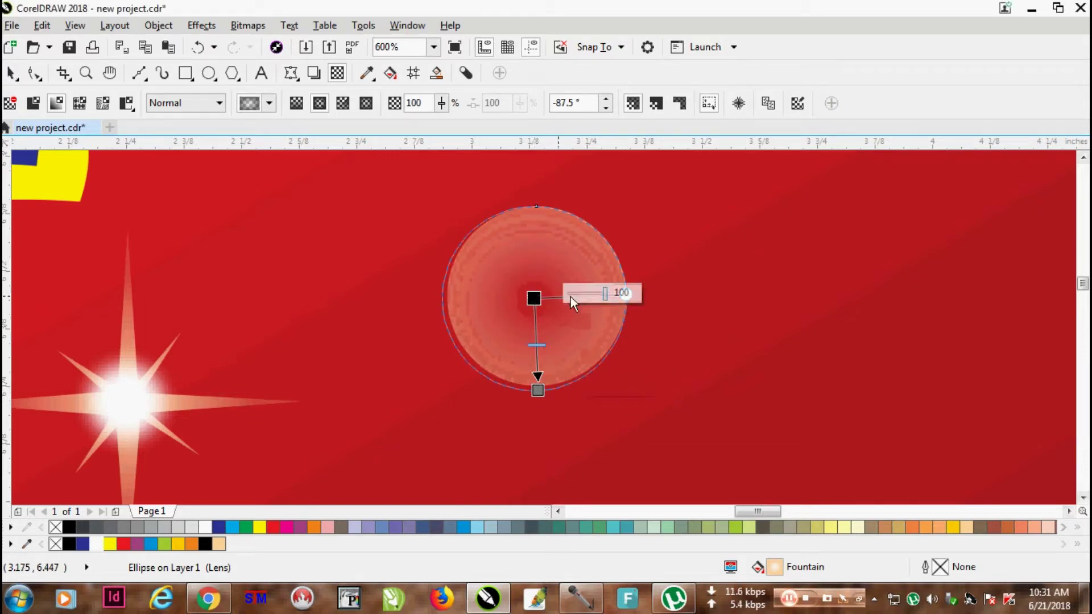
pyautogui.moveTo(599, 298)
pyautogui.mouseDown()
pyautogui.moveTo(570, 298)
pyautogui.moveTo(598, 296)
pyautogui.mouseUp()
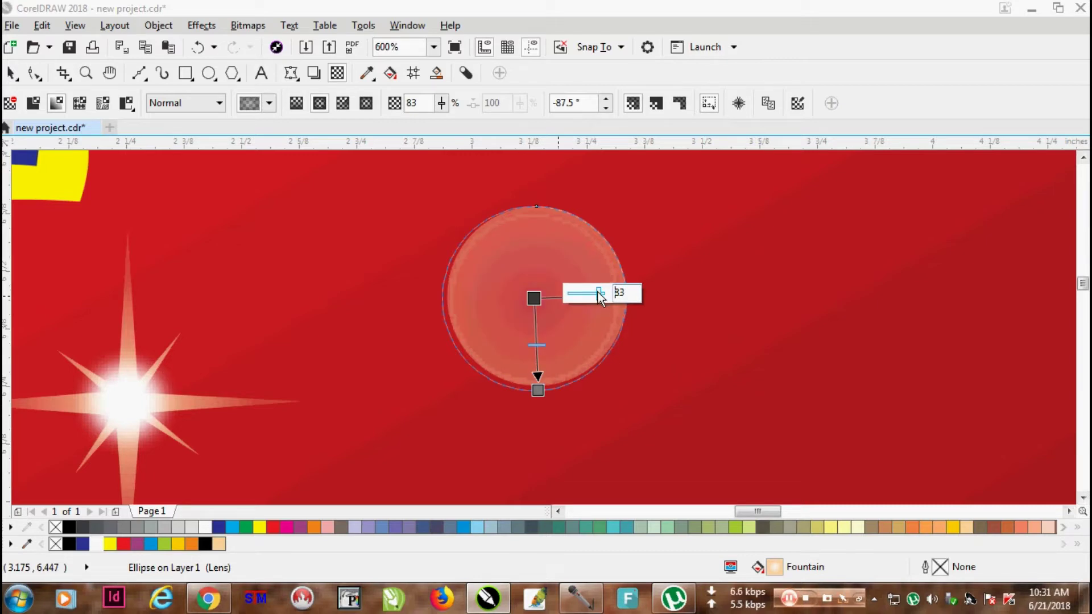
pyautogui.moveTo(602, 292); pyautogui.dragTo(605, 294)
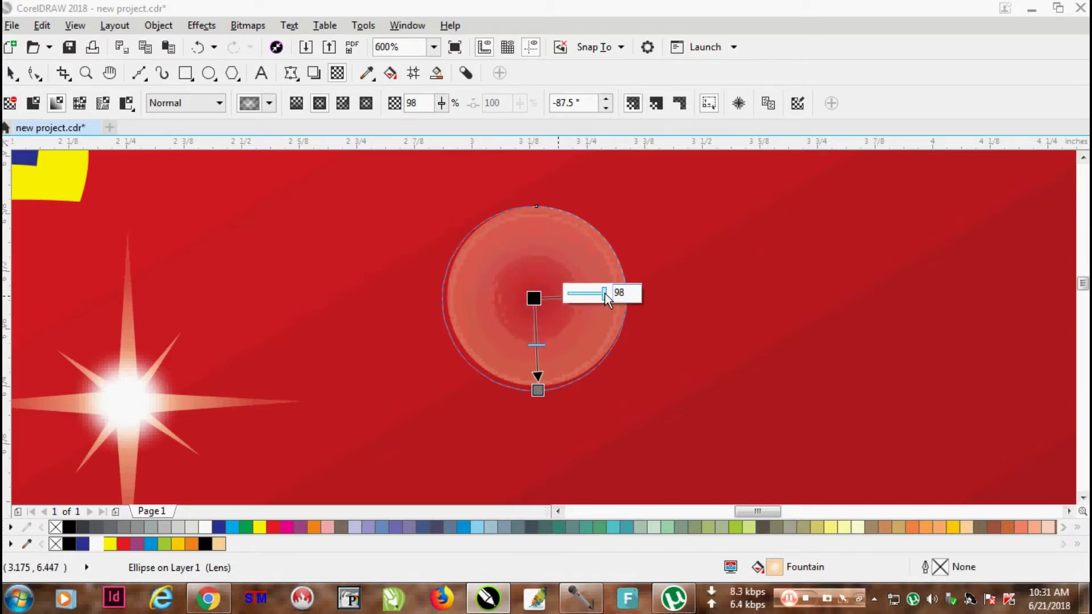
pyautogui.click(537, 390)
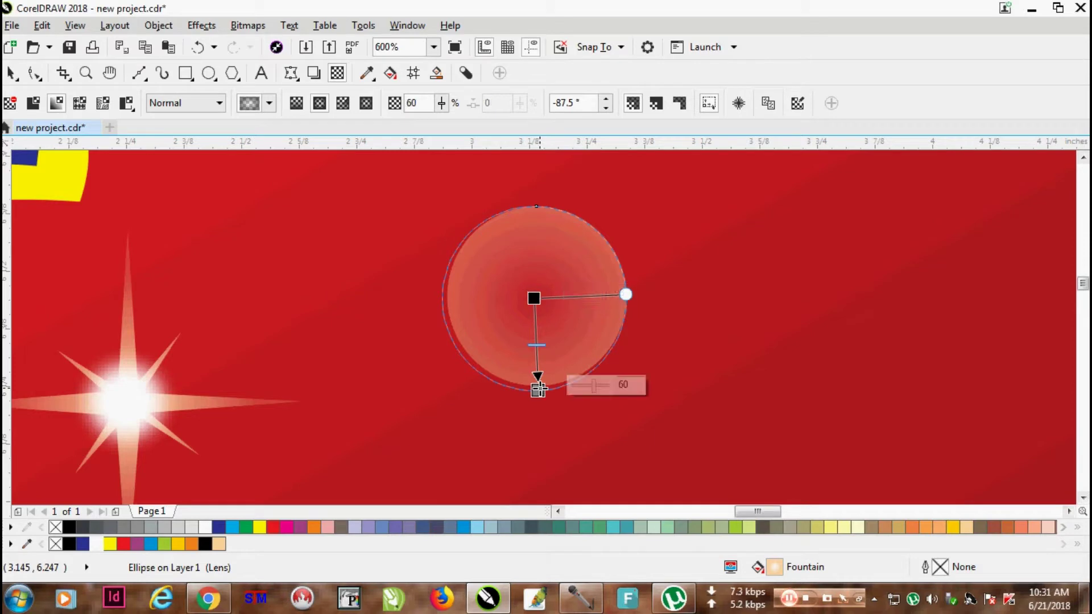
pyautogui.moveTo(592, 385)
pyautogui.mouseDown()
pyautogui.moveTo(601, 385)
pyautogui.moveTo(592, 385)
pyautogui.mouseUp()
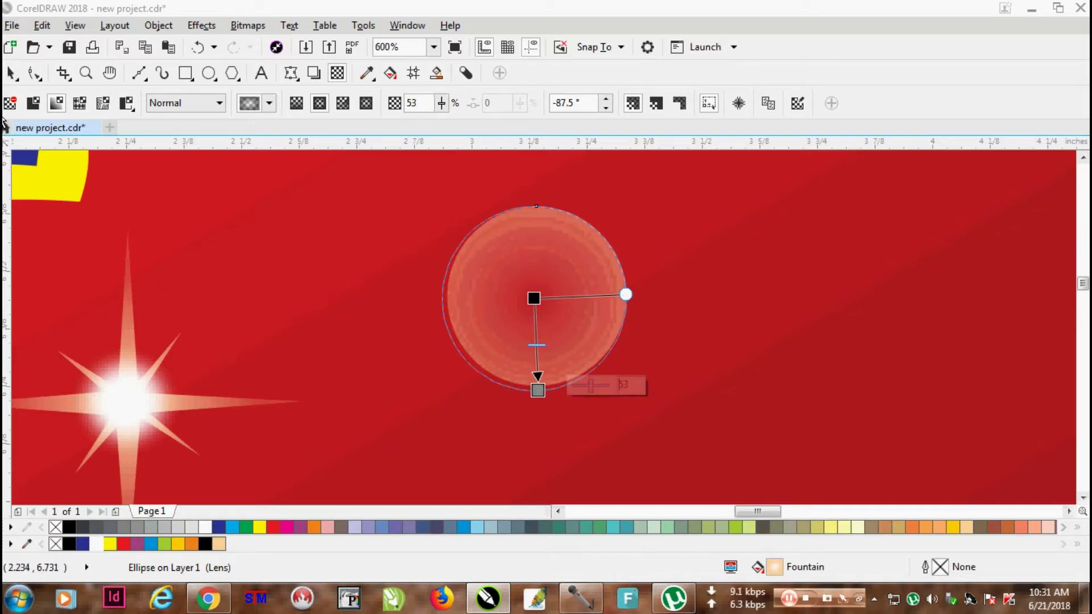
pyautogui.click(9, 74)
pyautogui.click(439, 239)
# - Add two shrunken copies inside the transparent circle: one near its lower-right edge and one 0.05 inch wide near its top
pyautogui.scroll(-3, 439, 239)
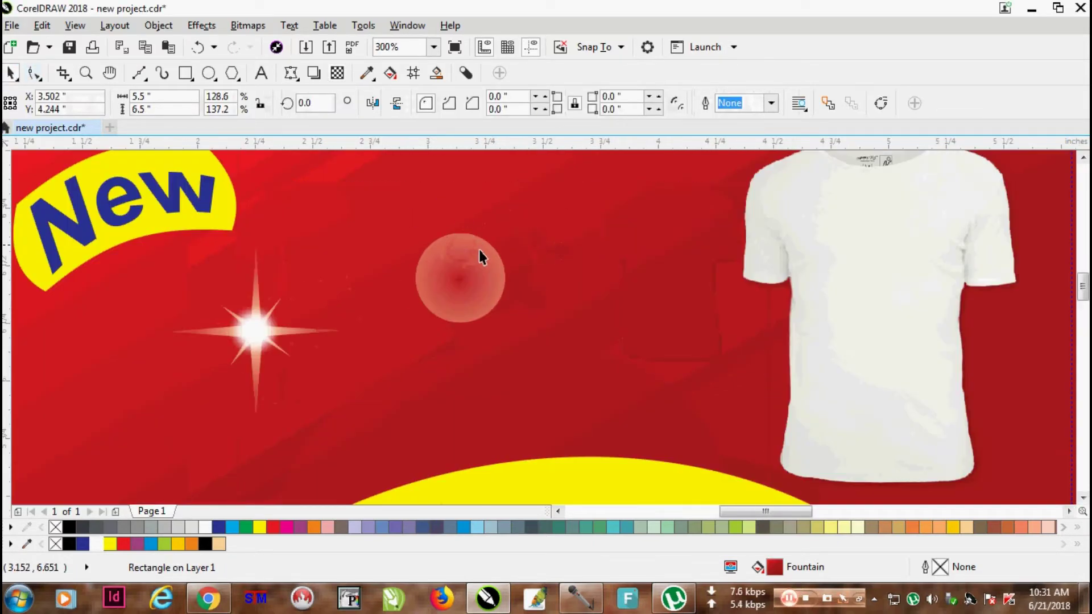
pyautogui.click(480, 250)
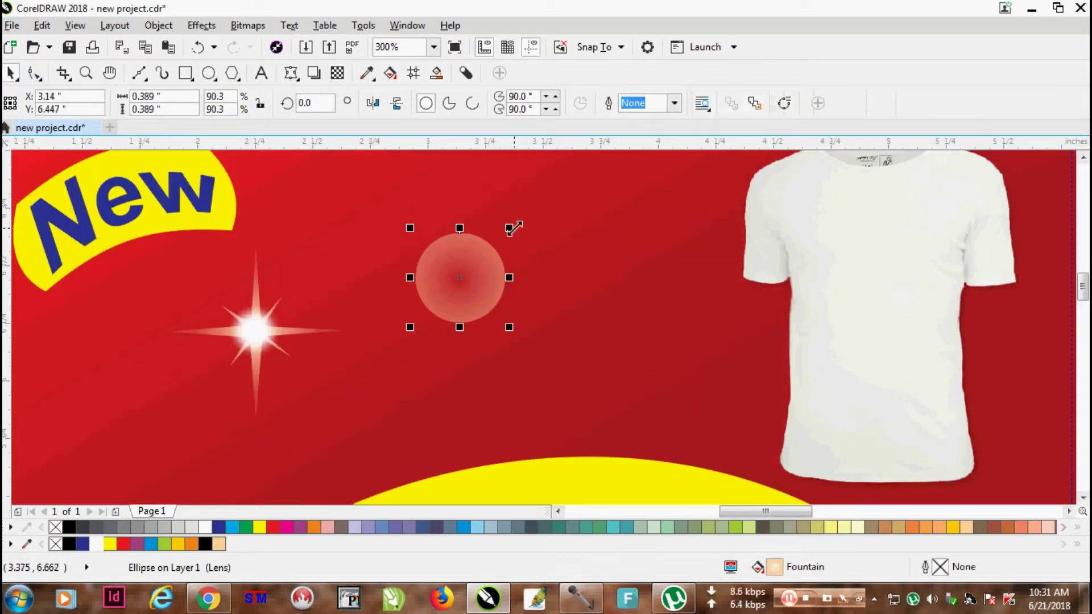
pyautogui.moveTo(513, 228); pyautogui.dragTo(514, 283)
pyautogui.scroll(2, 475, 278)
pyautogui.moveTo(514, 344); pyautogui.dragTo(487, 312)
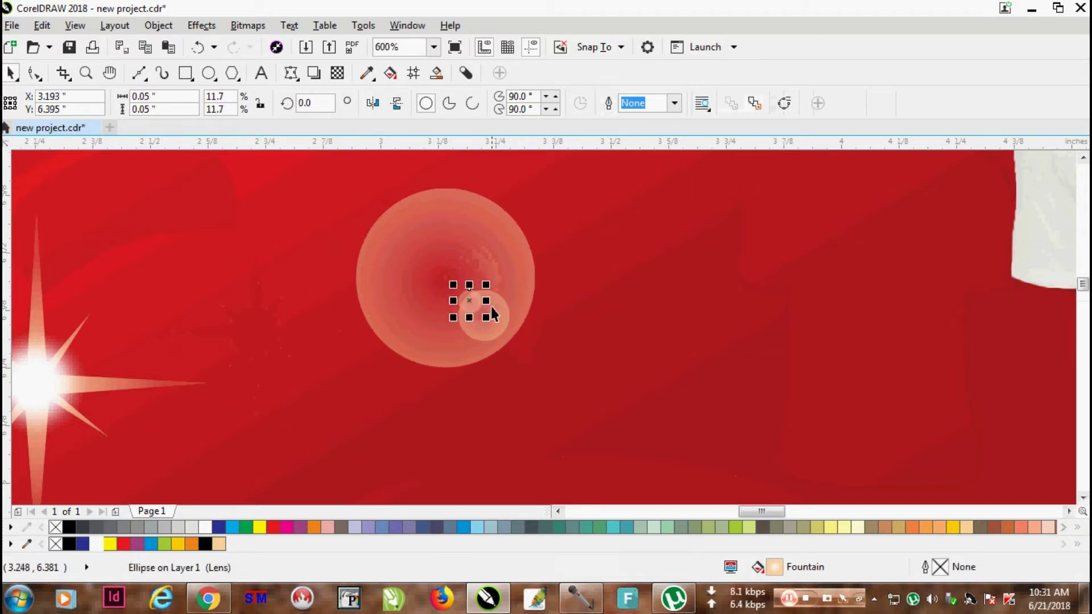
pyautogui.scroll(-2, 437, 217)
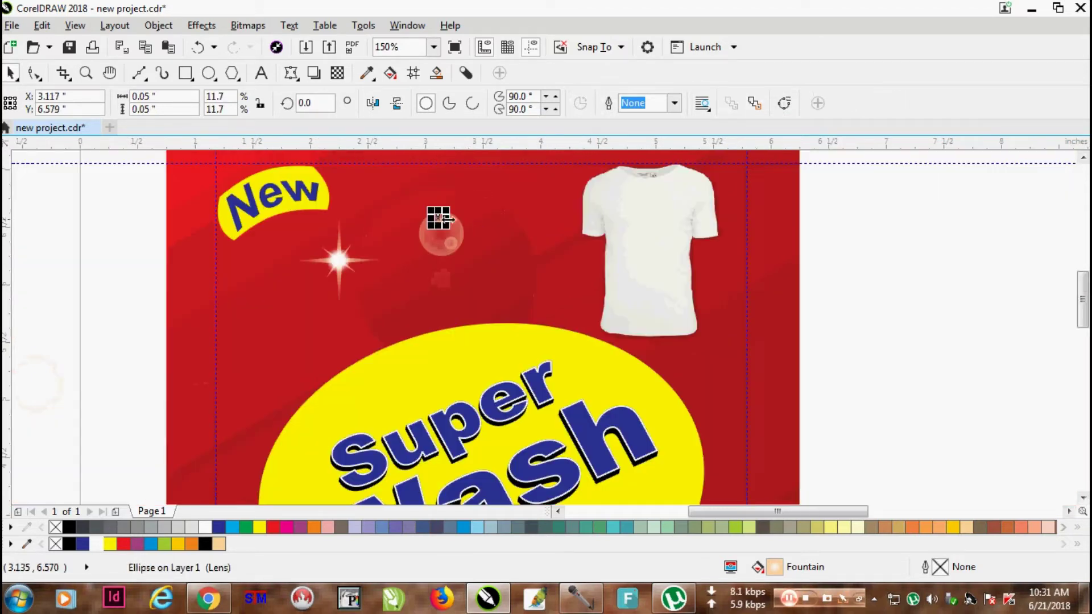
pyautogui.click(843, 196)
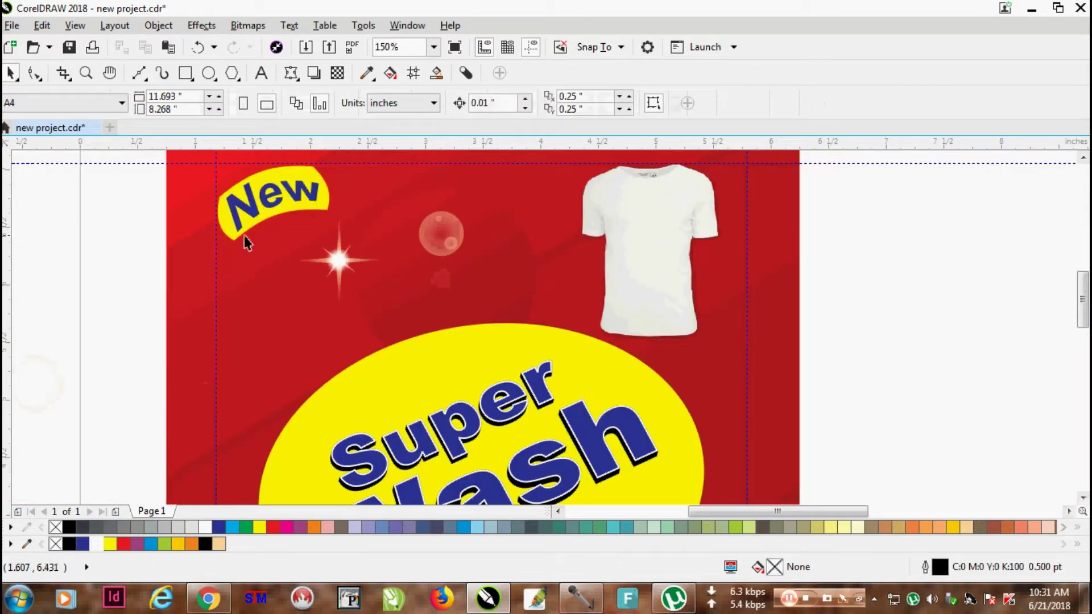
# - Scatter 0.389 inch copies of the bubble circle below the "New" badge, around the T-shirt and above the yellow oval
pyautogui.click(1083, 159)
pyautogui.moveTo(458, 301); pyautogui.dragTo(320, 405)
pyautogui.rightClick(558, 253)
pyautogui.rightClick(570, 326)
pyautogui.rightClick(732, 351)
pyautogui.rightClick(726, 425)
pyautogui.rightClick(449, 364)
pyautogui.rightClick(244, 344)
pyautogui.rightClick(252, 363)
# - Scatter more bubble copies beside and below the yellow oval, enlarging some to about 0.495 inch
pyautogui.scroll(-3, 329, 405)
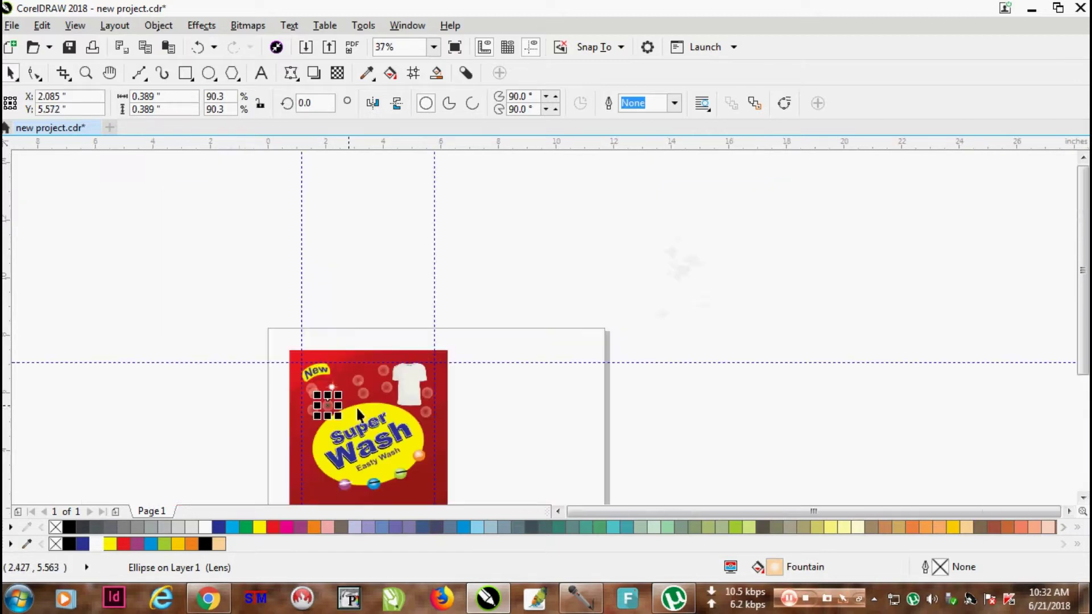
pyautogui.scroll(-3, 632, 417)
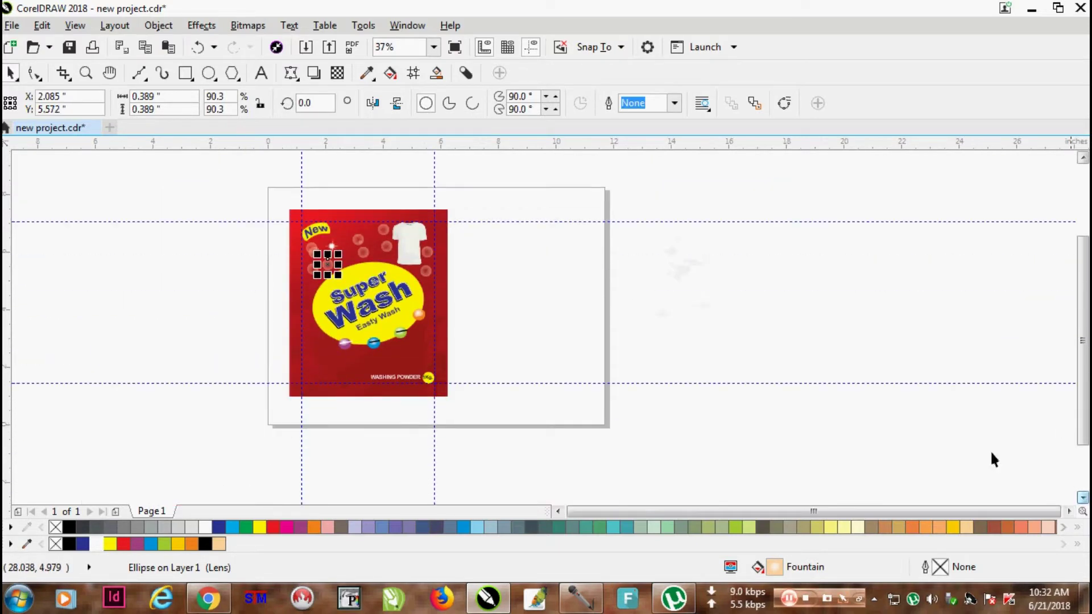
pyautogui.scroll(4, 365, 327)
pyautogui.scroll(-2, 305, 254)
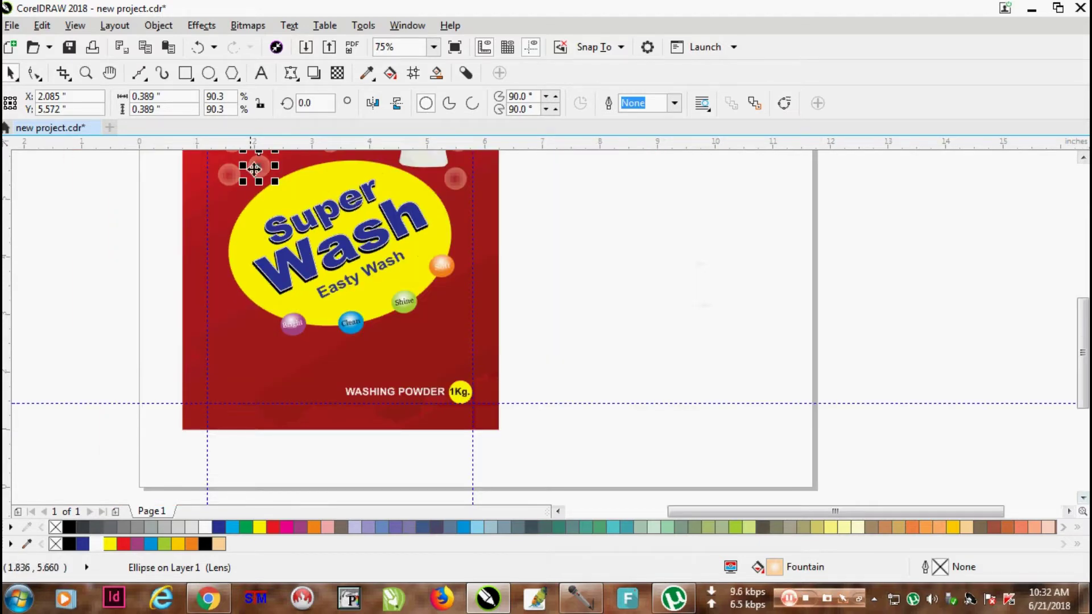
pyautogui.moveTo(254, 169); pyautogui.dragTo(449, 299)
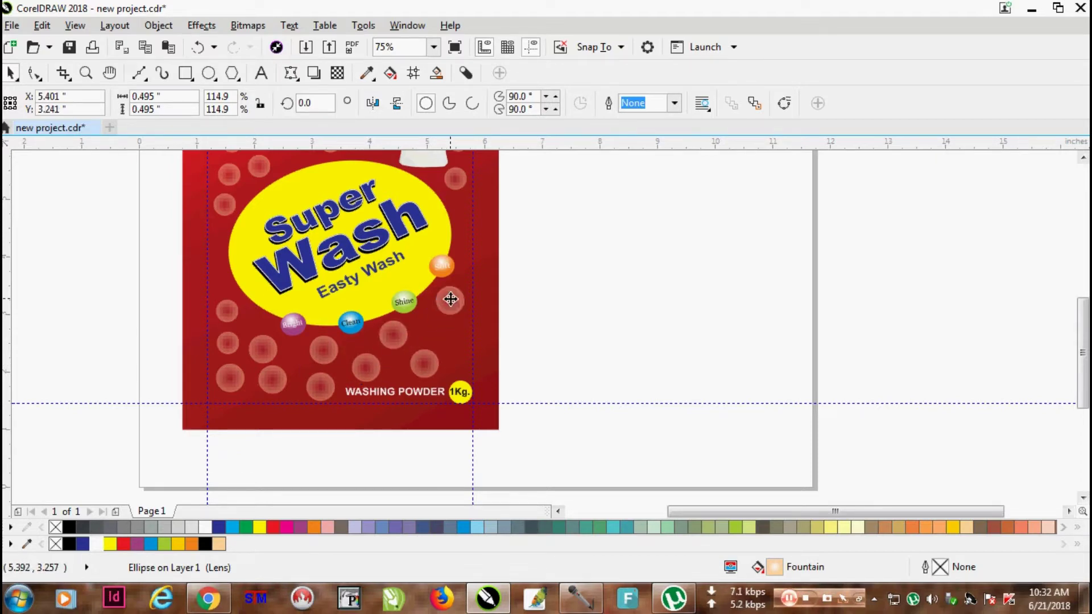
# - Scatter tiny bubble copies, down to about 0.085 inch, between the large bubbles around the T-shirt and the oval's upper left side
pyautogui.scroll(-1, 331, 177)
pyautogui.scroll(2, 342, 153)
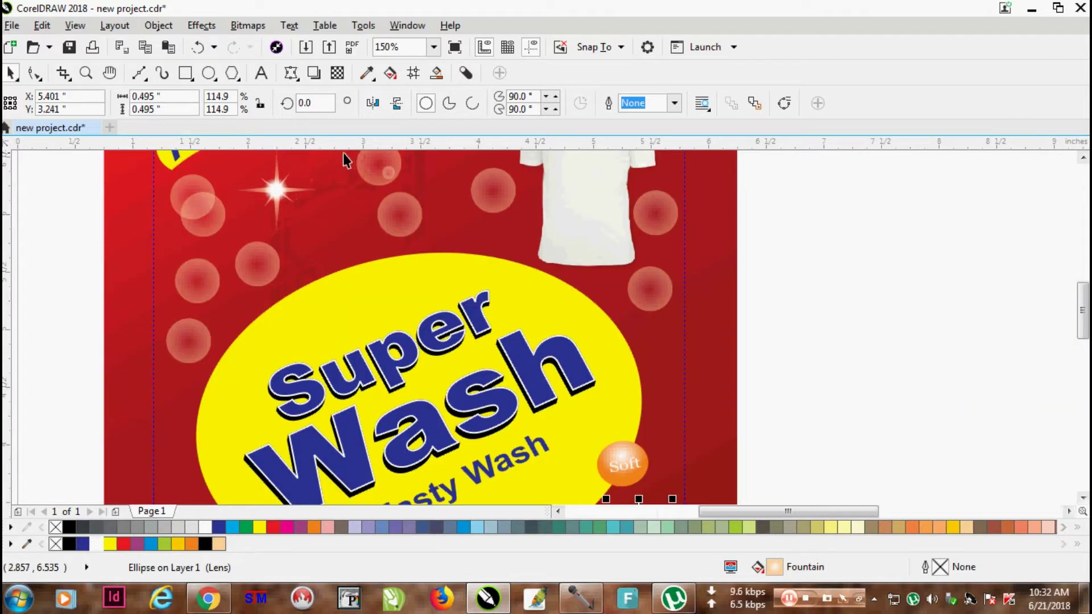
pyautogui.click(407, 214)
pyautogui.moveTo(423, 241); pyautogui.dragTo(484, 197)
pyautogui.moveTo(445, 165); pyautogui.dragTo(226, 251)
pyautogui.moveTo(226, 300); pyautogui.dragTo(174, 401)
pyautogui.scroll(-4, 256, 421)
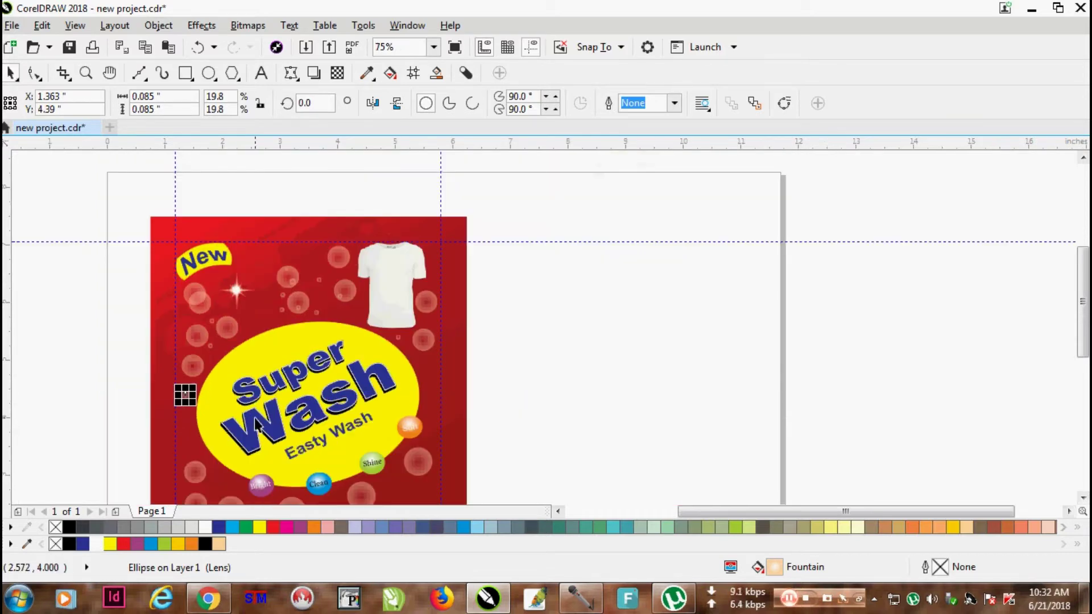
# - Enlarge the bubble just below the "Clean" ball to about 0.599 inch and nudge its placement
pyautogui.scroll(2, 255, 449)
pyautogui.click(298, 432)
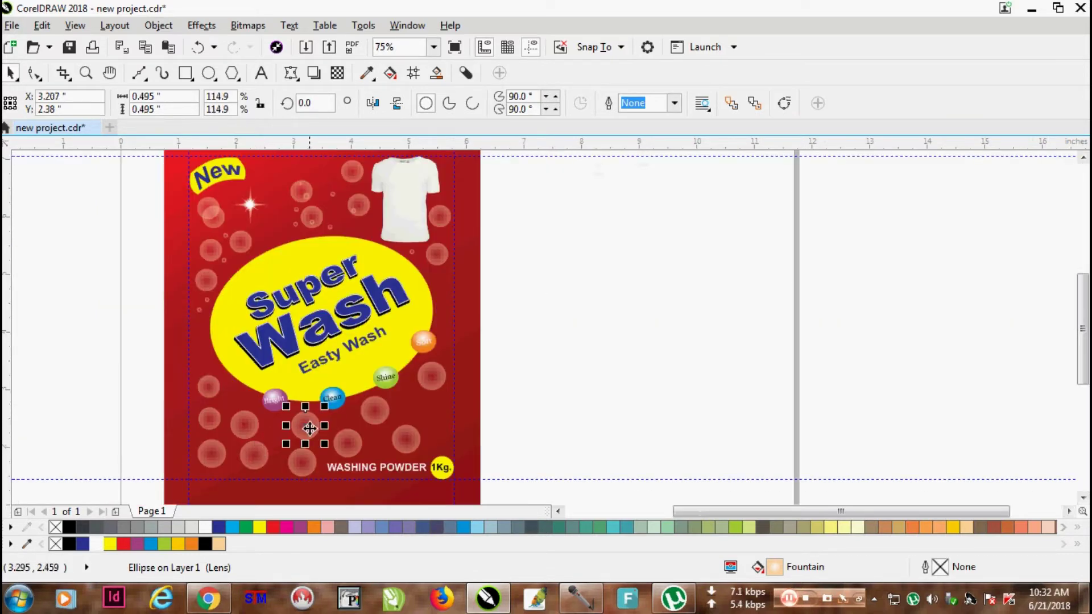
pyautogui.scroll(1, 302, 434)
pyautogui.moveTo(266, 450); pyautogui.dragTo(254, 461)
pyautogui.scroll(-1, 304, 394)
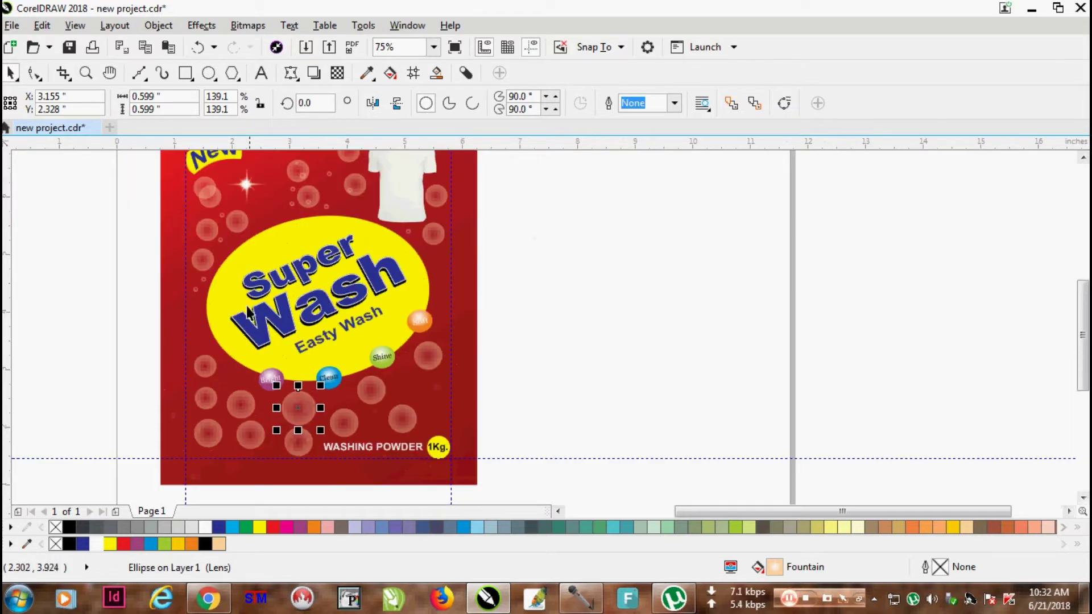
# - Scatter 0.085 inch bubble copies between the large bubbles below the yellow oval
pyautogui.click(236, 387)
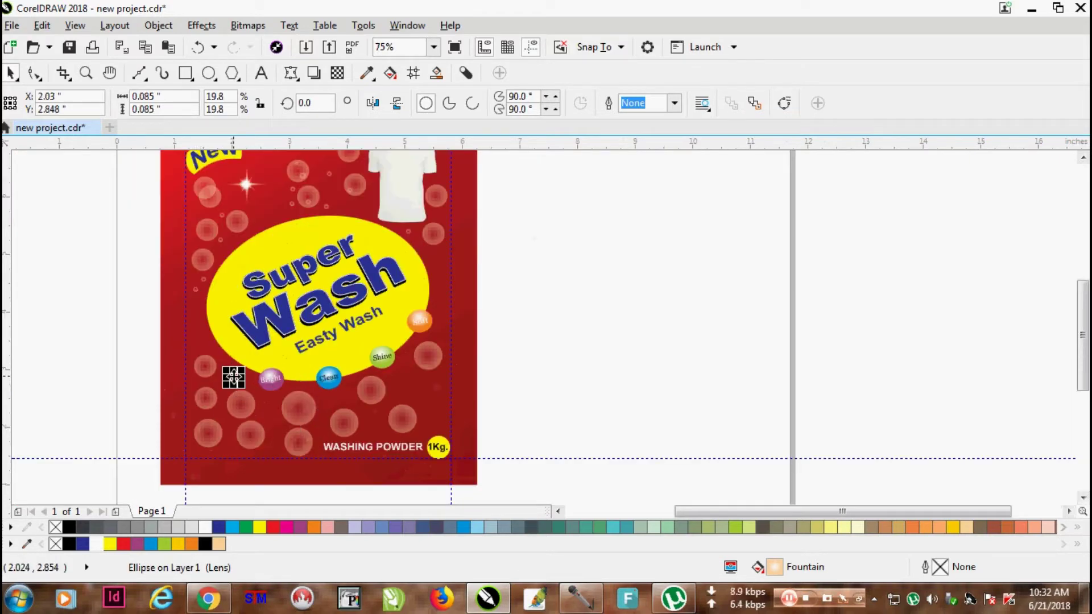
pyautogui.moveTo(263, 411); pyautogui.dragTo(295, 405)
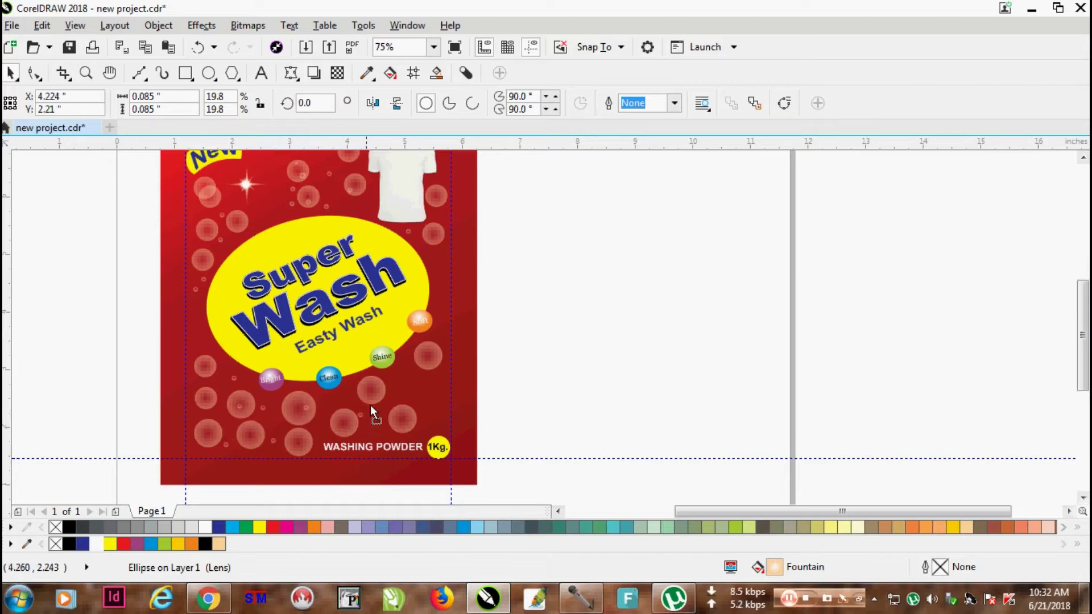
pyautogui.moveTo(388, 387); pyautogui.dragTo(431, 399)
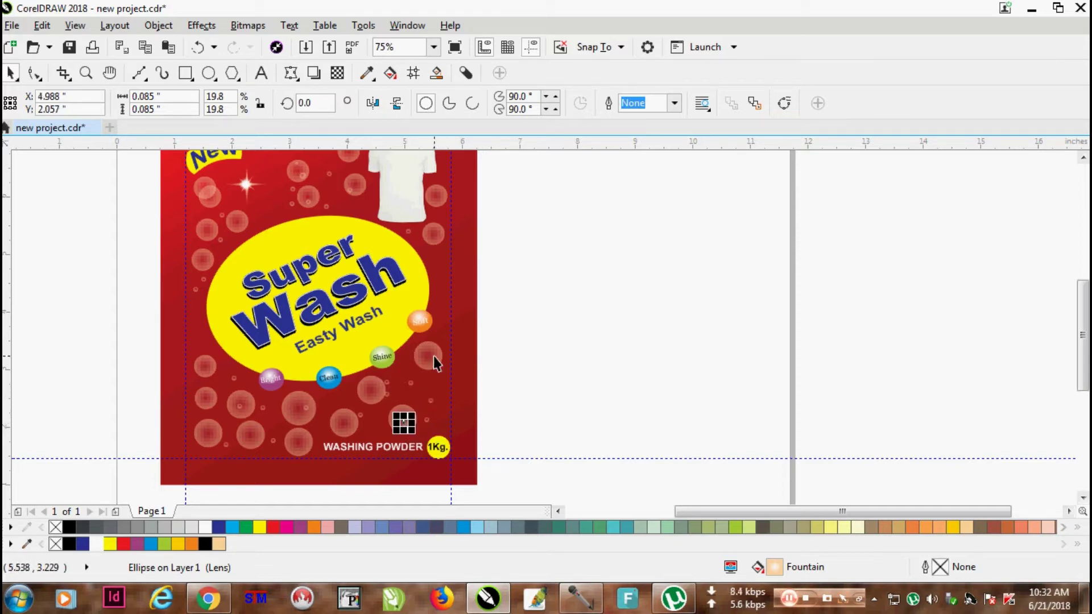
# - Add two large bubble copies, one below the "Soft" ball and one between the "Clean" and "Shine" balls, overlapping their neighbours
pyautogui.moveTo(433, 356); pyautogui.dragTo(370, 385)
pyautogui.click(530, 356)
pyautogui.click(599, 322)
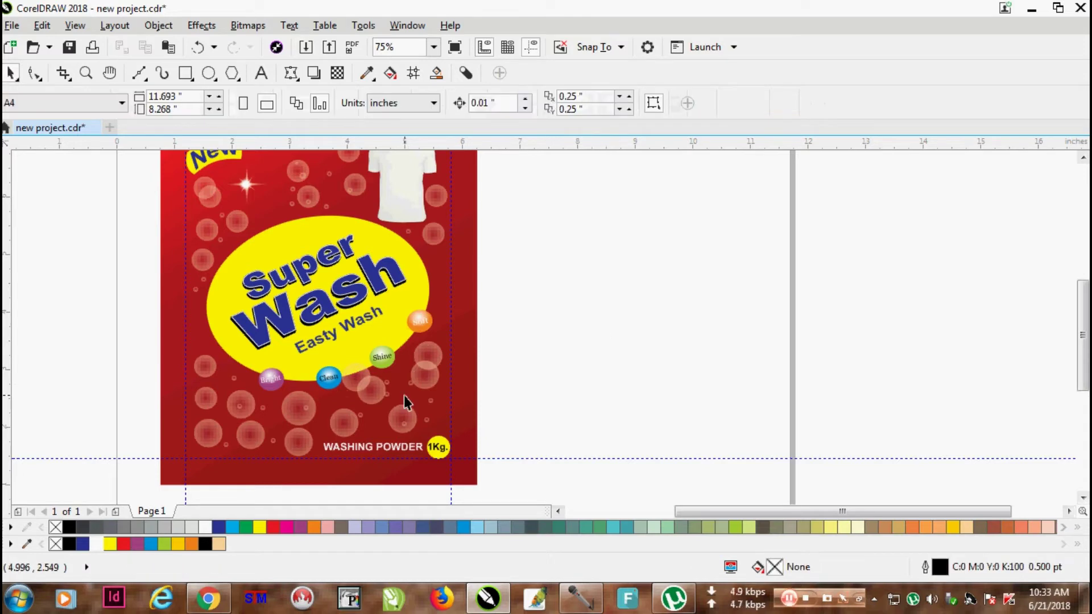
# - Copy the sparkle star to the T-shirt's lower-left corner and shrink the copy to about 0.618 inch
pyautogui.scroll(-1, 404, 394)
pyautogui.scroll(1, 365, 371)
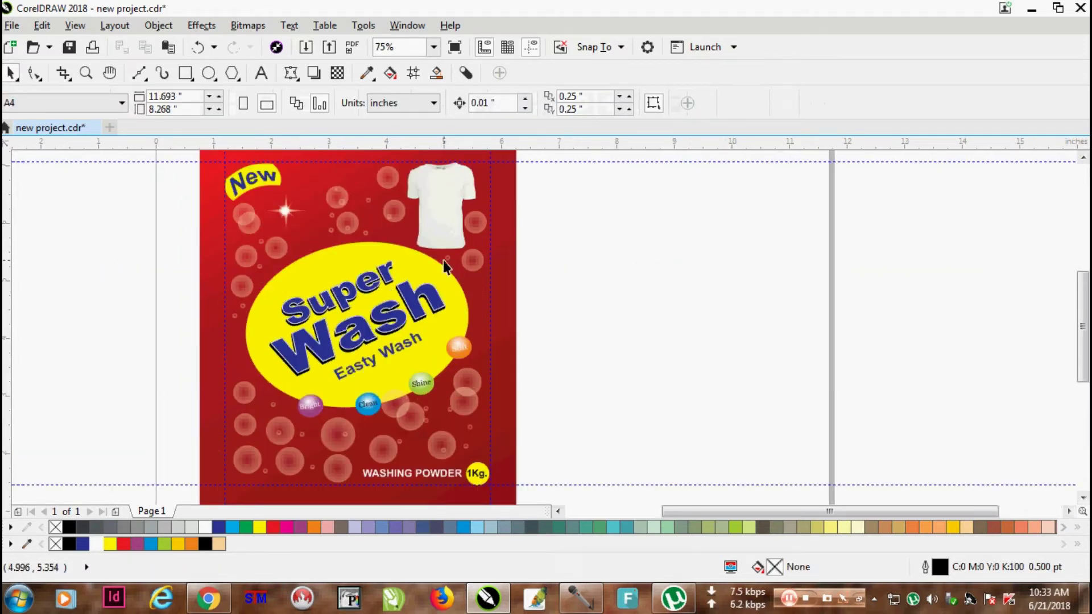
pyautogui.moveTo(186, 191); pyautogui.dragTo(403, 228)
pyautogui.scroll(3, 395, 236)
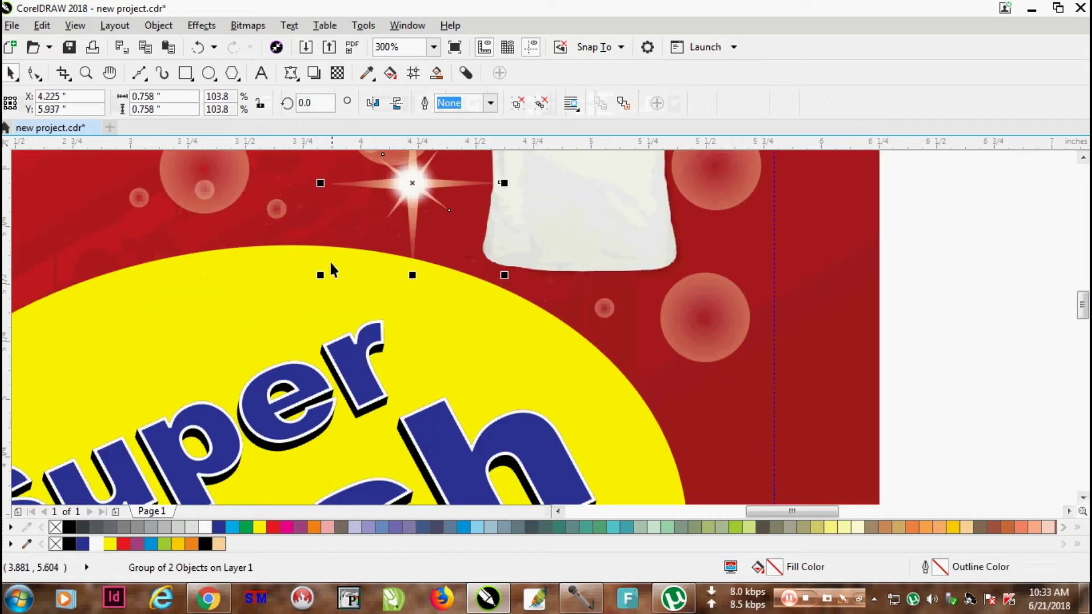
pyautogui.moveTo(320, 276); pyautogui.dragTo(430, 233)
pyautogui.scroll(-3, 510, 170)
pyautogui.scroll(1, 479, 161)
pyautogui.click(839, 200)
pyautogui.scroll(-1, 606, 311)
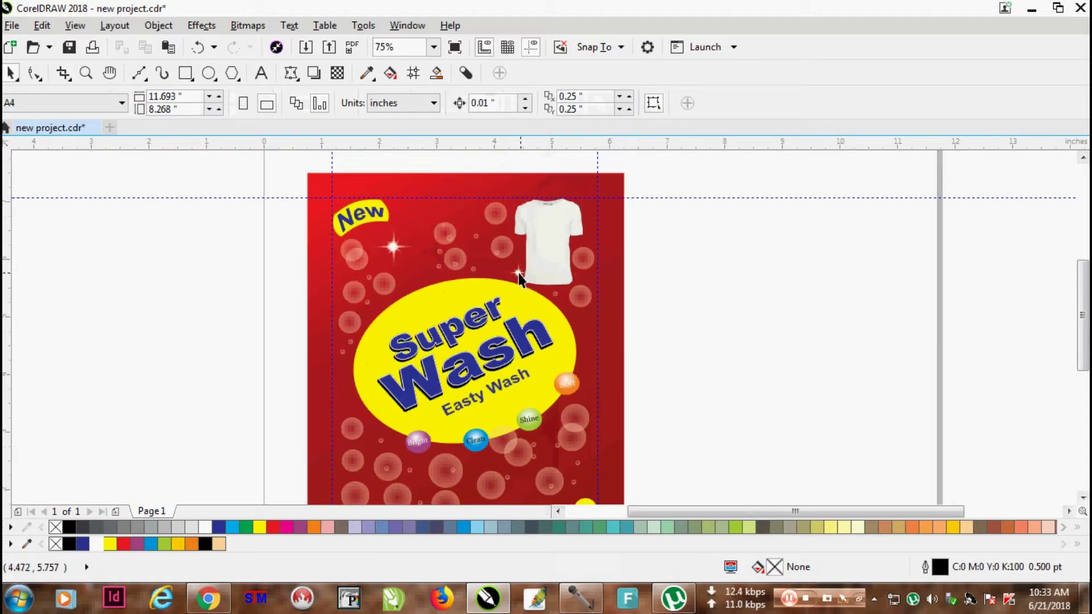
# - Place copies of the small sparkle near the "Bright" ball, above "WASHING POWDER", and beside the oval's right and left edges
pyautogui.moveTo(518, 273); pyautogui.dragTo(394, 468)
pyautogui.scroll(-1, 438, 464)
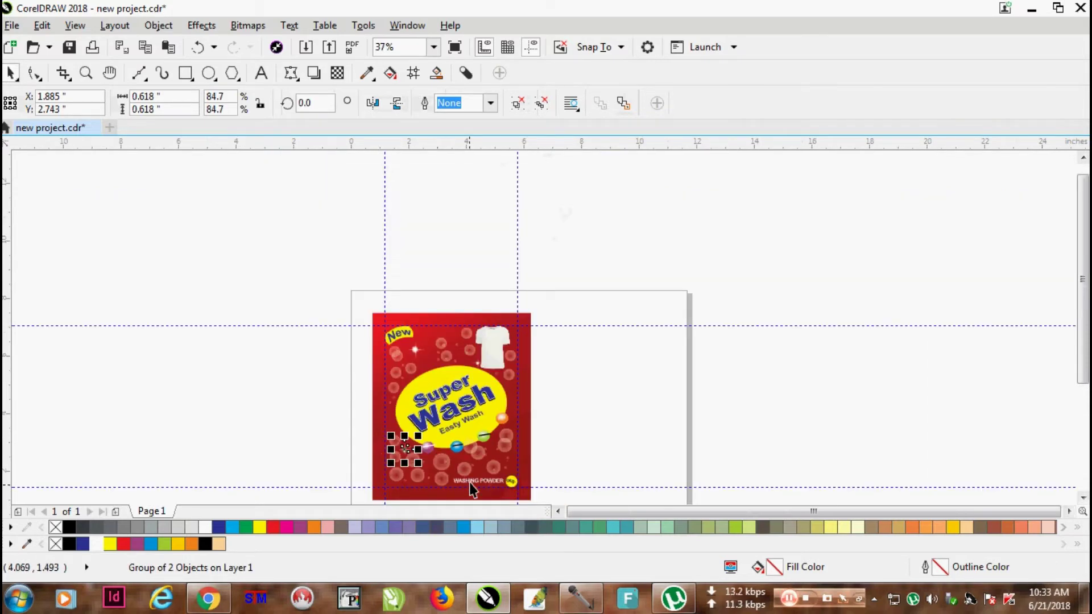
pyautogui.scroll(2, 449, 480)
pyautogui.moveTo(495, 423); pyautogui.dragTo(519, 444)
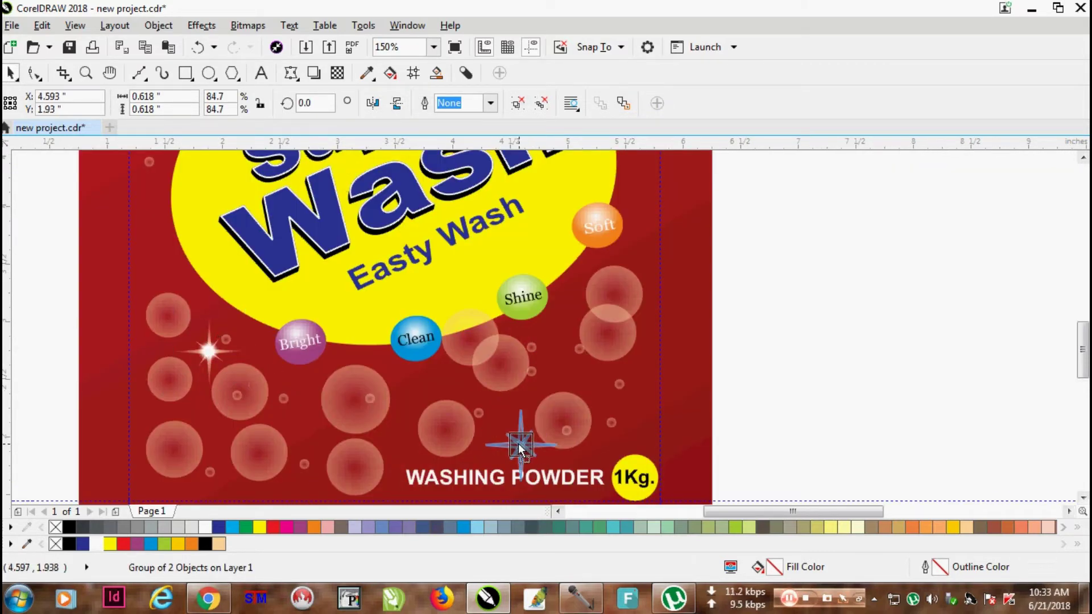
pyautogui.scroll(-2, 541, 423)
pyautogui.scroll(1, 547, 433)
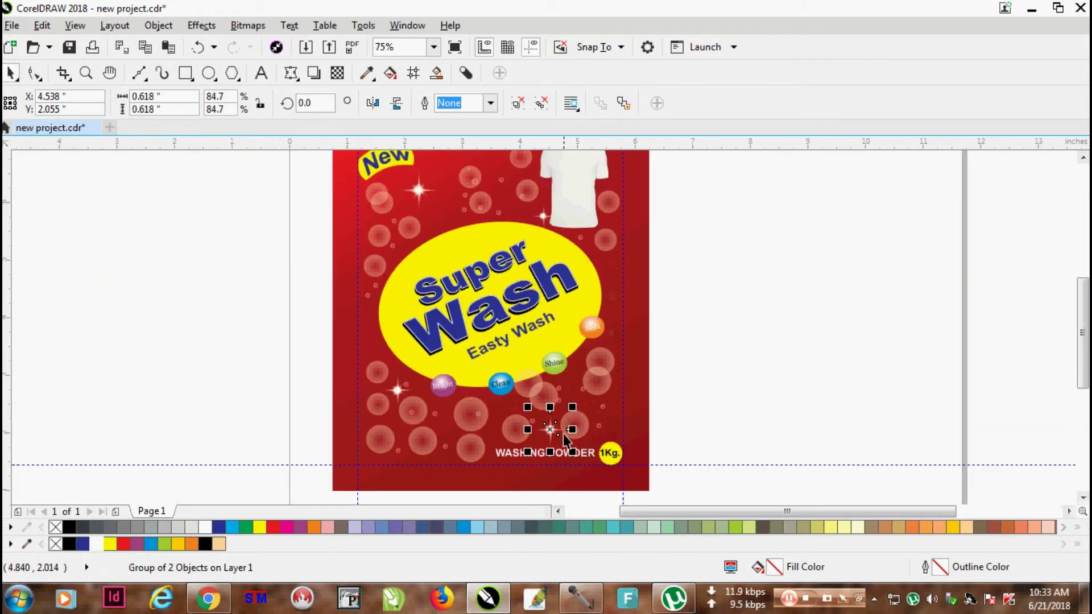
pyautogui.moveTo(548, 433); pyautogui.dragTo(611, 293)
pyautogui.click(221, 283)
pyautogui.click(686, 265)
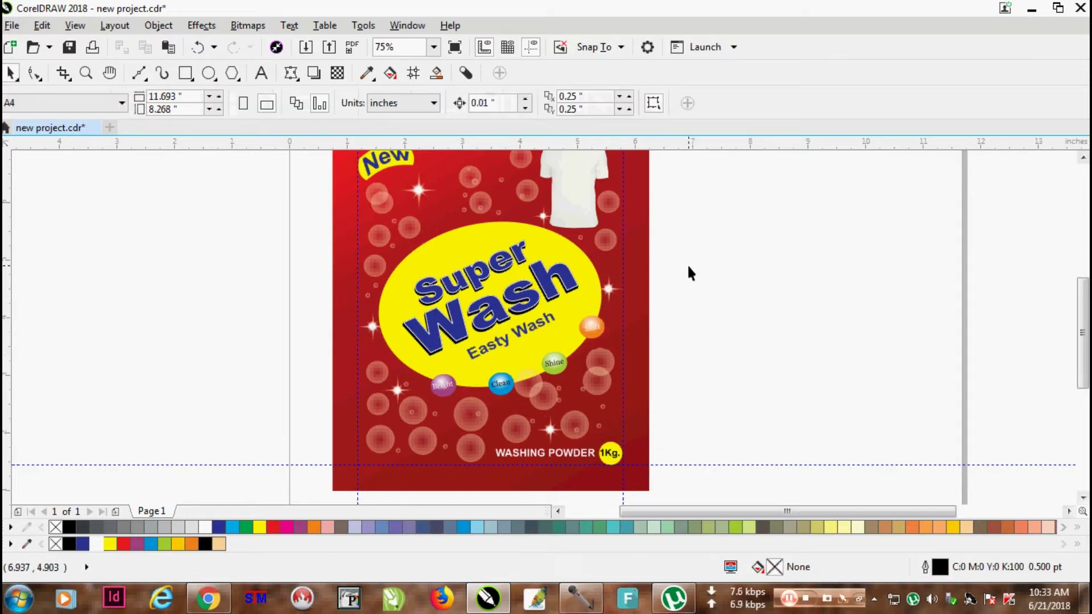
# - Copy the small sparkle from the oval's right edge to the T-shirt's upper-right sleeve
pyautogui.scroll(-2, 687, 264)
pyautogui.scroll(2, 658, 236)
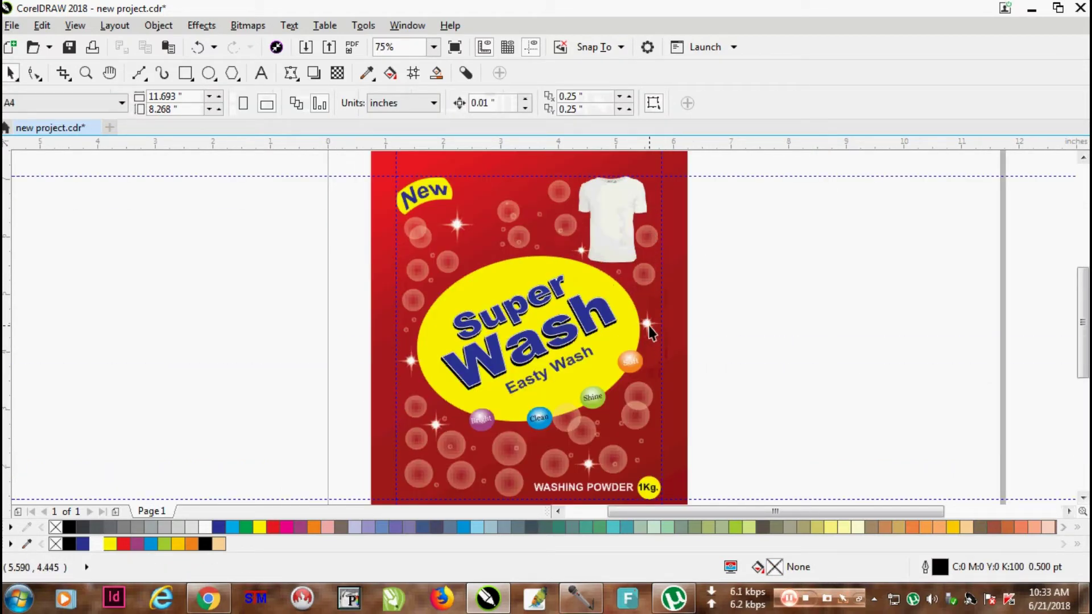
pyautogui.moveTo(647, 324); pyautogui.dragTo(653, 185)
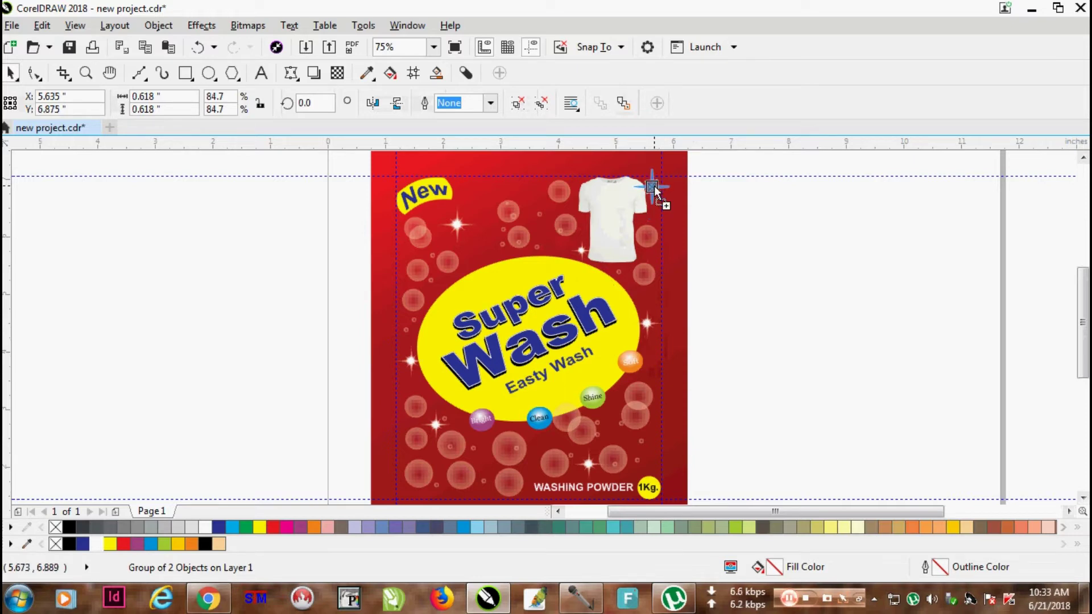
pyautogui.click(810, 228)
pyautogui.scroll(-2, 810, 229)
pyautogui.scroll(2, 783, 233)
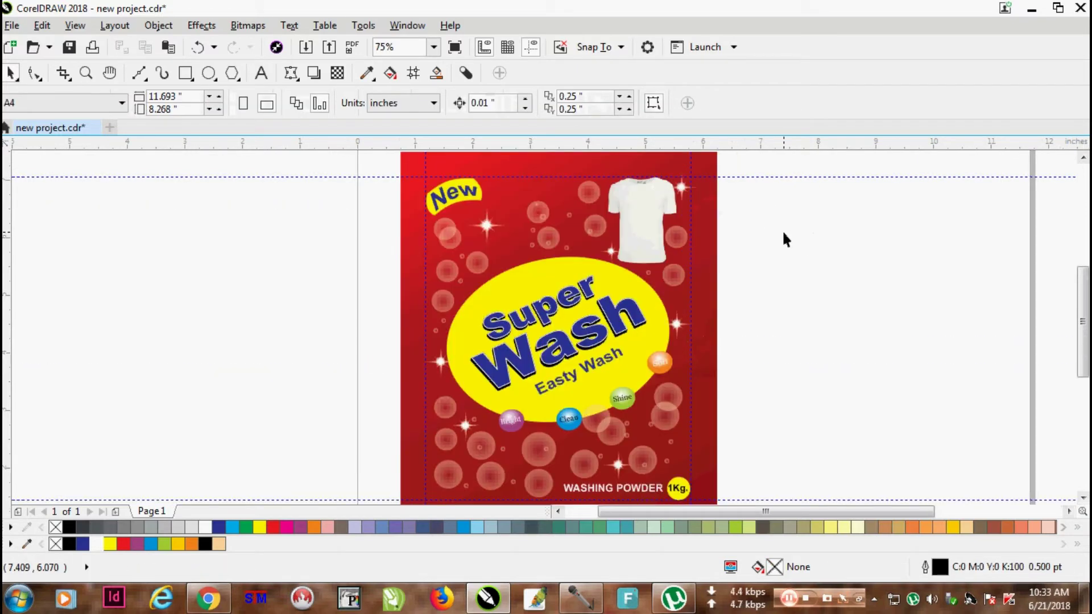
# - Add two tiny bubble copies and one large bubble copy above the oval's upper-left edge
pyautogui.scroll(2, 510, 240)
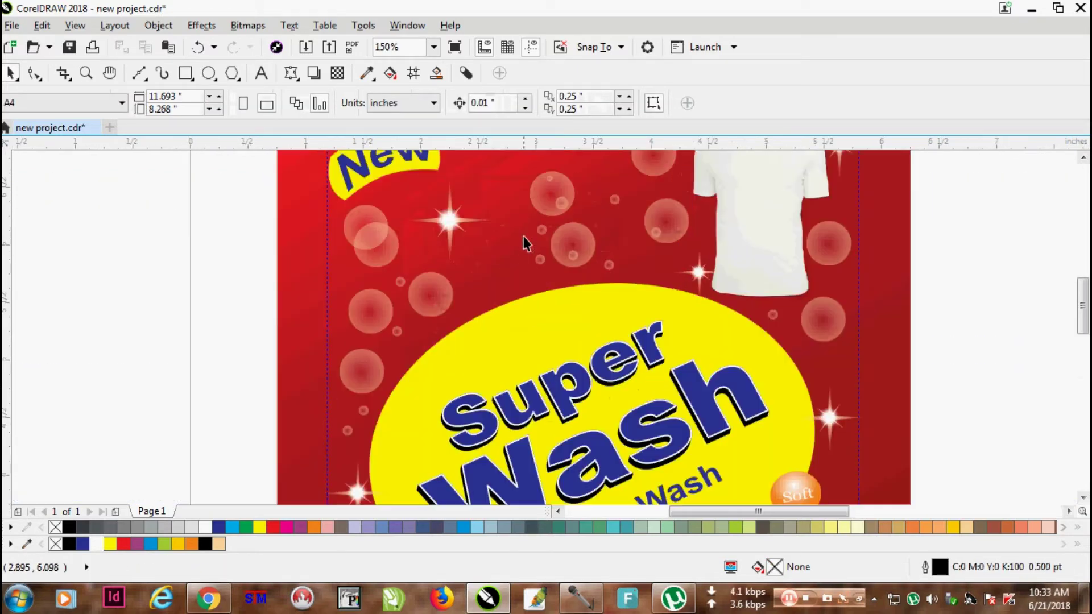
pyautogui.click(505, 260)
pyautogui.moveTo(506, 259); pyautogui.dragTo(466, 261)
pyautogui.moveTo(425, 292); pyautogui.dragTo(483, 291)
pyautogui.scroll(-2, 457, 296)
pyautogui.click(227, 324)
pyautogui.scroll(-2, 602, 321)
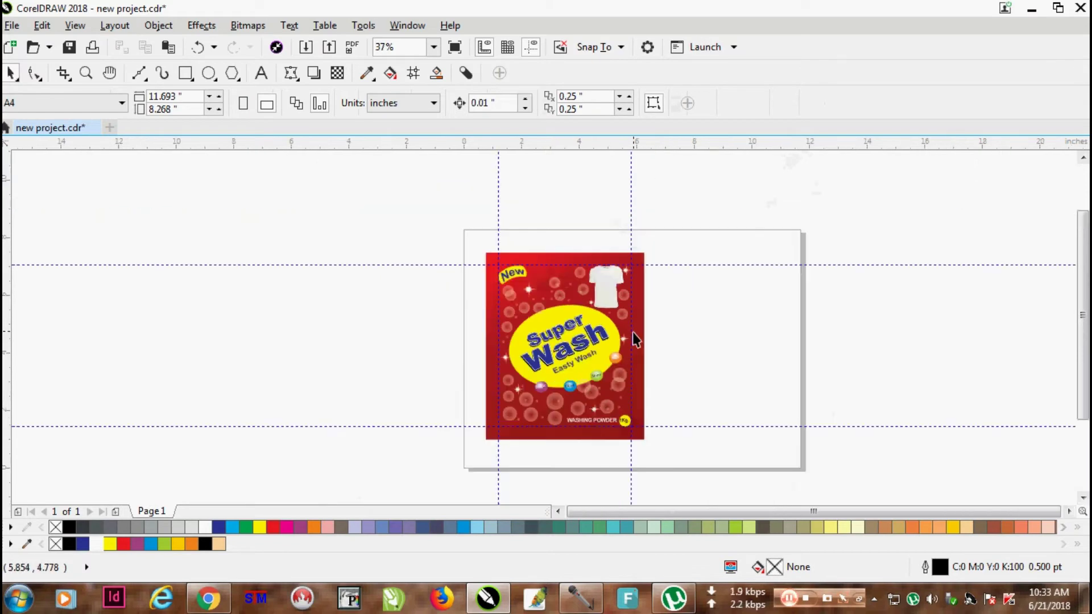
# - Draw a straight horizontal line about 5.6 inches long across the package just below its top edge
pyautogui.scroll(2, 633, 332)
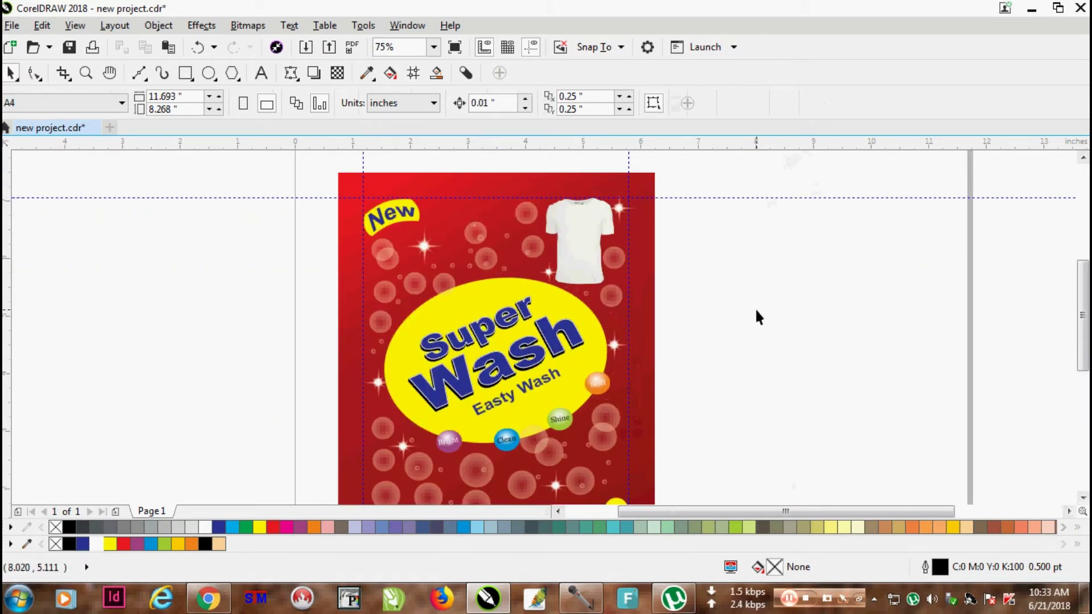
pyautogui.scroll(-2, 755, 314)
pyautogui.scroll(2, 695, 340)
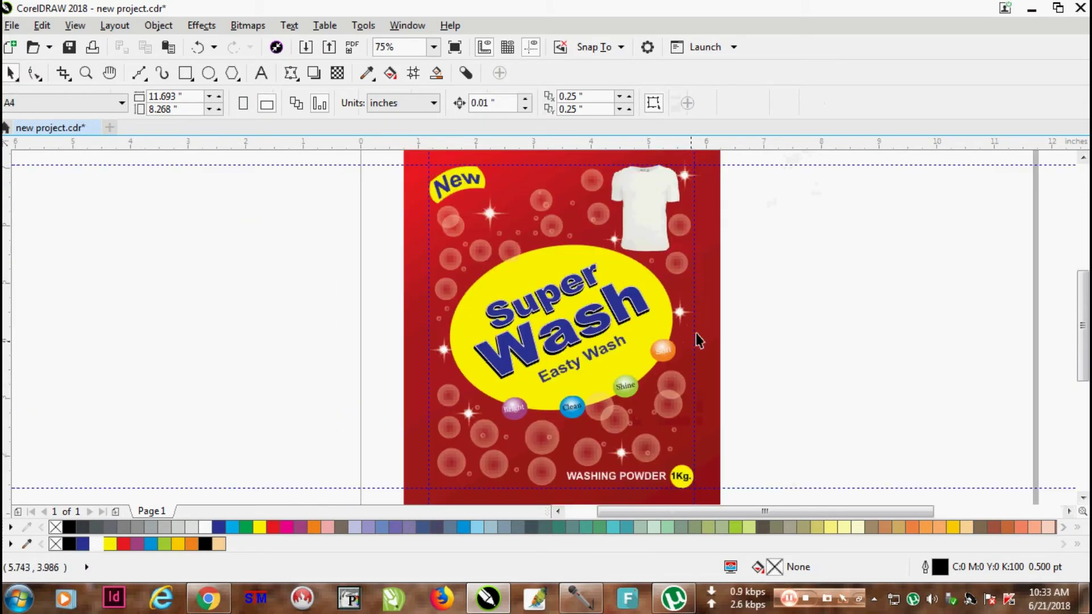
pyautogui.scroll(2, 830, 199)
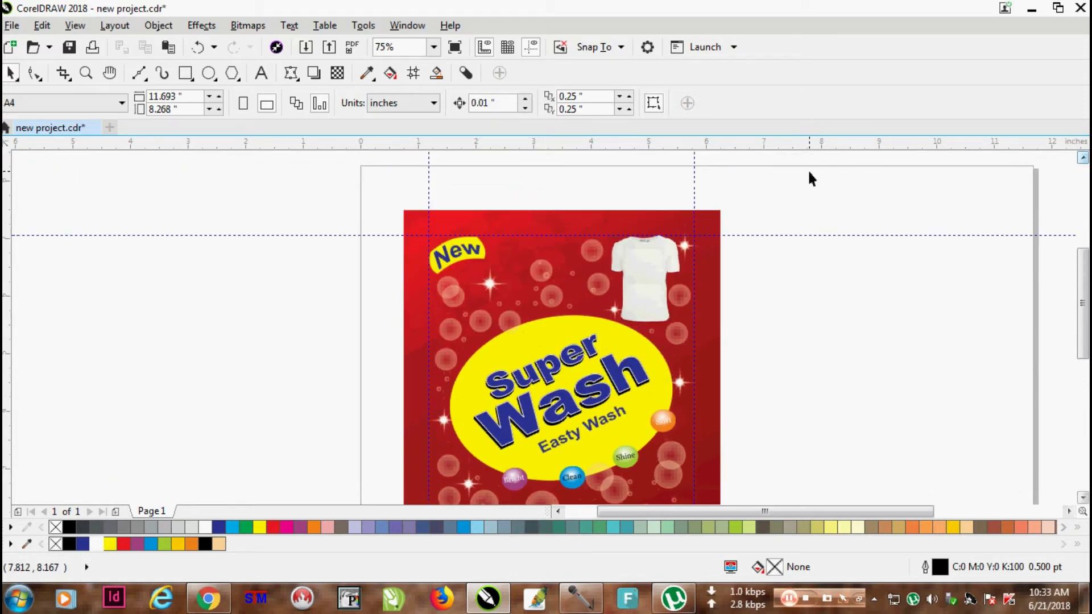
pyautogui.click(138, 76)
pyautogui.click(170, 111)
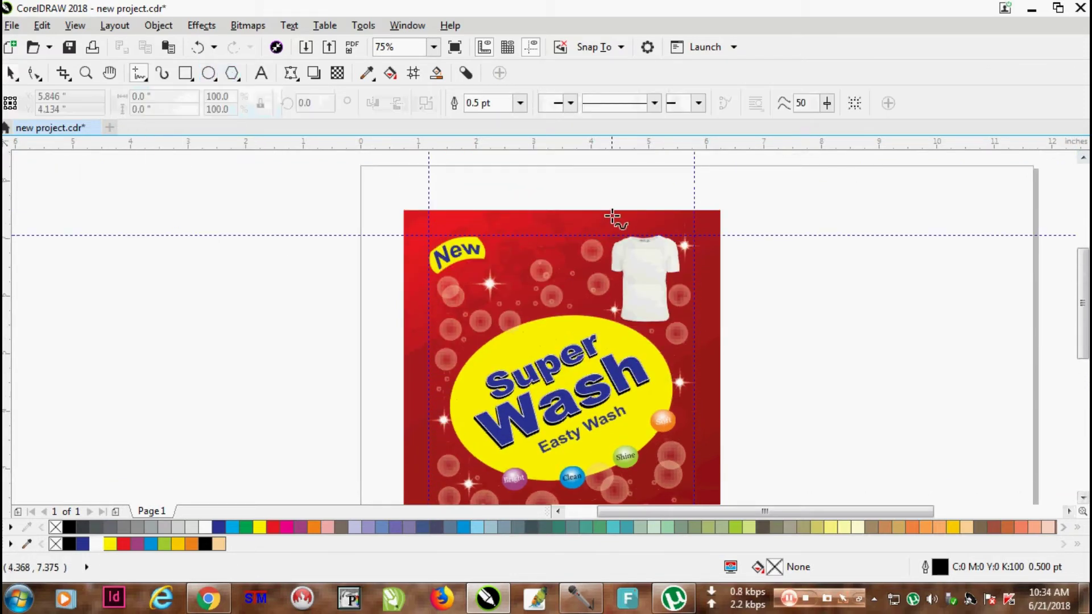
pyautogui.scroll(2, 605, 212)
pyautogui.click(201, 217)
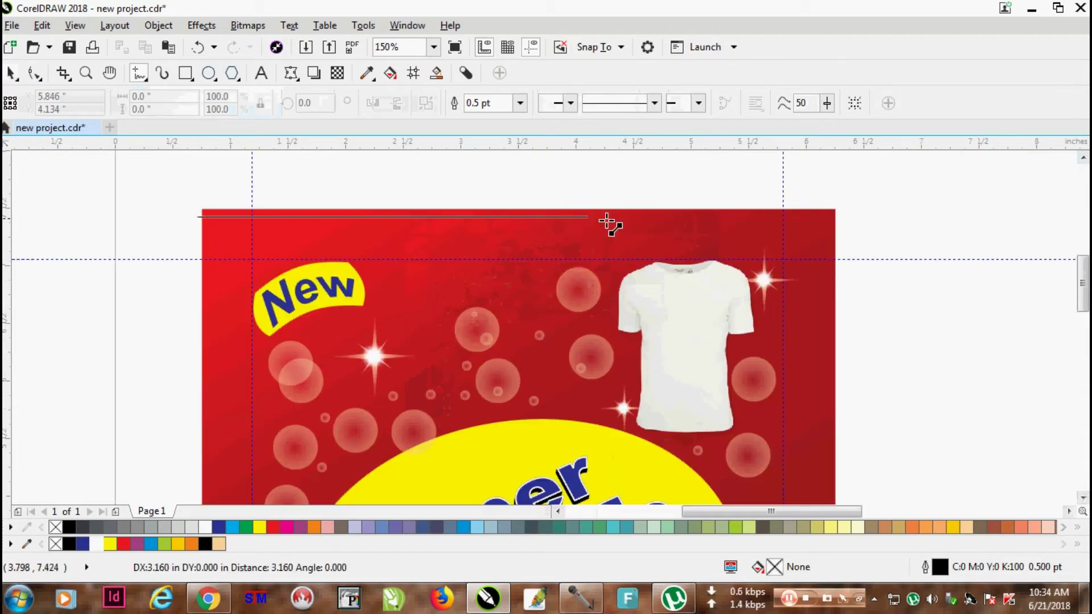
pyautogui.keyDown('ctrl'); pyautogui.click(842, 234); pyautogui.keyUp('ctrl')
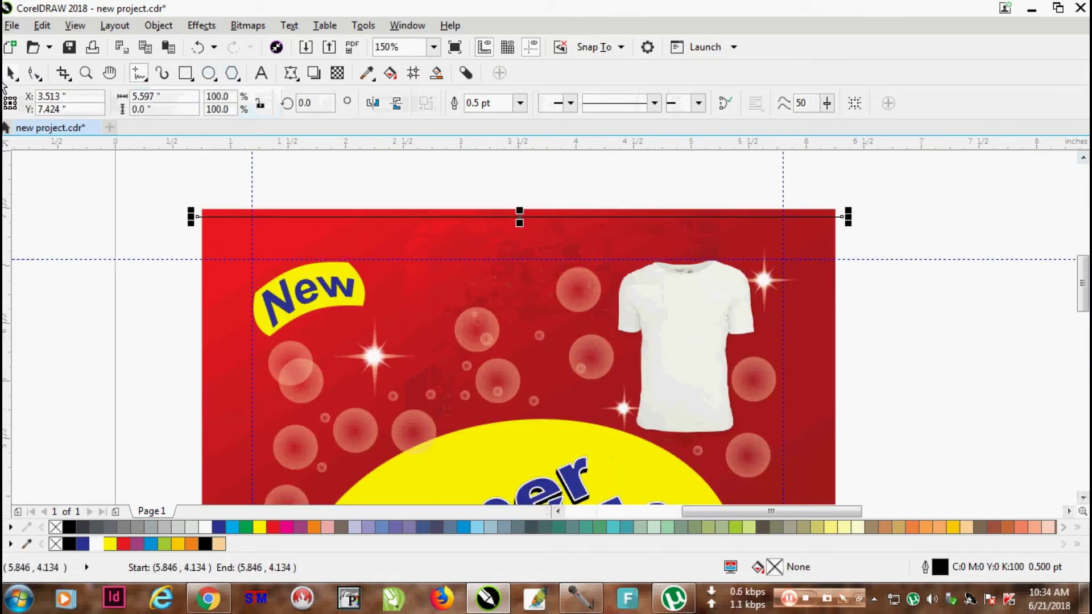
pyautogui.click(11, 73)
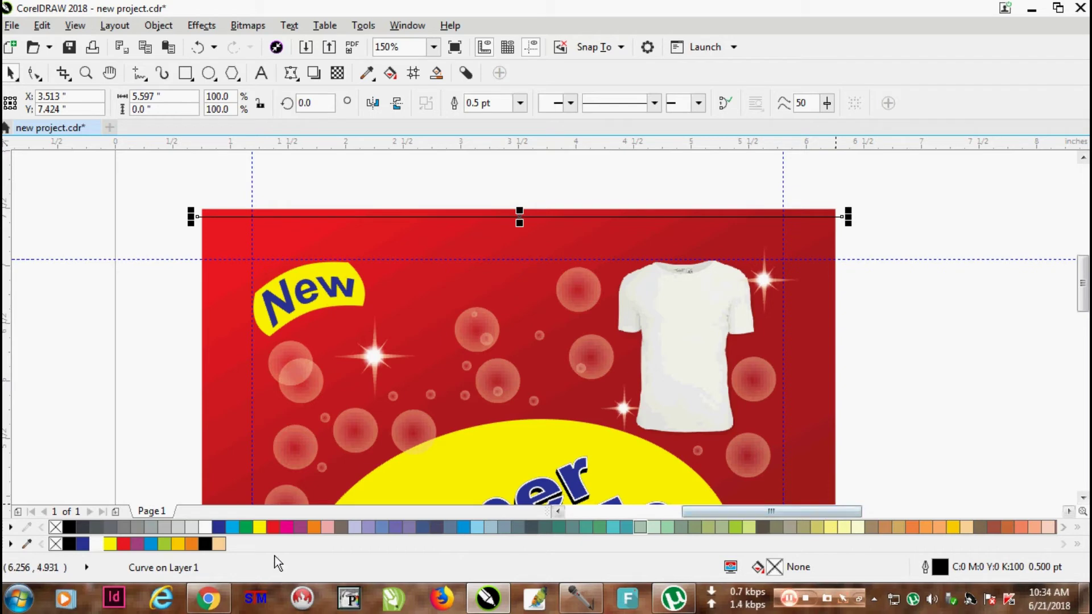
# - Give the line a dark red C0 M100 Y100 K50 outline with a width of 2 pt
pyautogui.rightClick(275, 527)
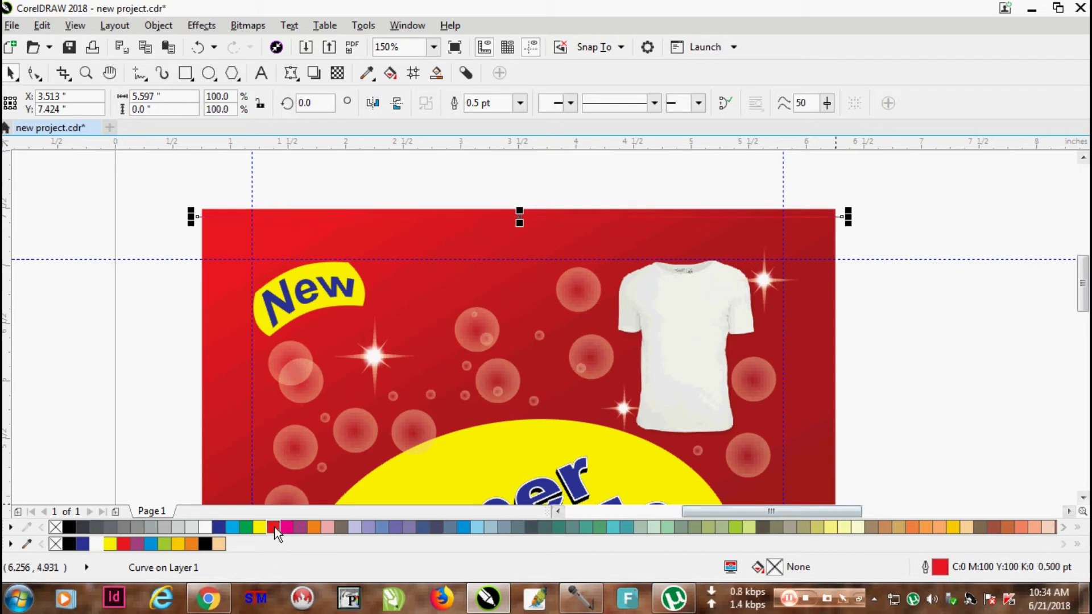
pyautogui.doubleClick(940, 566)
pyautogui.click(465, 151)
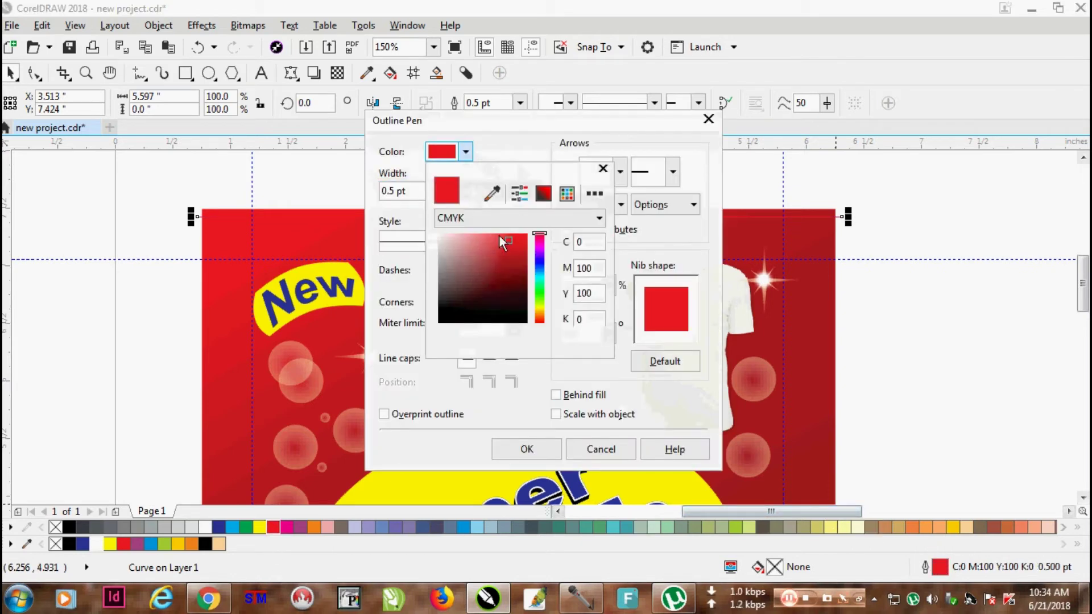
pyautogui.write('50')
pyautogui.press('Return')
pyautogui.press('Return')
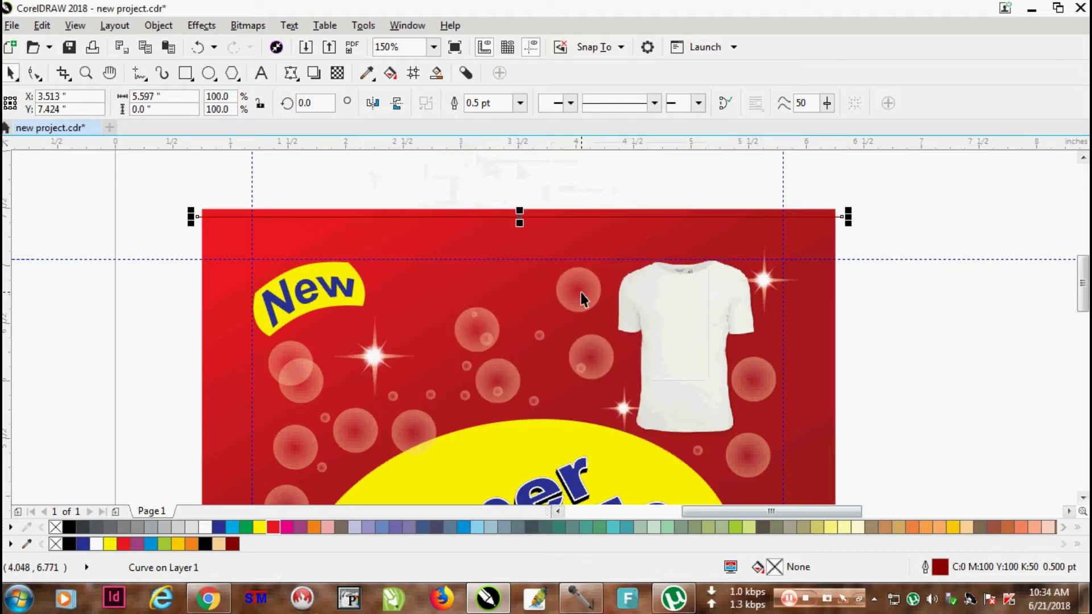
pyautogui.press('F12')
pyautogui.press('Return')
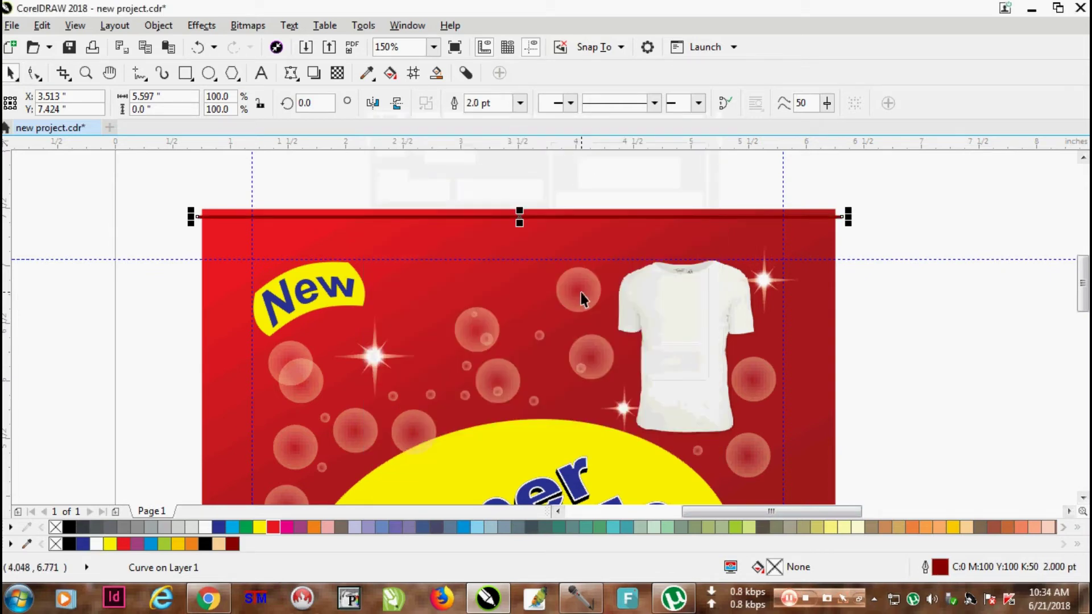
# - Duplicate the dark red line about 0.056 inch below itself and repeat the duplication to make six evenly spaced lines
pyautogui.scroll(1, 563, 217)
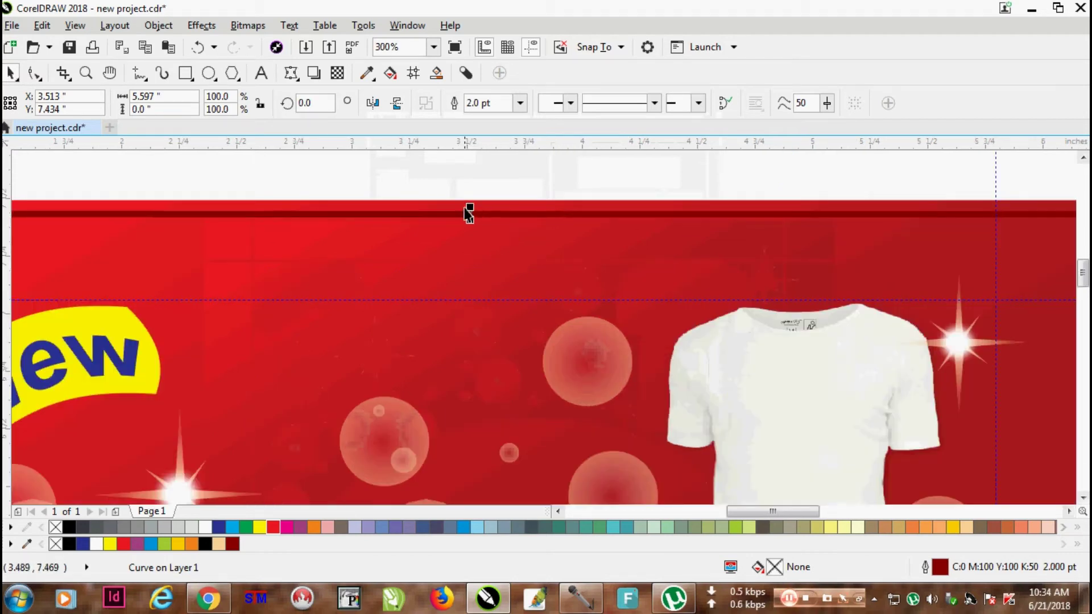
pyautogui.moveTo(467, 213); pyautogui.dragTo(465, 226)
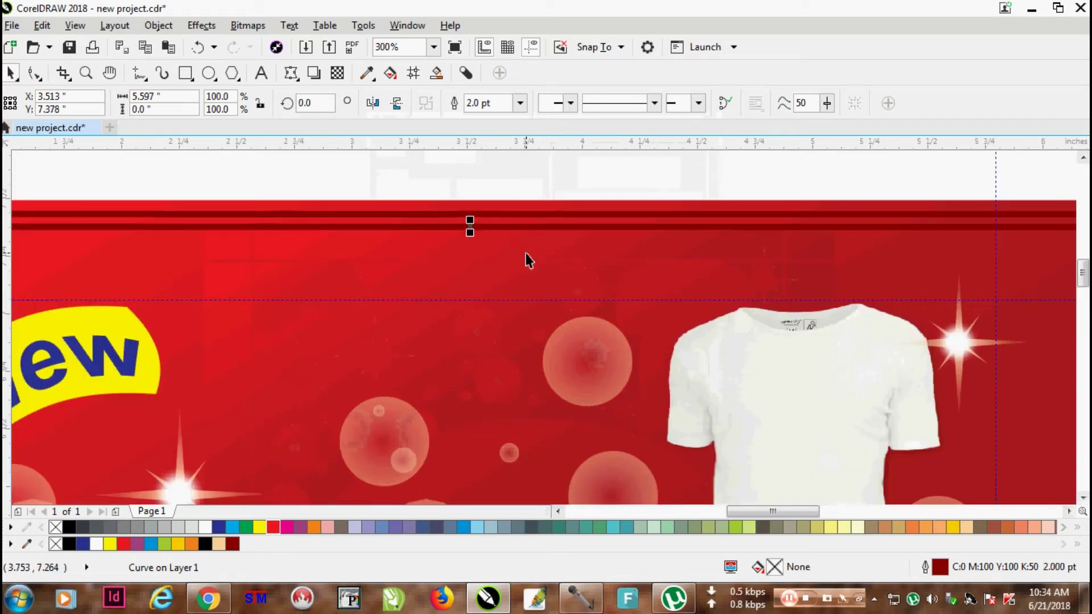
pyautogui.scroll(-1, 525, 253)
pyautogui.hotkey('ctrl', 'r')
pyautogui.hotkey('ctrl', 'r')
pyautogui.hotkey('ctrl', 'r')
pyautogui.hotkey('ctrl', 'r')
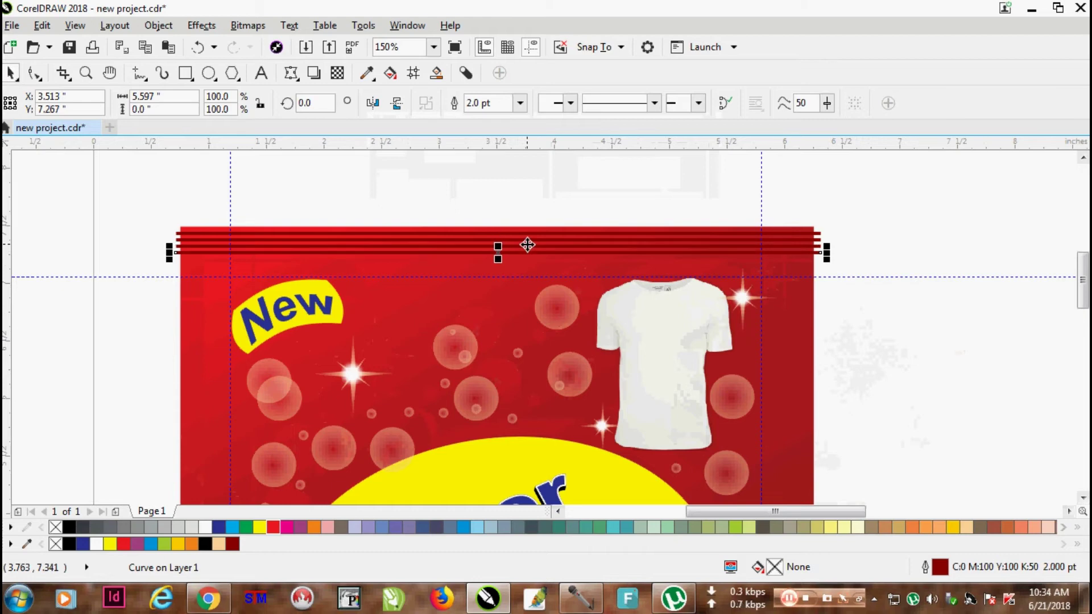
# - Group the six dark red lines across the top of the package
pyautogui.moveTo(130, 209); pyautogui.dragTo(876, 274)
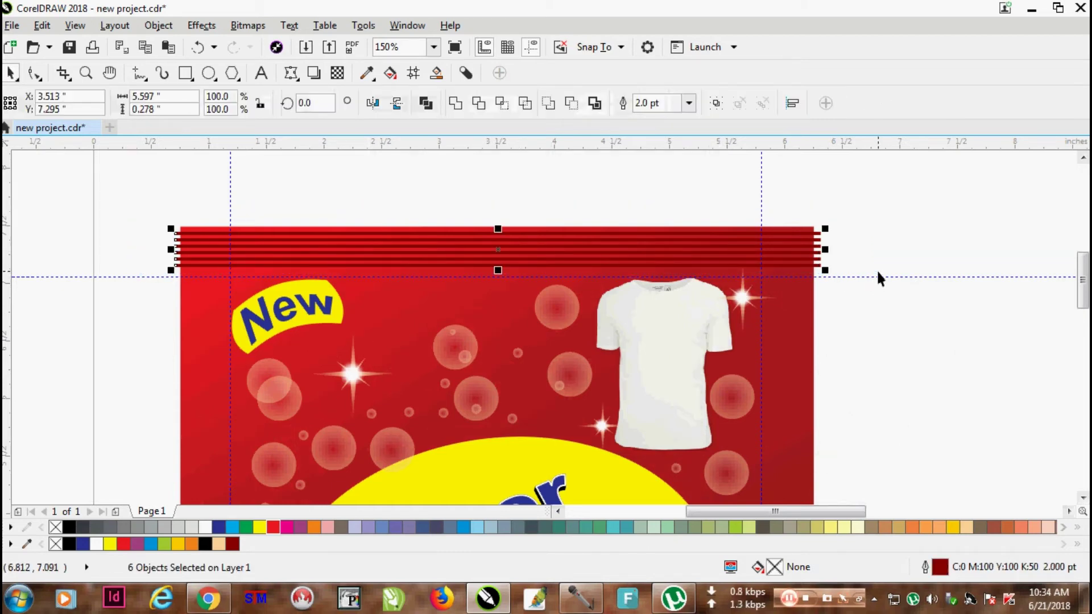
pyautogui.hotkey('ctrl', 'g')
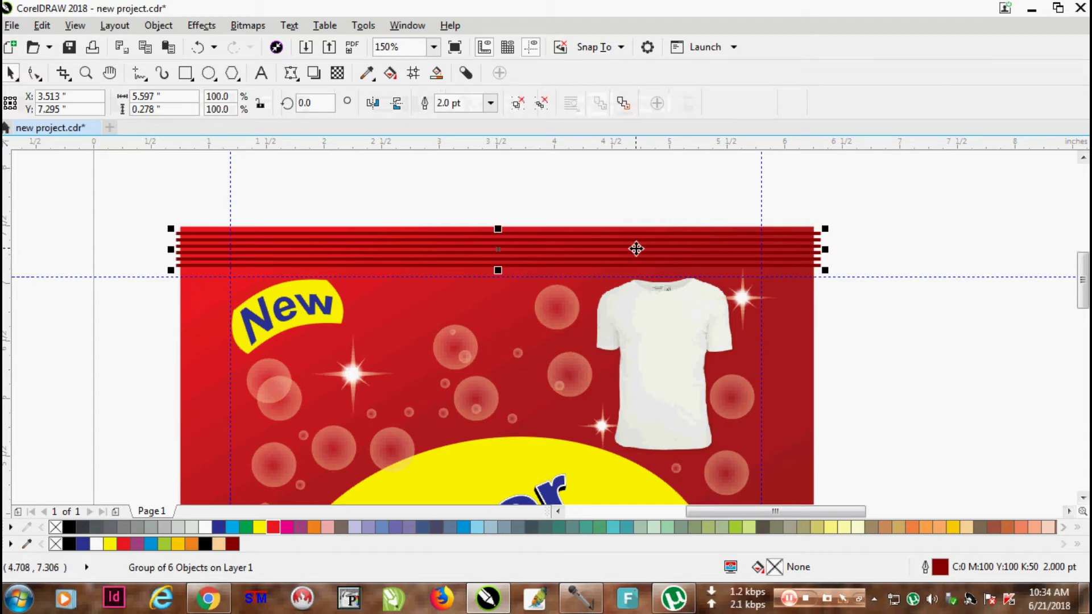
pyautogui.scroll(-2, 635, 248)
pyautogui.scroll(1, 596, 362)
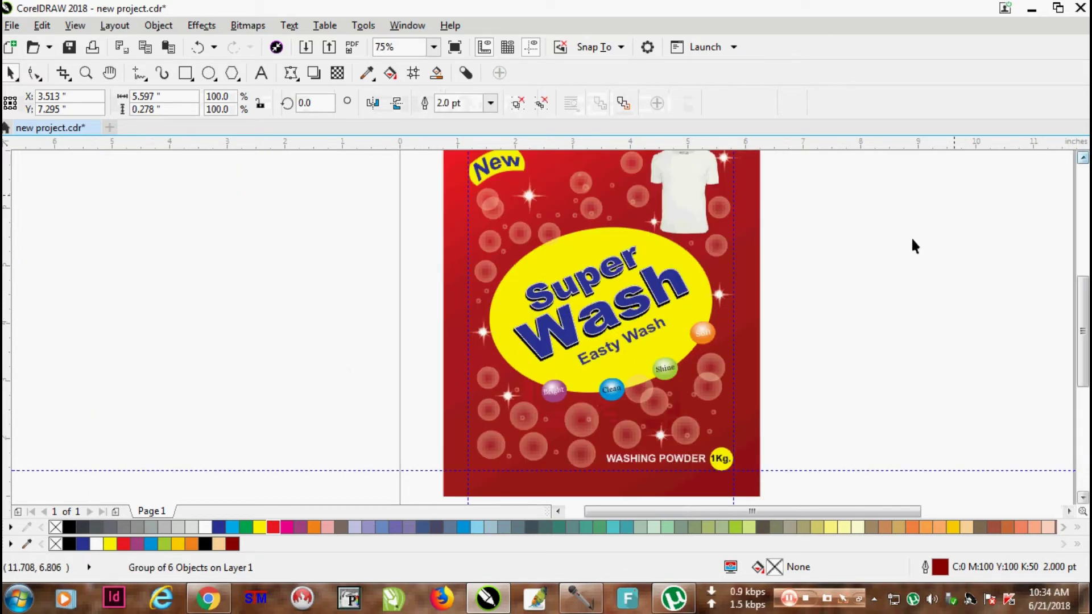
# - Copy the six-line group from the package's top edge to just inside its bottom edge, centred at about X 3.50, Y 1.18 inches
pyautogui.scroll(-1, 815, 306)
pyautogui.moveTo(690, 225); pyautogui.dragTo(680, 402)
pyautogui.scroll(2, 654, 402)
pyautogui.scroll(1, 632, 402)
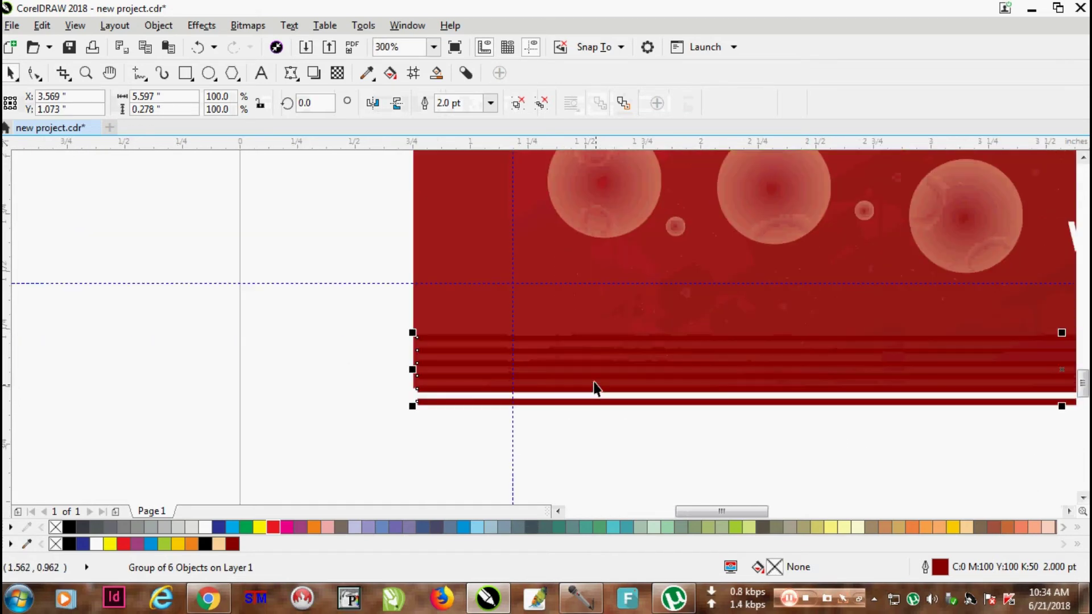
pyautogui.moveTo(575, 339); pyautogui.dragTo(573, 317)
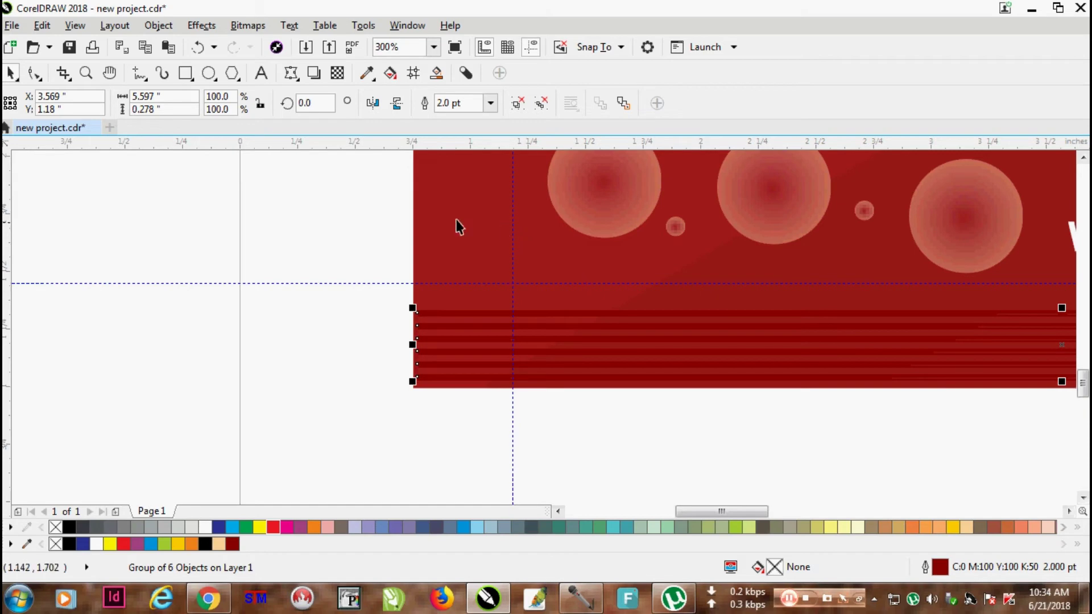
pyautogui.hotkey('ctrl', 'u')
pyautogui.press('Left')
pyautogui.click(243, 319)
pyautogui.scroll(-2, 739, 307)
pyautogui.scroll(-1, 739, 307)
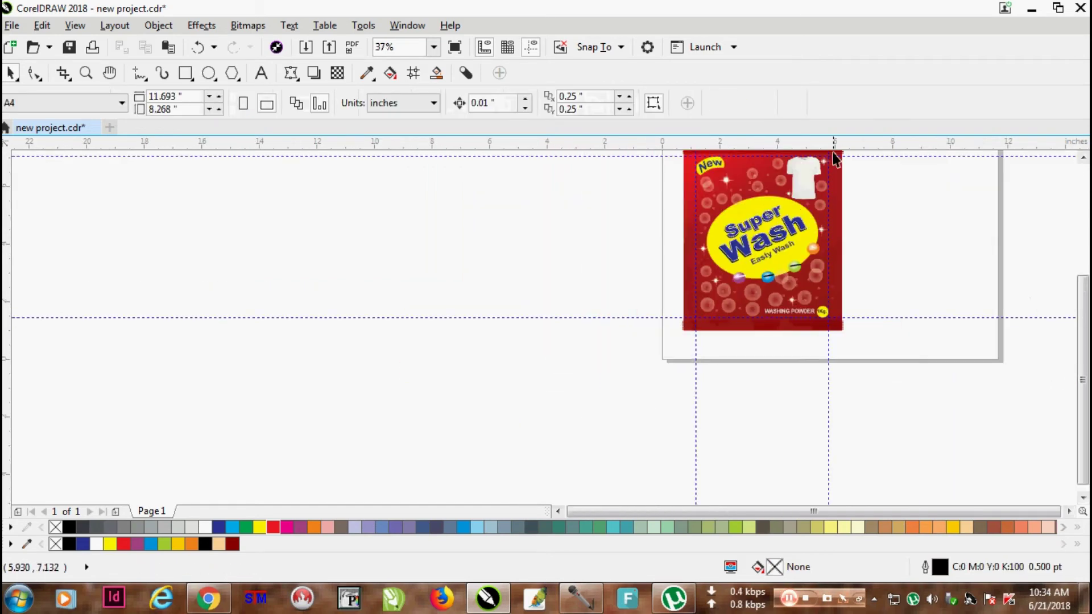
# - Place a copy of the top line group on the empty area left of the package and rotate it 90 degrees
pyautogui.scroll(2, 755, 173)
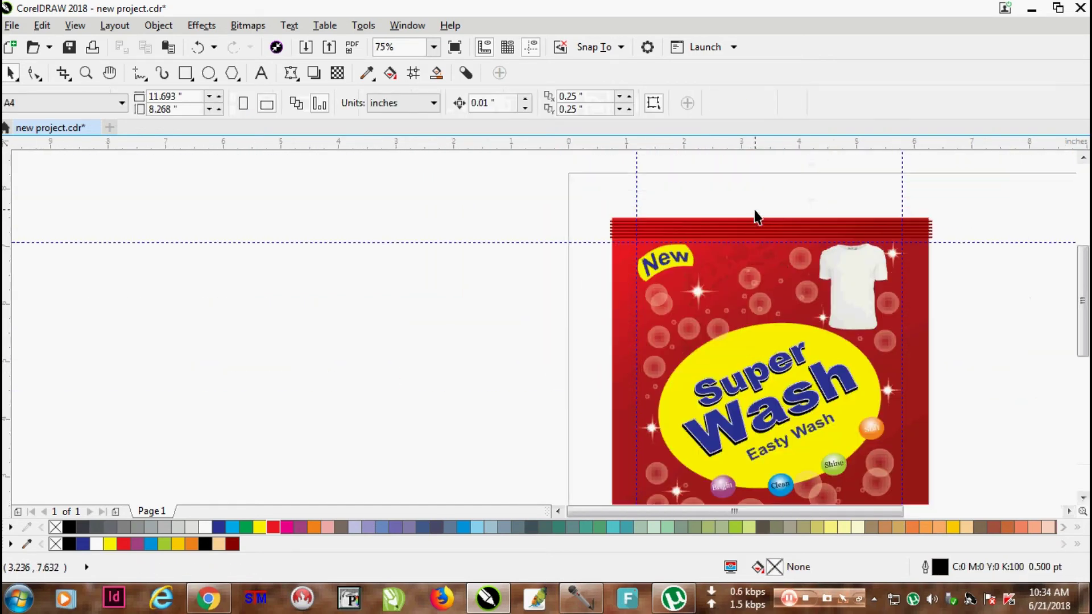
pyautogui.moveTo(755, 230); pyautogui.dragTo(360, 289)
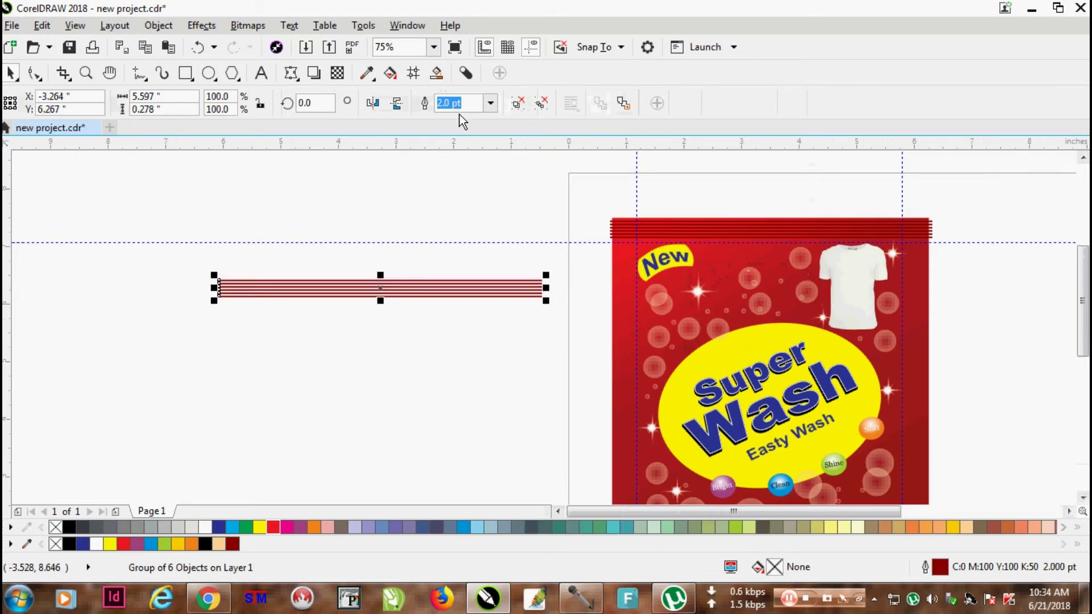
pyautogui.click(312, 103)
pyautogui.write('90')
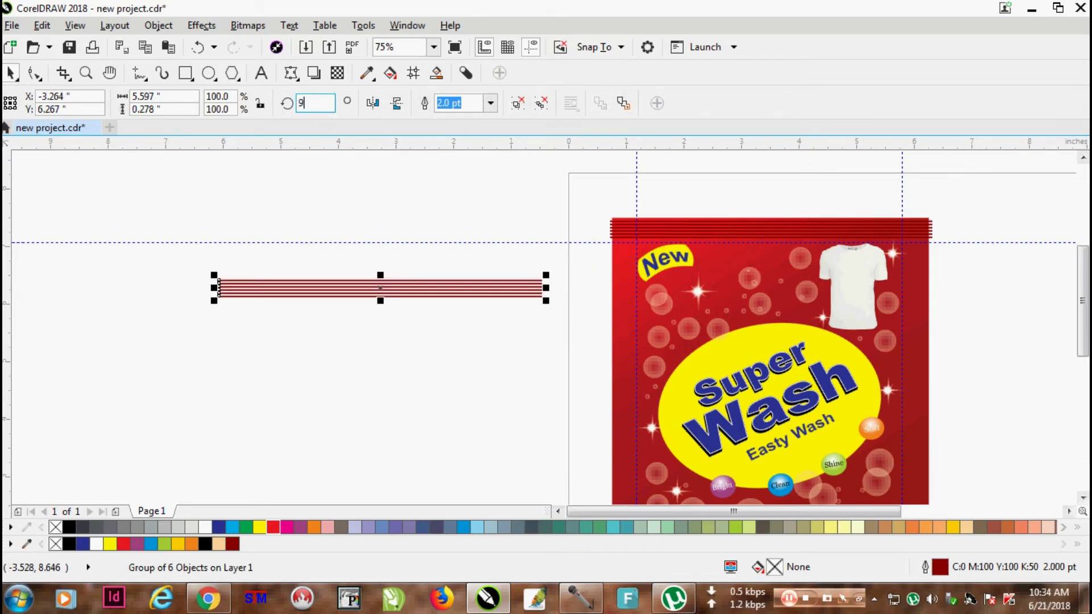
pyautogui.press('Return')
# - Move the vertical line group onto the package's left edge, centred at about X 0.95 inch
pyautogui.moveTo(381, 193); pyautogui.dragTo(626, 276)
pyautogui.scroll(2, 636, 230)
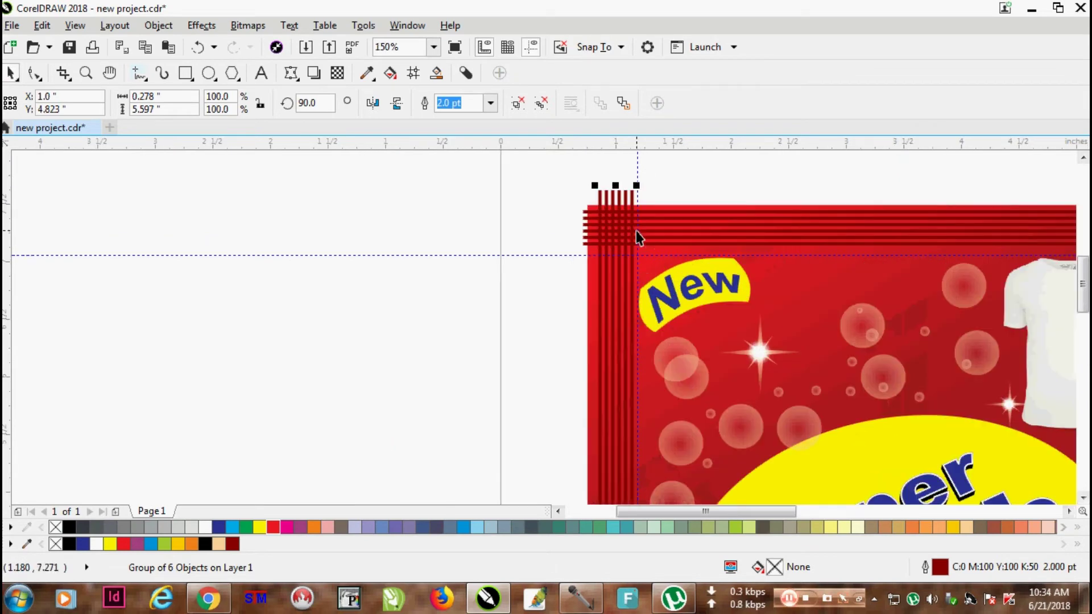
pyautogui.hotkey('ctrl', 'Left')
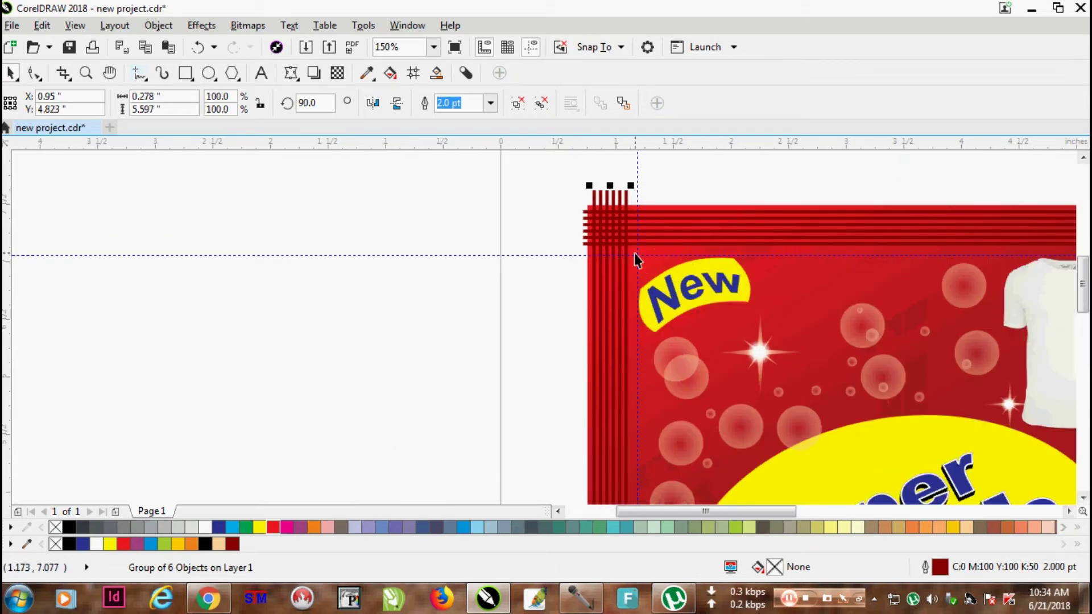
pyautogui.keyDown('shift'); pyautogui.click(631, 268); pyautogui.keyUp('shift')
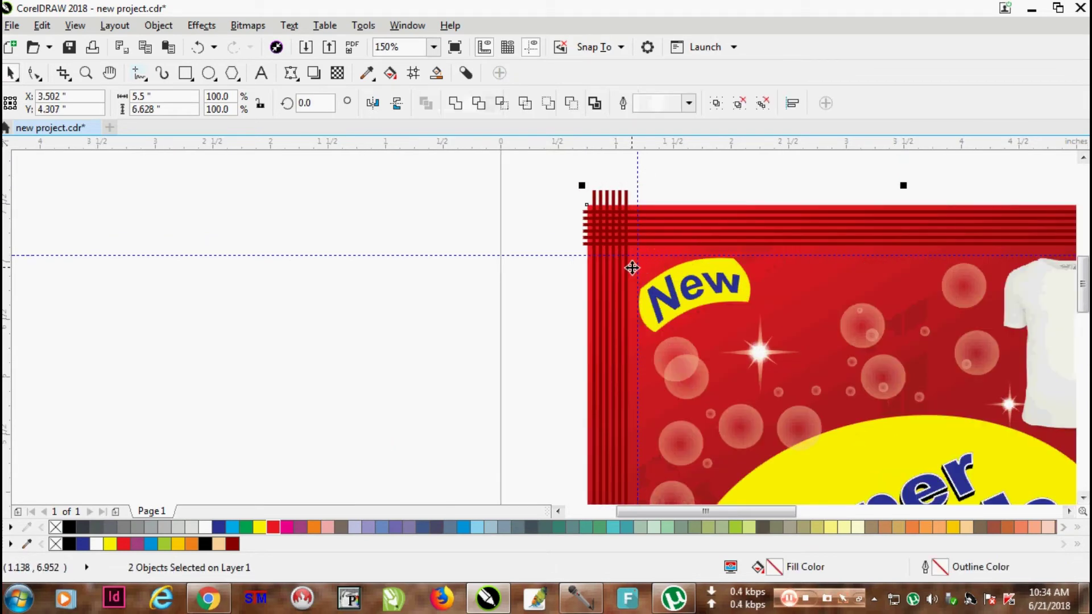
pyautogui.click(370, 290)
# - Stretch the left vertical line group at both ends to about 6.625 inches tall so it spans the package's full height
pyautogui.click(624, 258)
pyautogui.moveTo(613, 252); pyautogui.dragTo(638, 189)
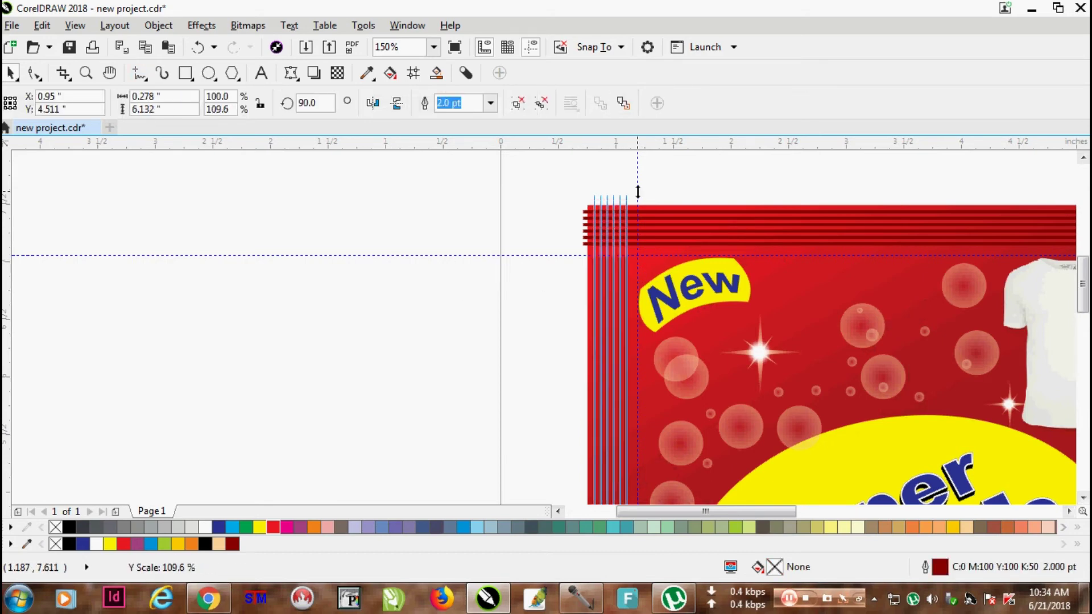
pyautogui.scroll(-2, 623, 285)
pyautogui.scroll(3, 635, 442)
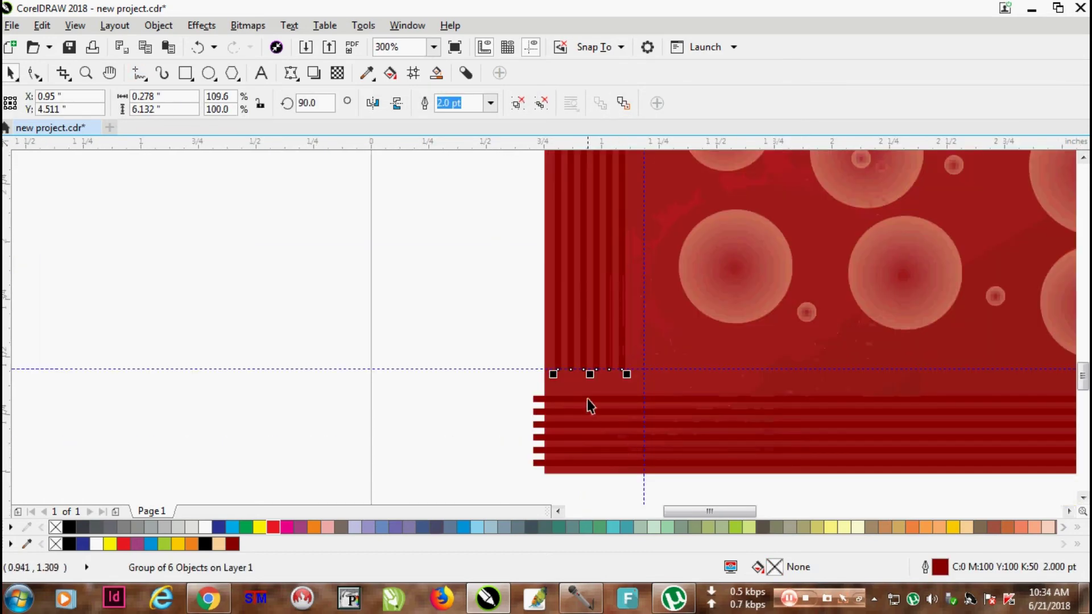
pyautogui.moveTo(591, 388); pyautogui.dragTo(613, 497)
pyautogui.scroll(-2, 776, 324)
# - Copy the left vertical line group to the package's right edge, centred at about X 6.06 inches
pyautogui.scroll(2, 891, 205)
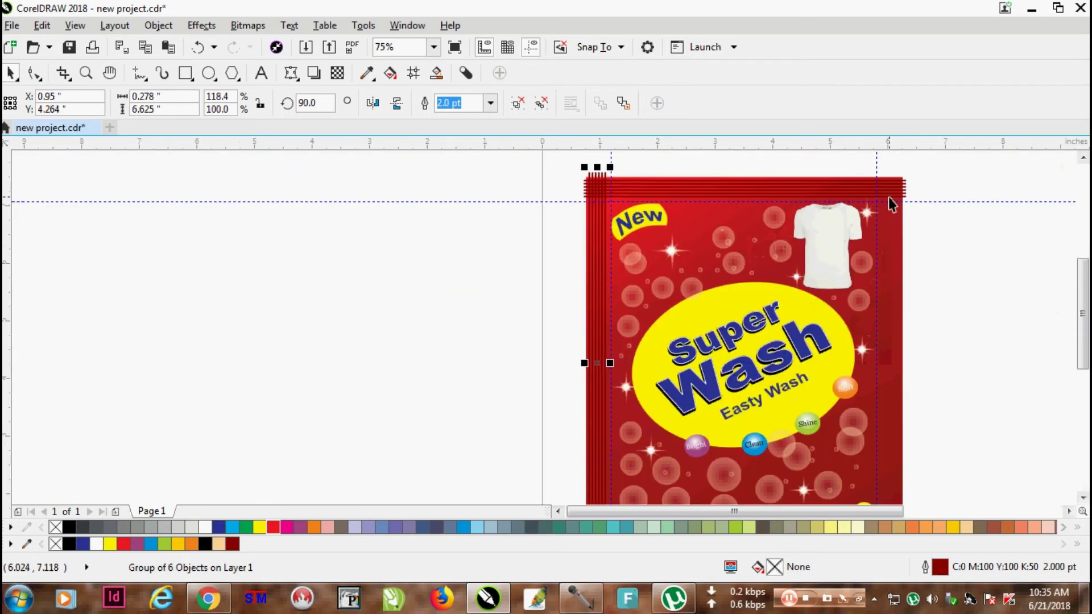
pyautogui.moveTo(600, 218); pyautogui.dragTo(909, 203)
pyautogui.scroll(2, 889, 225)
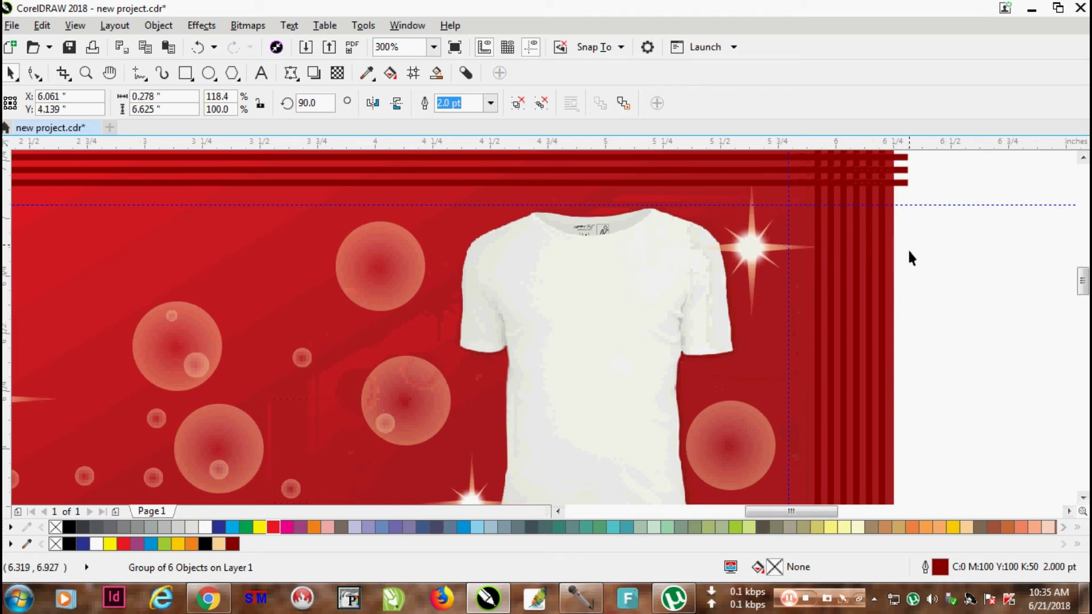
pyautogui.keyDown('shift'); pyautogui.click(891, 245); pyautogui.keyUp('shift')
pyautogui.click(960, 265)
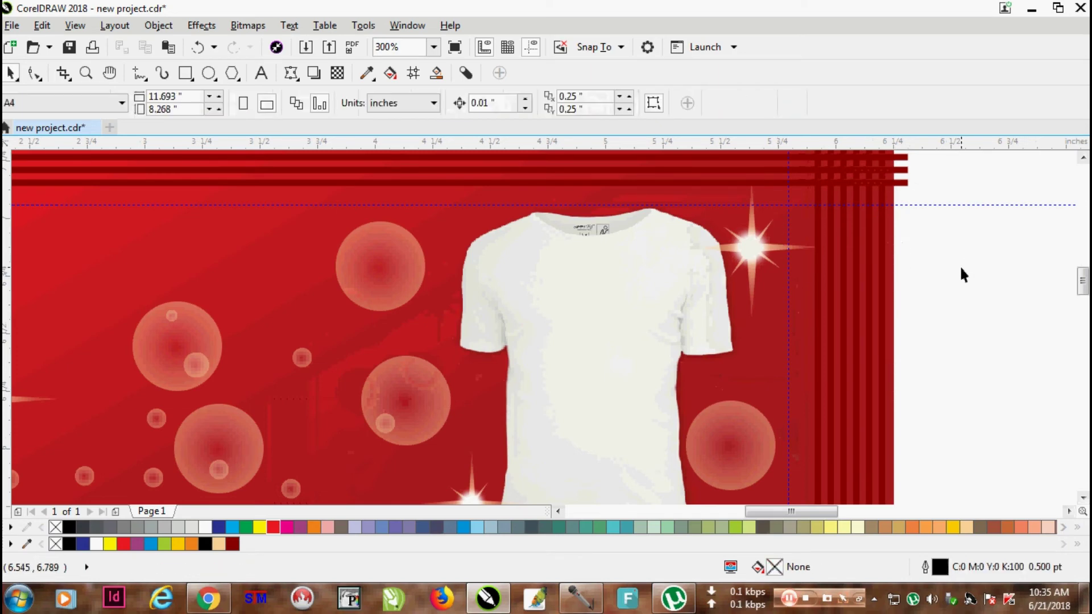
# - PowerClip the top horizontal line group inside the red package background rectangle
pyautogui.scroll(-1, 960, 265)
pyautogui.scroll(3, 329, 185)
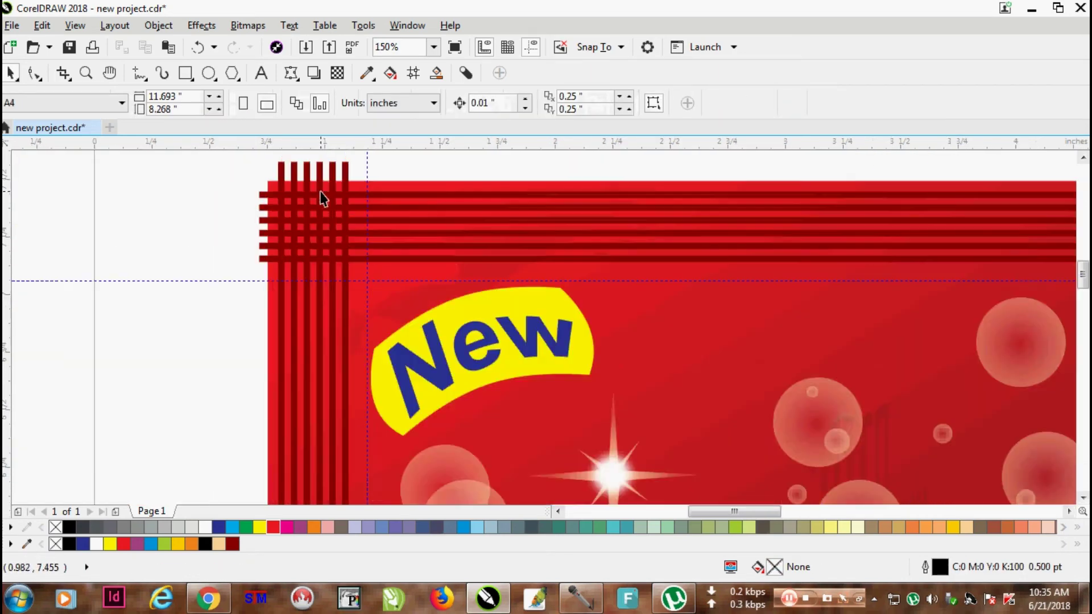
pyautogui.scroll(-2, 441, 212)
pyautogui.scroll(1, 385, 193)
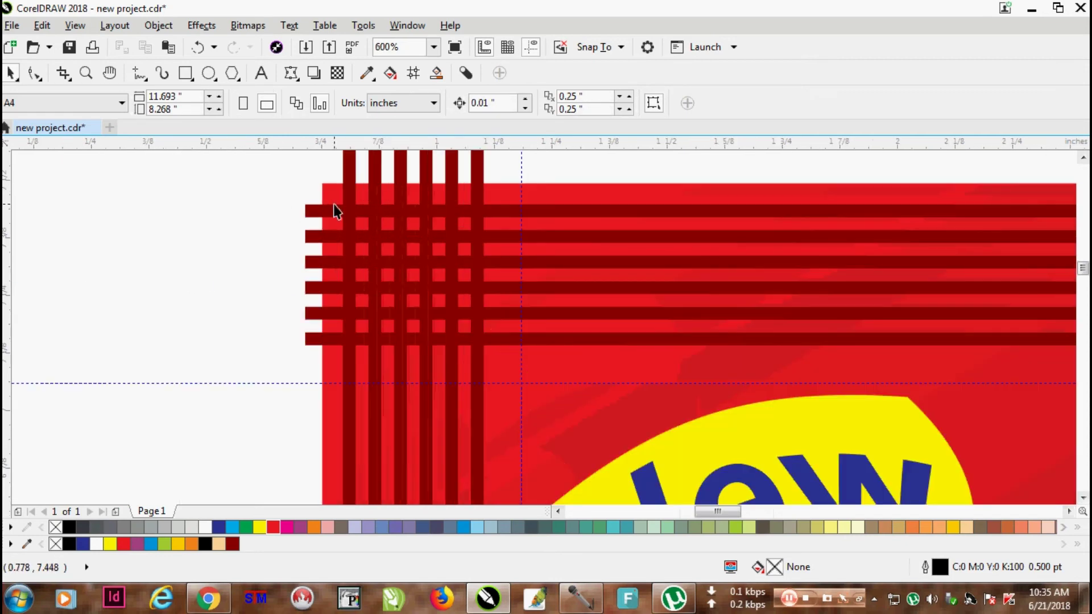
pyautogui.click(324, 207)
pyautogui.click(171, 27)
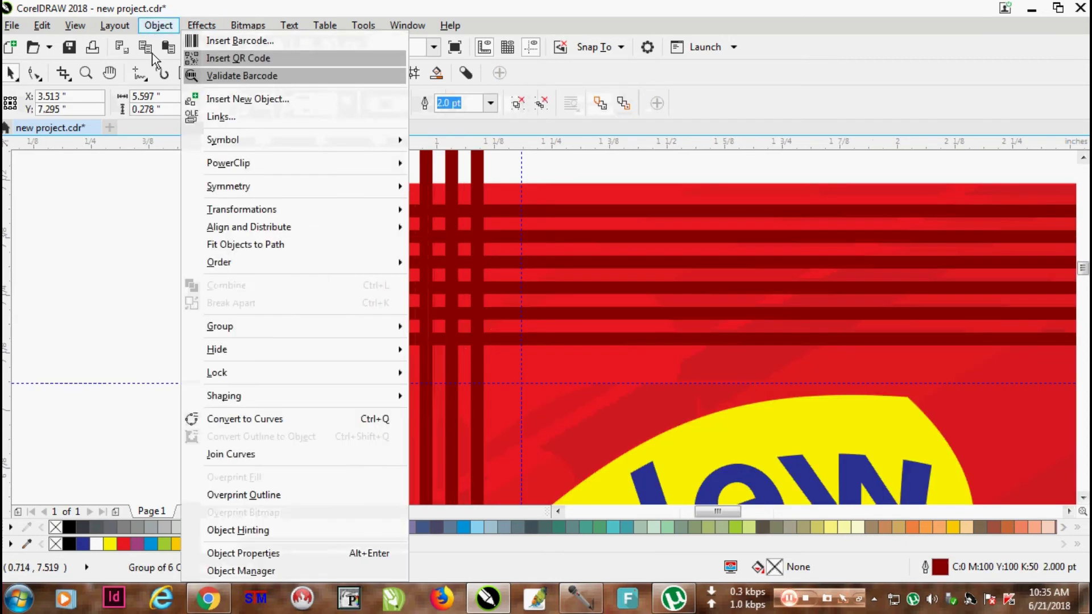
pyautogui.moveTo(245, 163)
pyautogui.click(455, 165)
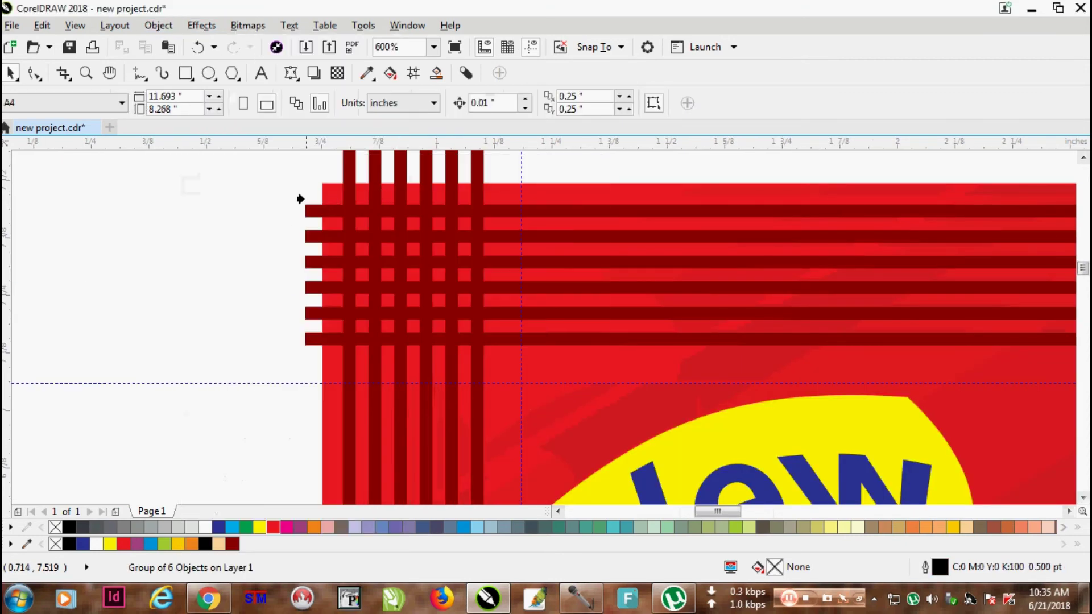
pyautogui.click(333, 192)
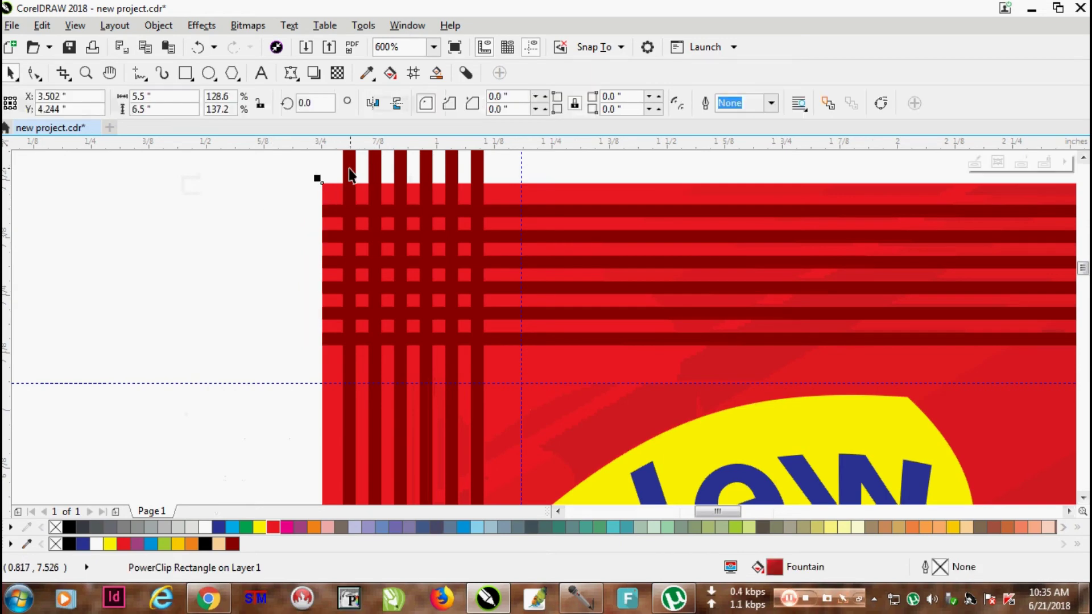
# - PowerClip the left vertical line group inside the red package background rectangle
pyautogui.click(157, 26)
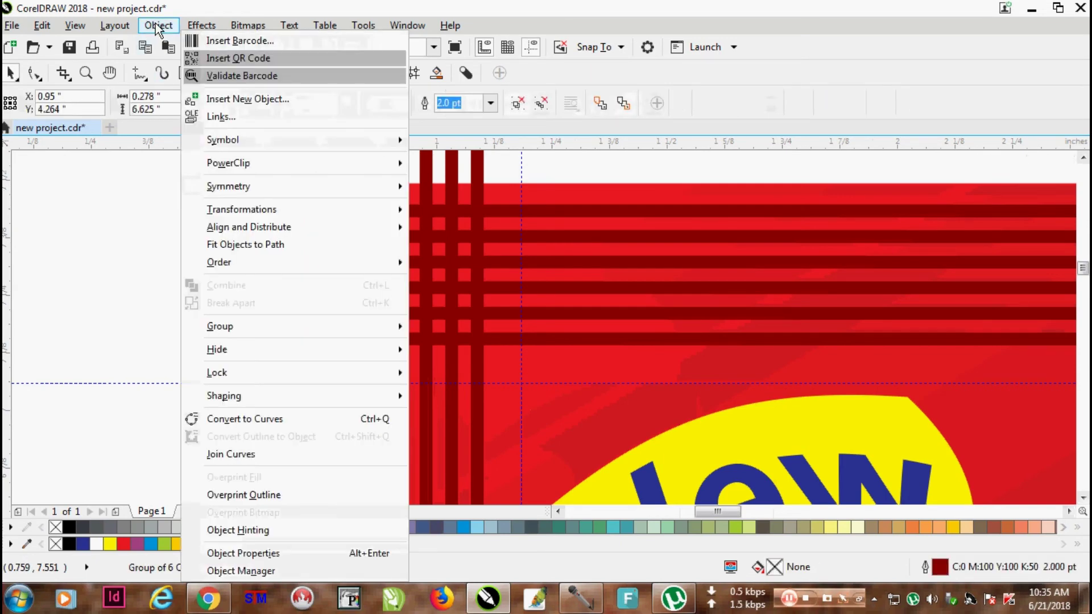
pyautogui.moveTo(232, 163)
pyautogui.click(458, 164)
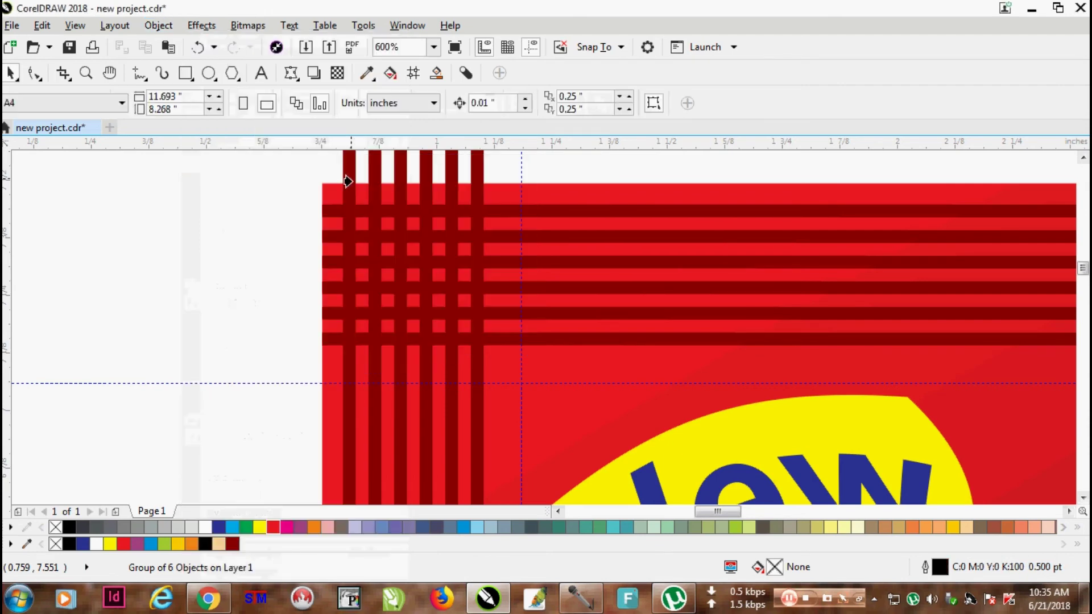
pyautogui.click(325, 188)
# - PowerClip the right vertical line group inside the red package background rectangle
pyautogui.scroll(-4, 232, 207)
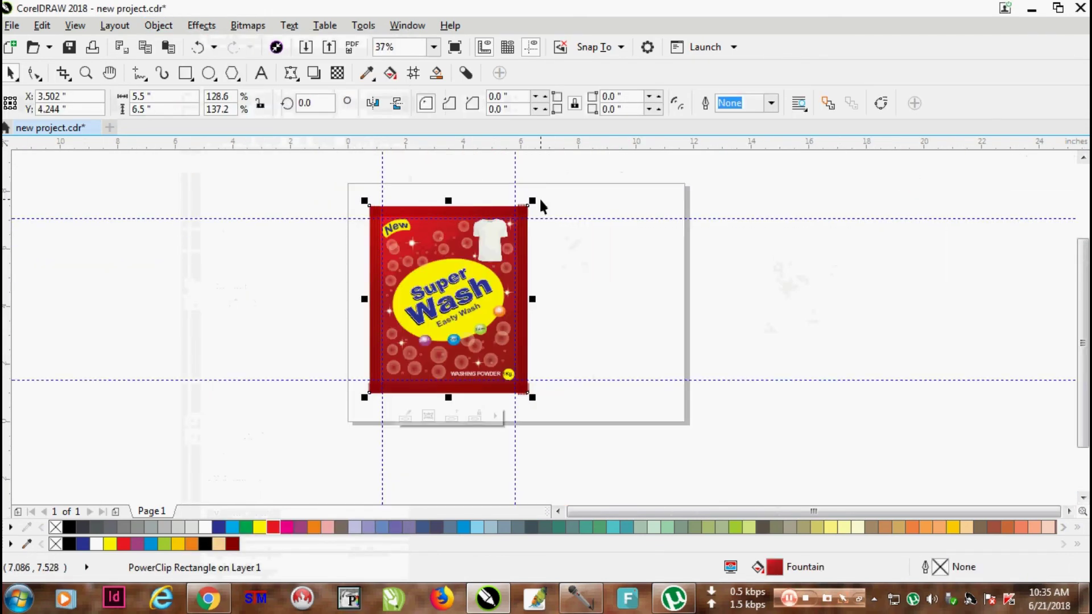
pyautogui.scroll(4, 538, 196)
pyautogui.scroll(2, 483, 225)
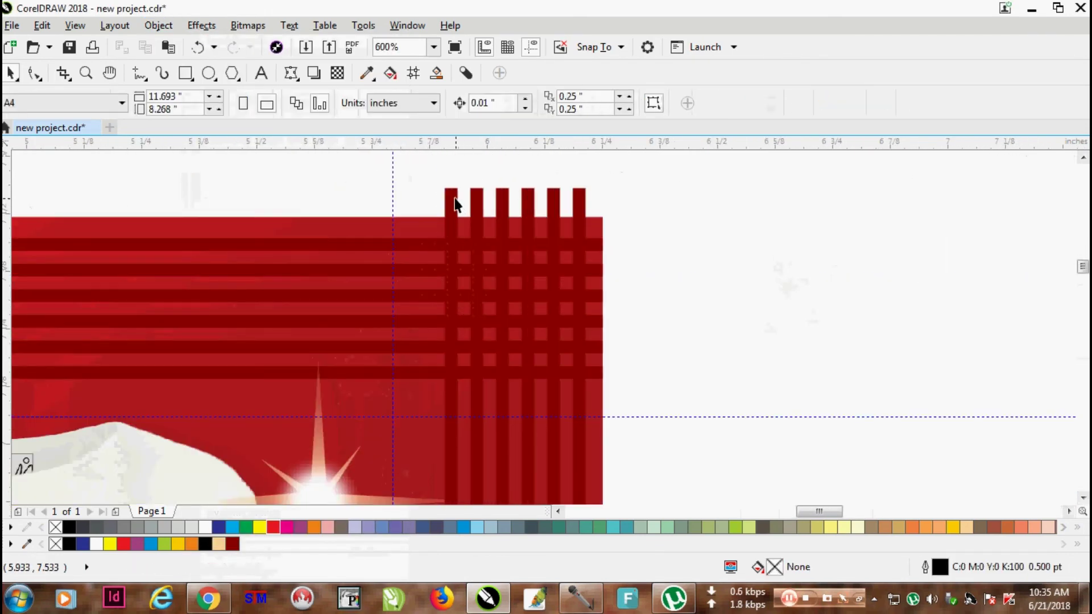
pyautogui.click(454, 198)
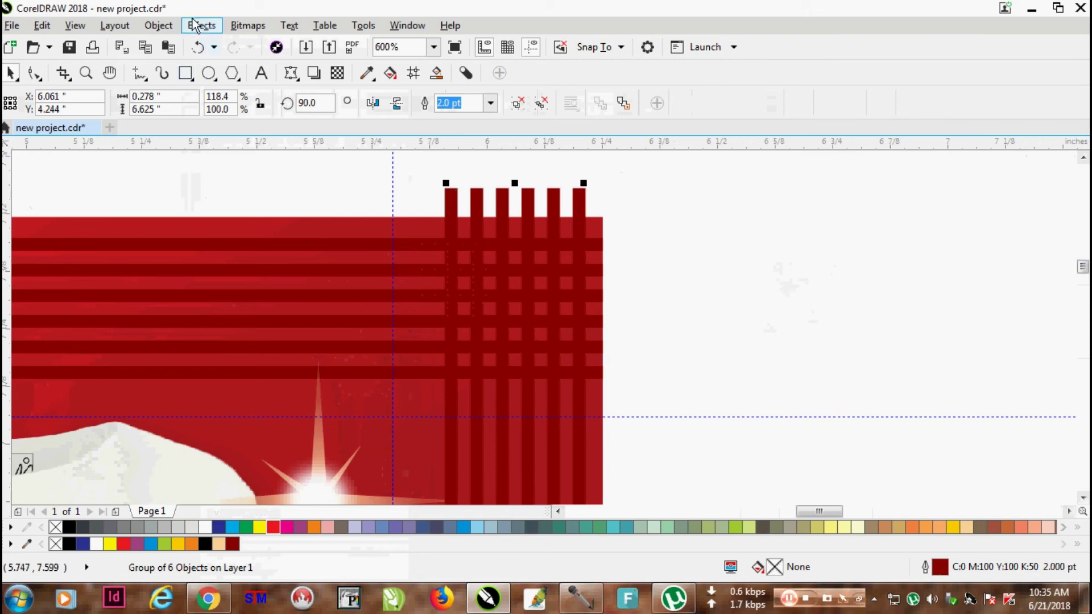
pyautogui.click(158, 26)
pyautogui.moveTo(340, 165)
pyautogui.click(449, 164)
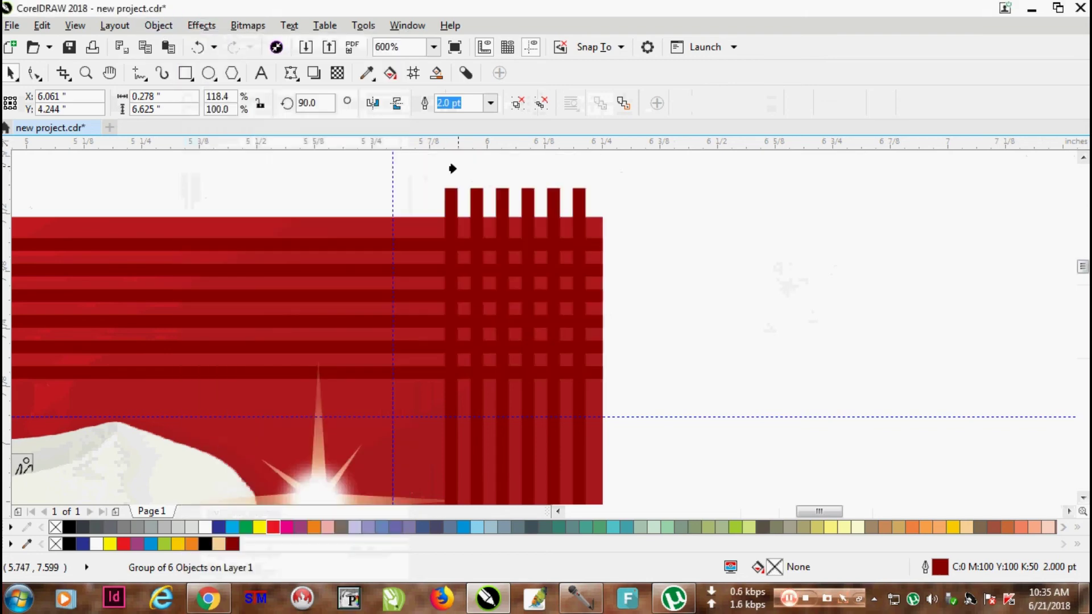
pyautogui.click(420, 221)
# - PowerClip the bottom horizontal line group inside the red package background rectangle
pyautogui.scroll(-4, 421, 222)
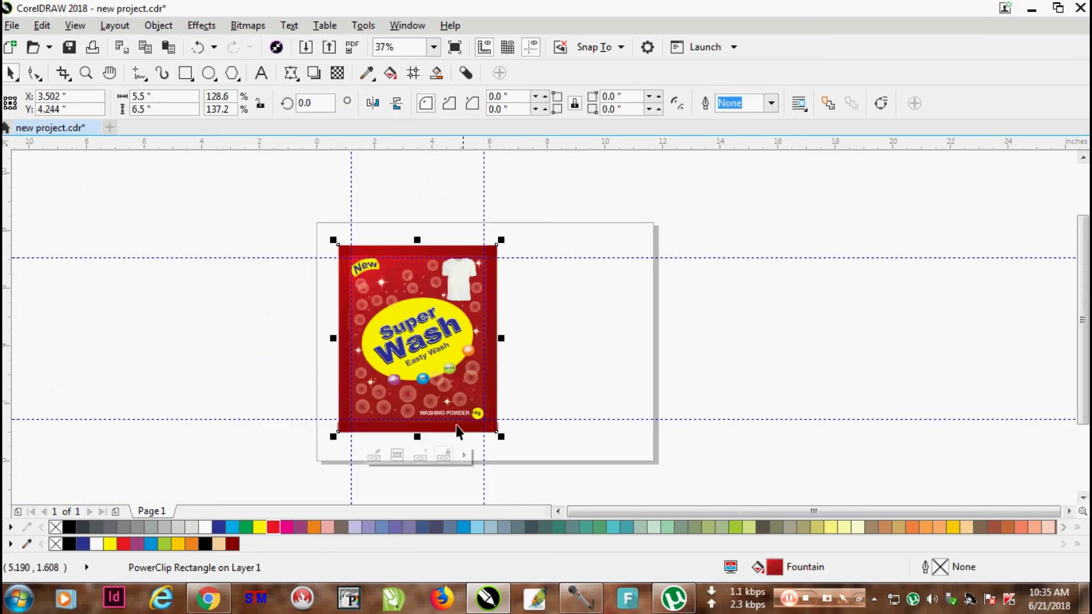
pyautogui.scroll(4, 585, 427)
pyautogui.click(721, 328)
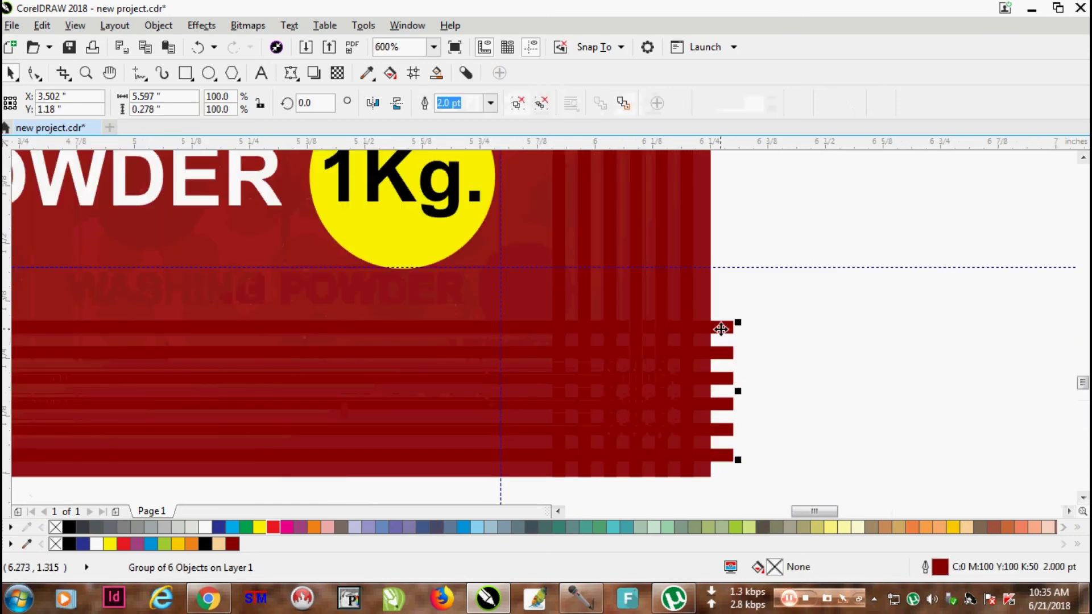
pyautogui.click(201, 25)
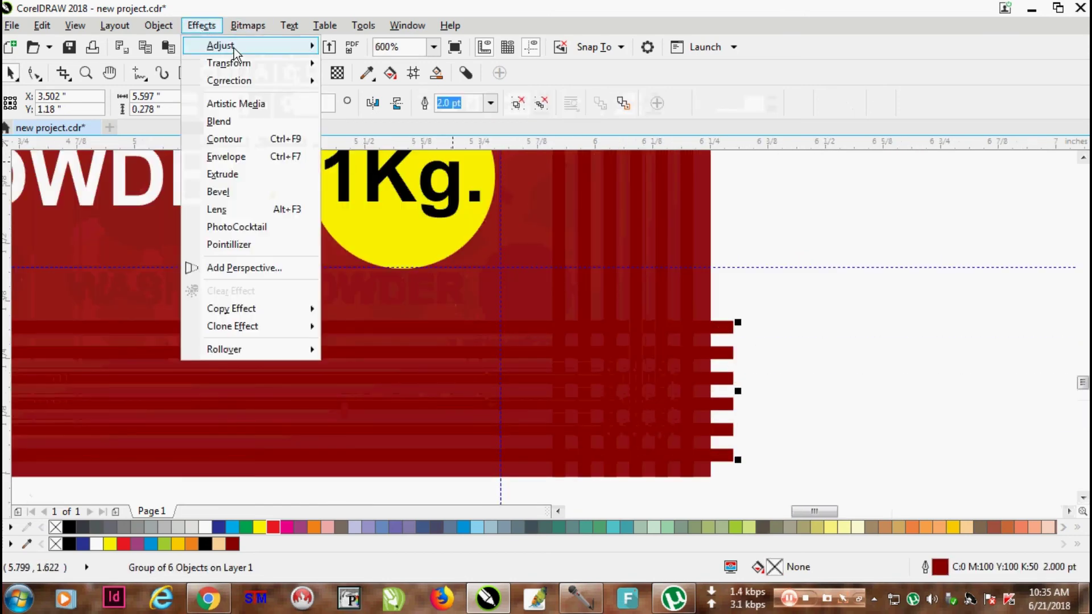
pyautogui.click(201, 26)
pyautogui.click(158, 25)
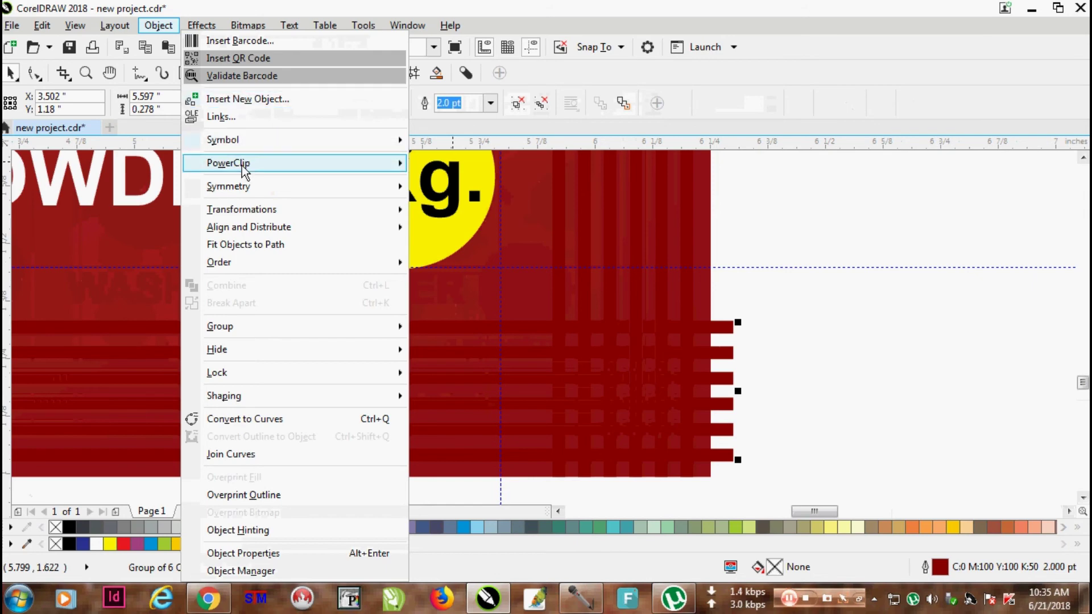
pyautogui.moveTo(245, 164)
pyautogui.click(463, 166)
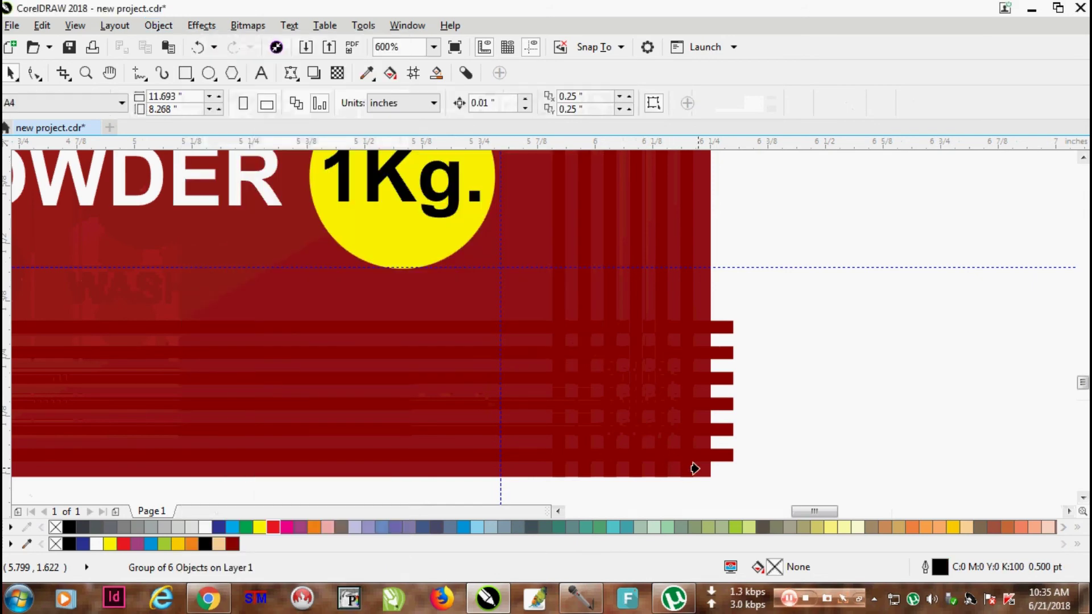
pyautogui.click(694, 468)
# - Shift the WASHING POWDER 1Kg. group slightly left, to about X 4.62 inches, away from the right seal lines
pyautogui.scroll(-5, 470, 385)
pyautogui.scroll(3, 487, 358)
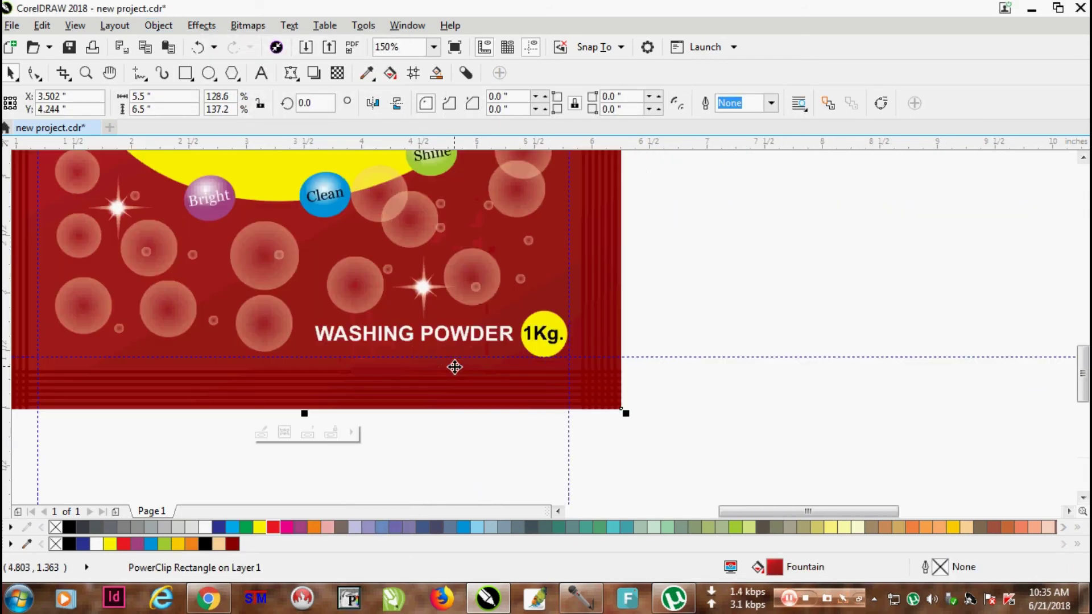
pyautogui.click(705, 311)
pyautogui.scroll(-2, 572, 261)
pyautogui.scroll(4, 475, 327)
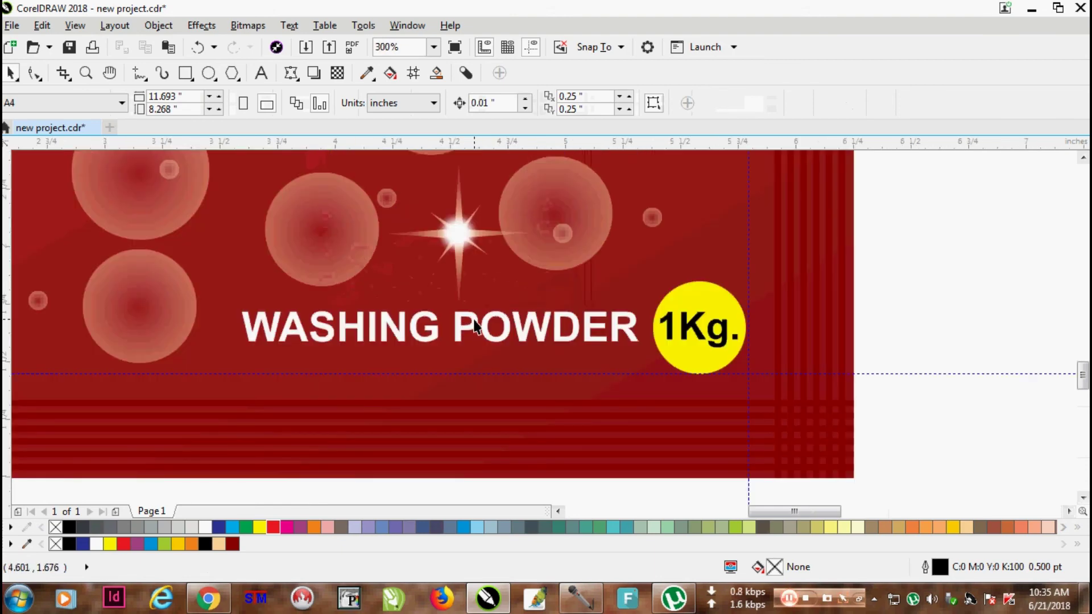
pyautogui.click(475, 327)
pyautogui.scroll(-2, 287, 359)
pyautogui.moveTo(325, 352); pyautogui.dragTo(311, 353)
pyautogui.scroll(-4, 408, 299)
pyautogui.scroll(3, 577, 373)
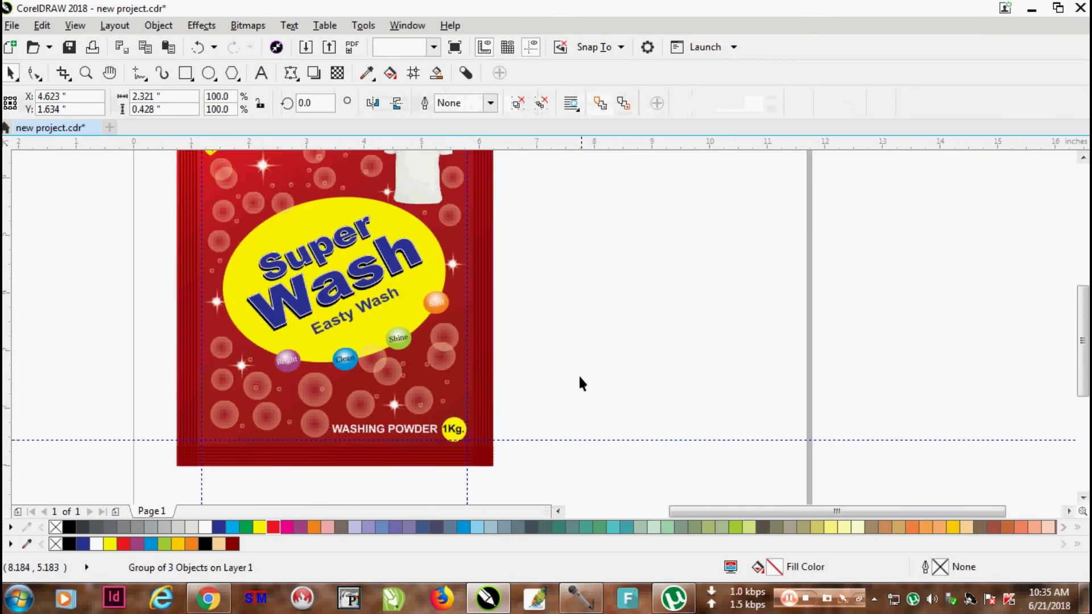
# - Delete the horizontal guideline at 1.448 inches near the package's bottom edge
pyautogui.click(577, 436)
pyautogui.doubleClick(577, 440)
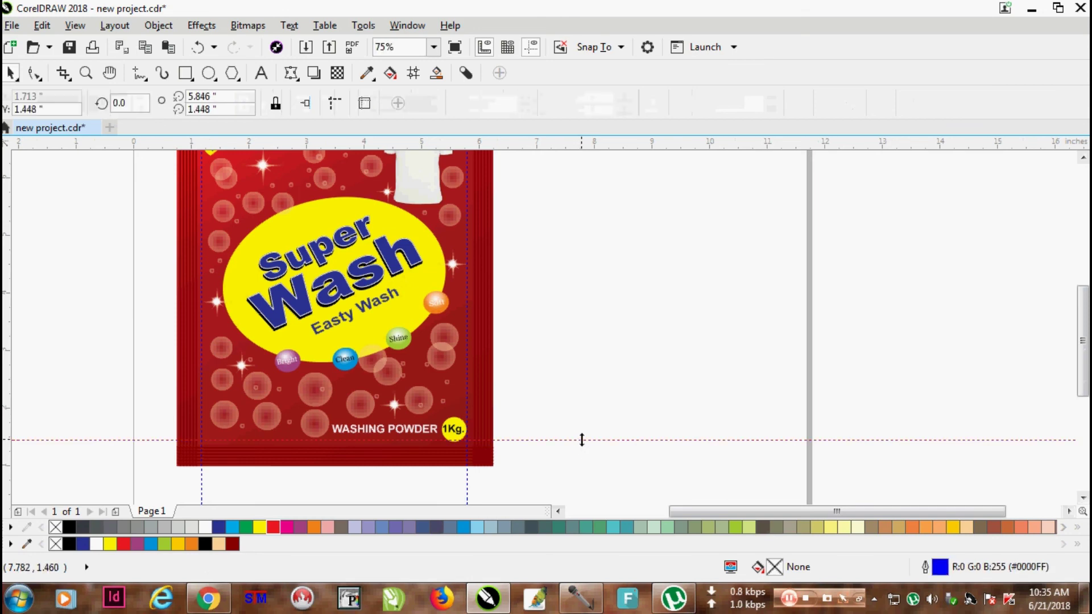
pyautogui.click(1060, 506)
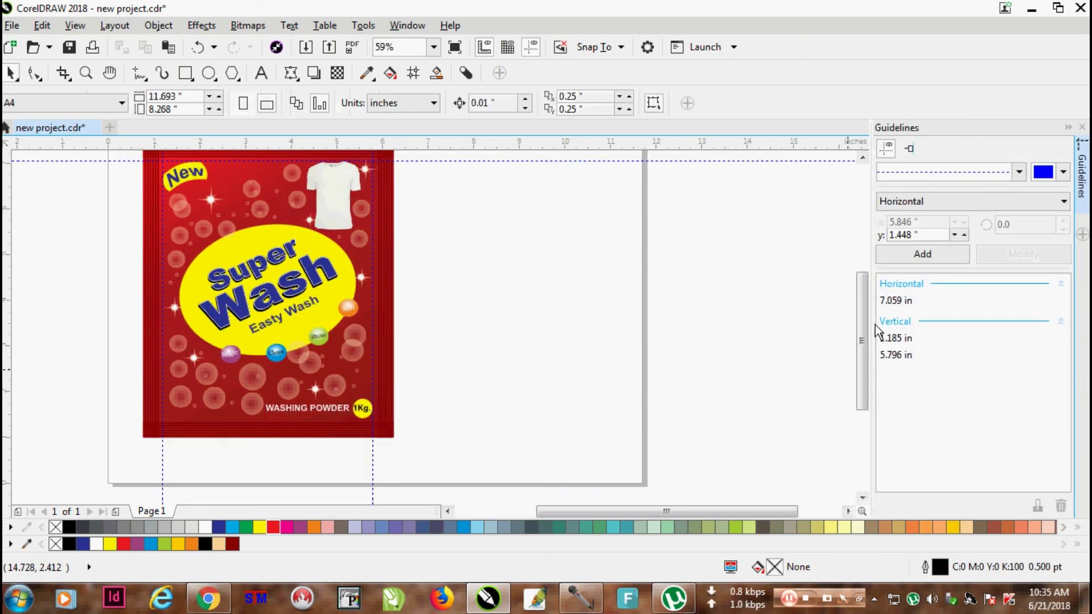
# - Delete the two vertical guidelines at 1.185 and 5.796 inches along the package's sides
pyautogui.click(908, 339)
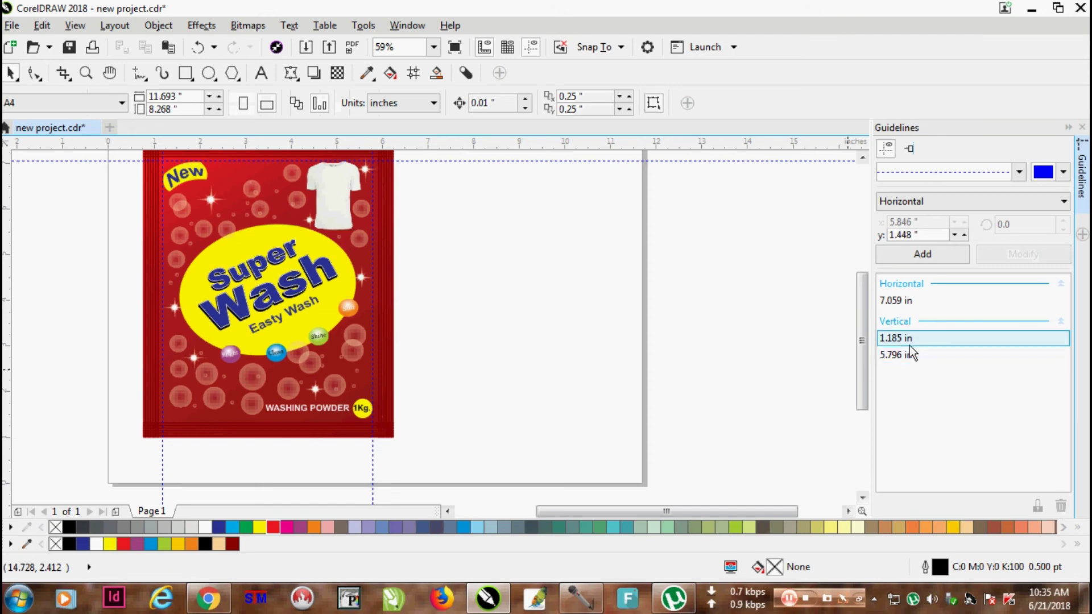
pyautogui.click(1061, 506)
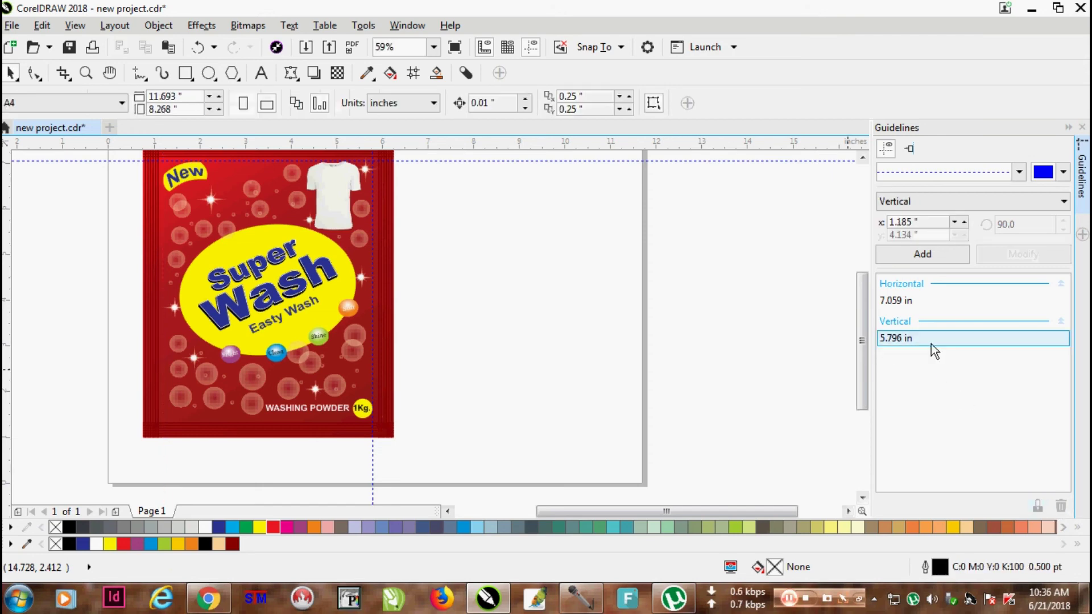
pyautogui.click(903, 334)
pyautogui.click(1061, 506)
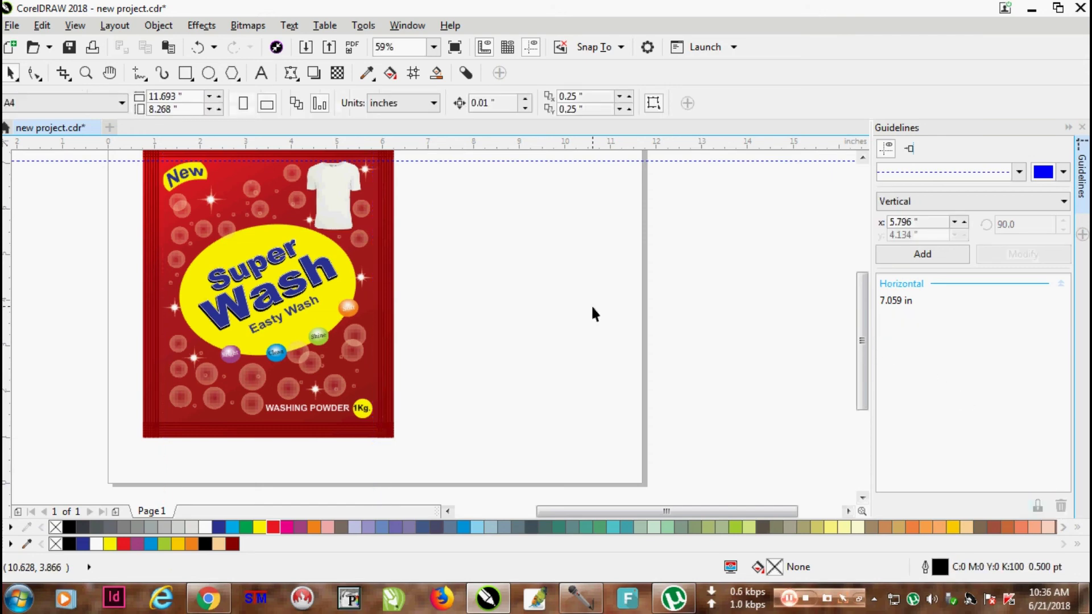
# - Delete the remaining horizontal guideline at 7.059 inches near the package's upper edge
pyautogui.scroll(-3, 591, 305)
pyautogui.scroll(3, 510, 224)
pyautogui.click(531, 218)
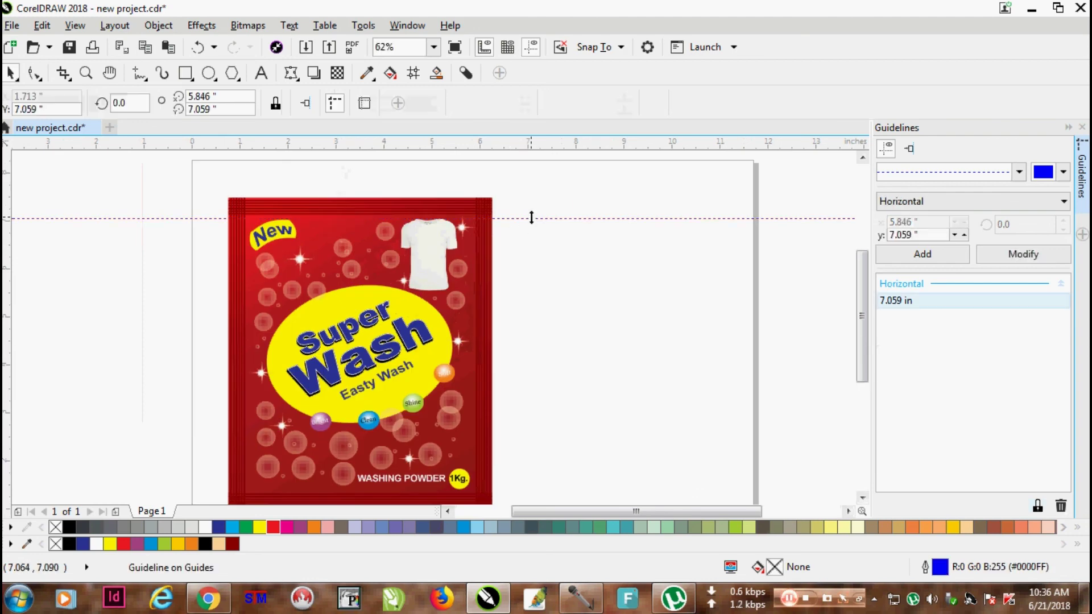
pyautogui.click(1060, 508)
# - Frame the whole Super Wash package and show it in a full-screen preview to check the finished design
pyautogui.scroll(-3, 498, 360)
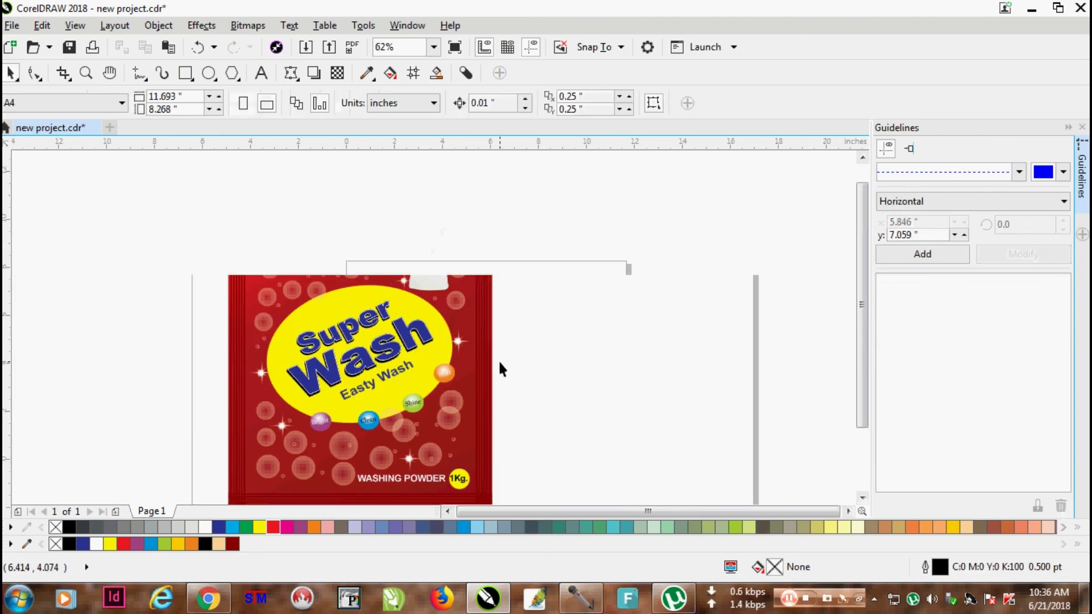
pyautogui.click(86, 73)
pyautogui.moveTo(361, 277); pyautogui.dragTo(505, 440)
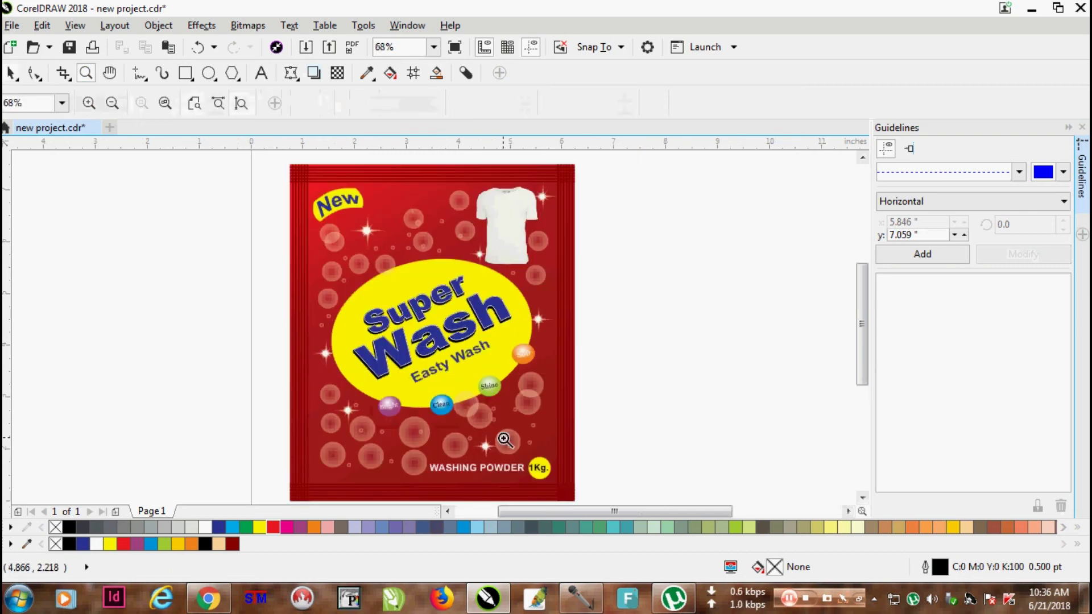
pyautogui.press('F9')
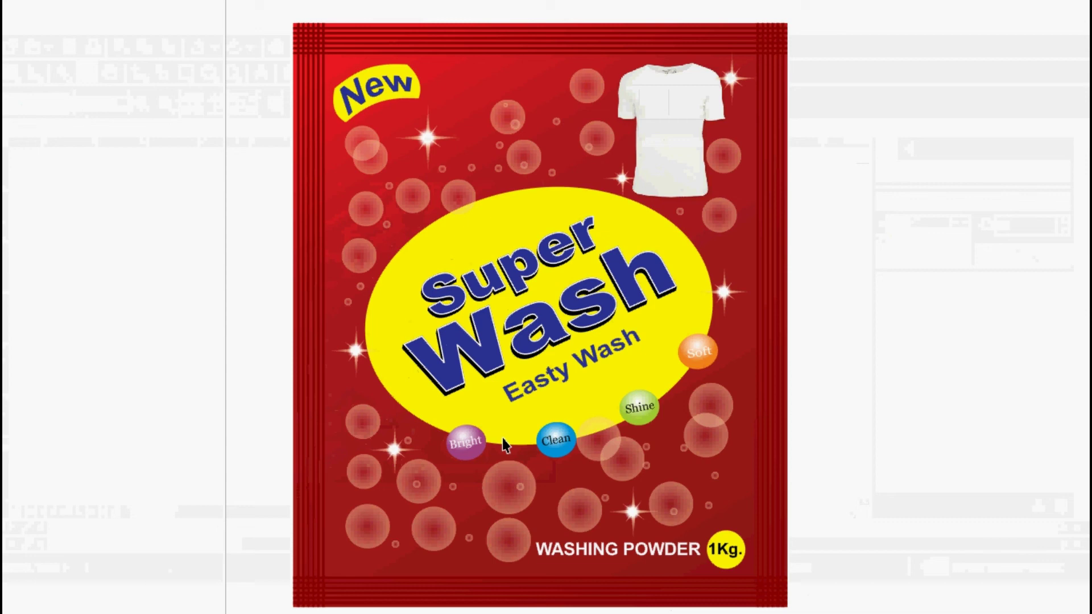